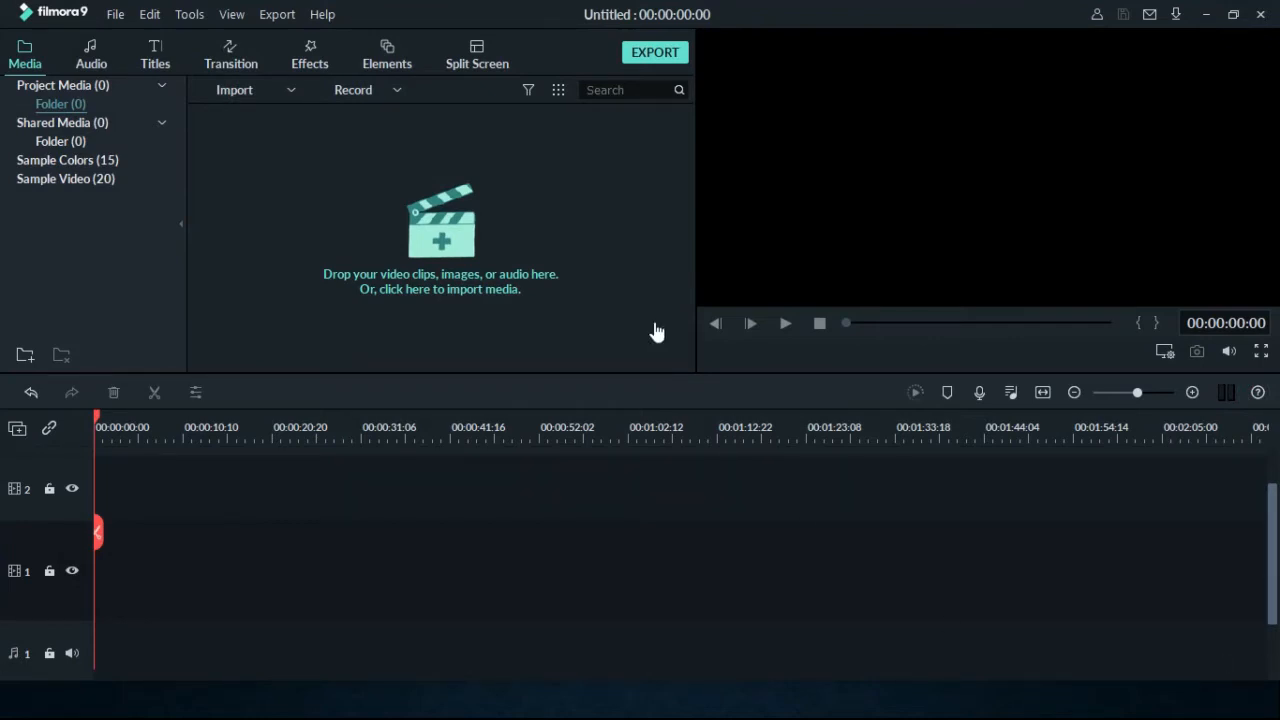
Import Reff Perlahan.mp4 from the Bahan Modul 17 folder and place it at the start of video track 1.
{"action": "left_click", "coordinate": [303, 60]}
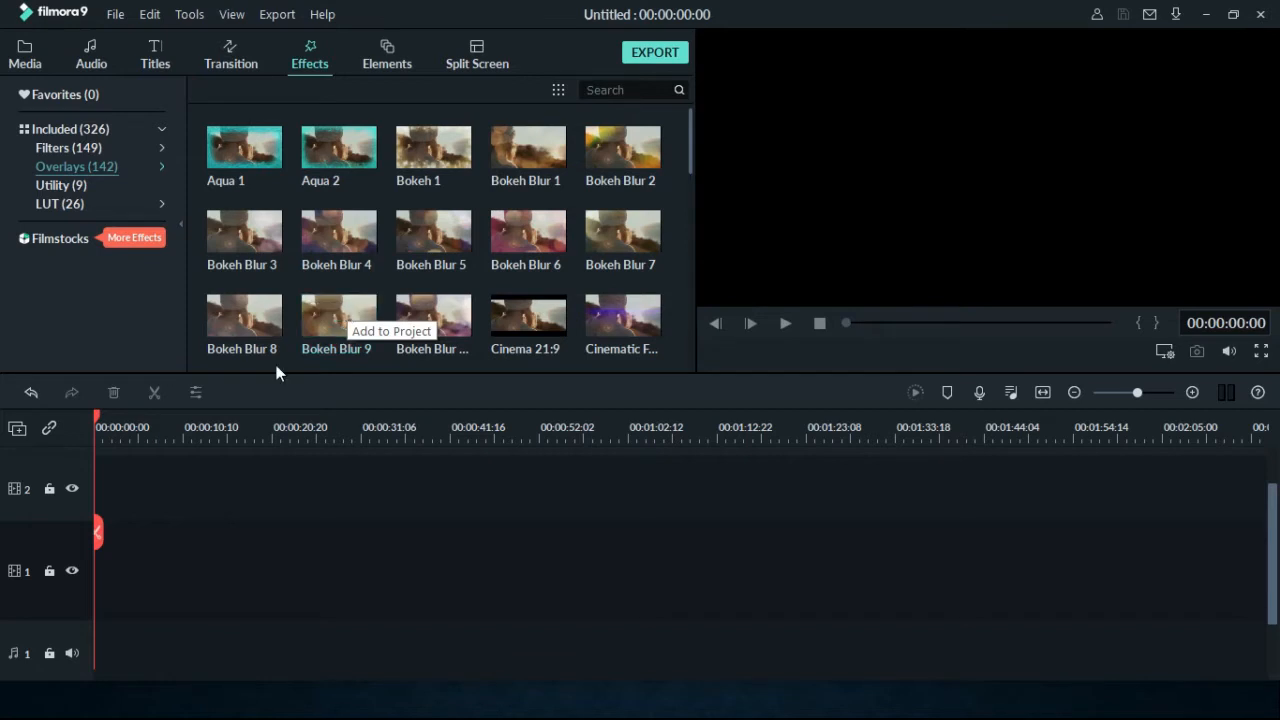
{"action": "left_click", "coordinate": [24, 56]}
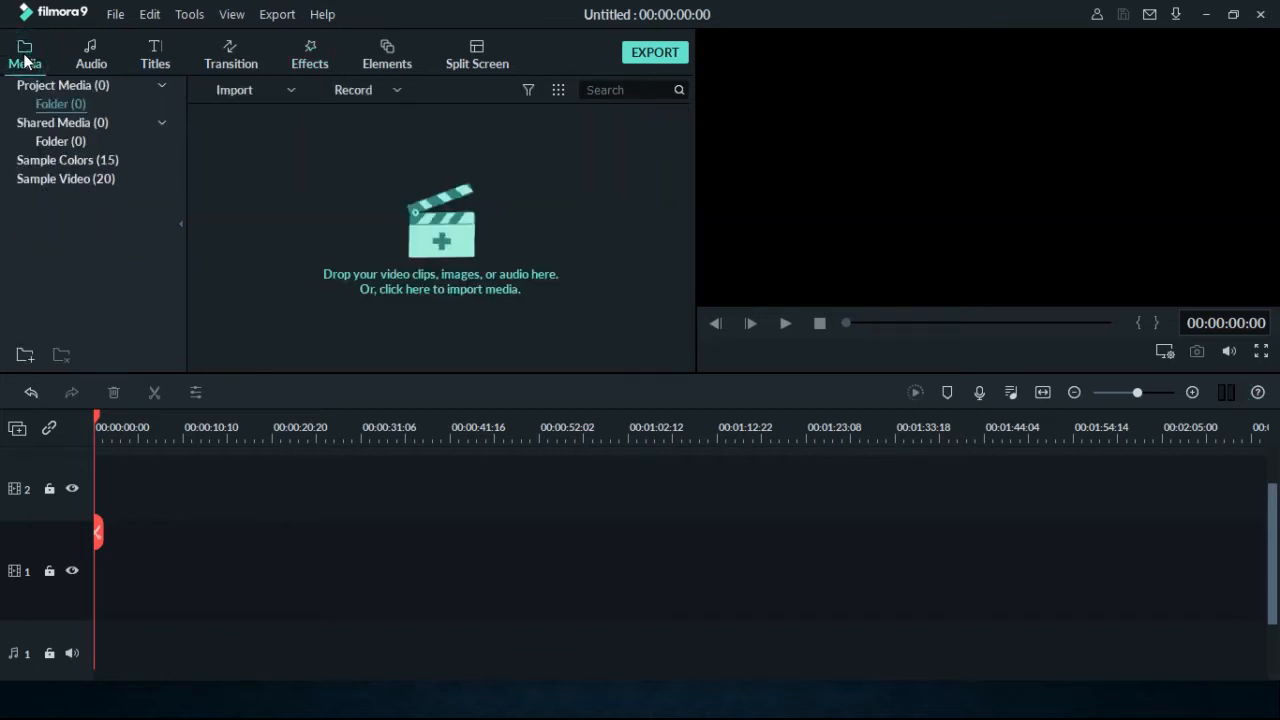
{"action": "left_click", "coordinate": [288, 92]}
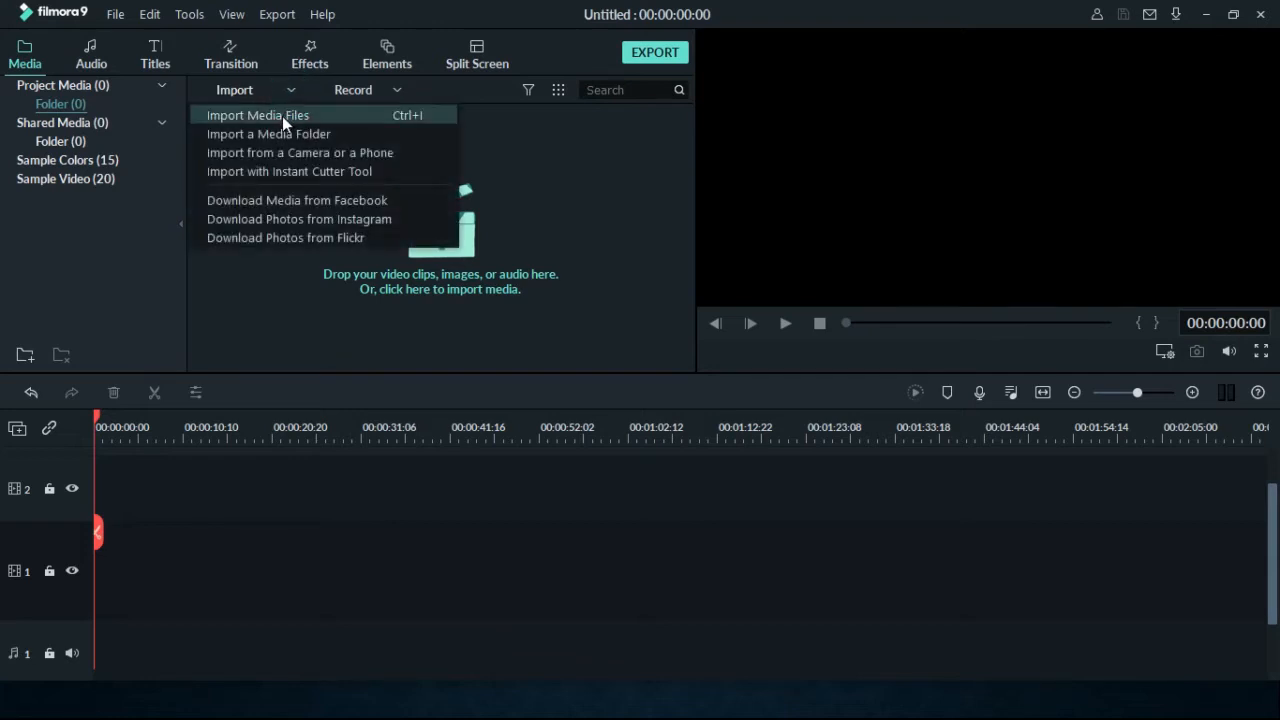
{"action": "left_click", "coordinate": [282, 116]}
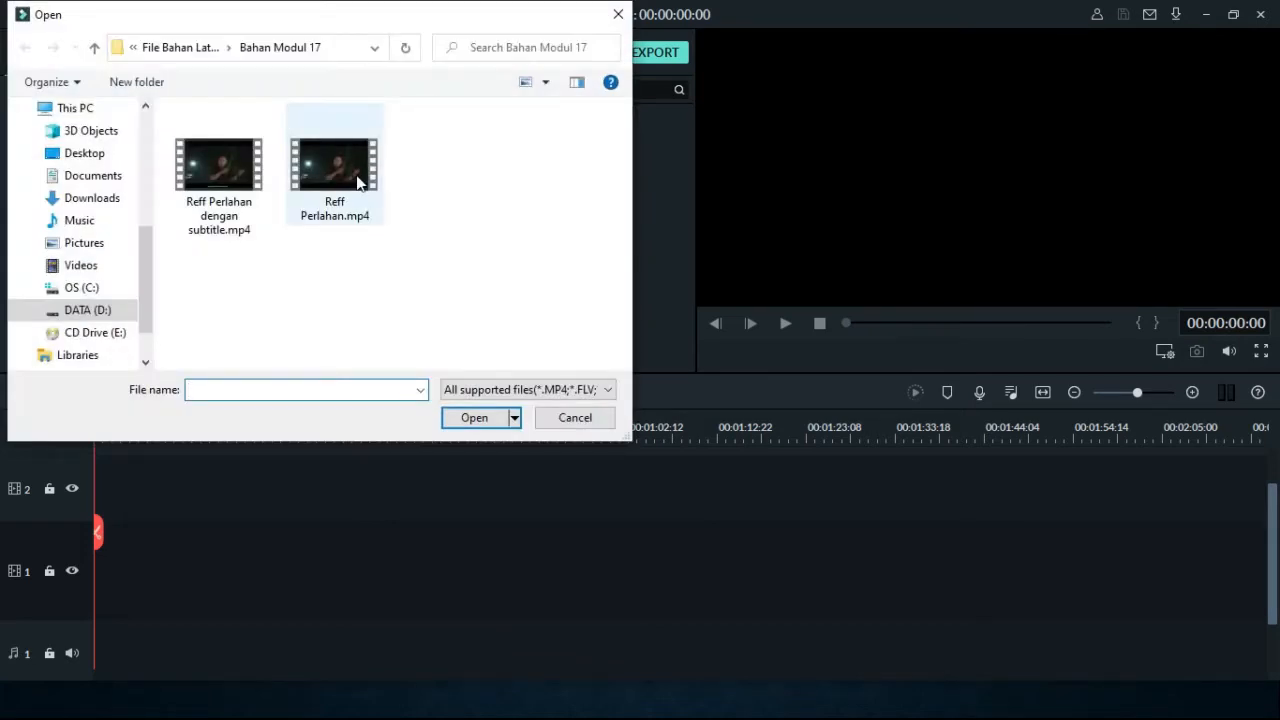
{"action": "left_click", "coordinate": [340, 165]}
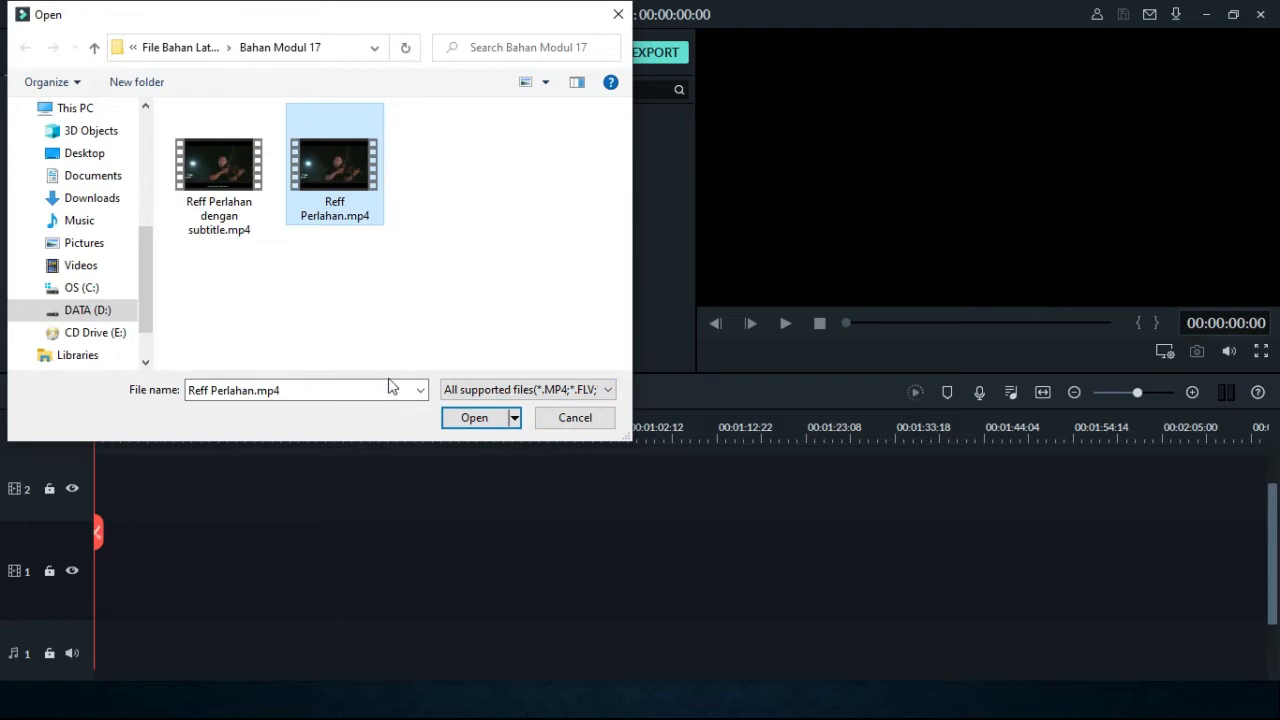
{"action": "left_click", "coordinate": [474, 420]}
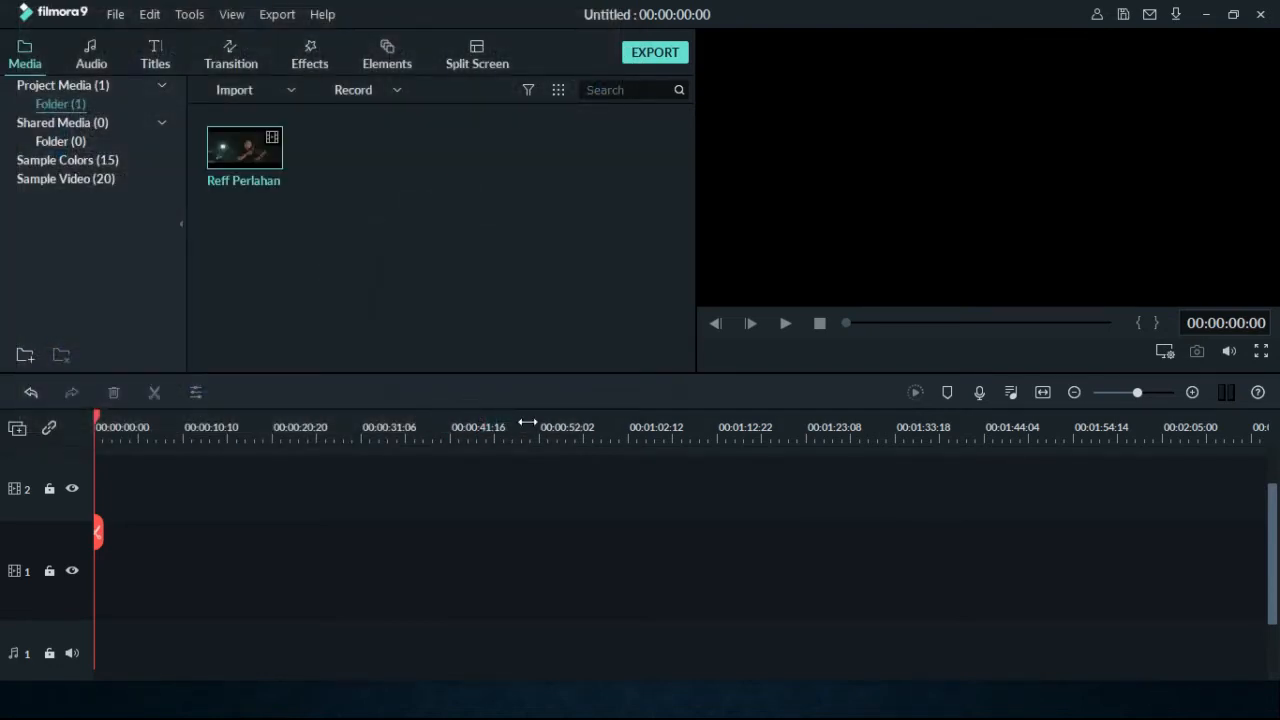
{"action": "left_click_drag", "start_coordinate": [274, 159], "coordinate": [109, 575]}
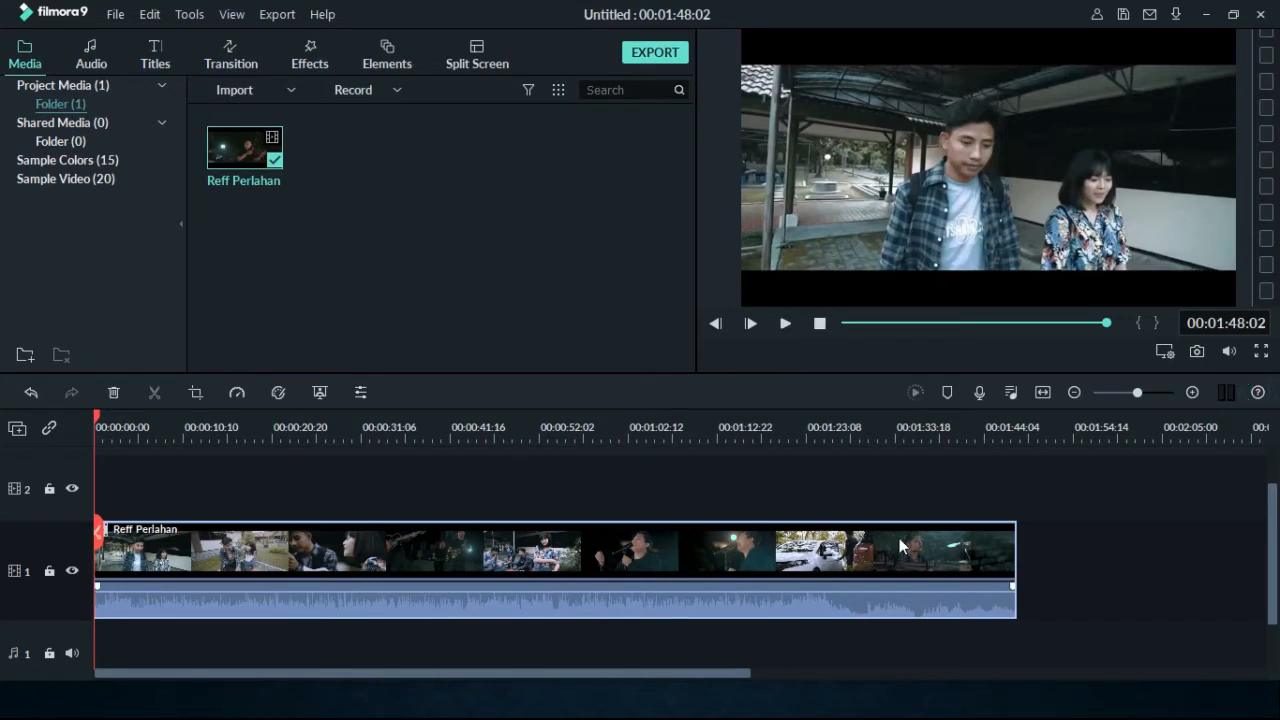
Lower the computer's audio volume well down before playing the clip.
{"action": "key", "text": "XF86AudioLowerVolume"}
{"action": "key", "text": "XF86AudioLowerVolume"}
{"action": "key", "text": "XF86AudioLowerVolume"}
{"action": "key", "text": "XF86AudioLowerVolume"}
{"action": "key", "text": "XF86AudioLowerVolume"}
{"action": "key", "text": "XF86AudioLowerVolume"}
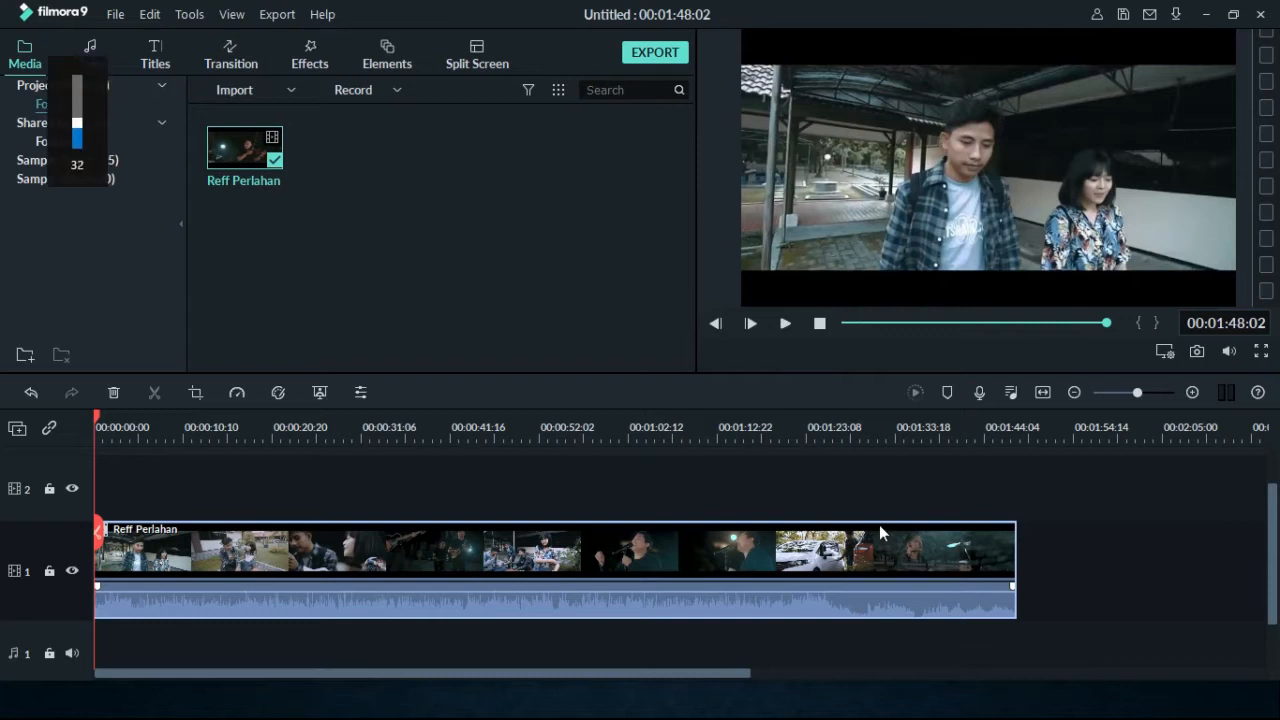
{"action": "key", "text": "XF86AudioLowerVolume"}
{"action": "key", "text": "XF86AudioLowerVolume"}
{"action": "key", "text": "XF86AudioLowerVolume"}
{"action": "key", "text": "XF86AudioLowerVolume"}
{"action": "key", "text": "XF86AudioLowerVolume"}
{"action": "key", "text": "XF86AudioLowerVolume"}
{"action": "key", "text": "XF86AudioLowerVolume"}
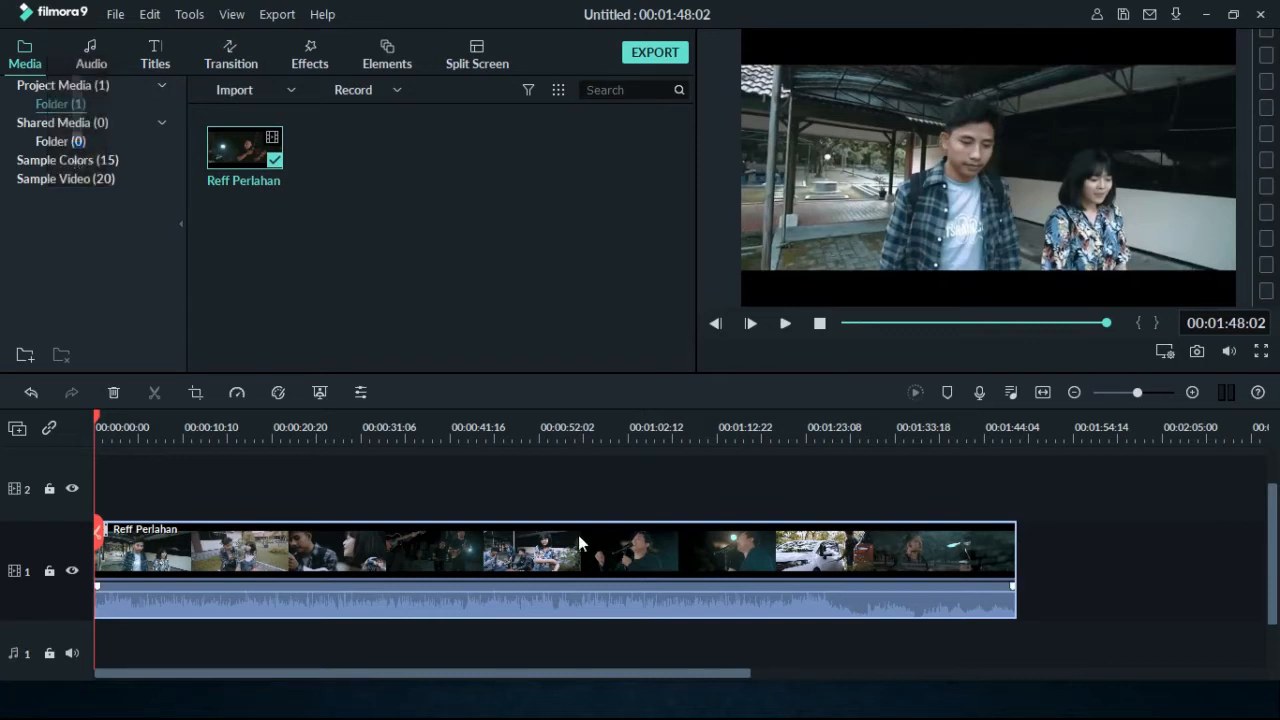
Play the opening seconds of the Reff Perlahan clip and stop playback.
{"action": "left_click", "coordinate": [786, 324]}
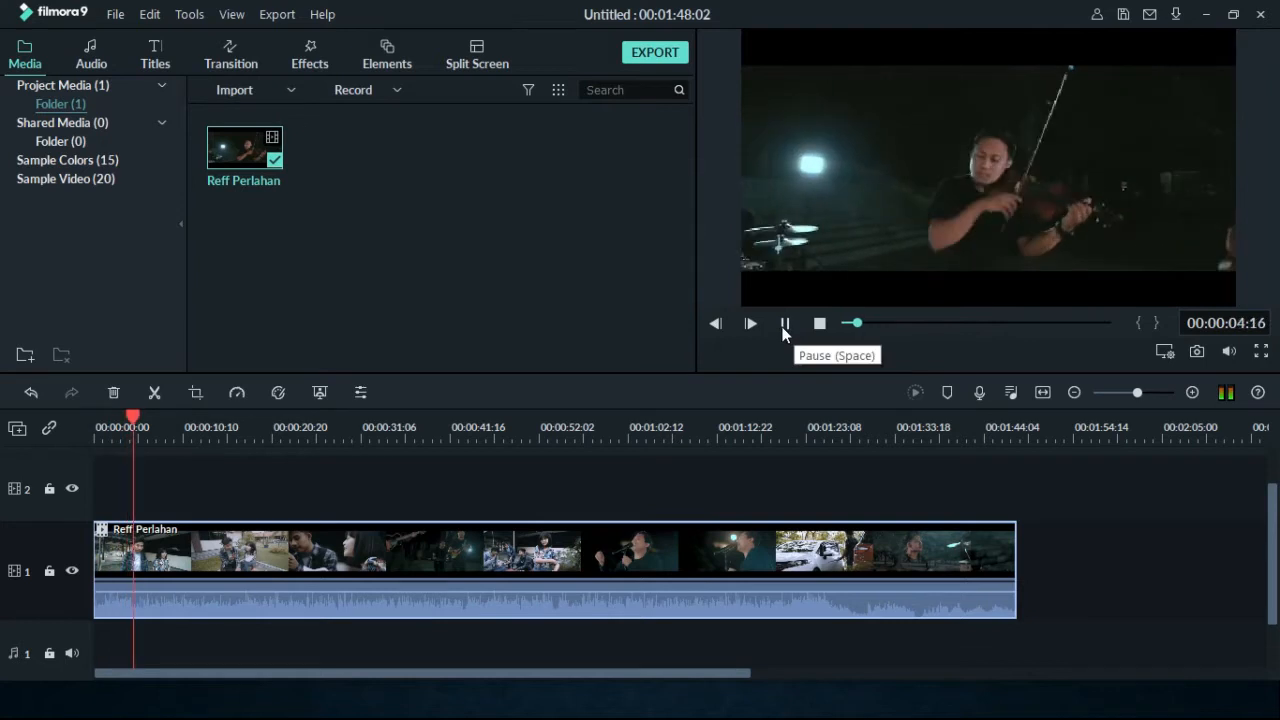
{"action": "left_click", "coordinate": [785, 323]}
{"action": "left_click", "coordinate": [819, 324]}
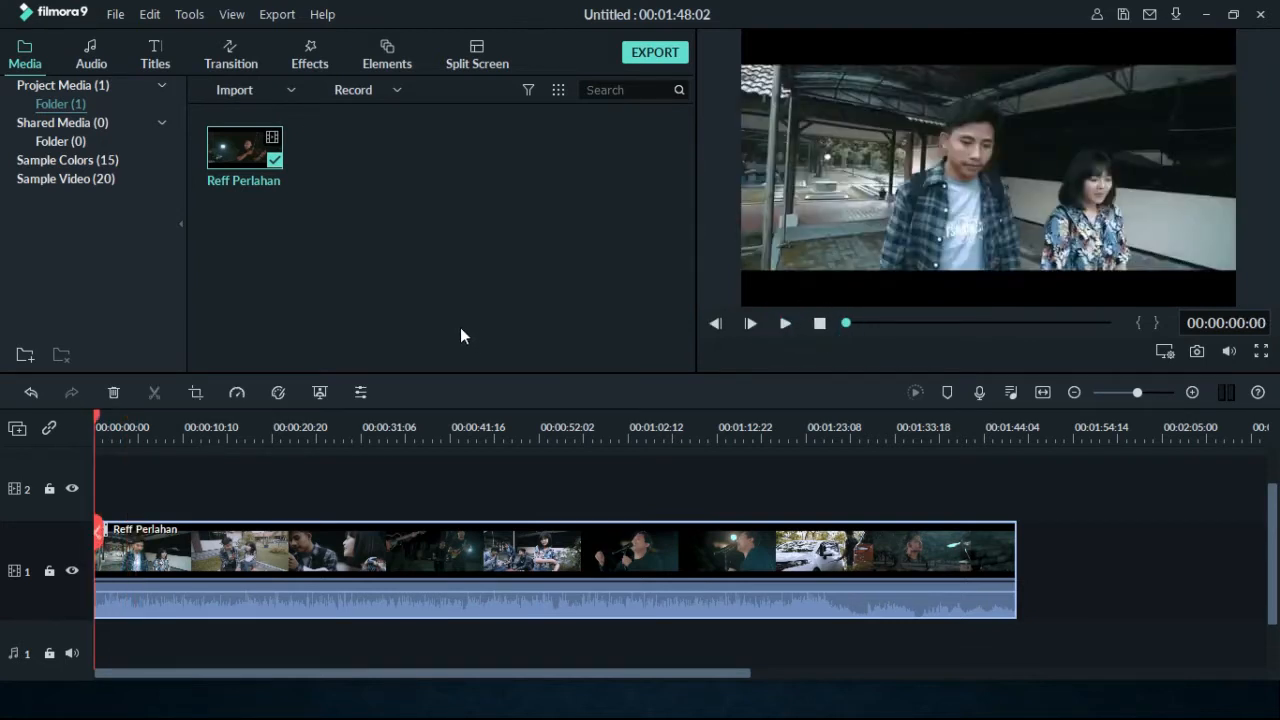
Browse the effects library through the Included, Filters, Overlays, Utility and LUT categories.
{"action": "left_click", "coordinate": [308, 58]}
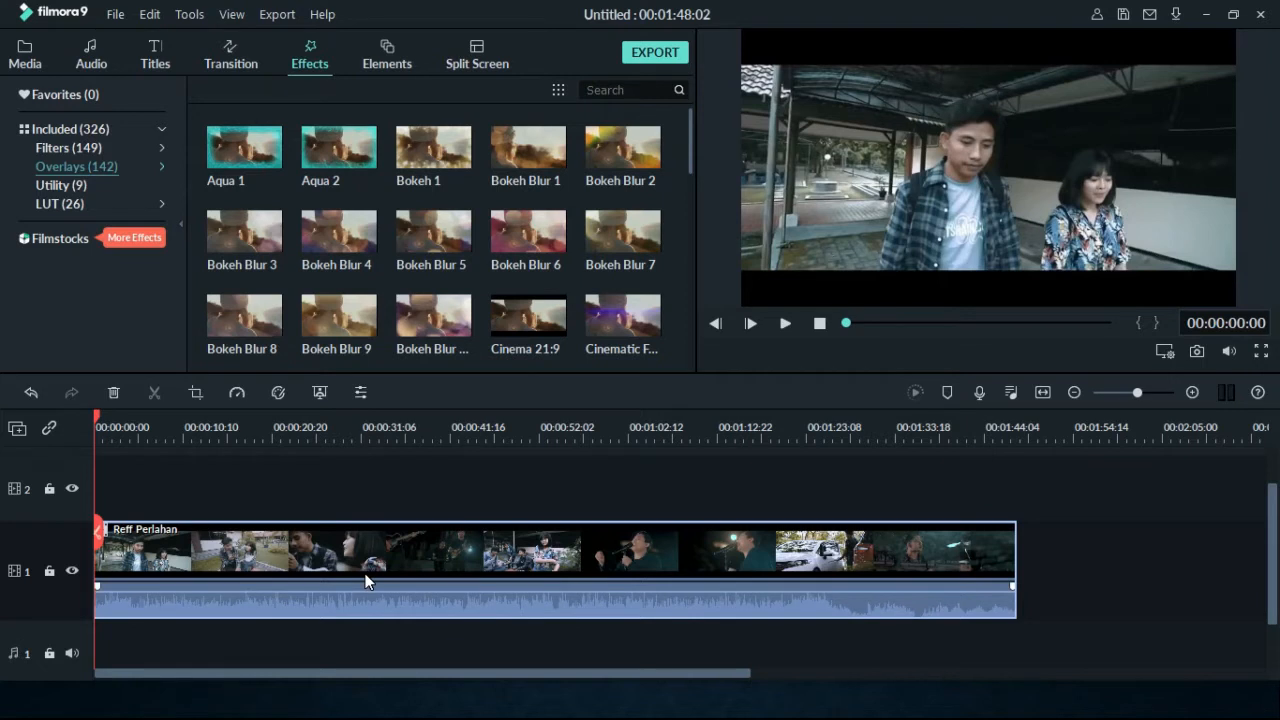
{"action": "mouse_move", "coordinate": [690, 170]}
{"action": "left_mouse_down"}
{"action": "mouse_move", "coordinate": [693, 193]}
{"action": "mouse_move", "coordinate": [696, 160]}
{"action": "left_mouse_up"}
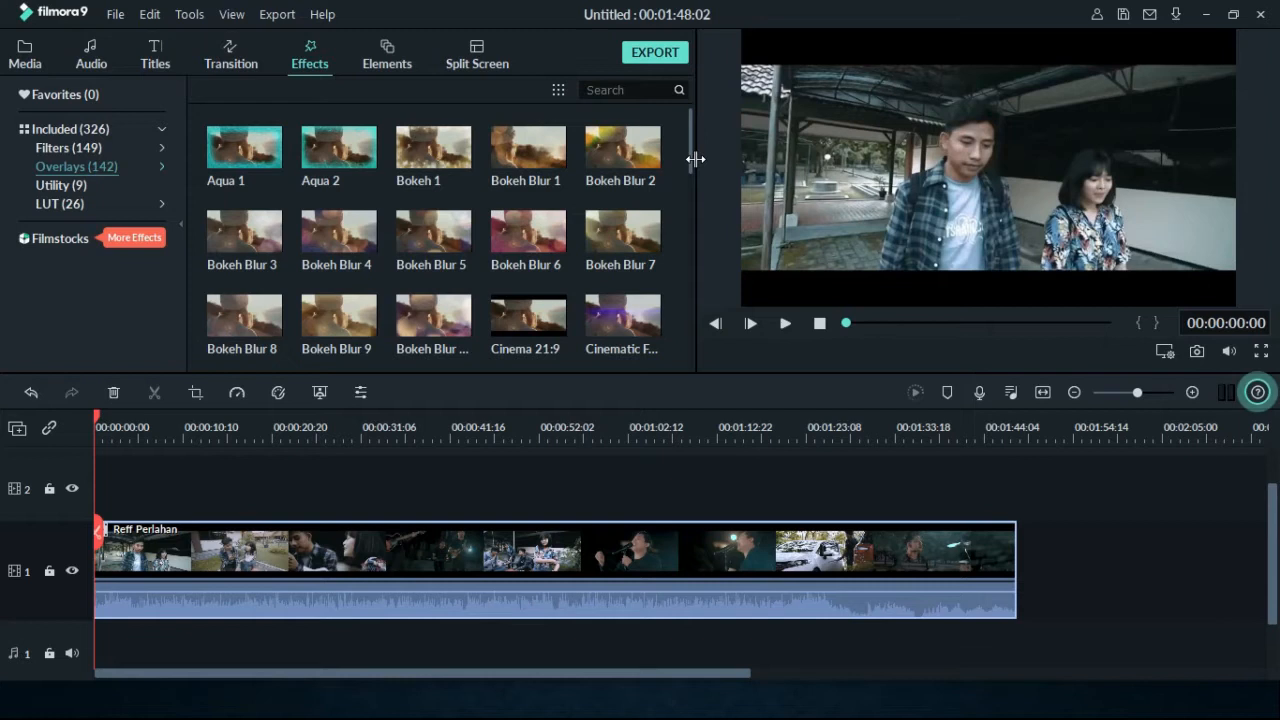
{"action": "left_click", "coordinate": [309, 61]}
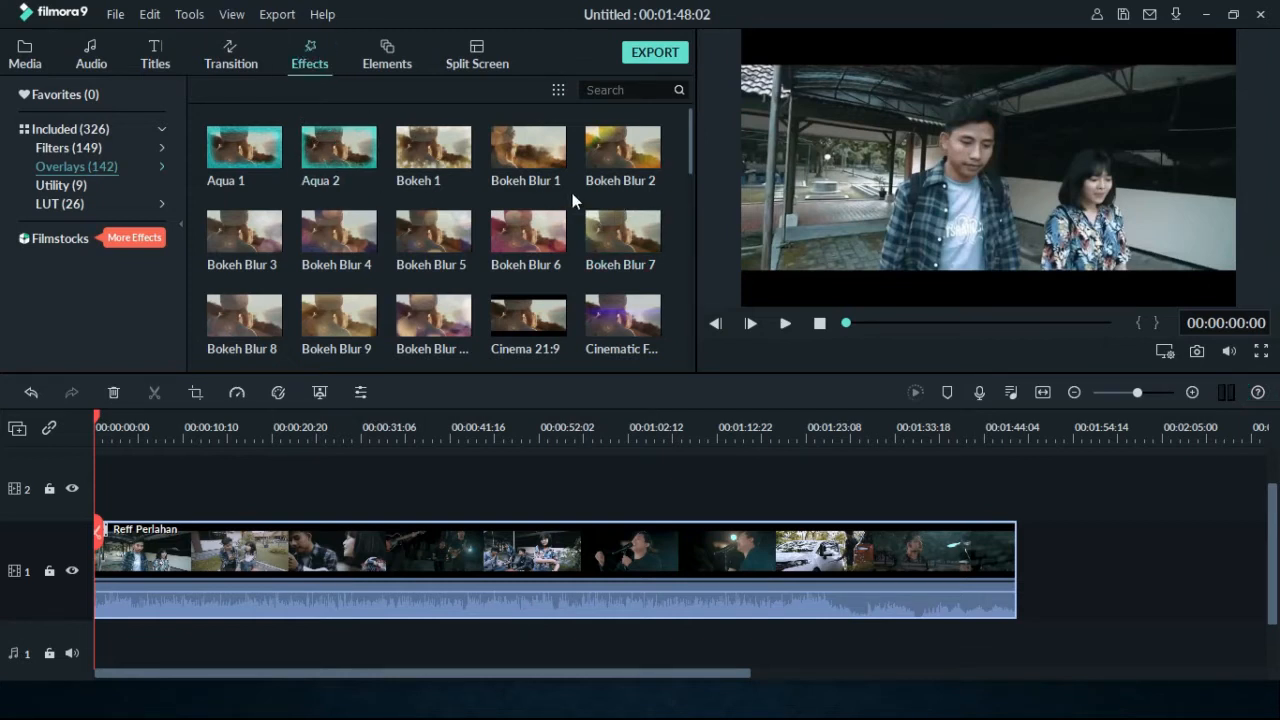
{"action": "left_click", "coordinate": [80, 130]}
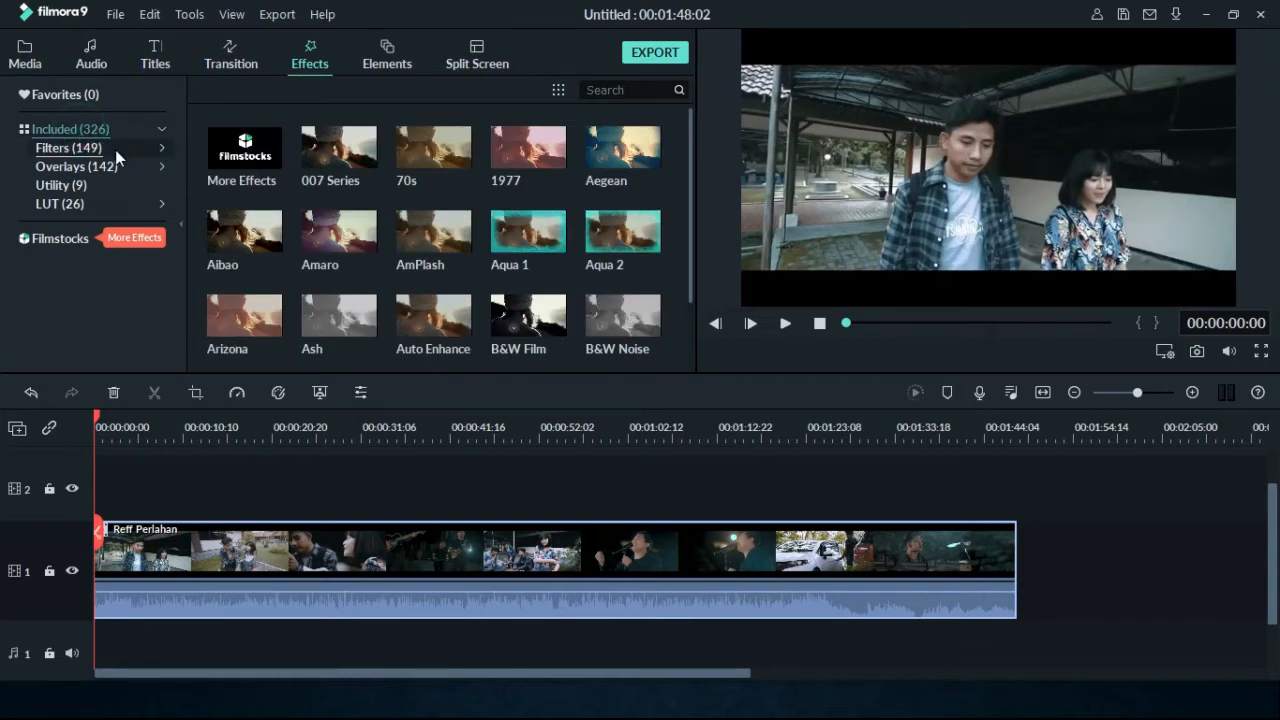
{"action": "left_click_drag", "start_coordinate": [690, 190], "coordinate": [675, 372]}
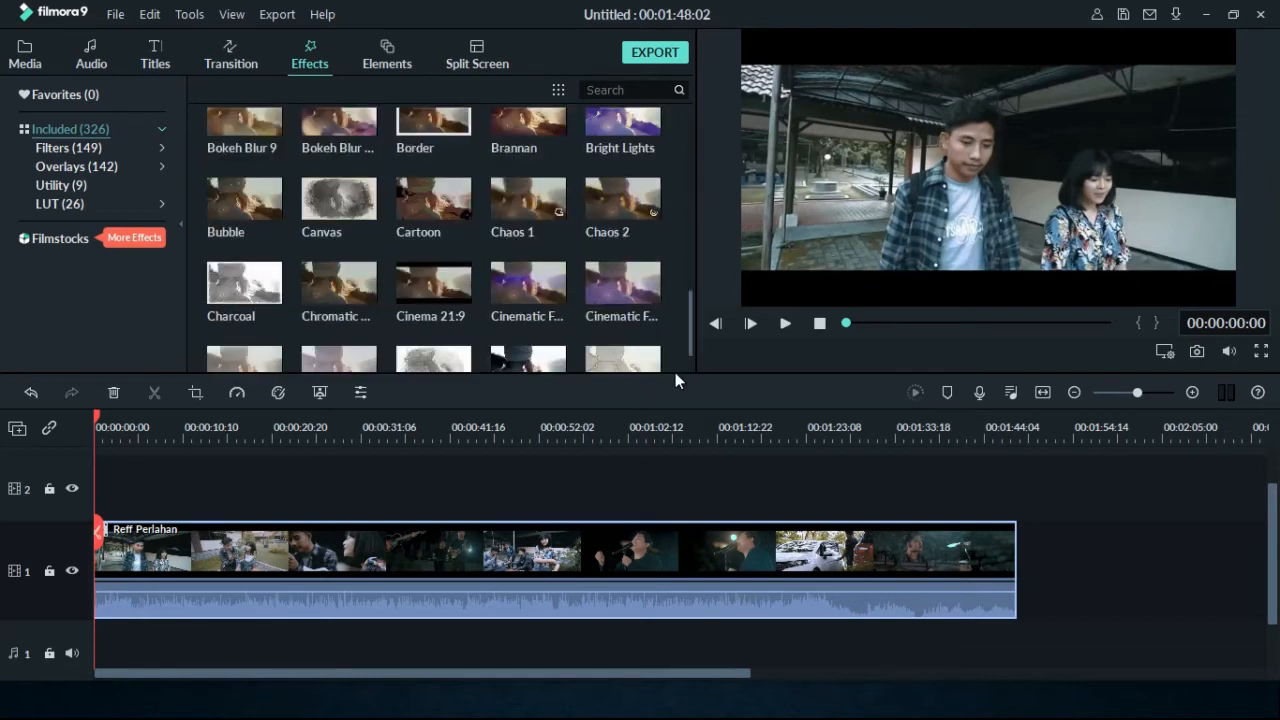
{"action": "left_click", "coordinate": [60, 149]}
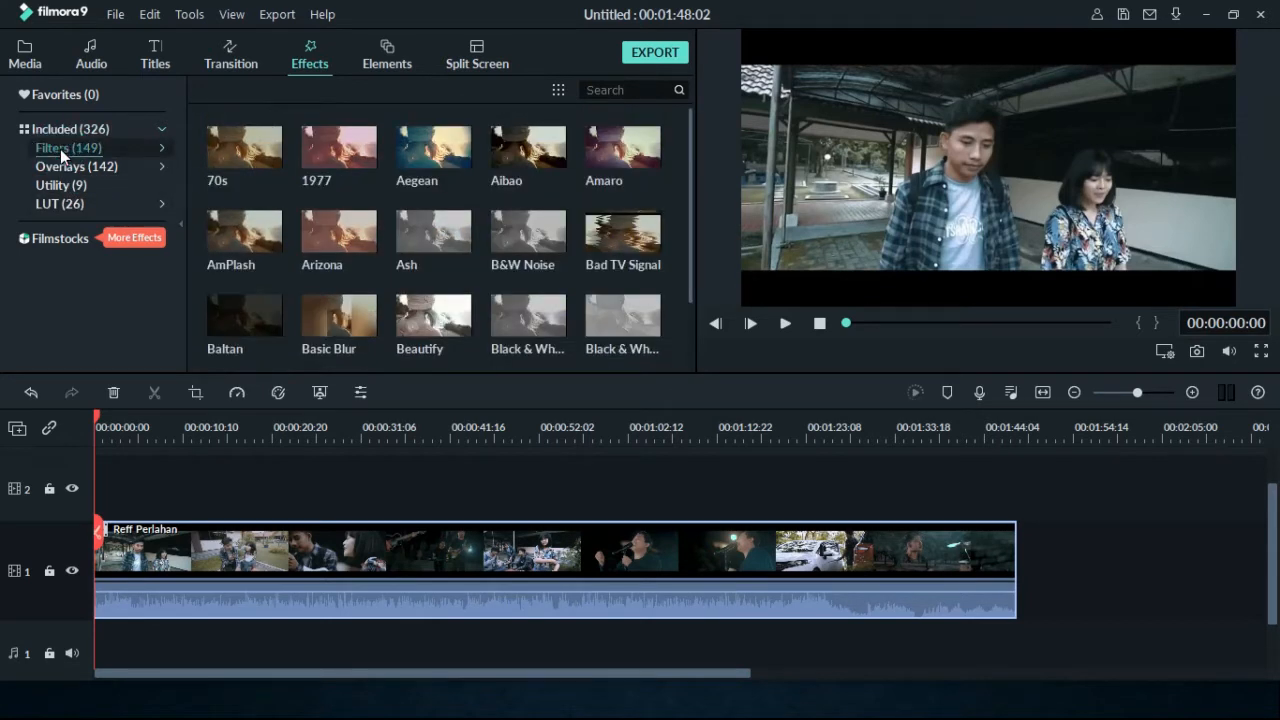
{"action": "left_click", "coordinate": [58, 168]}
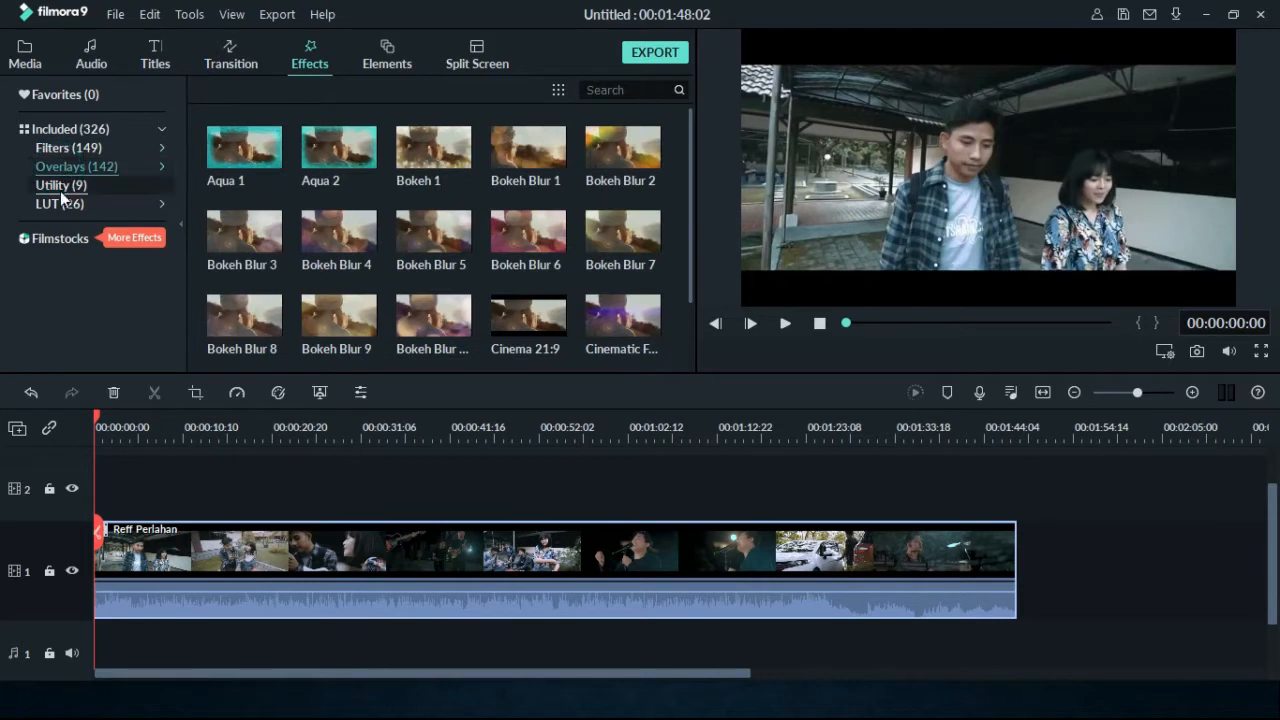
{"action": "left_click", "coordinate": [60, 188]}
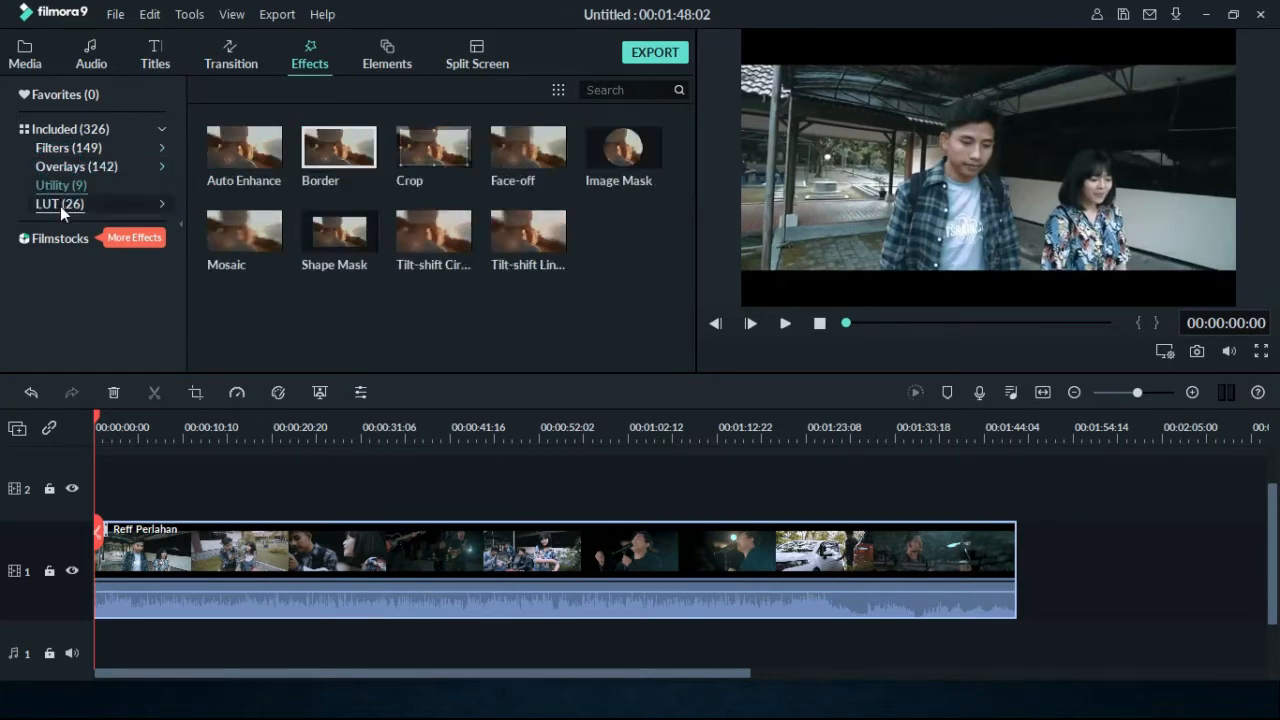
{"action": "left_click", "coordinate": [61, 205]}
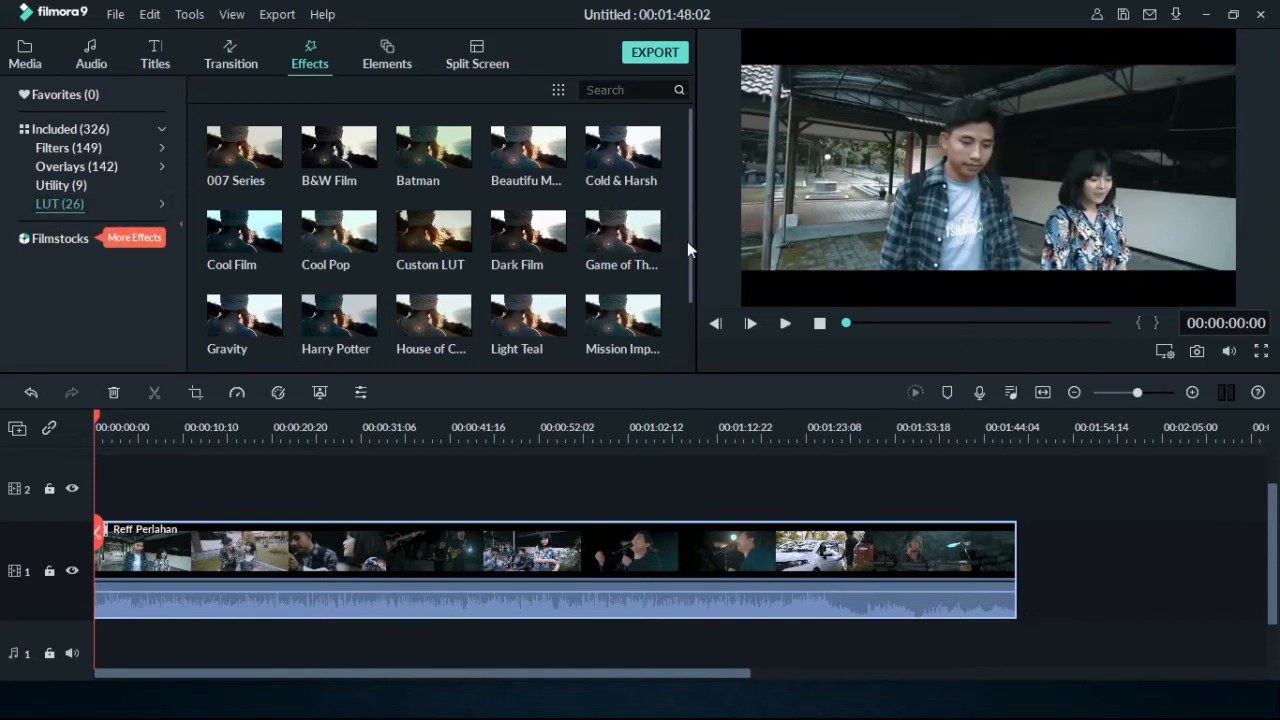
{"action": "left_click_drag", "start_coordinate": [688, 241], "coordinate": [704, 143]}
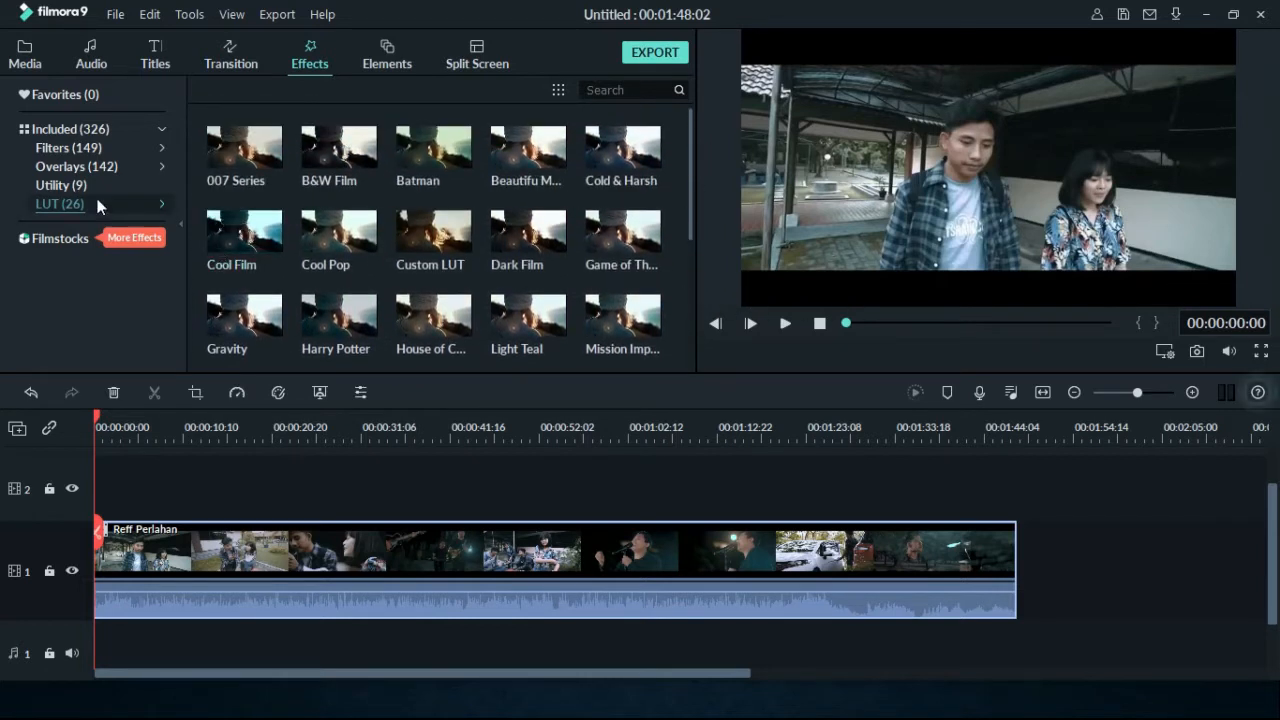
Browse the Filters category and play a preview of the 70s filter, comparing it with the original clip.
{"action": "left_click", "coordinate": [78, 150]}
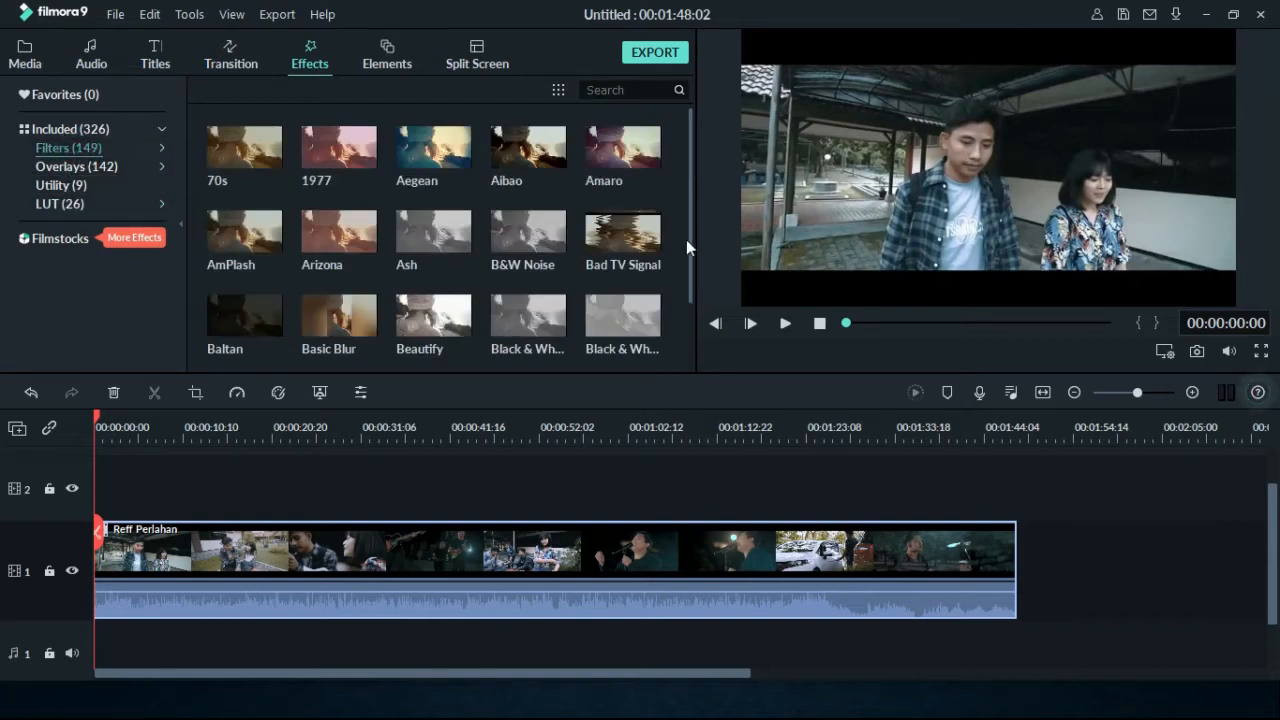
{"action": "left_click_drag", "start_coordinate": [691, 247], "coordinate": [695, 219]}
{"action": "mouse_move", "coordinate": [350, 228]}
{"action": "left_click_drag", "start_coordinate": [689, 201], "coordinate": [685, 223]}
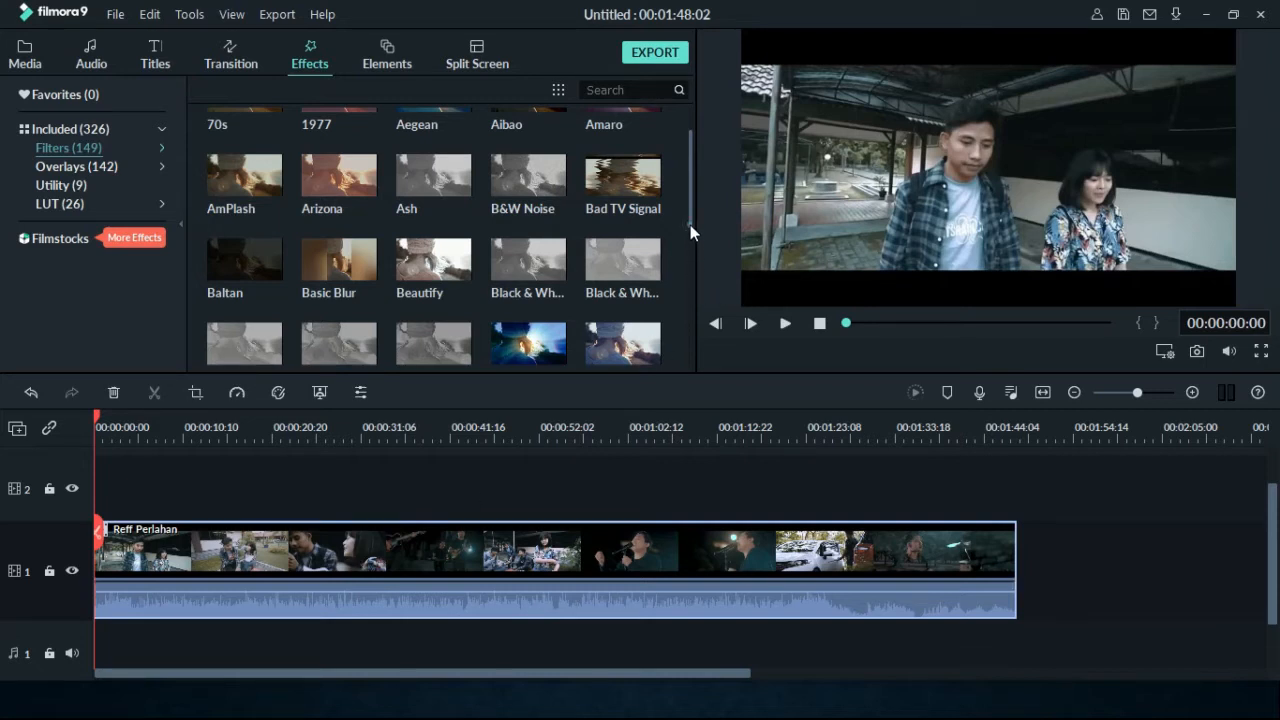
{"action": "left_click_drag", "start_coordinate": [690, 225], "coordinate": [690, 173]}
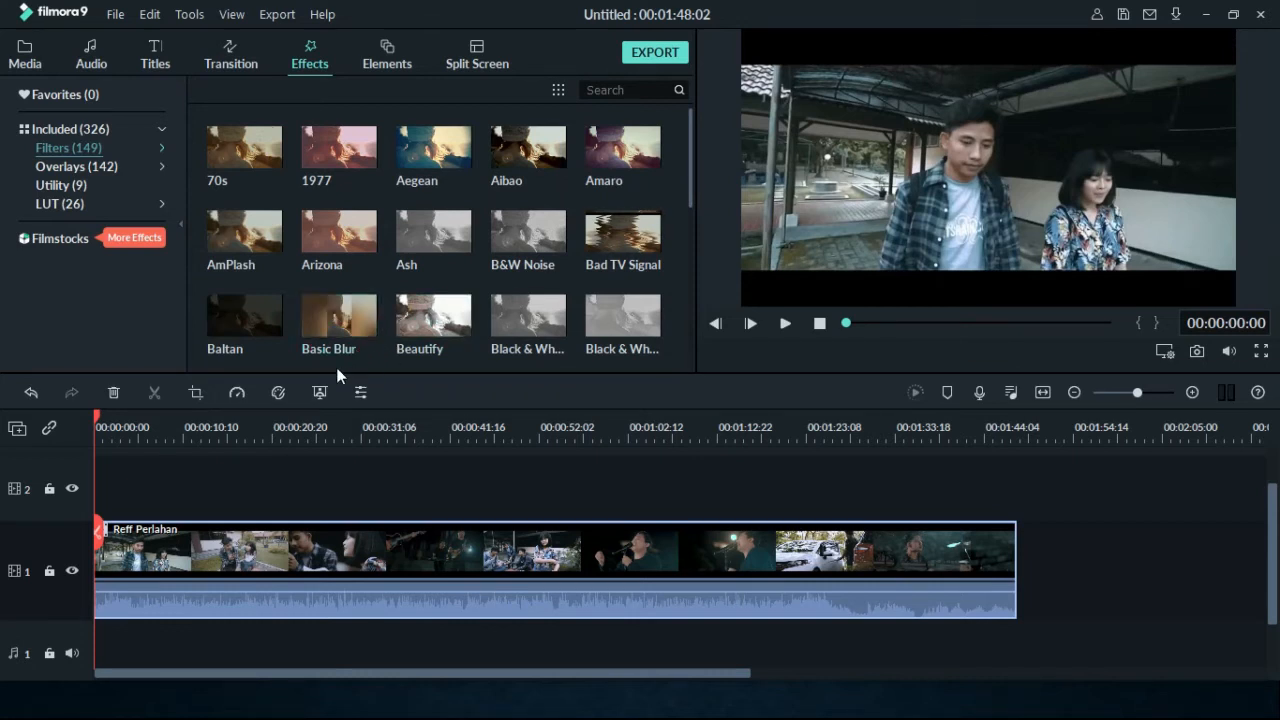
{"action": "left_click", "coordinate": [276, 171]}
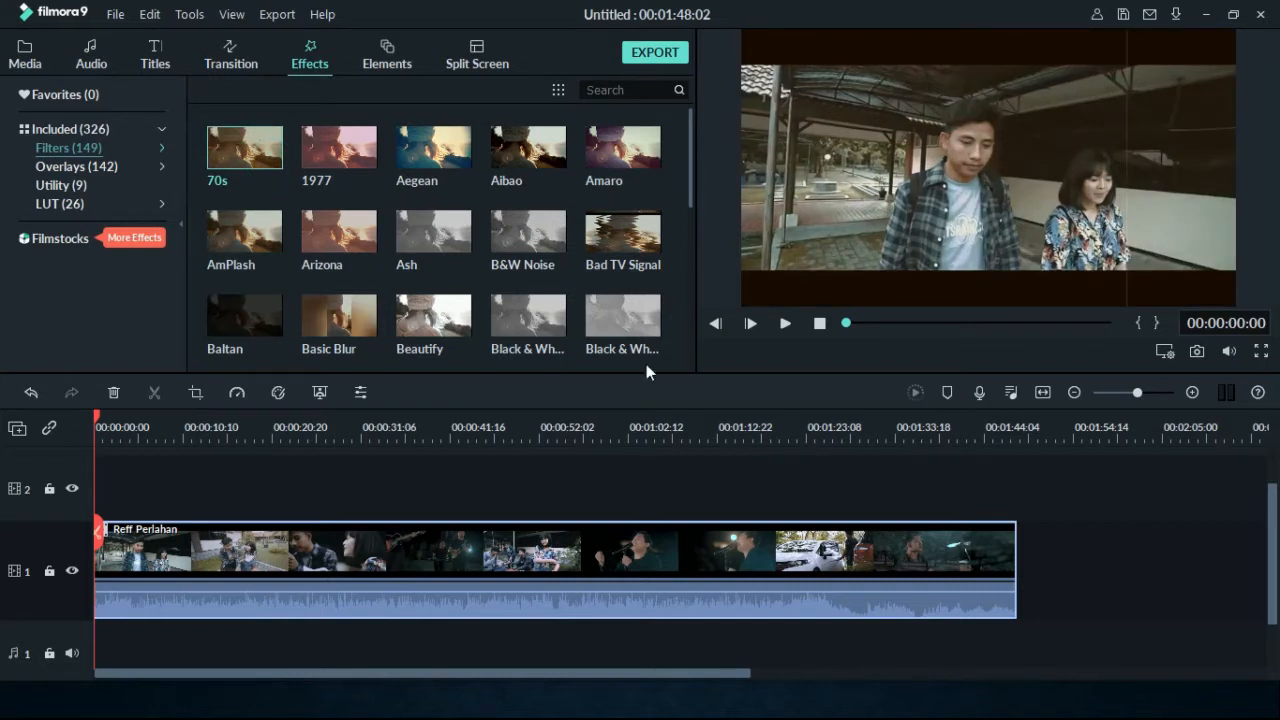
{"action": "left_click", "coordinate": [511, 556]}
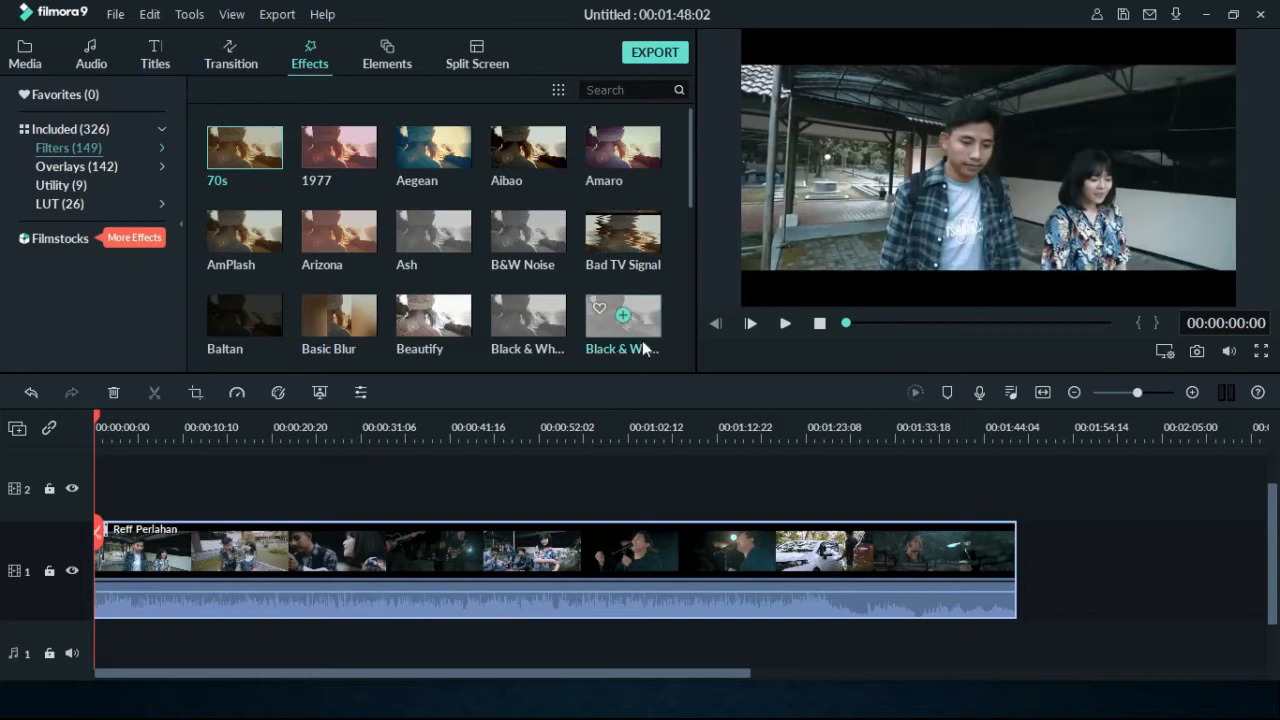
{"action": "left_click", "coordinate": [265, 165]}
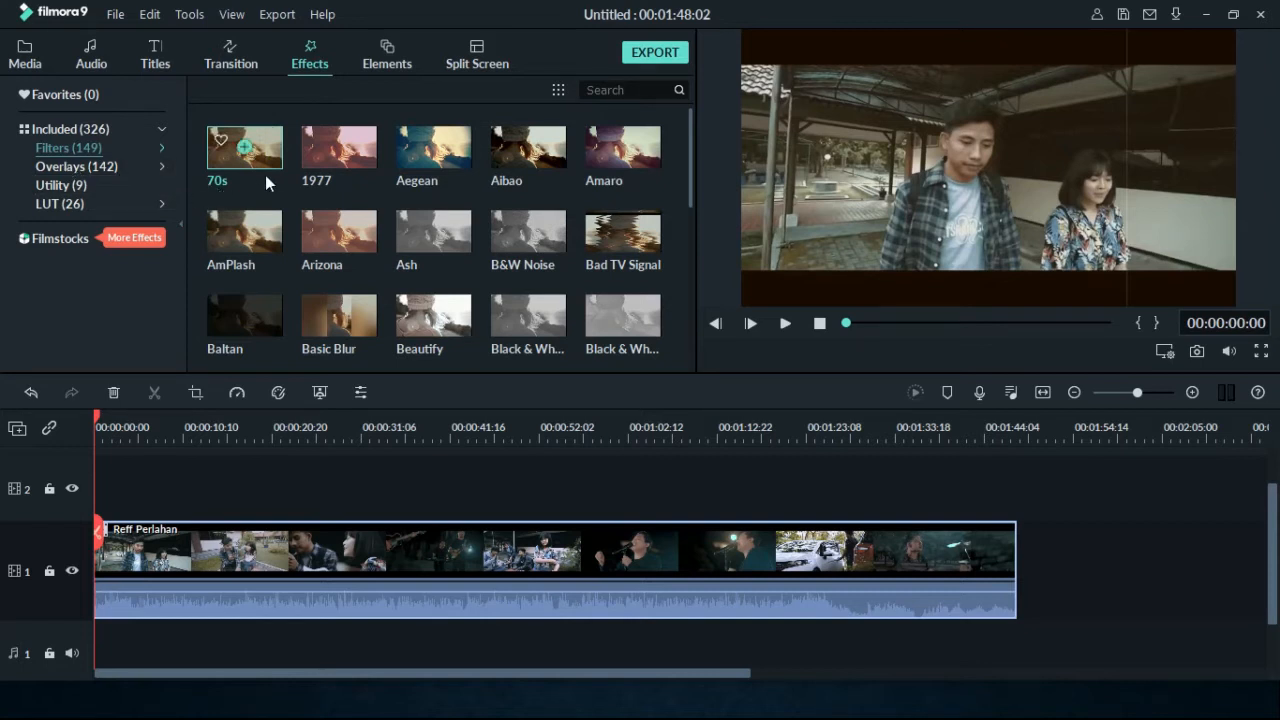
{"action": "left_click", "coordinate": [782, 330]}
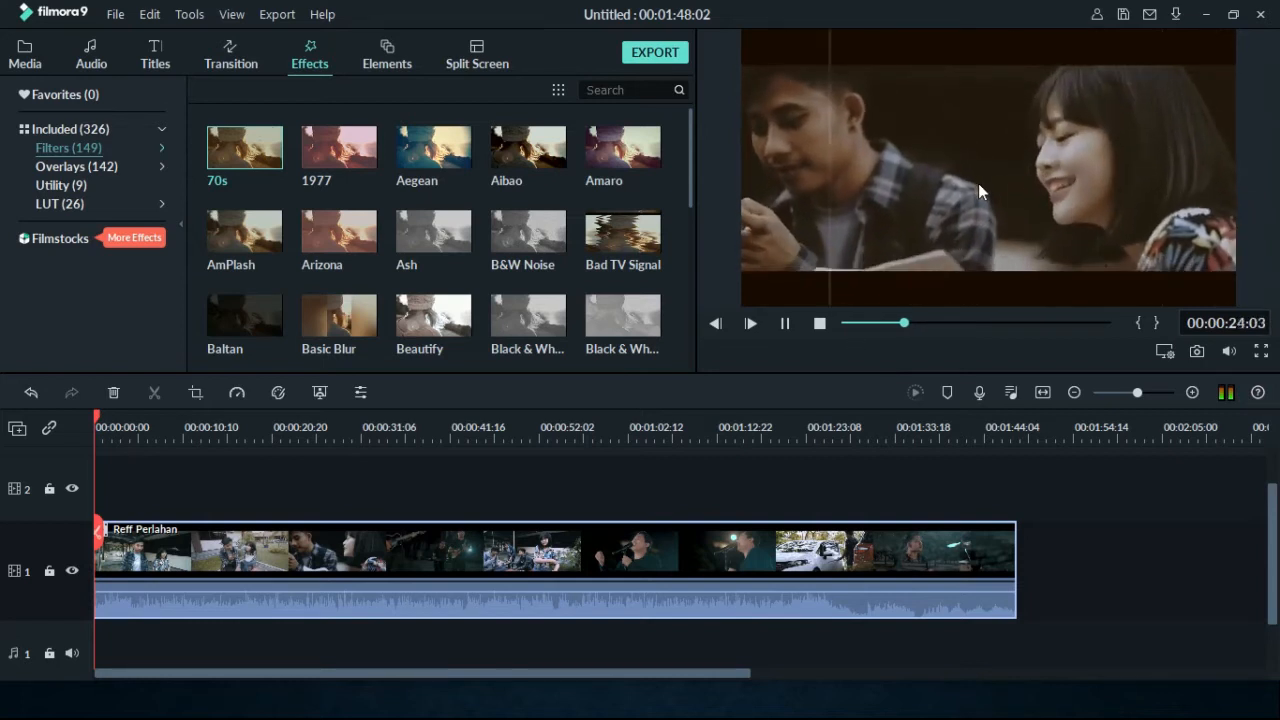
{"action": "left_click", "coordinate": [783, 323]}
{"action": "mouse_move", "coordinate": [323, 333]}
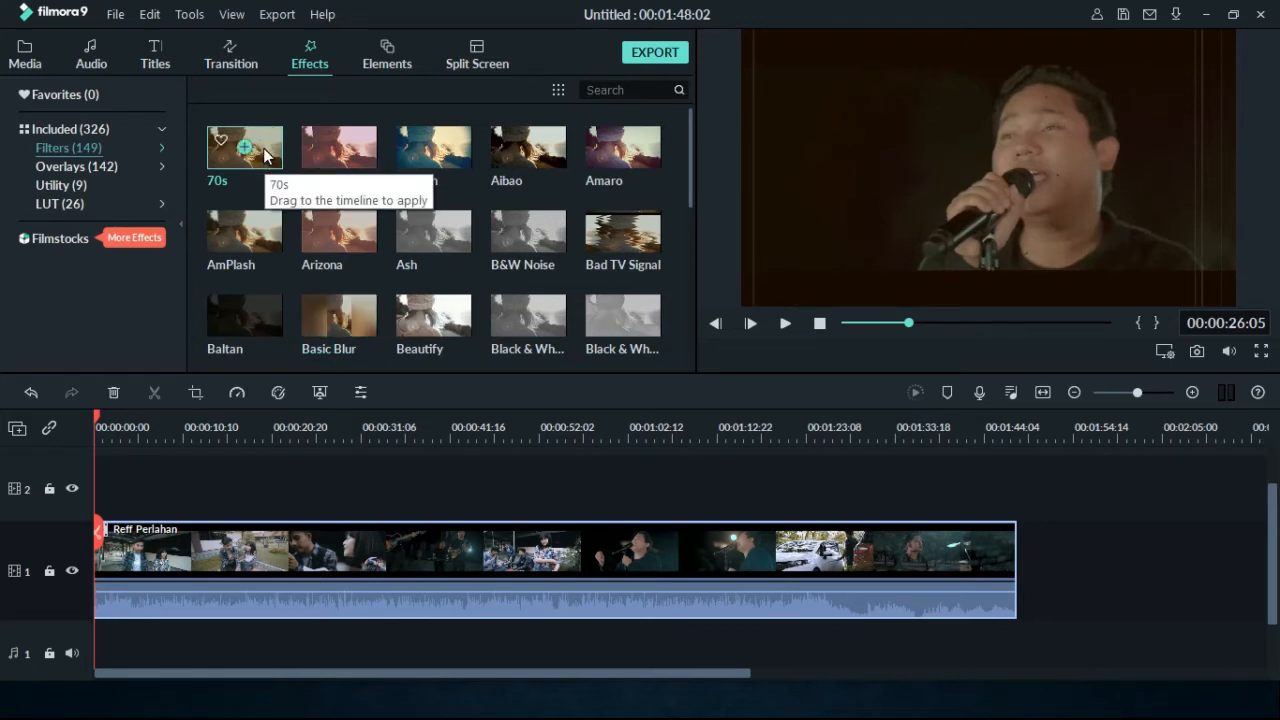
Apply the 70s filter to the Reff Perlahan clip on track 1 and review the clip's video settings.
{"action": "left_click_drag", "start_coordinate": [266, 155], "coordinate": [122, 549]}
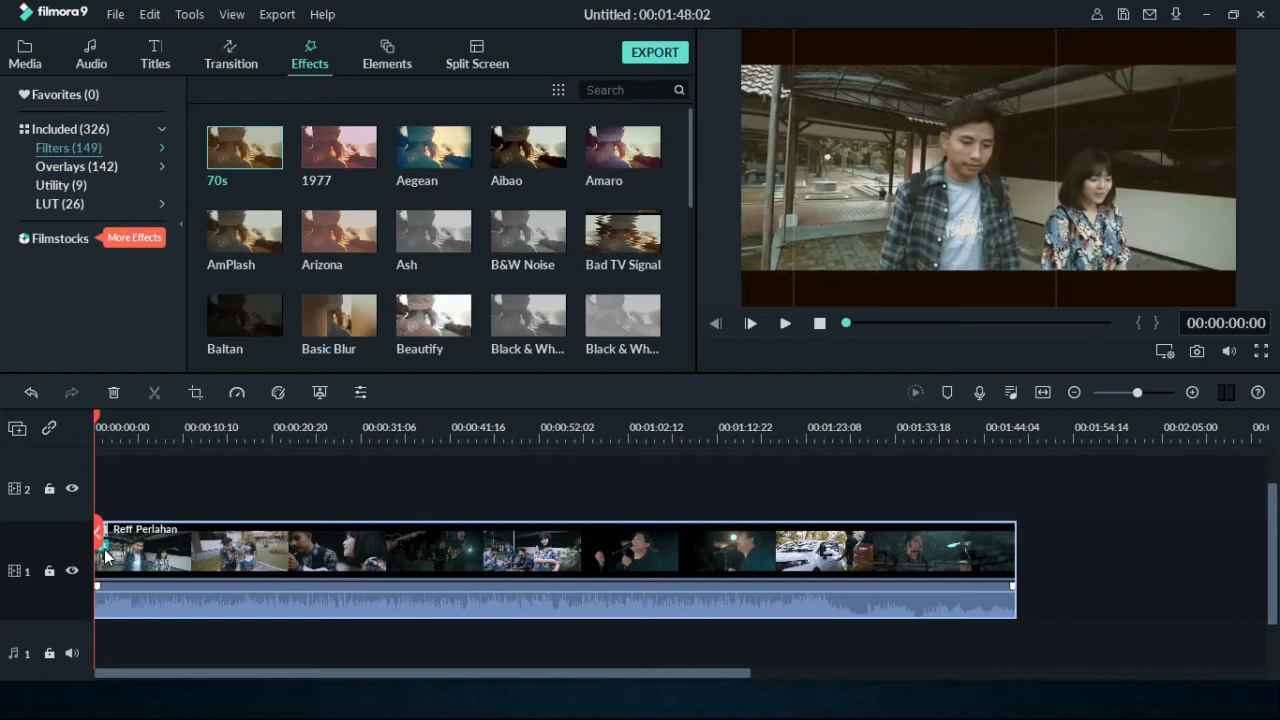
{"action": "double_click", "coordinate": [105, 556]}
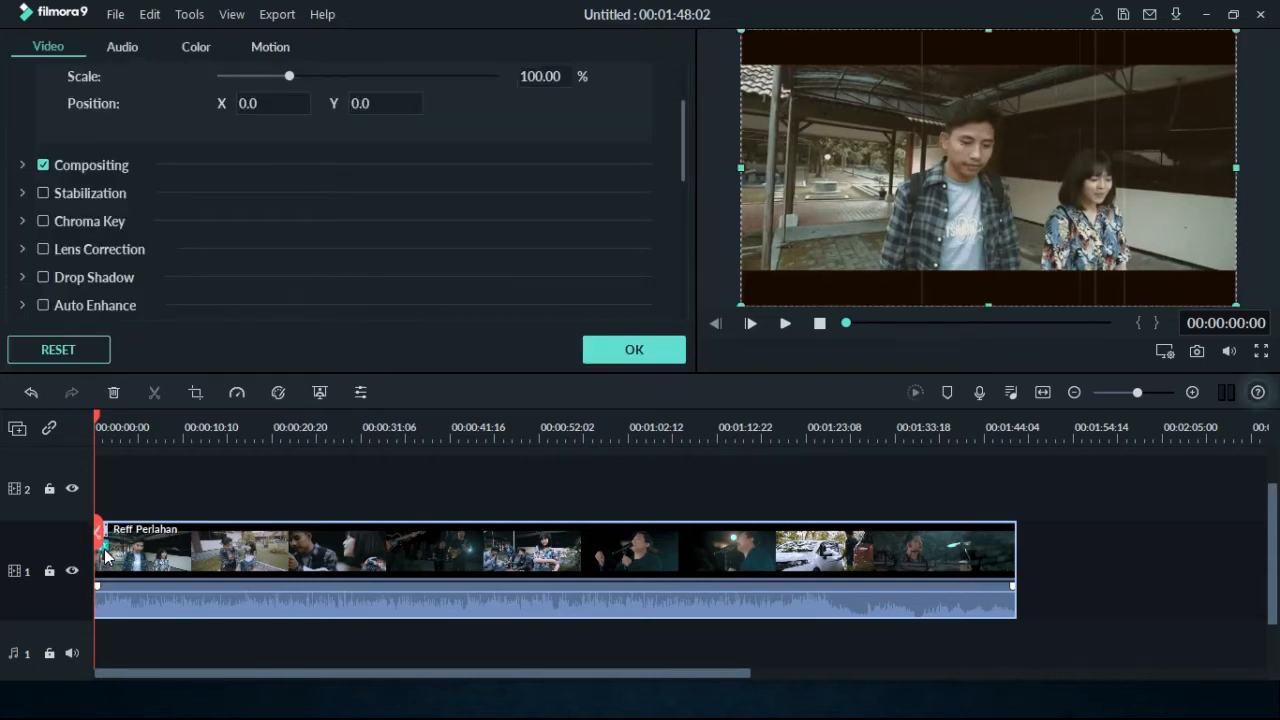
{"action": "left_click_drag", "start_coordinate": [685, 176], "coordinate": [653, 254]}
{"action": "scroll", "coordinate": [650, 200], "scroll_direction": "up", "scroll_amount": 5}
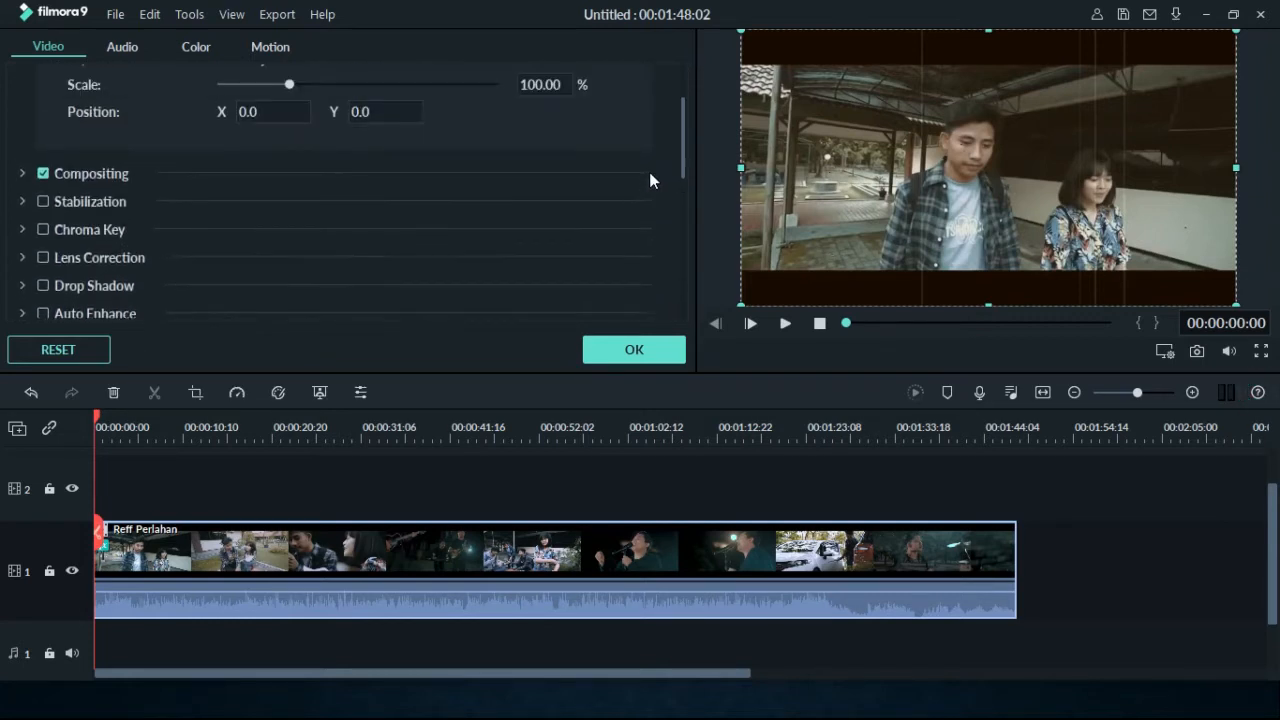
{"action": "left_click", "coordinate": [634, 349]}
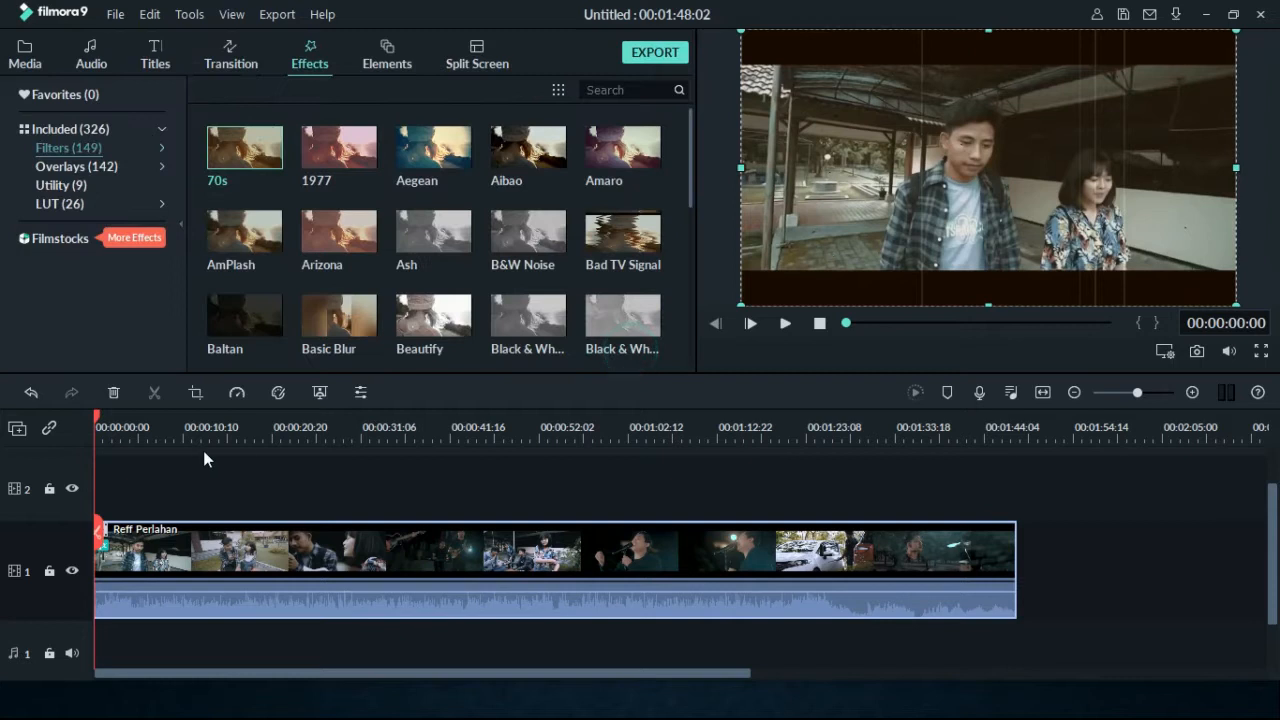
Deselect the clip and move the playhead to 00:00:15:08 to check the 70s filter there.
{"action": "left_click", "coordinate": [1067, 529]}
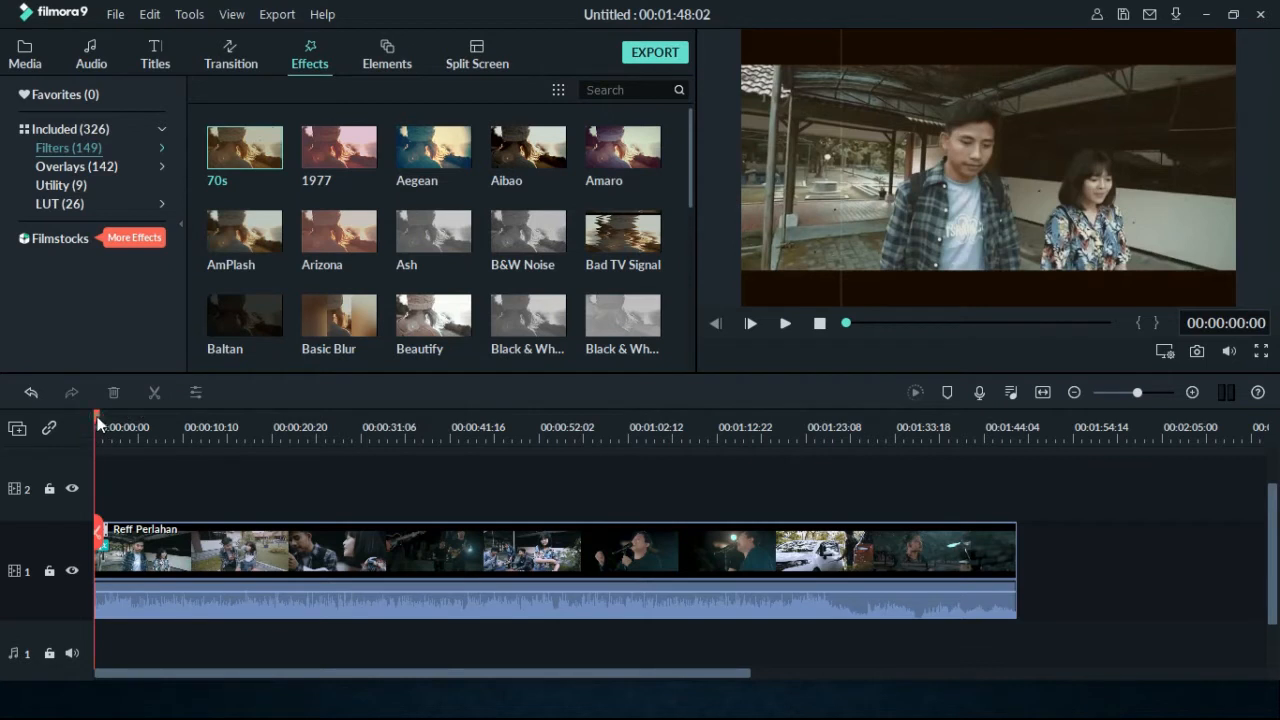
{"action": "left_click_drag", "start_coordinate": [97, 422], "coordinate": [224, 423]}
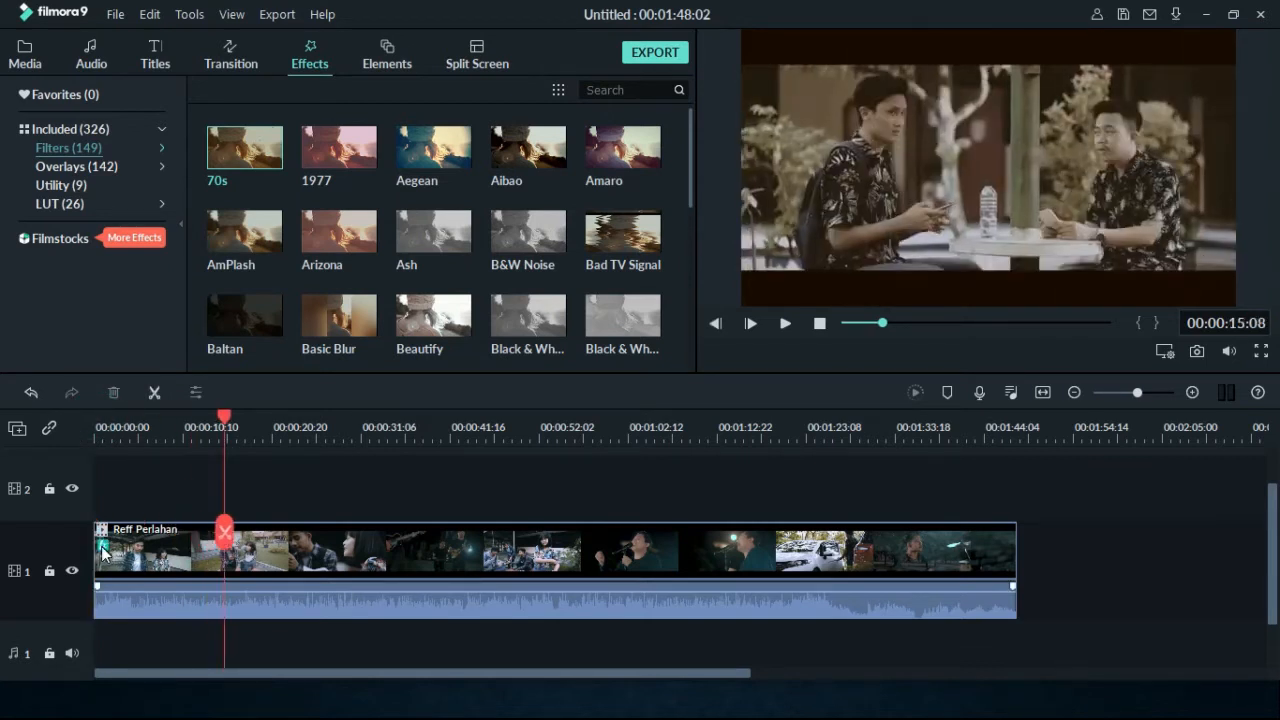
Try an Alpha of 93 on the Reff Perlahan clip's 70s filter, and reset it to the default.
{"action": "double_click", "coordinate": [103, 552]}
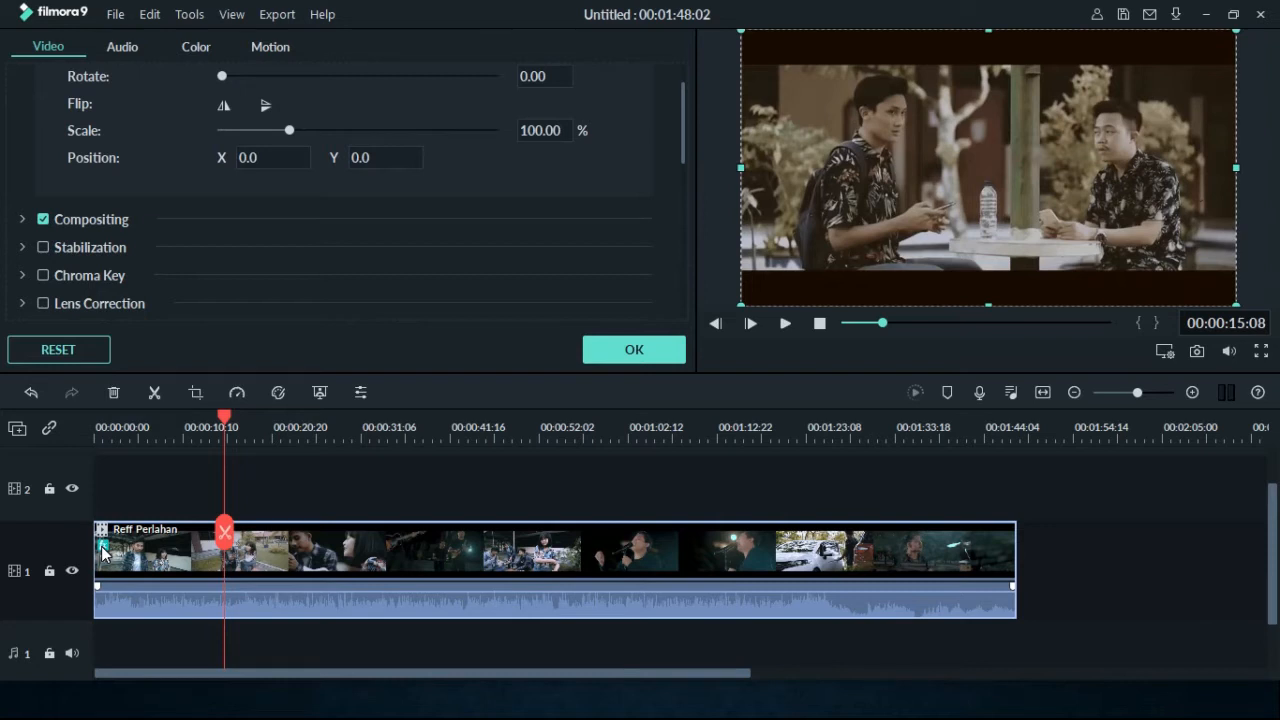
{"action": "left_click", "coordinate": [684, 146]}
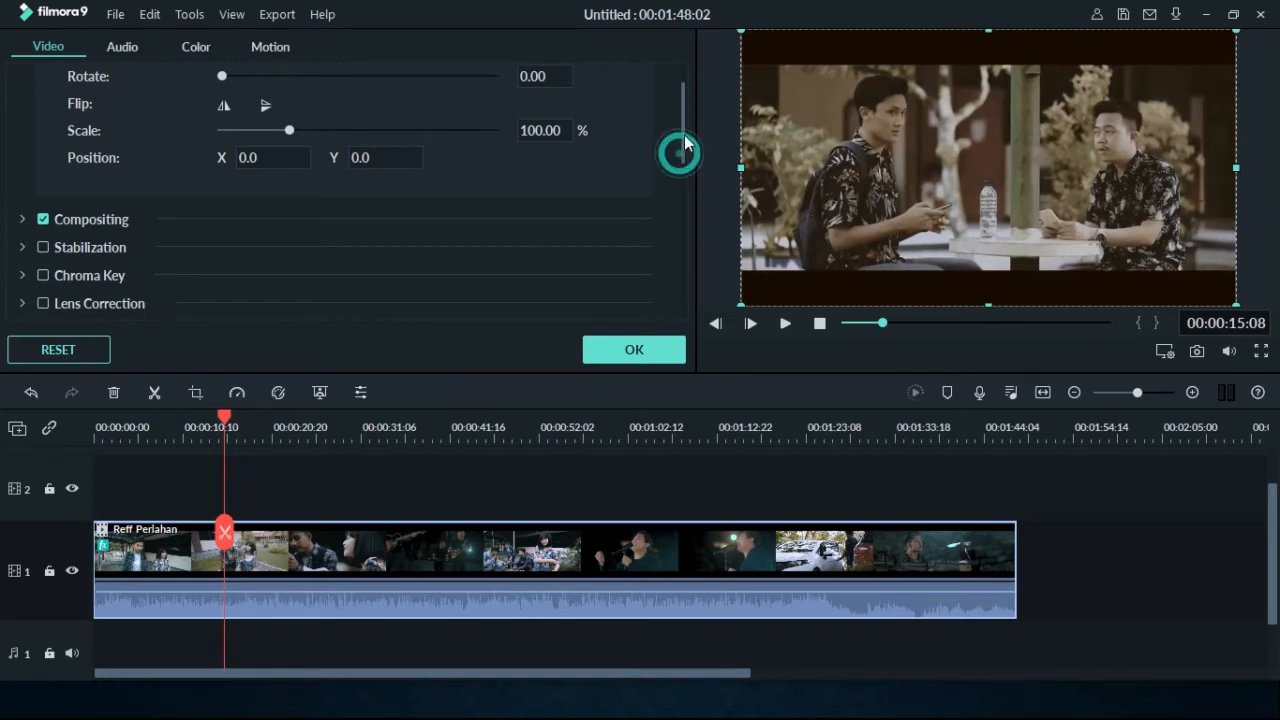
{"action": "left_click_drag", "start_coordinate": [684, 146], "coordinate": [685, 134]}
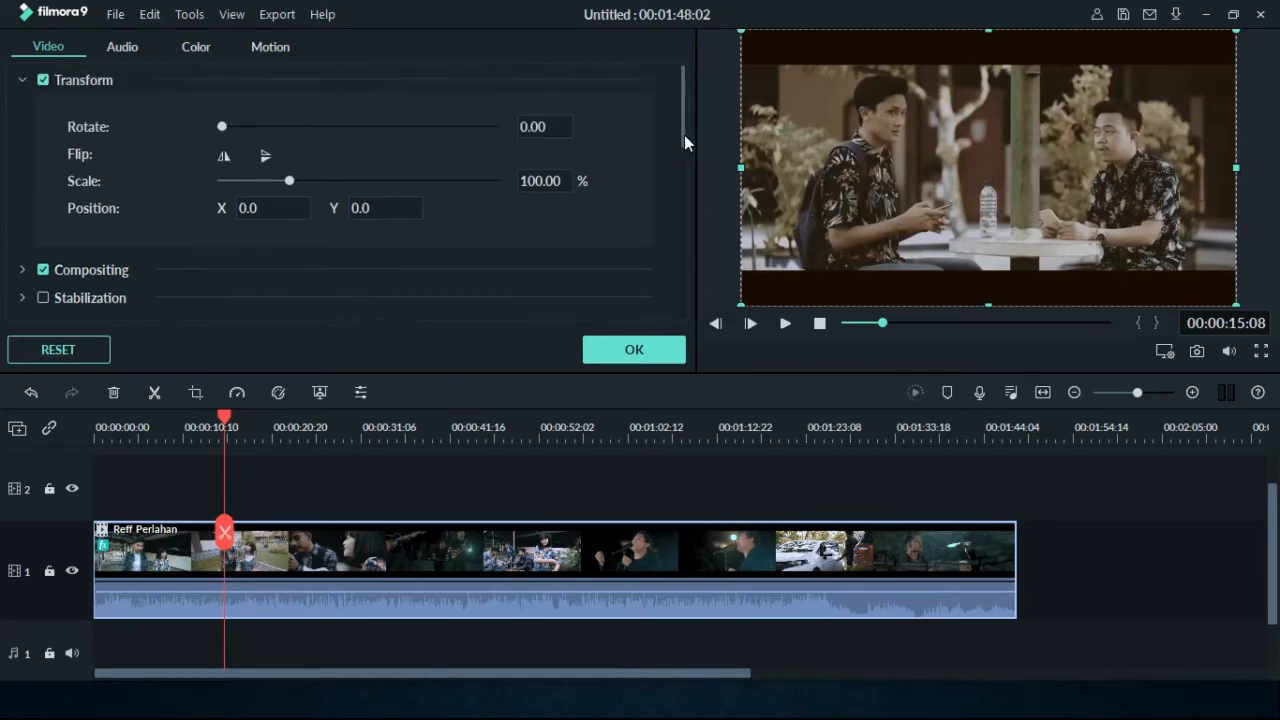
{"action": "left_click", "coordinate": [23, 84]}
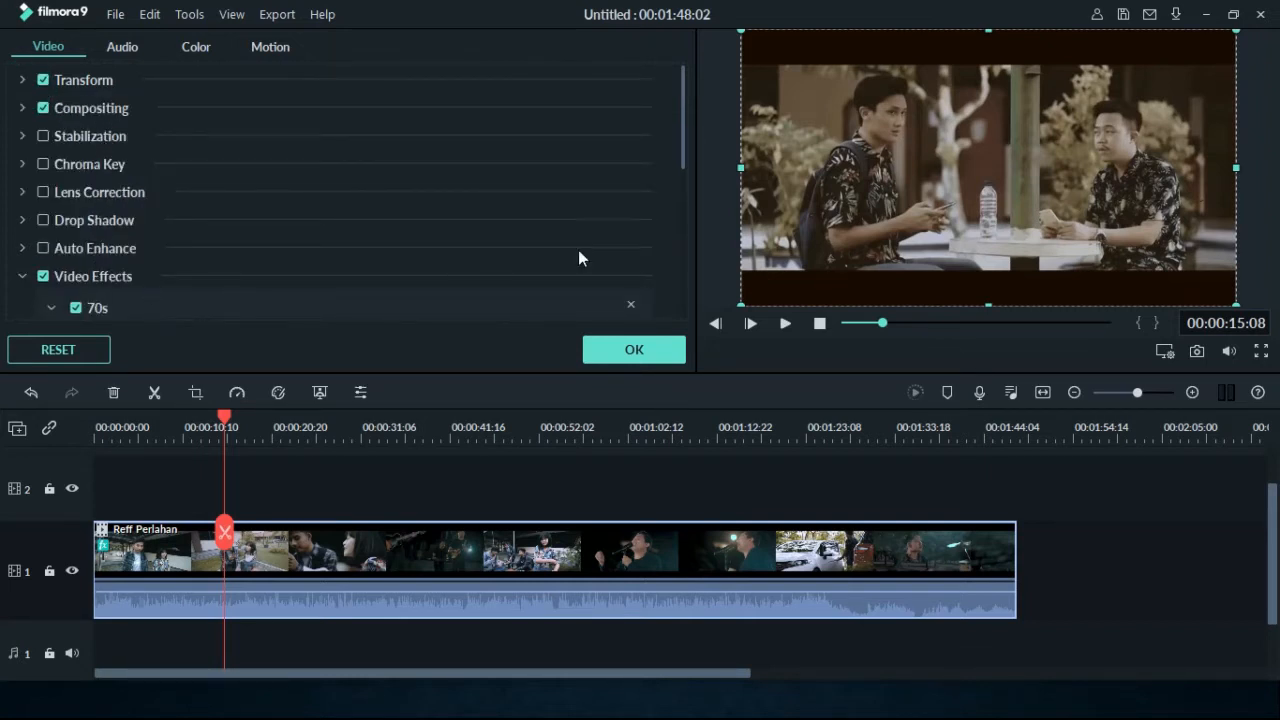
{"action": "left_click_drag", "start_coordinate": [681, 138], "coordinate": [665, 184]}
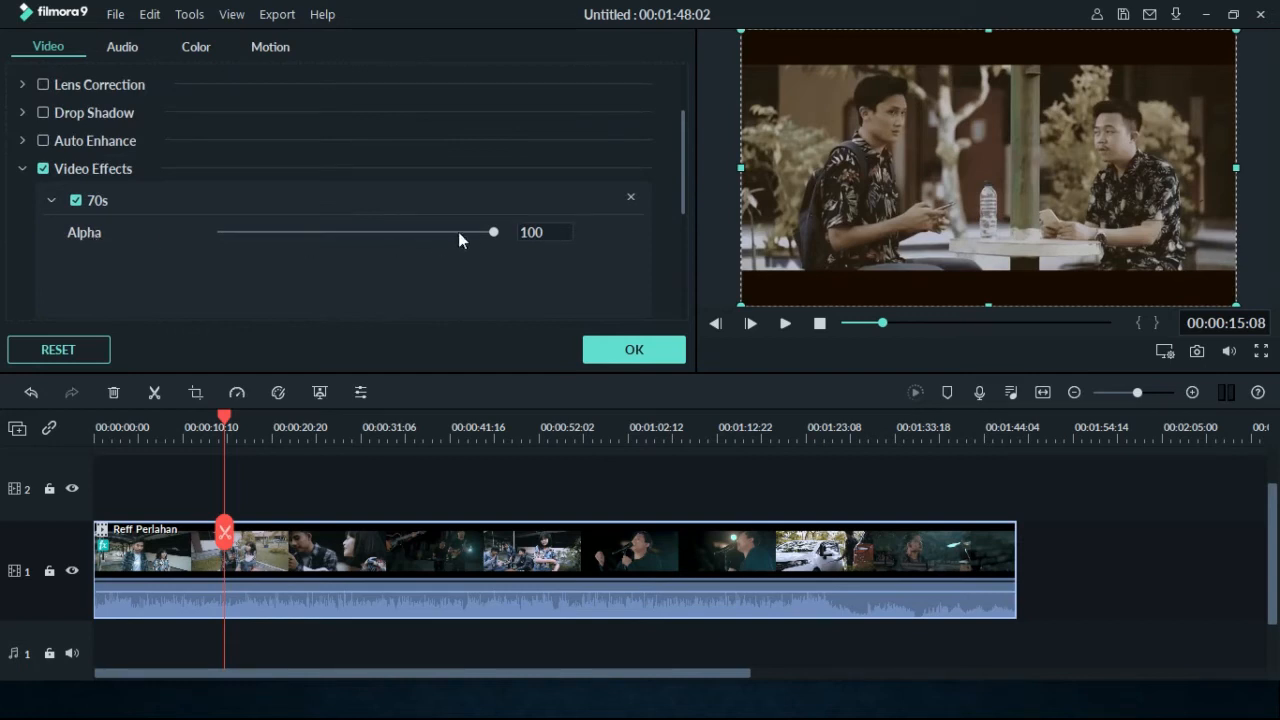
{"action": "mouse_move", "coordinate": [492, 234]}
{"action": "left_mouse_down"}
{"action": "mouse_move", "coordinate": [230, 243]}
{"action": "mouse_move", "coordinate": [523, 243]}
{"action": "mouse_move", "coordinate": [247, 238]}
{"action": "mouse_move", "coordinate": [477, 233]}
{"action": "left_mouse_up"}
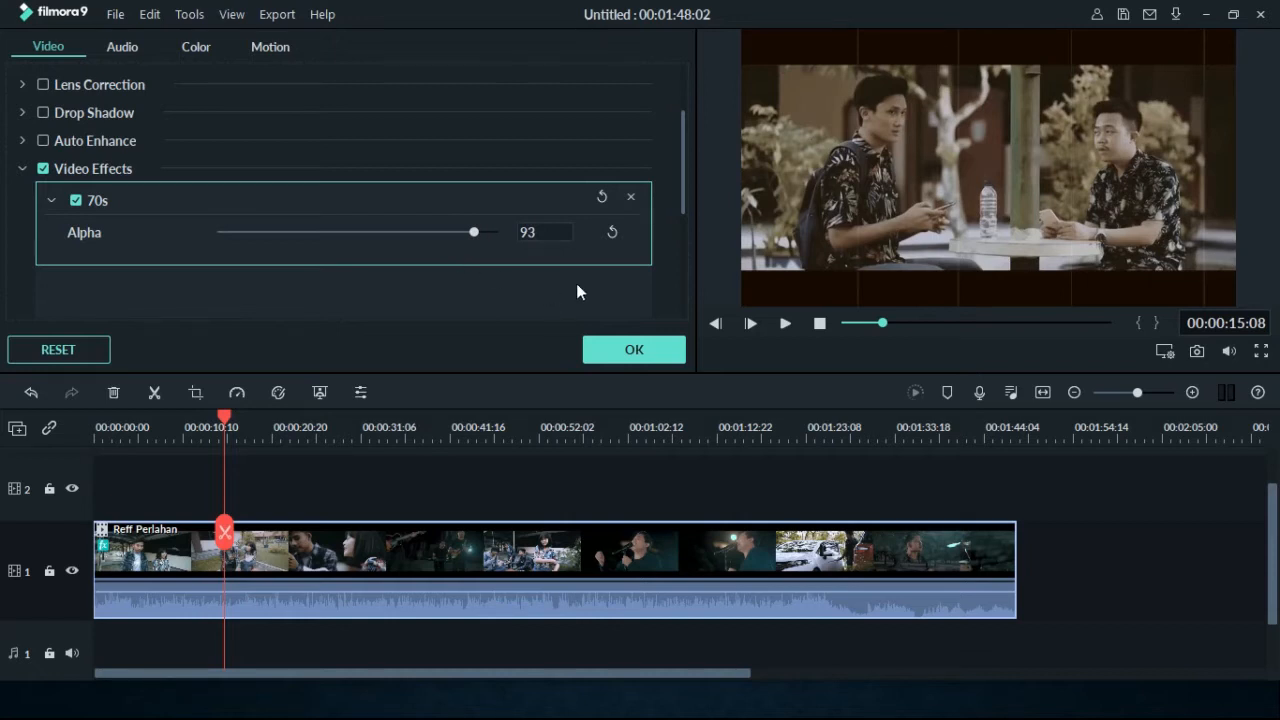
{"action": "left_click", "coordinate": [611, 236]}
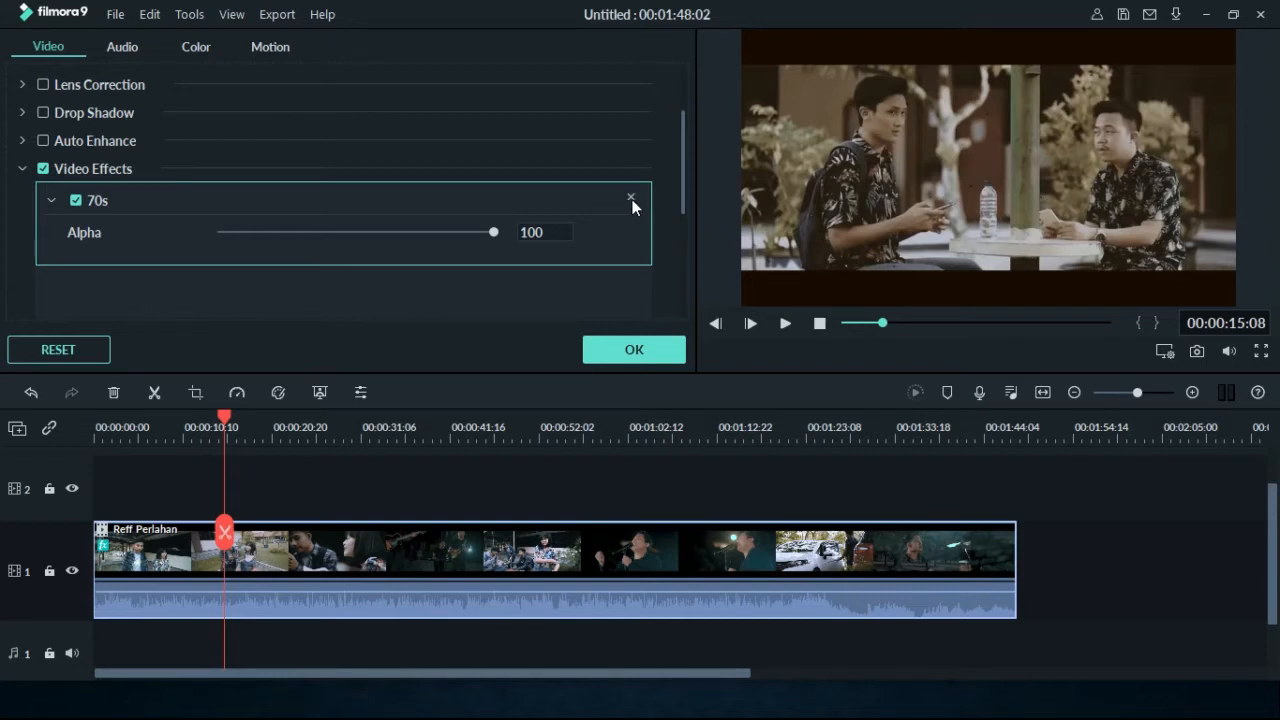
Toggle the 70s filter off and on to compare the picture, and remove it from the clip.
{"action": "left_click", "coordinate": [75, 200]}
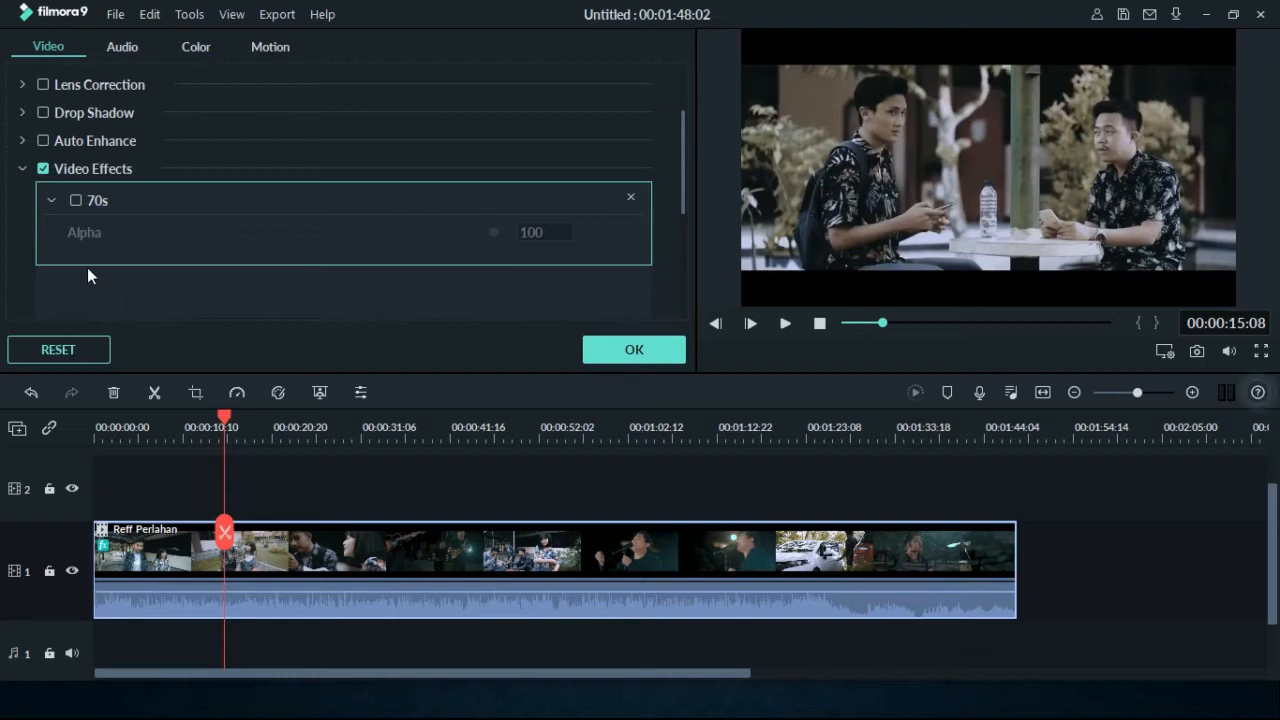
{"action": "left_click", "coordinate": [74, 200]}
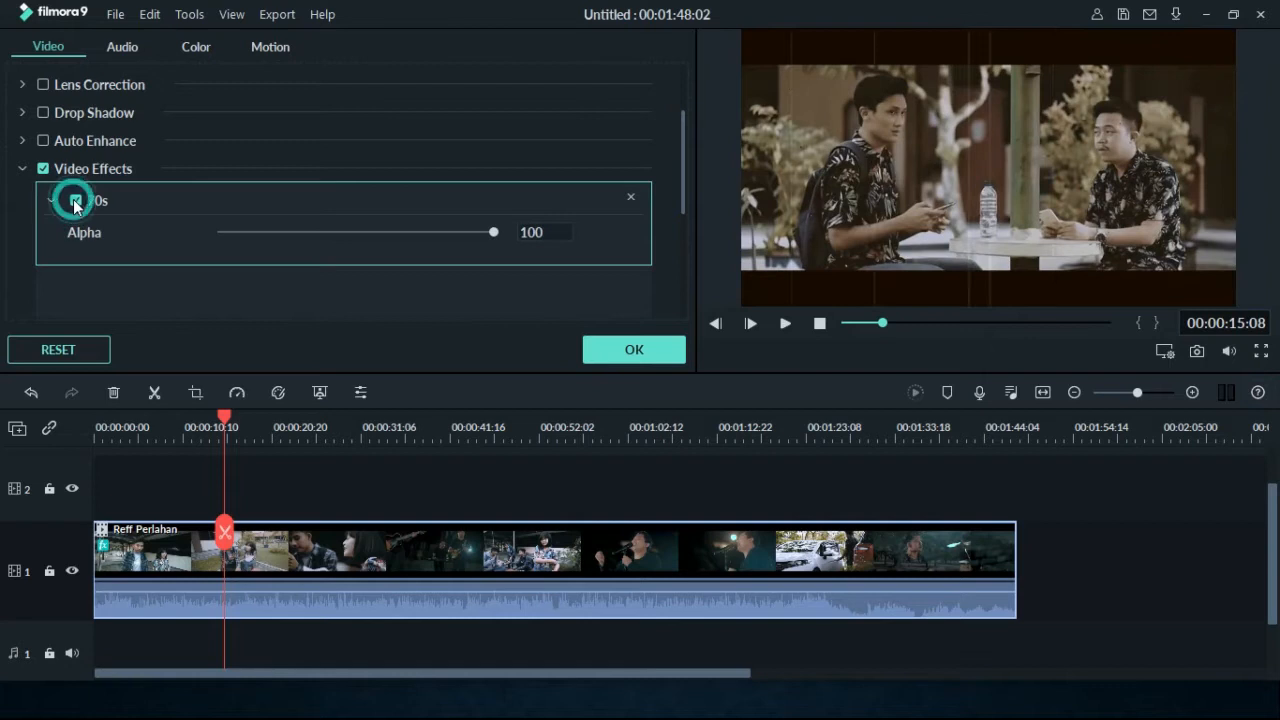
{"action": "left_click", "coordinate": [630, 198]}
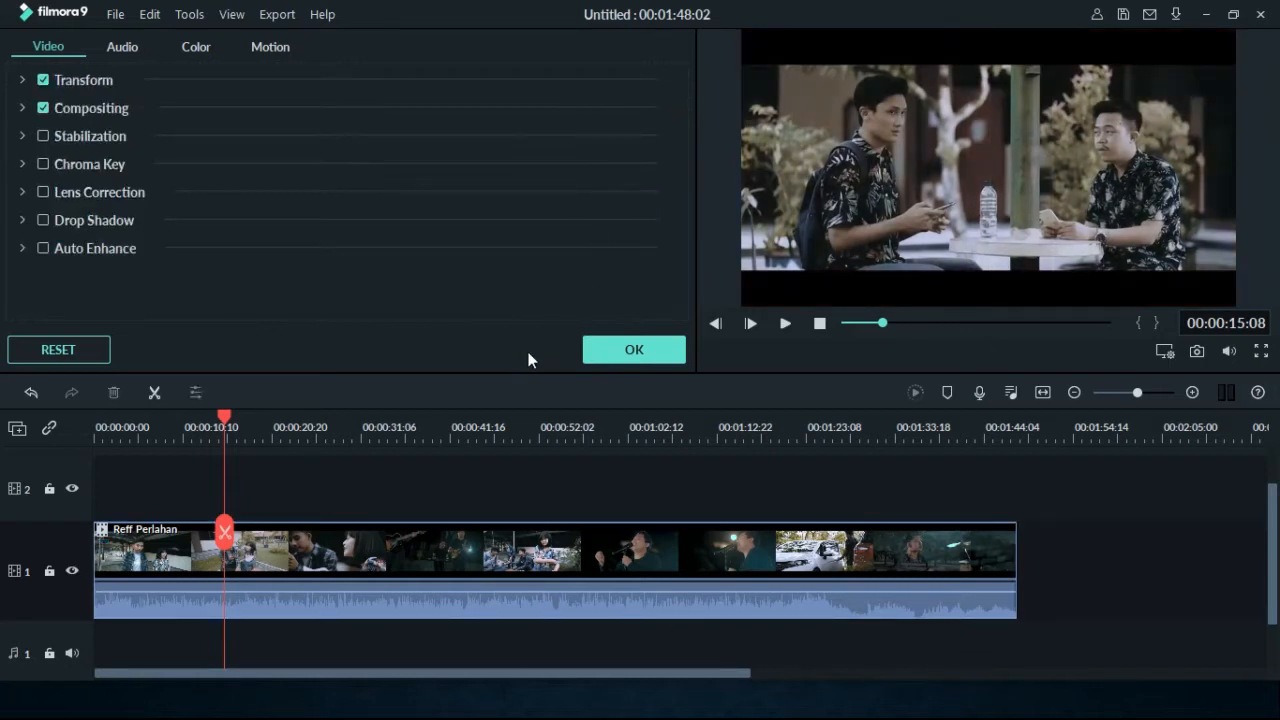
Return the playhead to the start of the Reff Perlahan clip and close the clip's settings.
{"action": "left_click", "coordinate": [596, 558]}
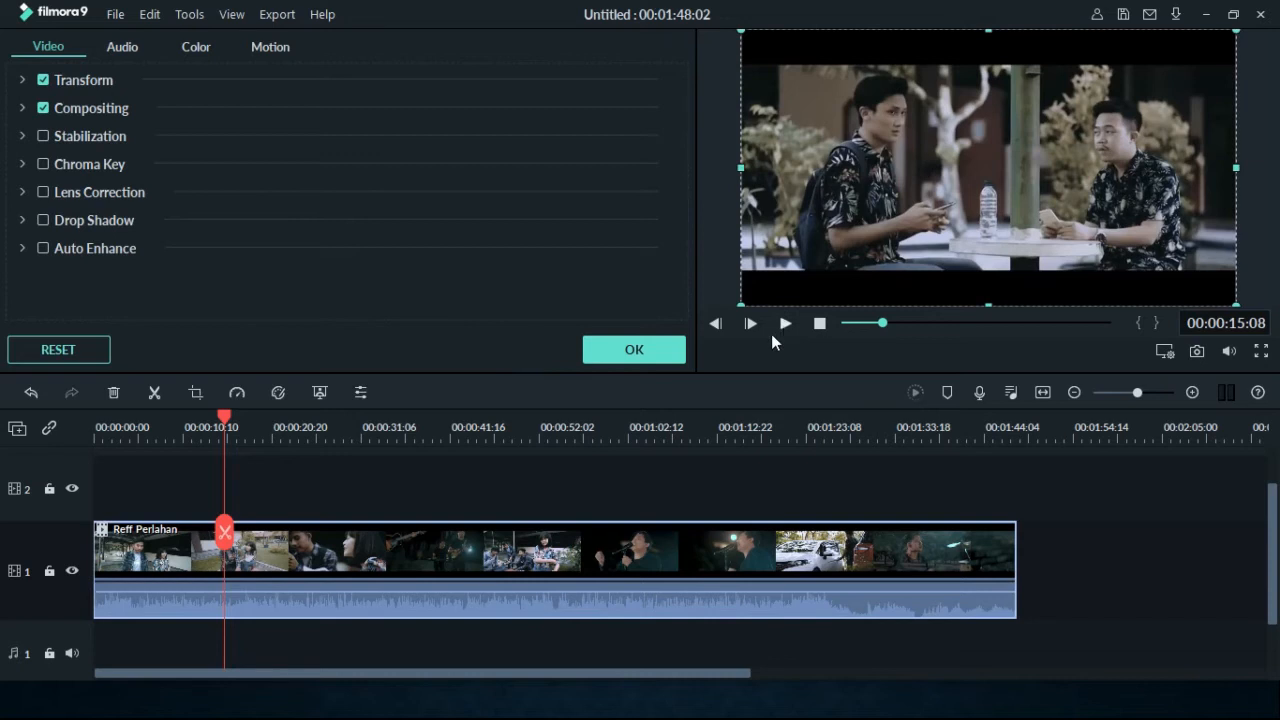
{"action": "left_click_drag", "start_coordinate": [223, 414], "coordinate": [84, 514]}
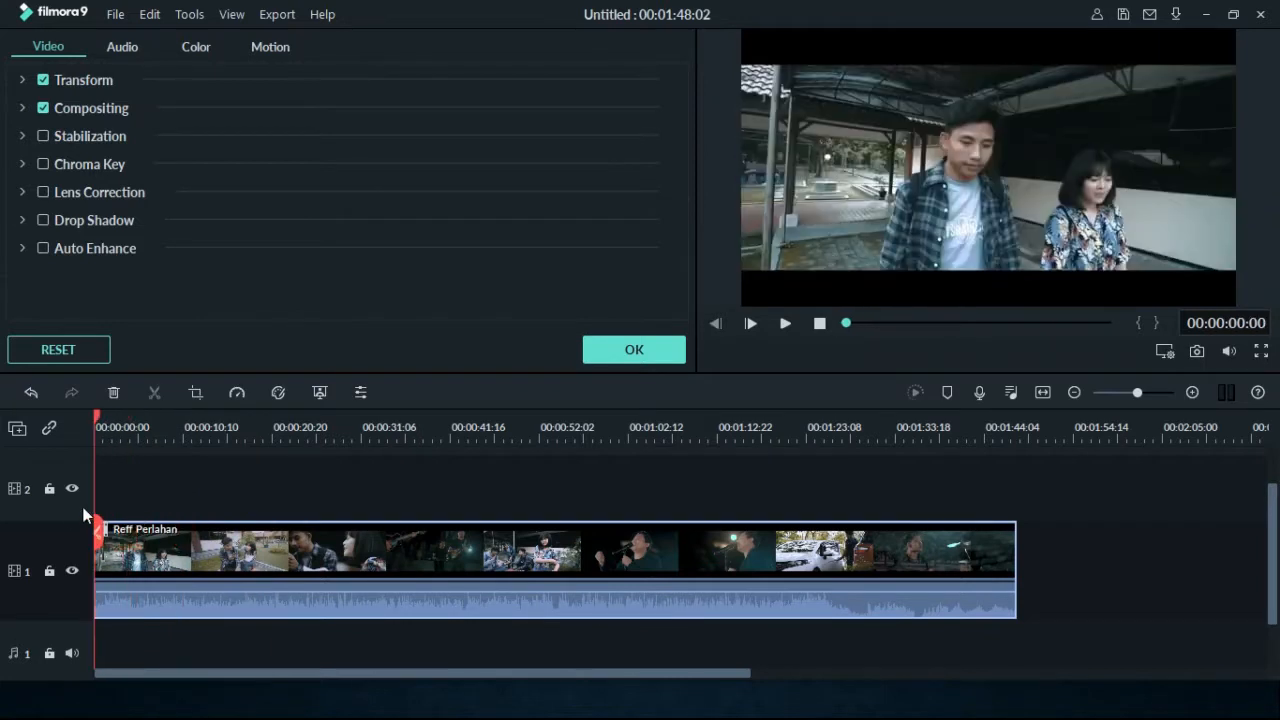
{"action": "left_click", "coordinate": [640, 352]}
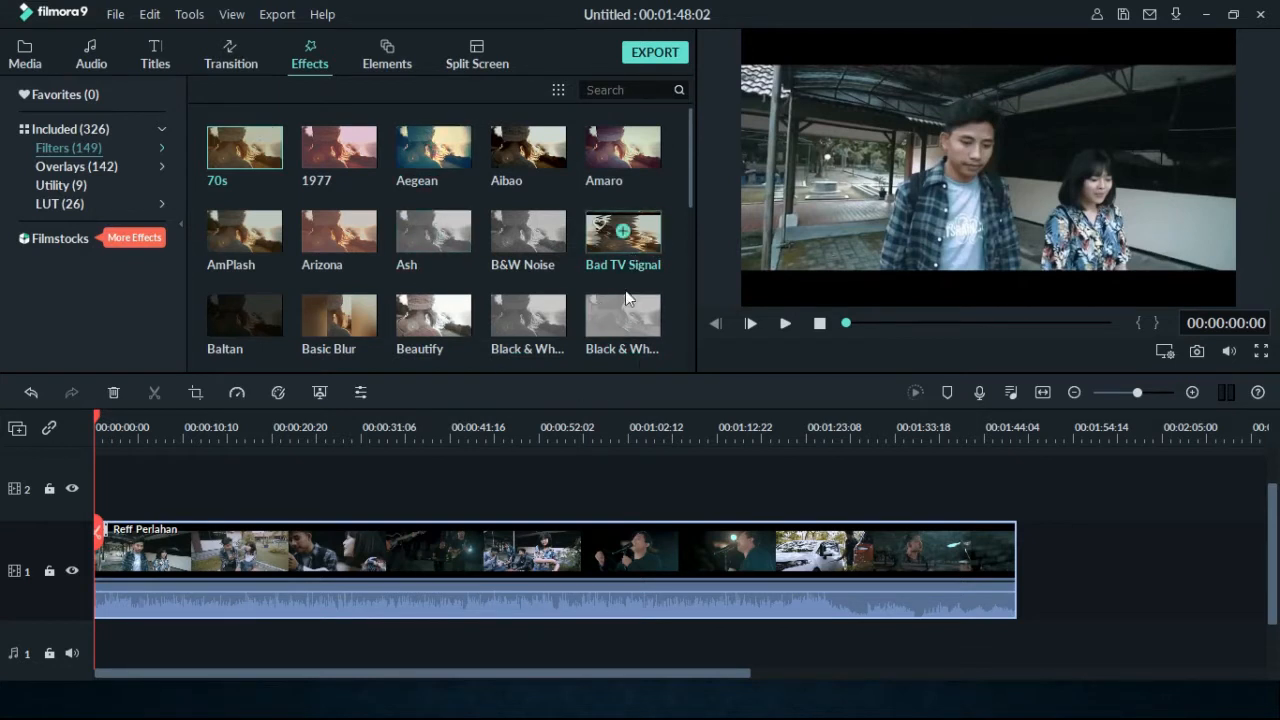
Play a preview of the Bad TV Signal filter on the Reff Perlahan clip.
{"action": "left_click", "coordinate": [646, 240]}
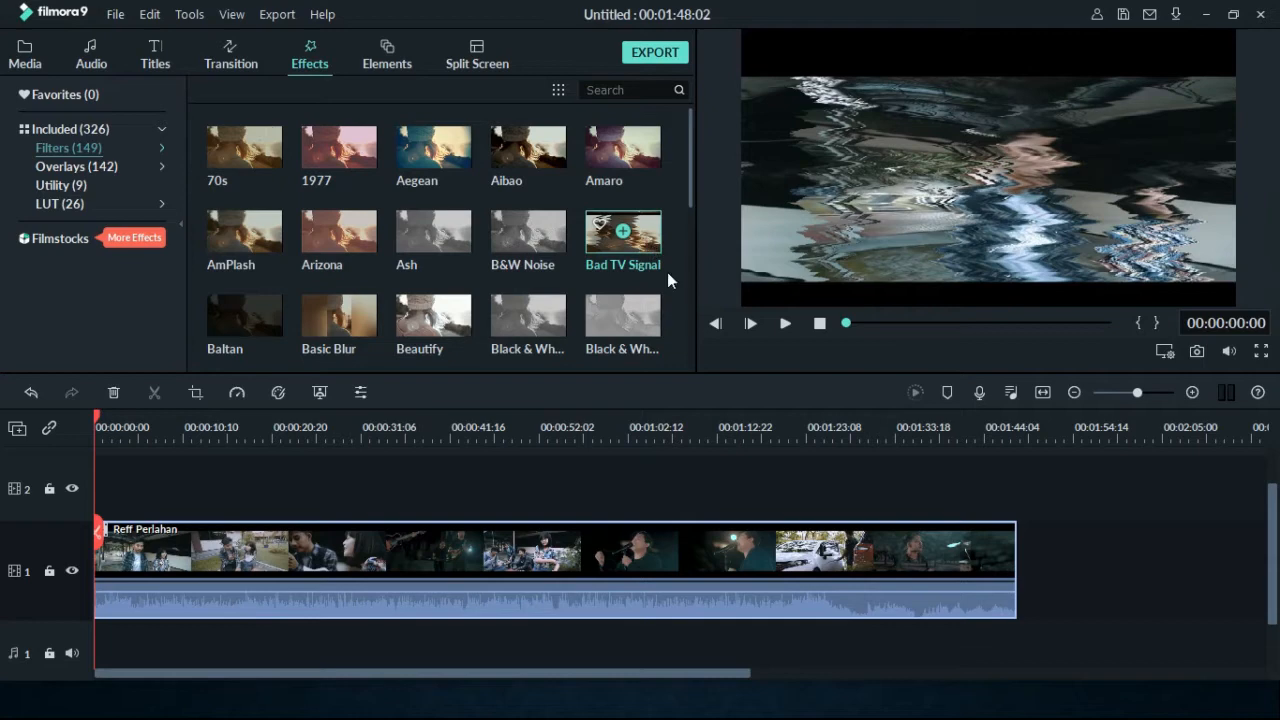
{"action": "left_click", "coordinate": [786, 324]}
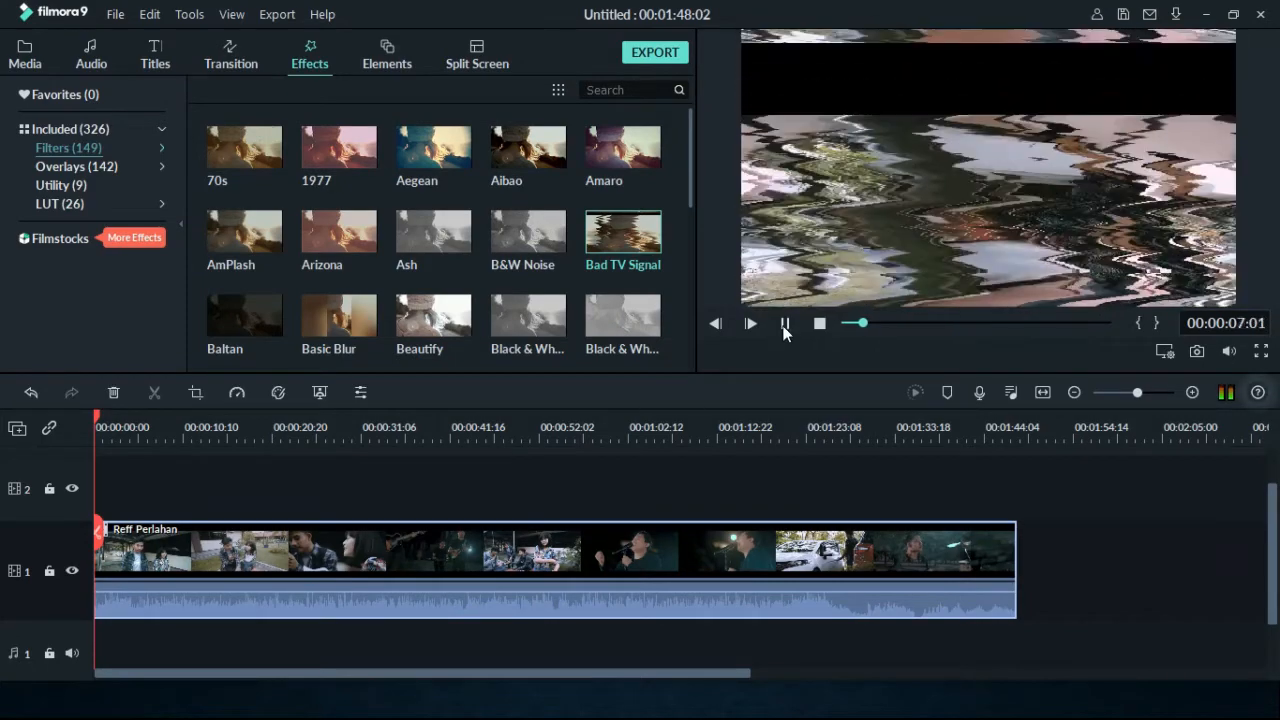
{"action": "left_click", "coordinate": [785, 325]}
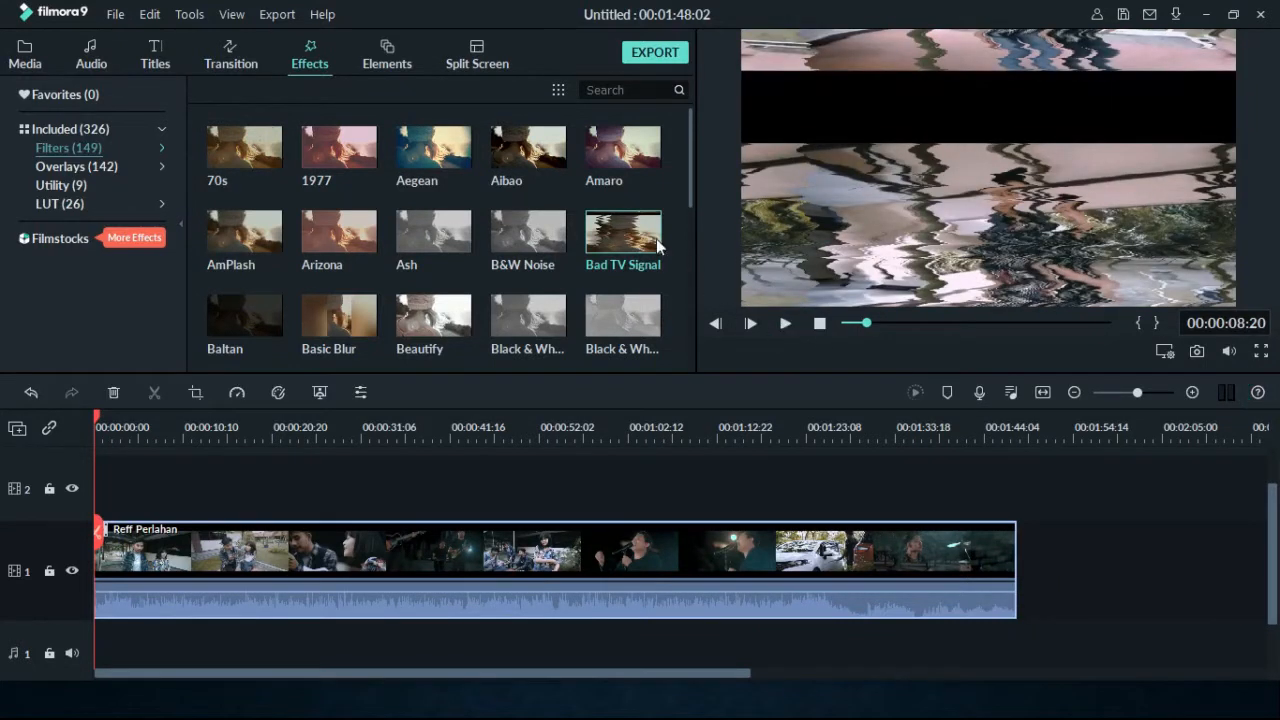
Apply the Bad TV Signal filter to the Reff Perlahan clip on track 1 and set its Alpha to 60.
{"action": "left_click_drag", "start_coordinate": [647, 241], "coordinate": [146, 570]}
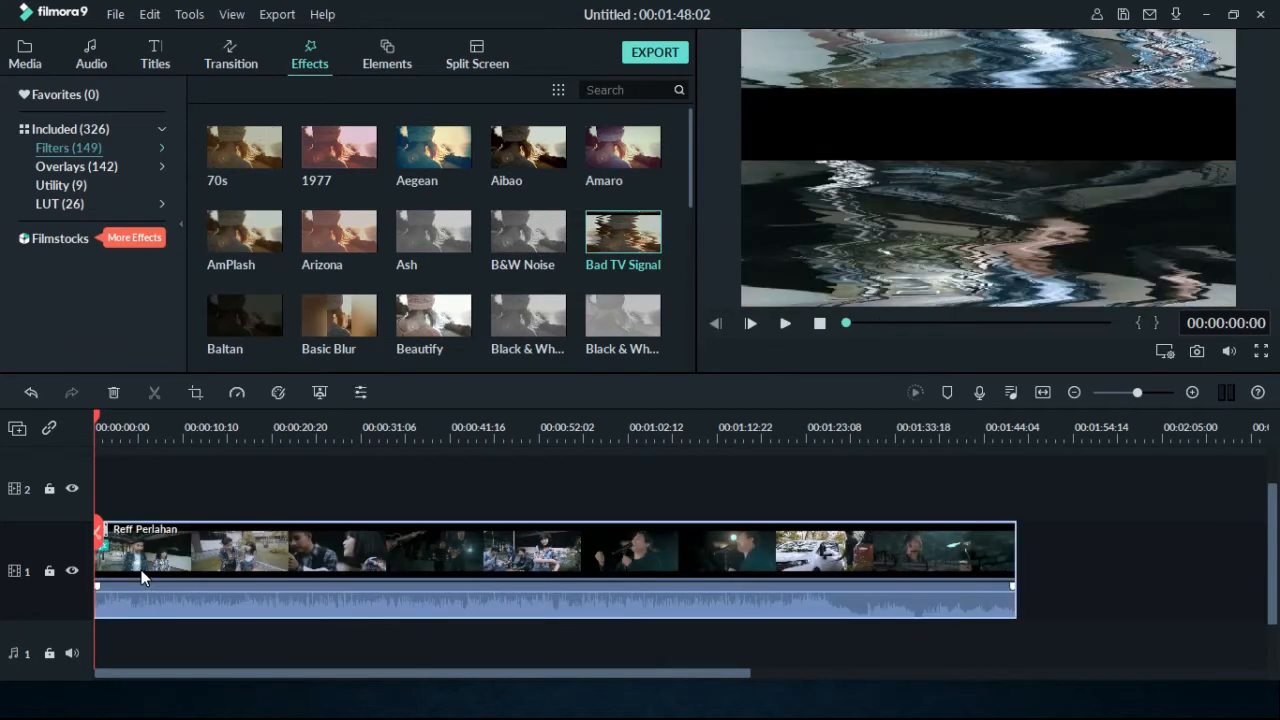
{"action": "double_click", "coordinate": [107, 553]}
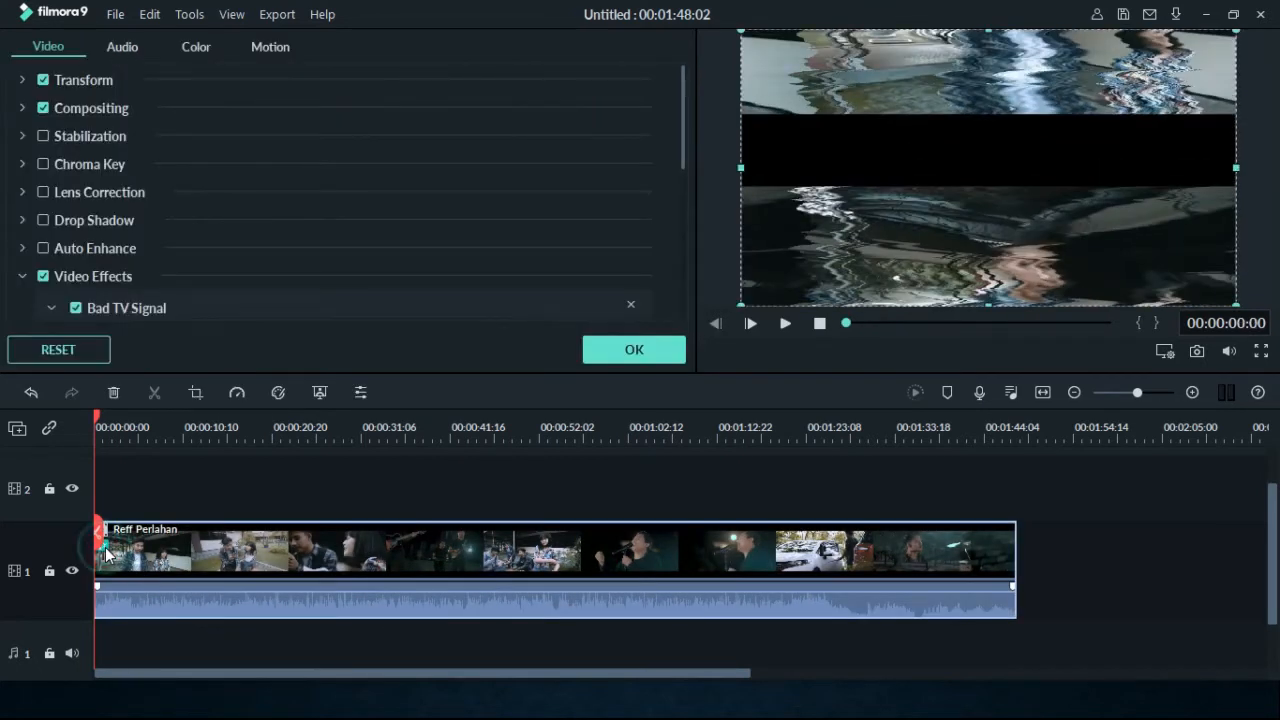
{"action": "left_click_drag", "start_coordinate": [683, 165], "coordinate": [676, 237]}
{"action": "left_click_drag", "start_coordinate": [493, 179], "coordinate": [386, 226]}
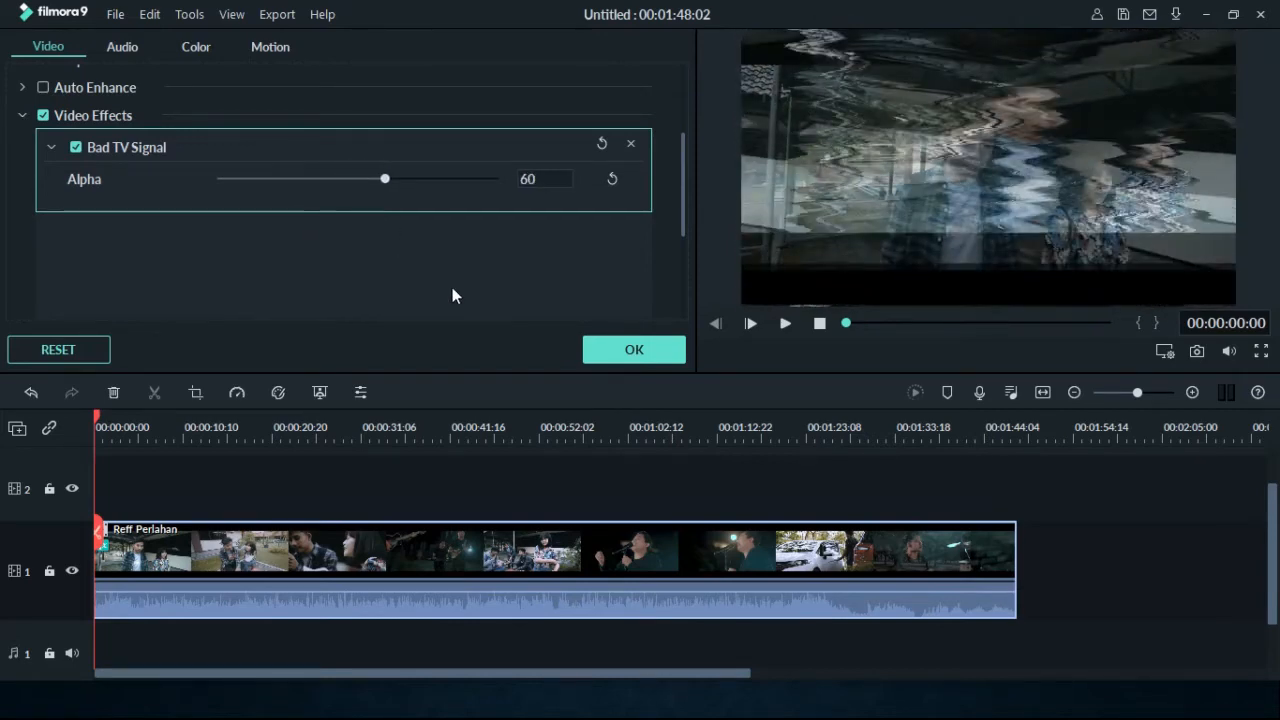
Play the clip to check the Bad TV Signal filter, and remove the filter from it.
{"action": "left_click", "coordinate": [785, 323]}
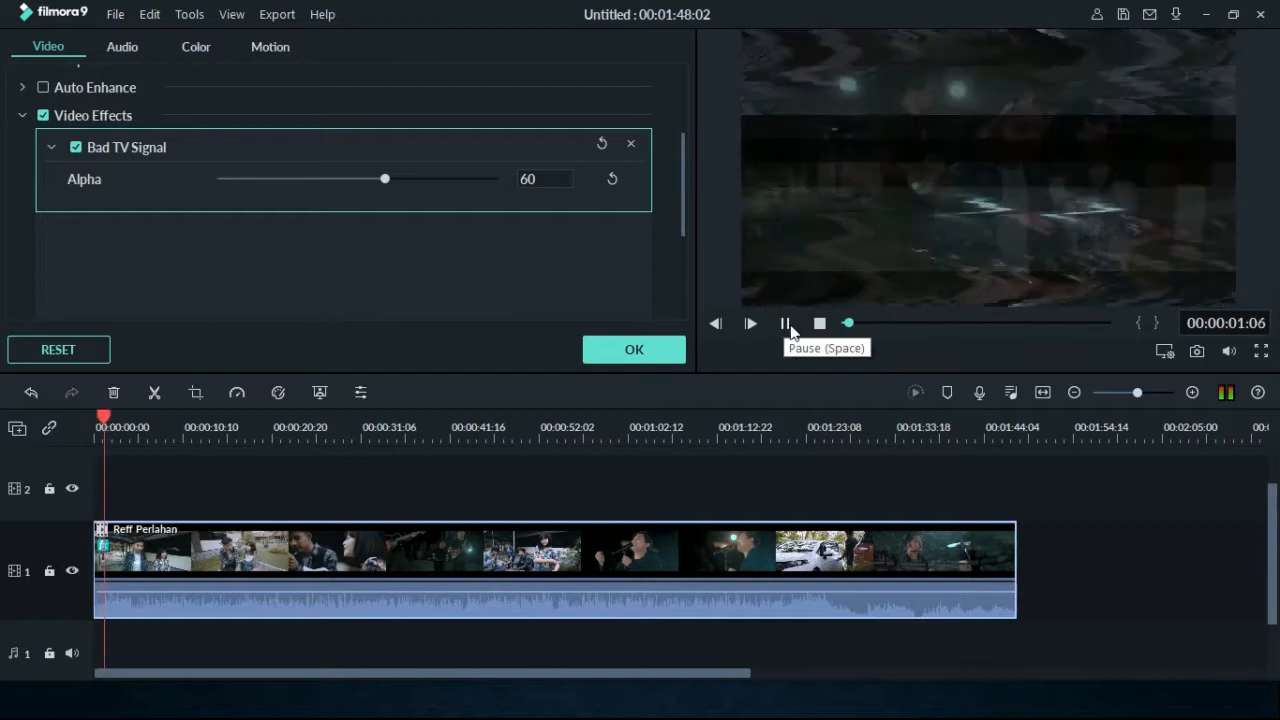
{"action": "left_click", "coordinate": [818, 329]}
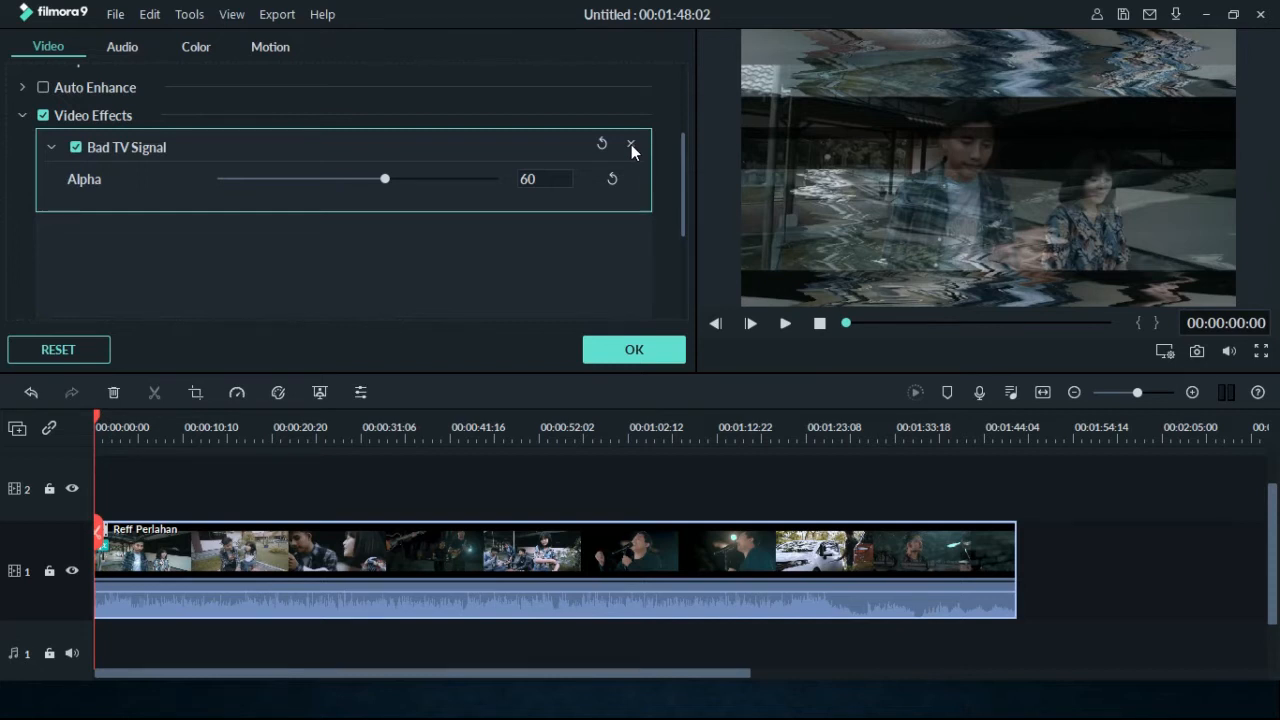
{"action": "left_click", "coordinate": [631, 146]}
{"action": "left_click", "coordinate": [620, 350]}
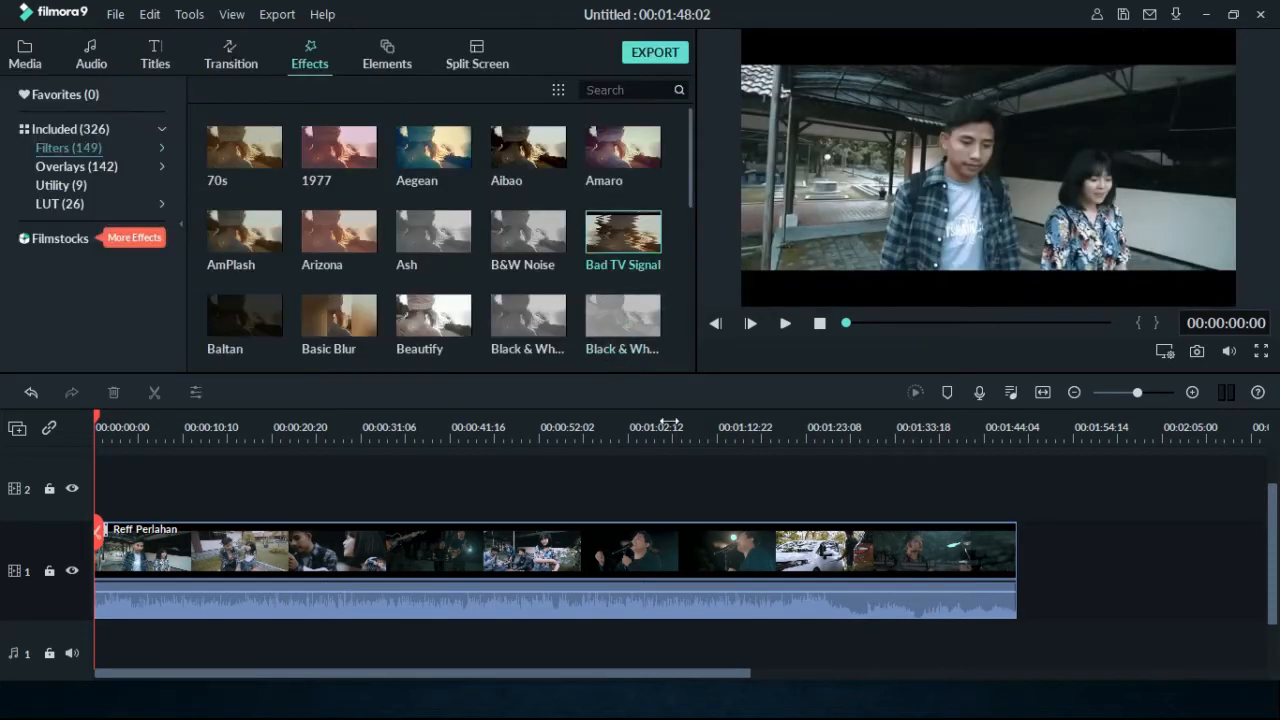
Browse the remaining filters and the effects in the Overlays category.
{"action": "mouse_move", "coordinate": [651, 272]}
{"action": "left_click_drag", "start_coordinate": [690, 195], "coordinate": [665, 376]}
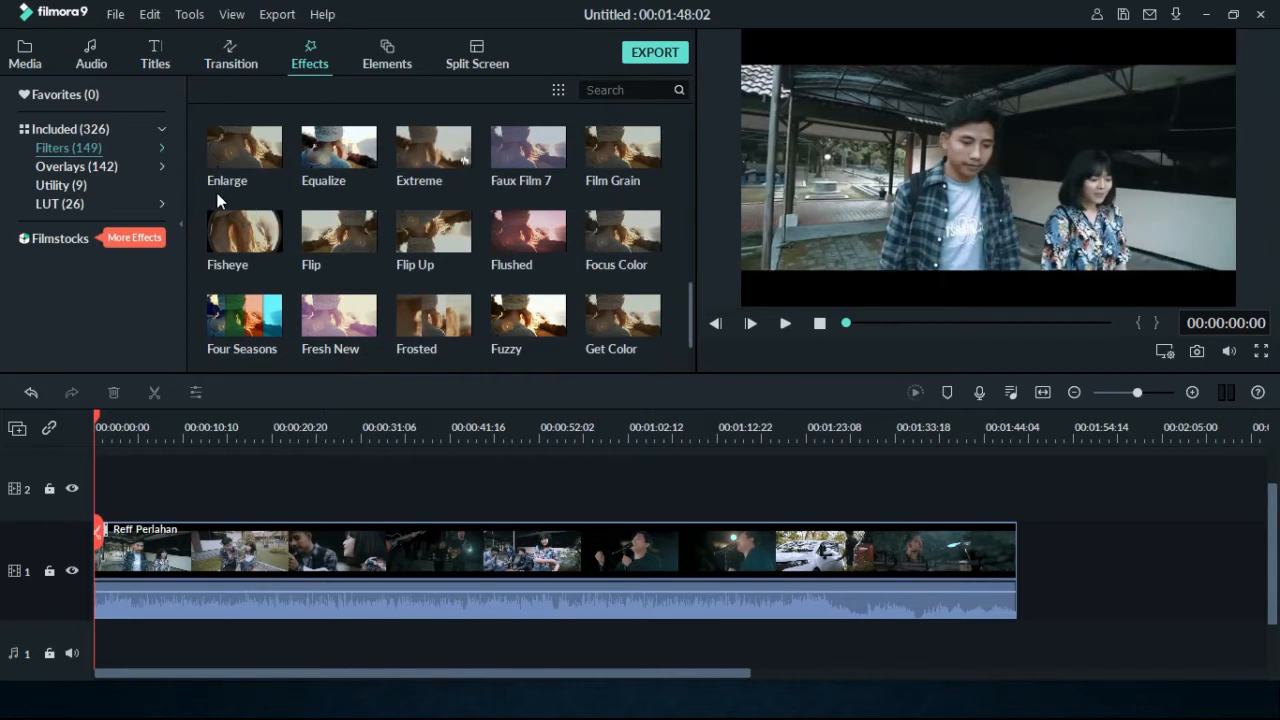
{"action": "left_click", "coordinate": [89, 167]}
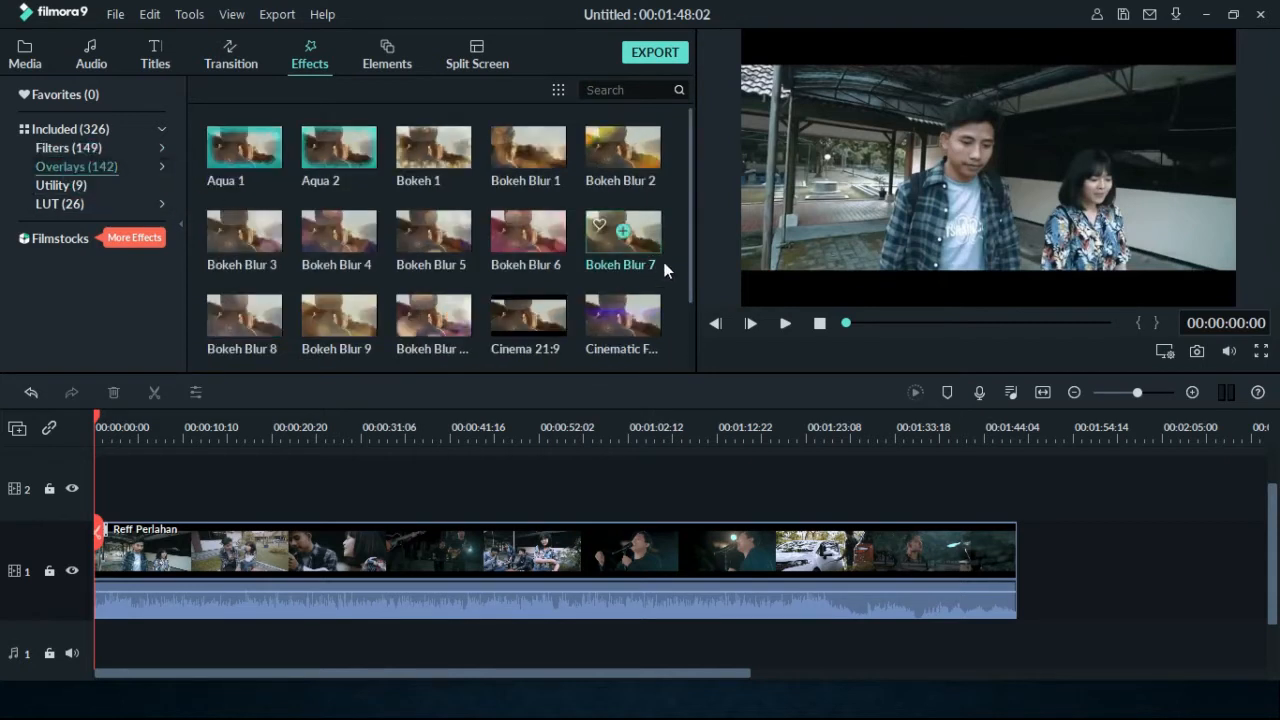
{"action": "left_click_drag", "start_coordinate": [689, 277], "coordinate": [692, 345]}
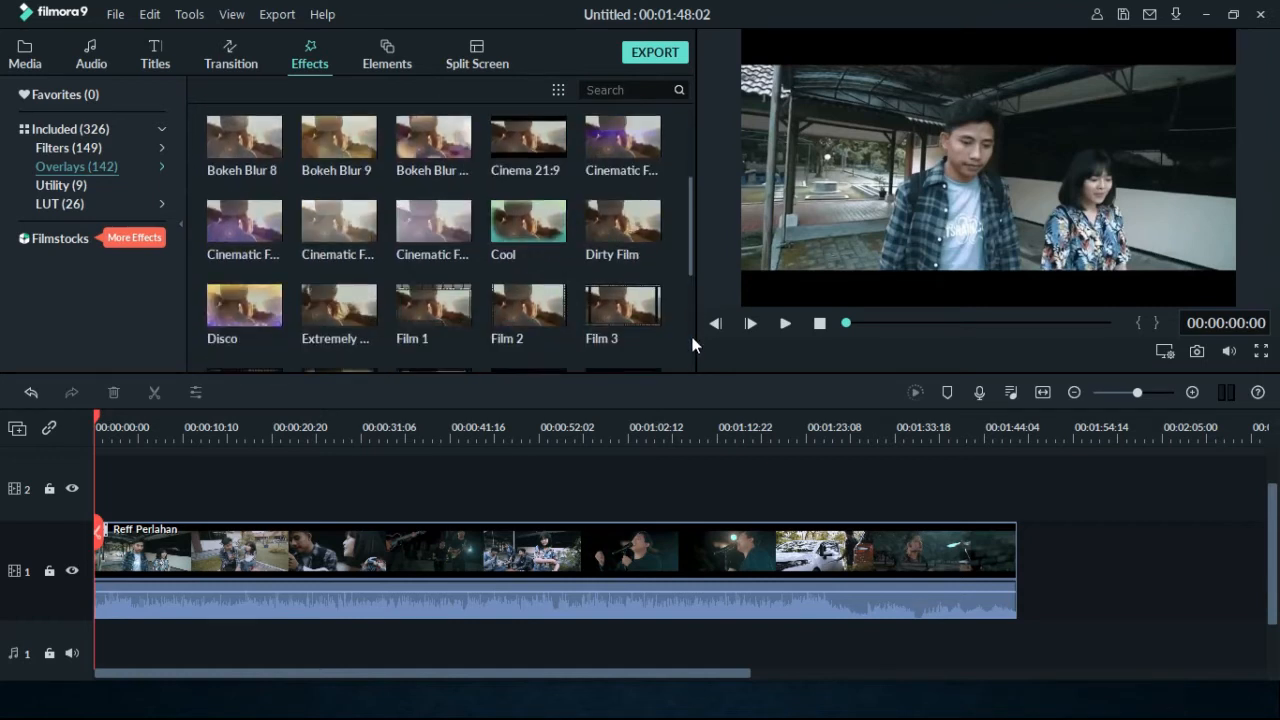
{"action": "left_click_drag", "start_coordinate": [689, 251], "coordinate": [703, 186]}
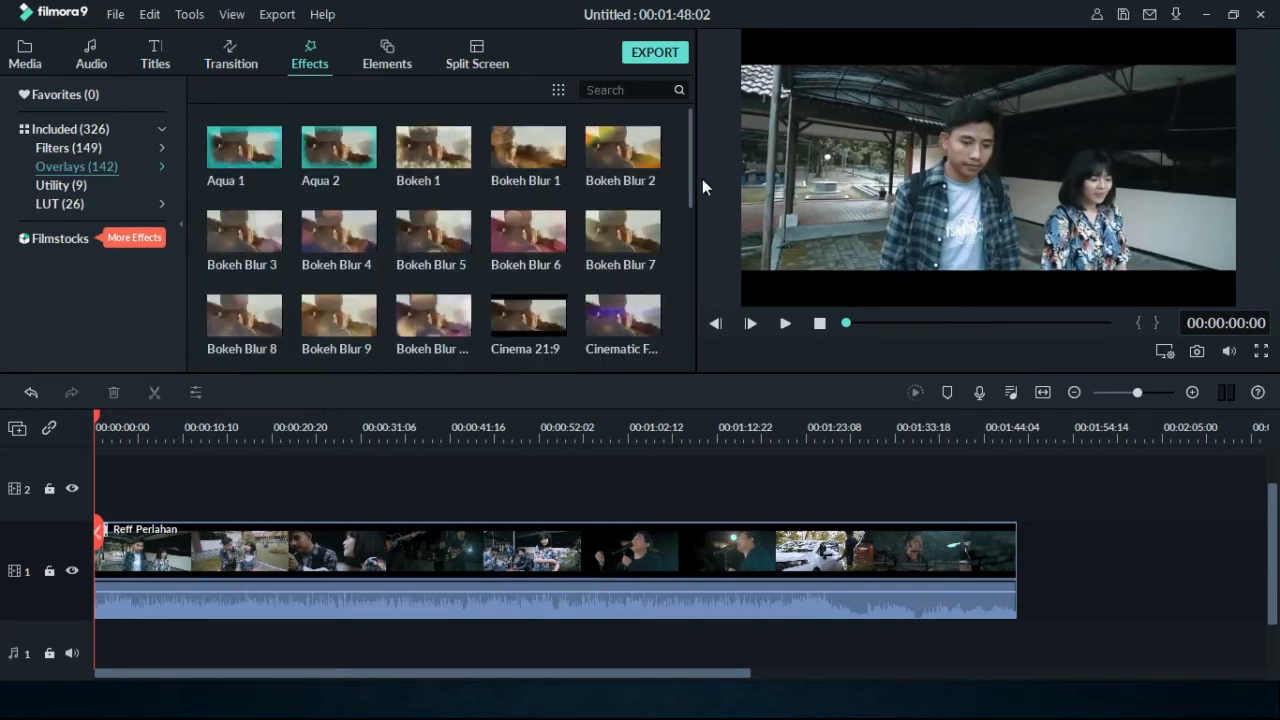
Preview the Aqua 1 overlay on its own and on the Reff Perlahan clip, comparing it with the original footage.
{"action": "left_click", "coordinate": [255, 155]}
{"action": "left_click", "coordinate": [785, 324]}
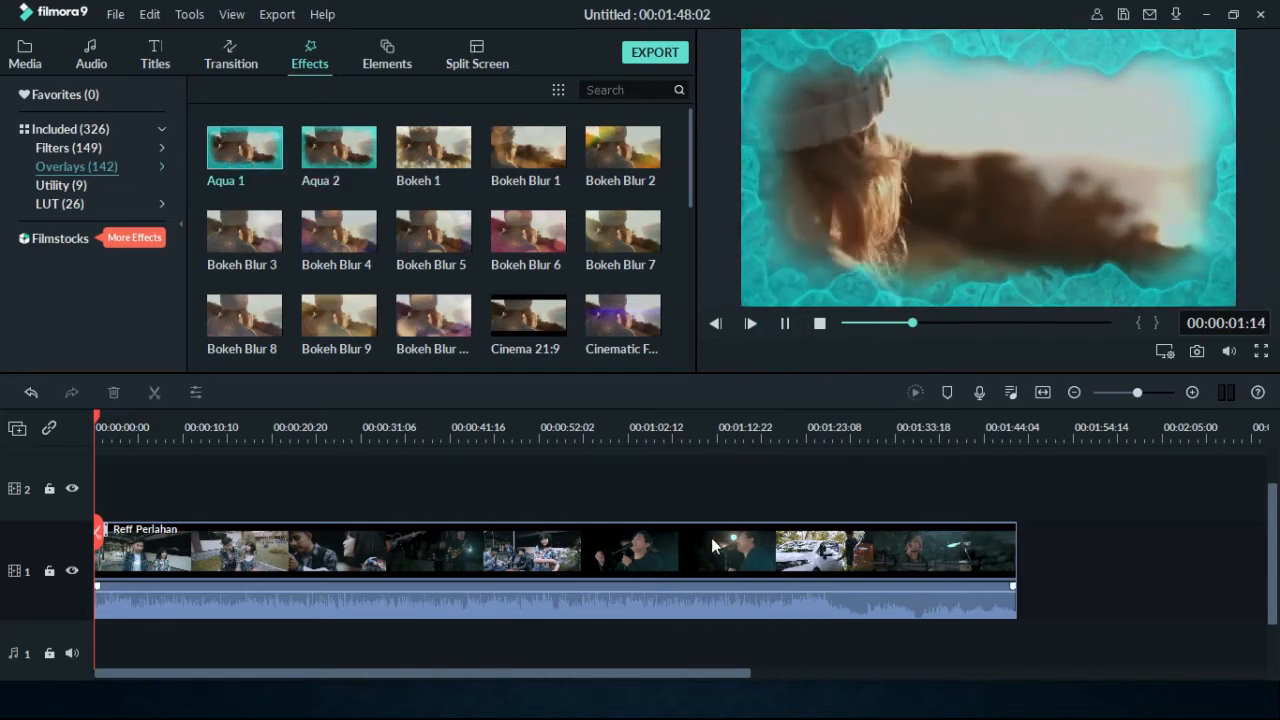
{"action": "left_click", "coordinate": [711, 545]}
{"action": "left_click", "coordinate": [787, 322]}
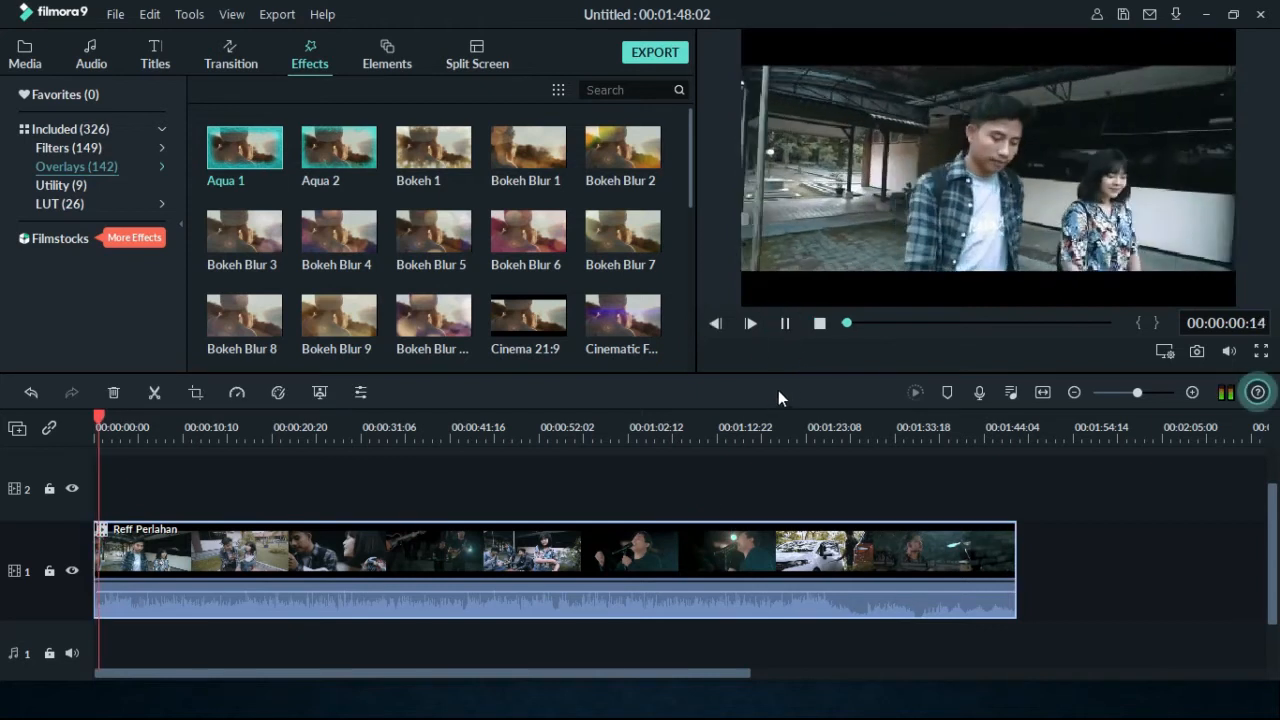
{"action": "left_click", "coordinate": [277, 152]}
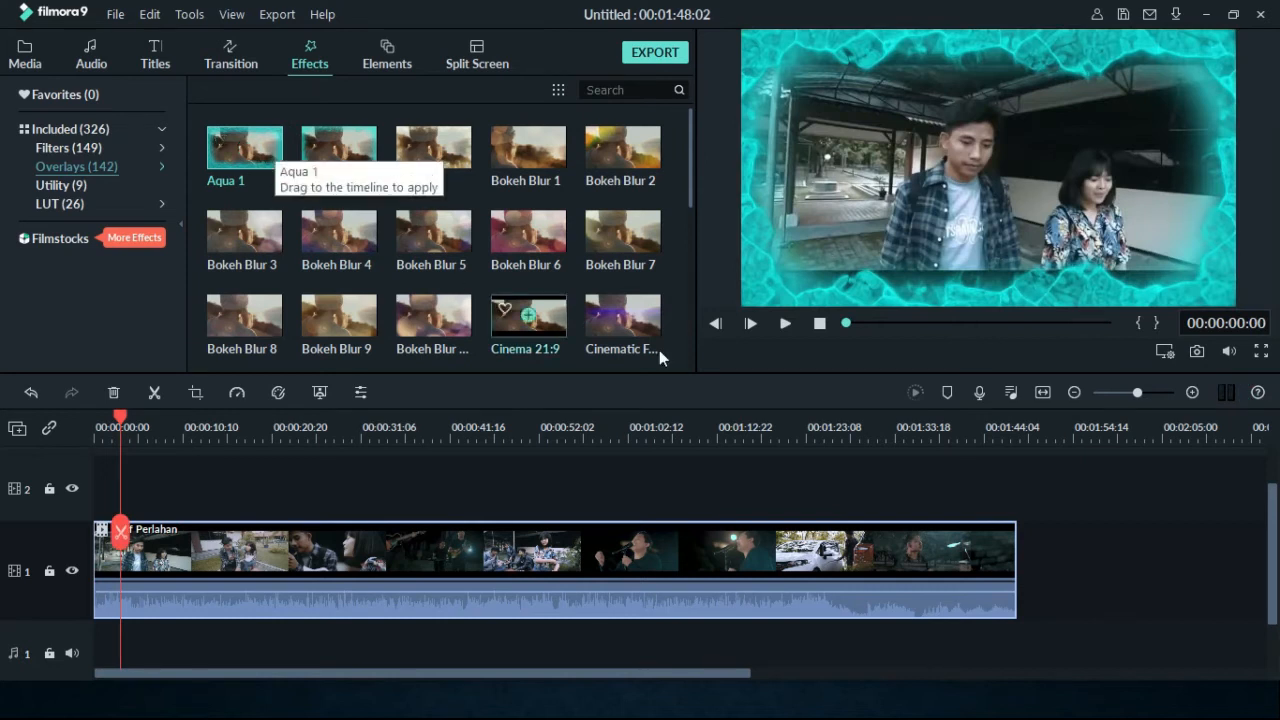
{"action": "left_click", "coordinate": [784, 323]}
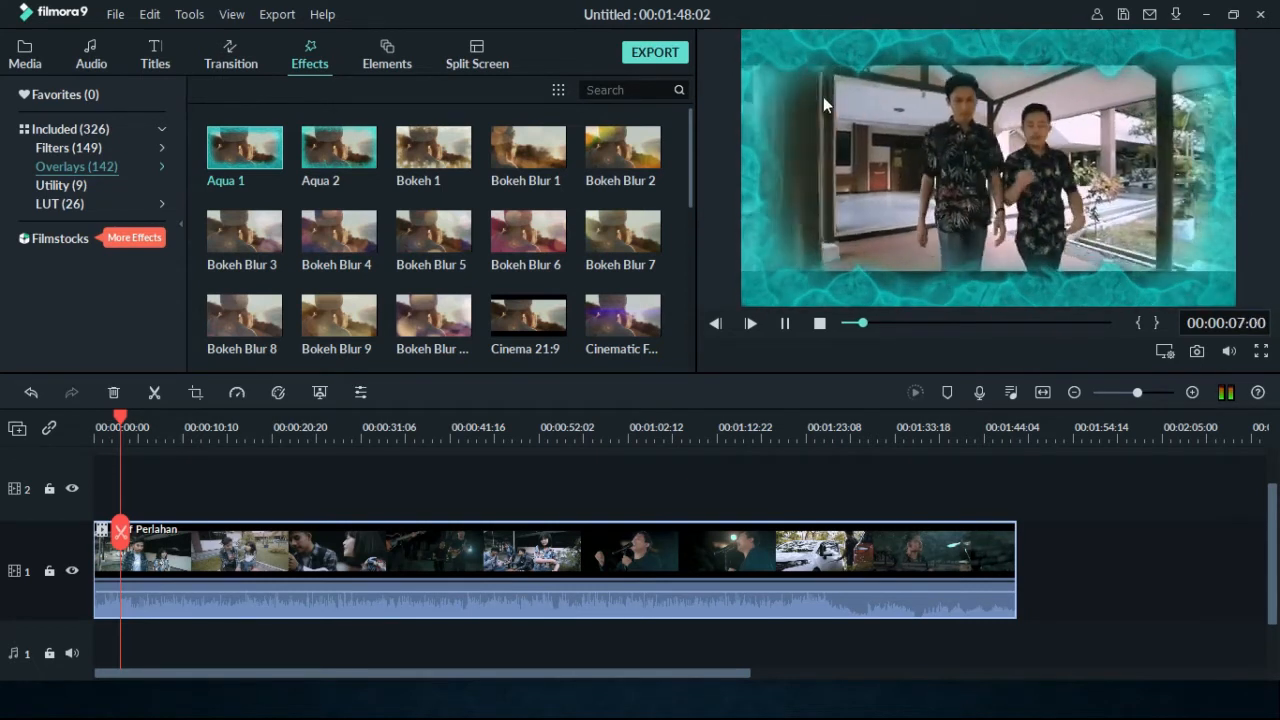
{"action": "left_click", "coordinate": [786, 325]}
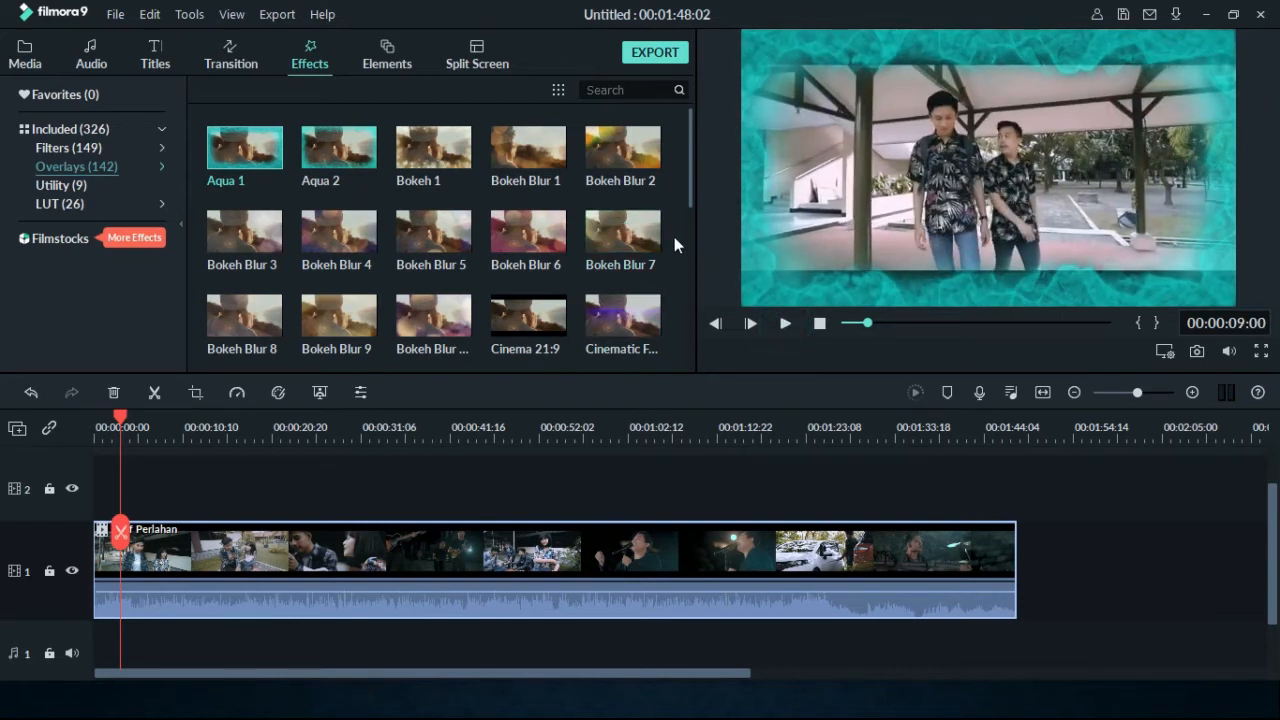
Preview the Dirty Film overlay on the Reff Perlahan clip, skipping ahead to a middle section of the video.
{"action": "left_click_drag", "start_coordinate": [691, 195], "coordinate": [686, 263]}
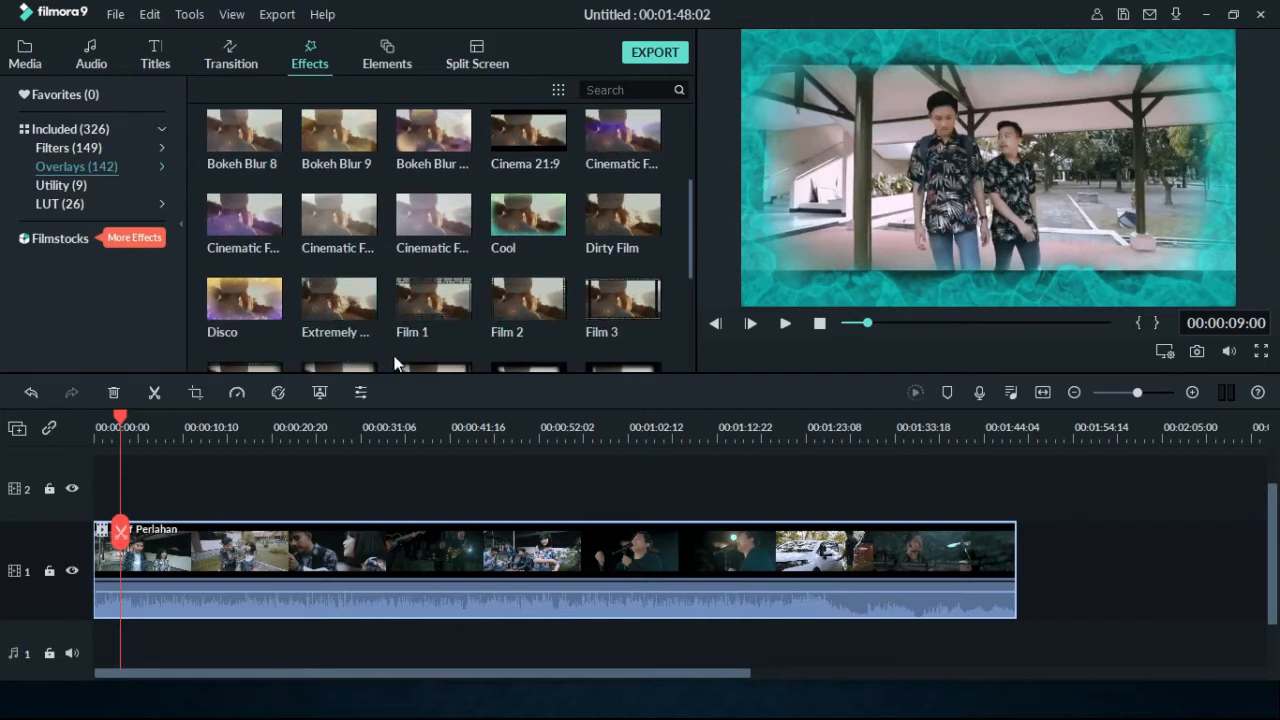
{"action": "left_click", "coordinate": [648, 222]}
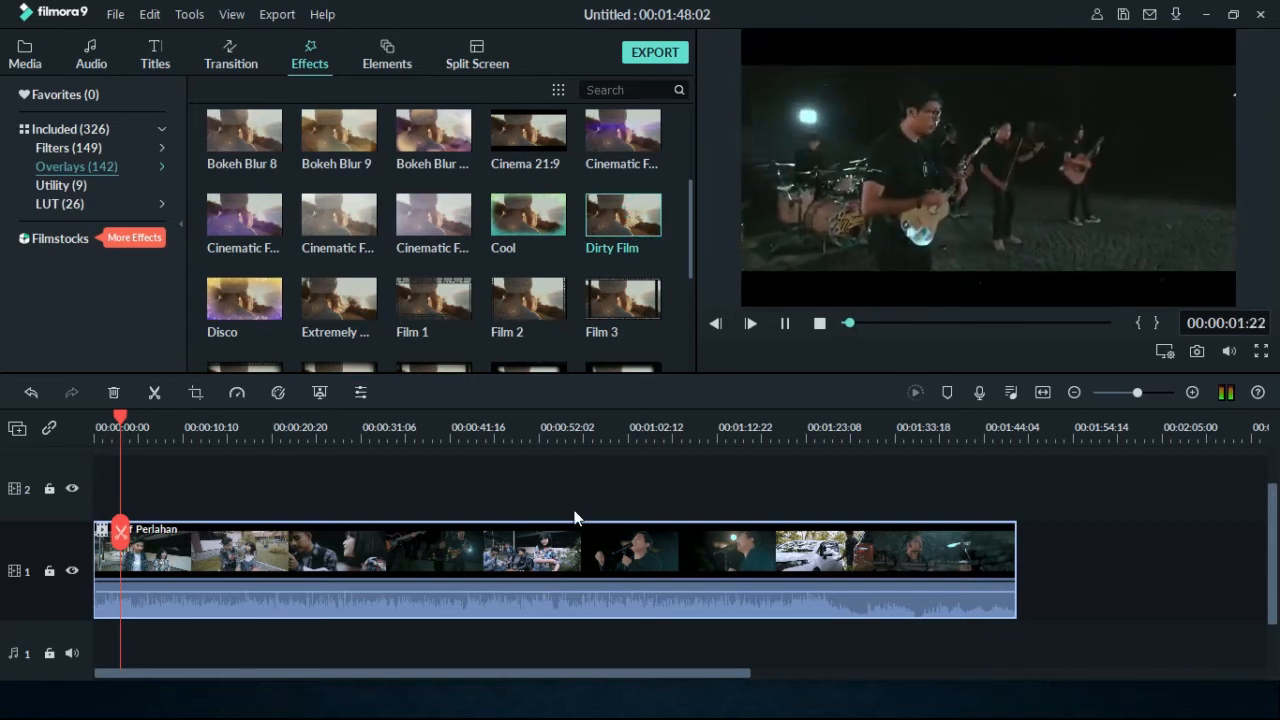
{"action": "left_click", "coordinate": [648, 222]}
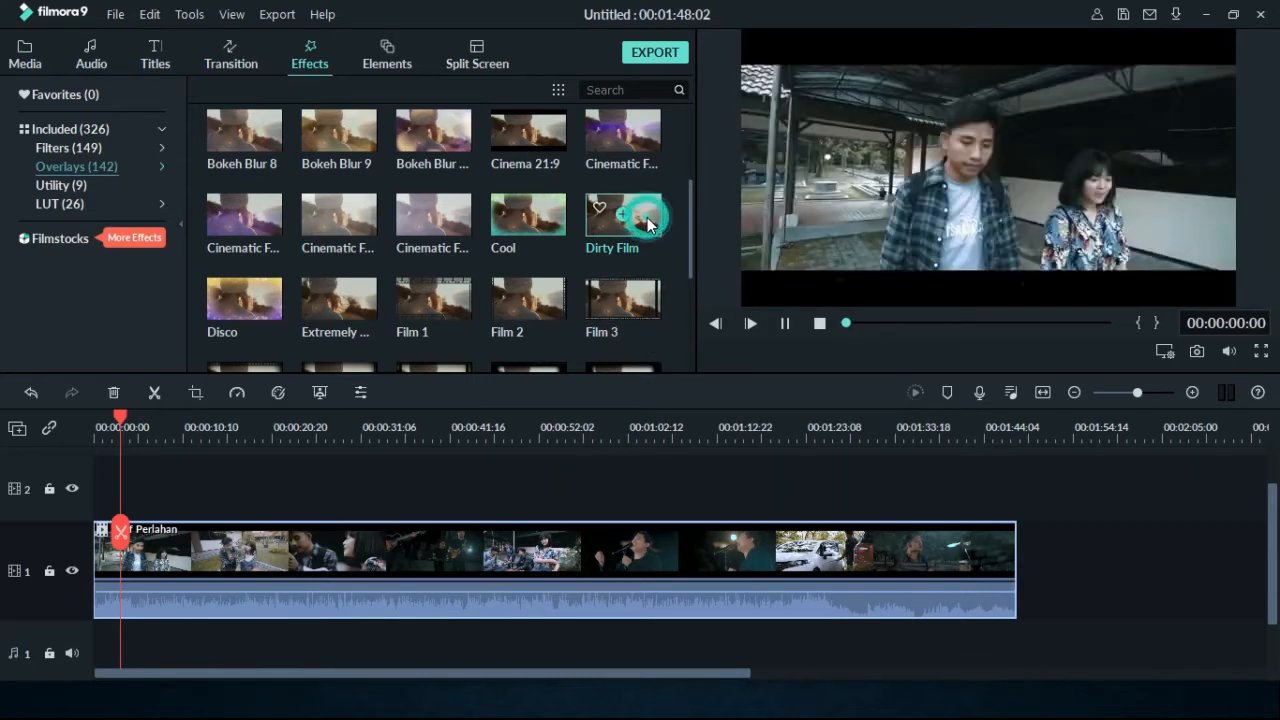
{"action": "left_click_drag", "start_coordinate": [848, 320], "coordinate": [953, 323]}
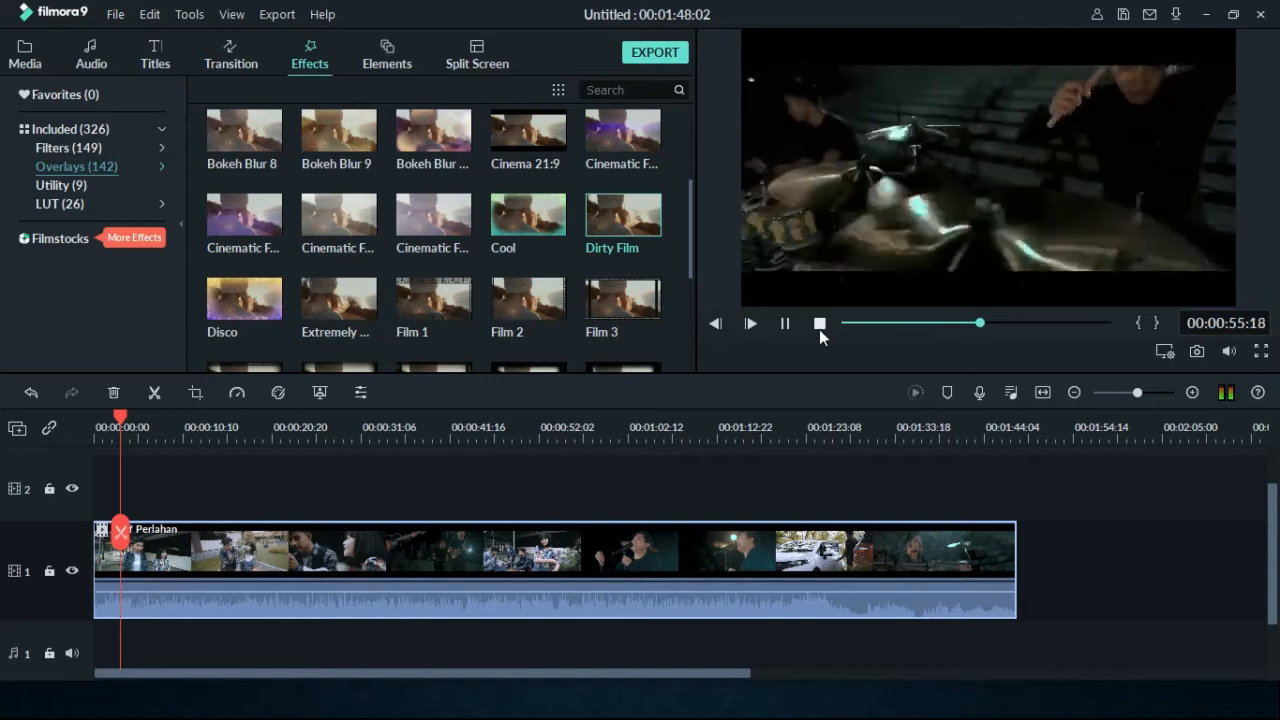
Stop the Dirty Film preview and browse the remaining overlays down to the News Set group.
{"action": "left_click", "coordinate": [819, 324]}
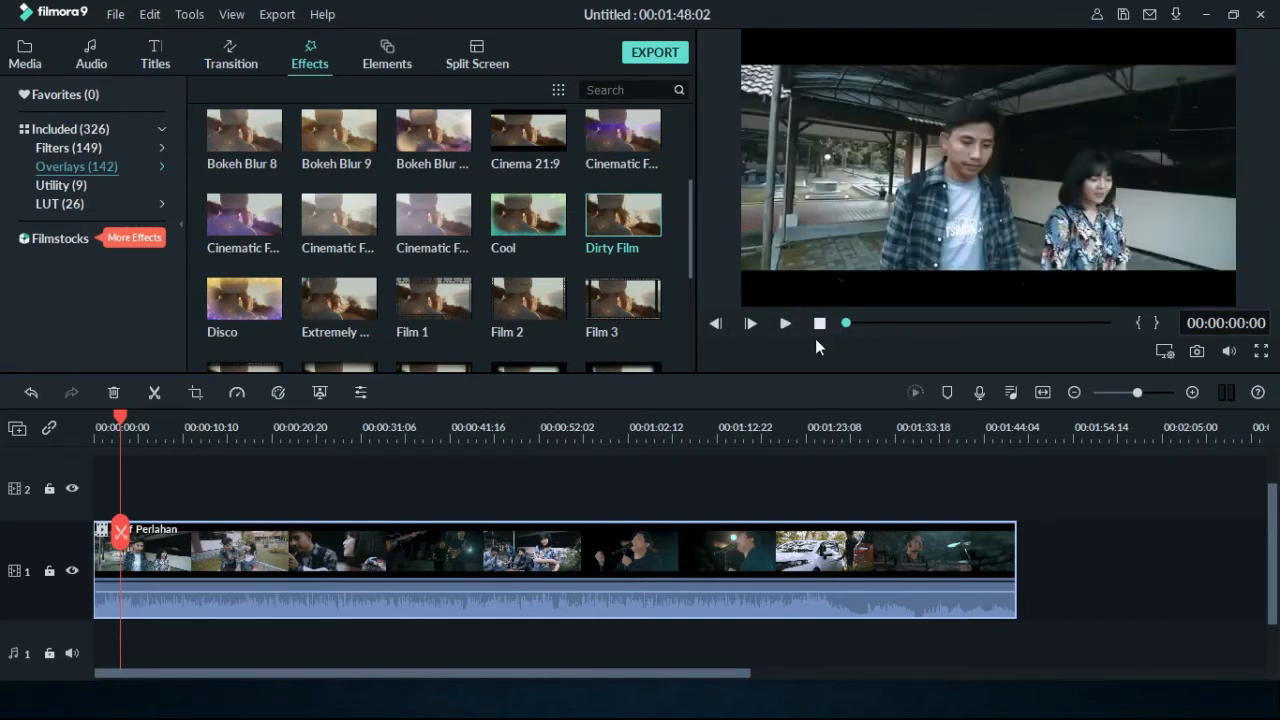
{"action": "left_click_drag", "start_coordinate": [691, 268], "coordinate": [694, 367]}
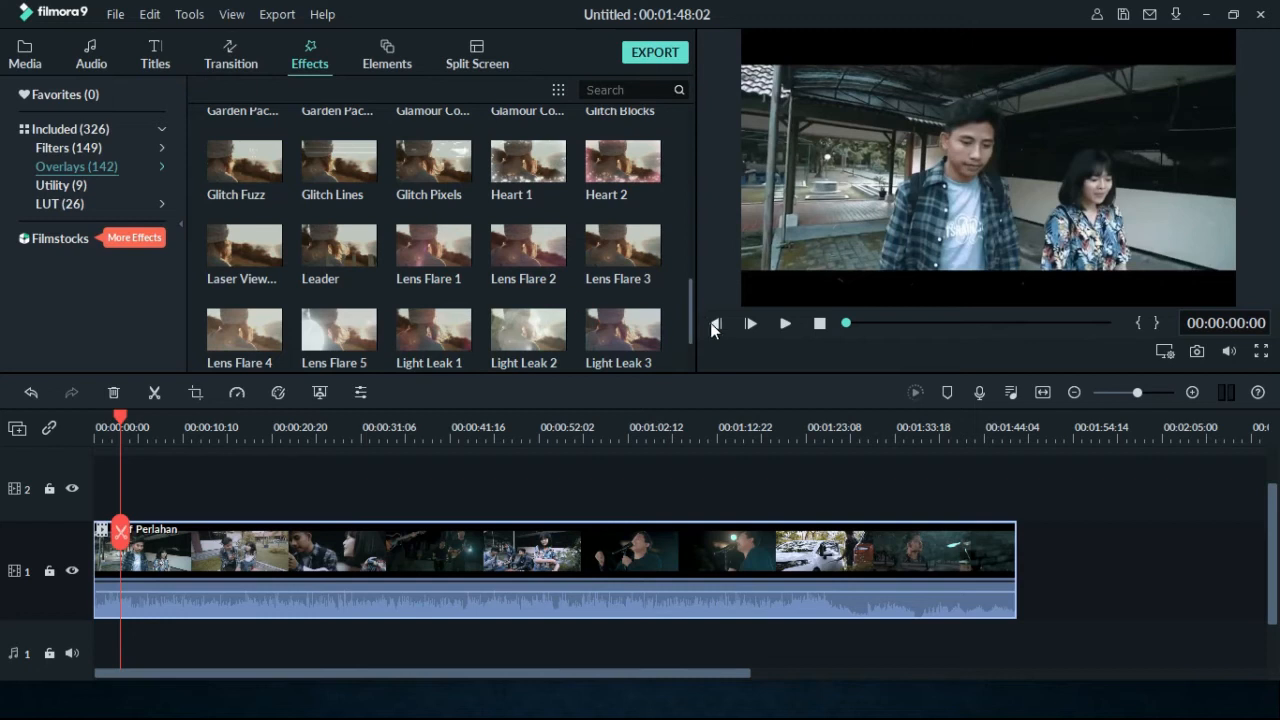
{"action": "left_click_drag", "start_coordinate": [691, 325], "coordinate": [686, 350]}
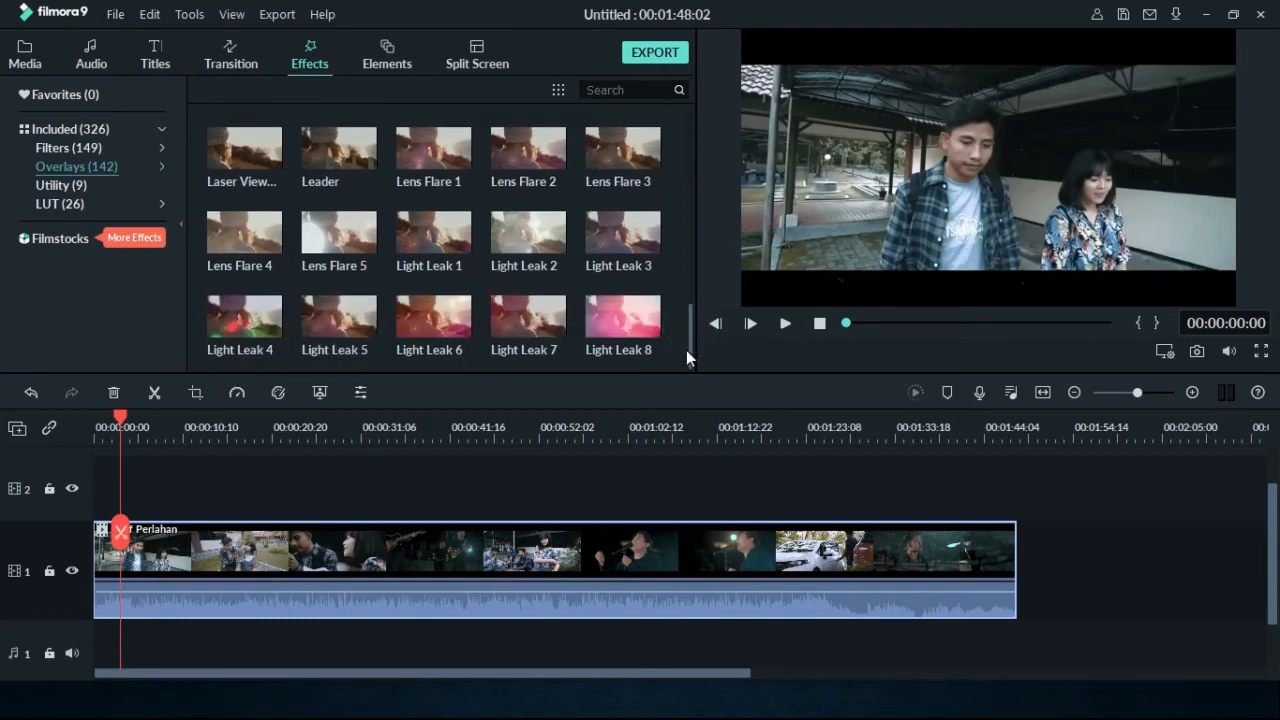
{"action": "scroll", "coordinate": [686, 350], "scroll_direction": "down", "scroll_amount": 5}
{"action": "left_click_drag", "start_coordinate": [690, 336], "coordinate": [690, 343]}
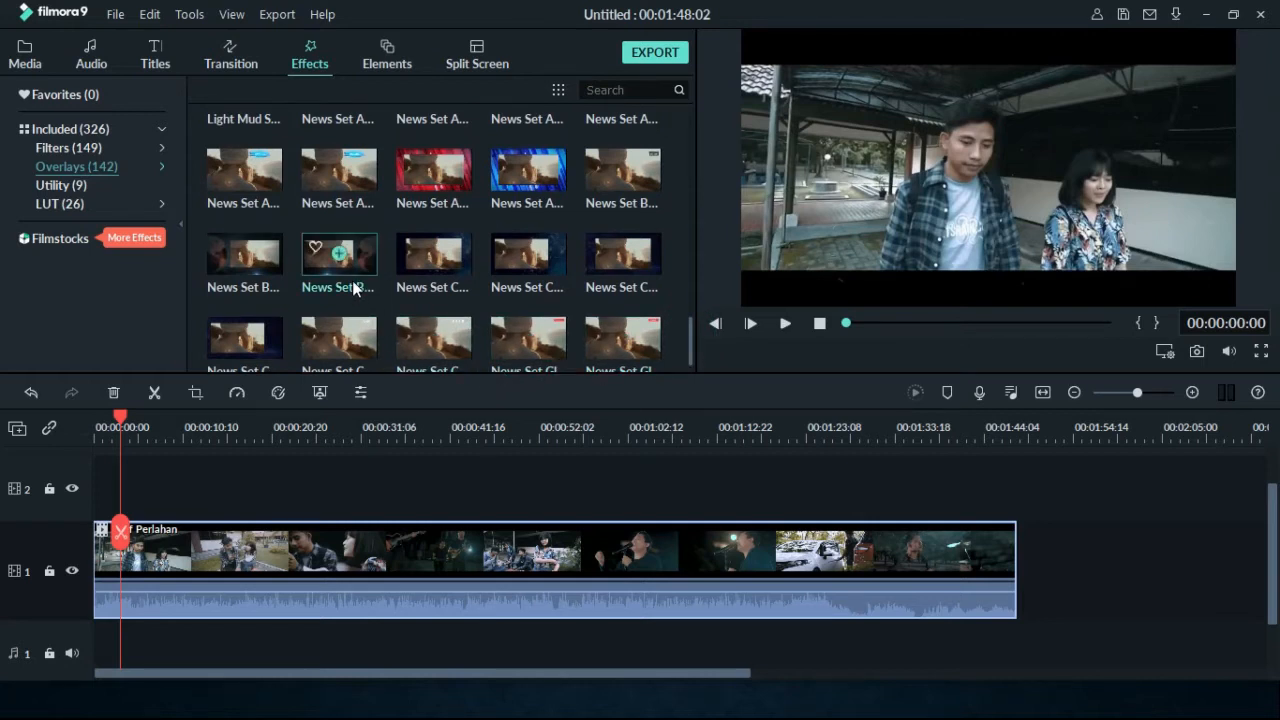
Return the playhead to the start of the timeline and preview a News Set B overlay on the Reff Perlahan clip.
{"action": "left_click_drag", "start_coordinate": [125, 428], "coordinate": [96, 428]}
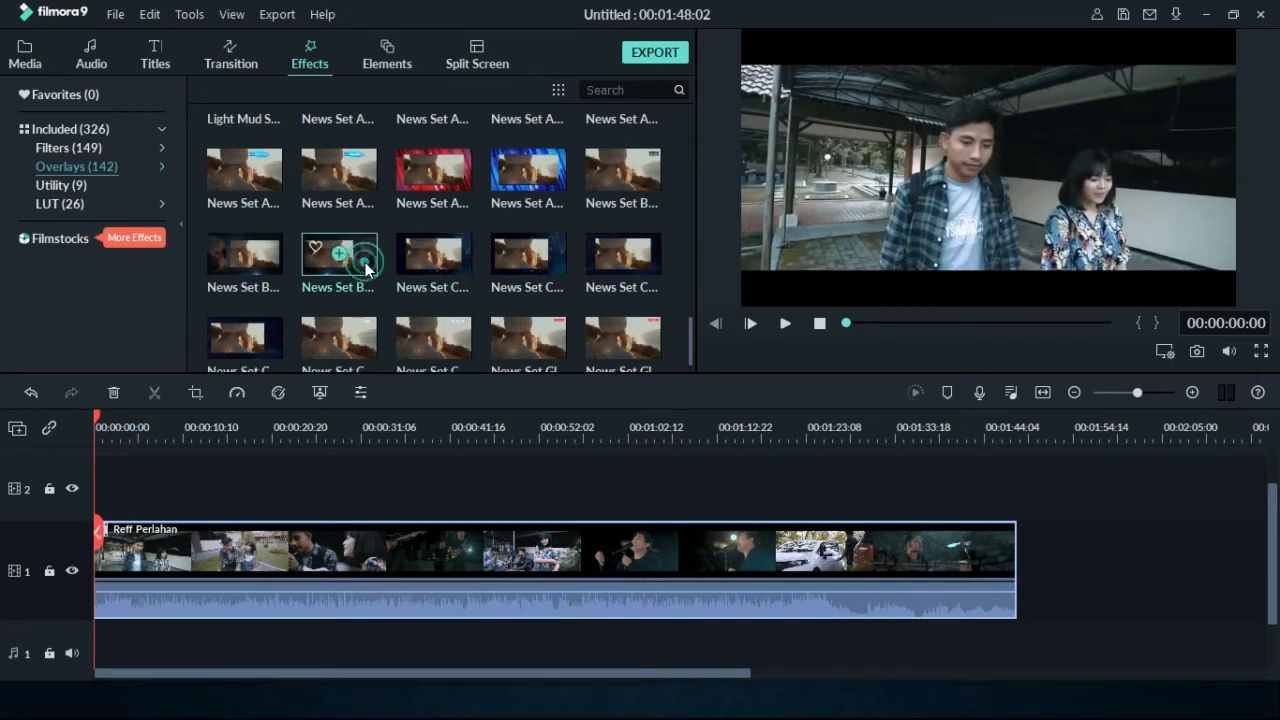
{"action": "left_click", "coordinate": [785, 323]}
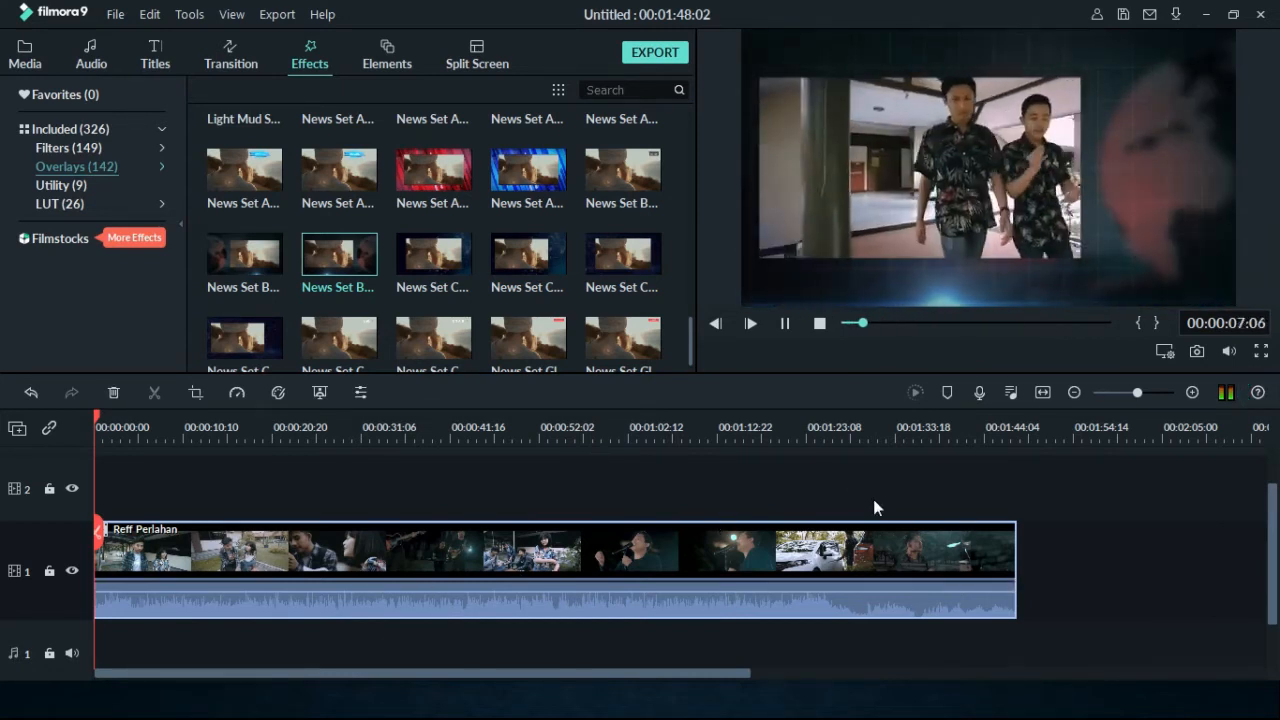
{"action": "left_click", "coordinate": [818, 325]}
{"action": "left_click", "coordinate": [818, 324]}
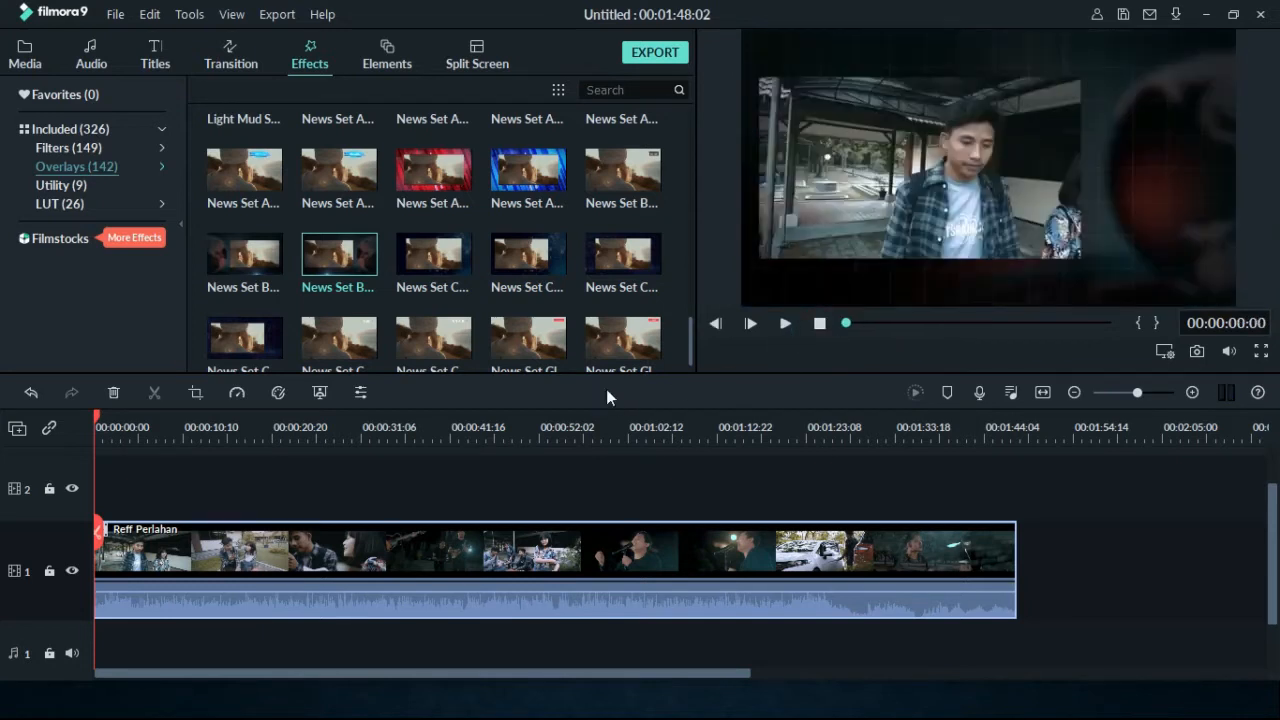
Preview the B&W Film LUT, then try it on the Reff Perlahan clip and remove it from the clip's video effects.
{"action": "left_click", "coordinate": [55, 205]}
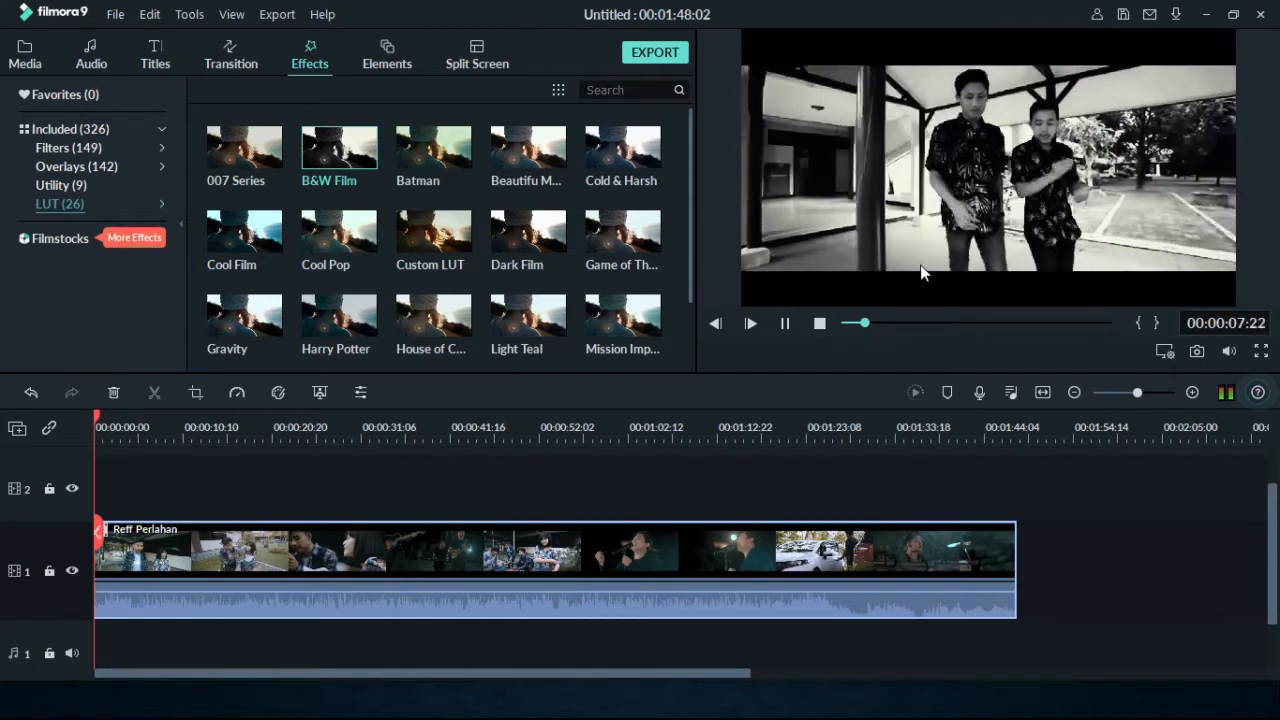
{"action": "left_click", "coordinate": [820, 323]}
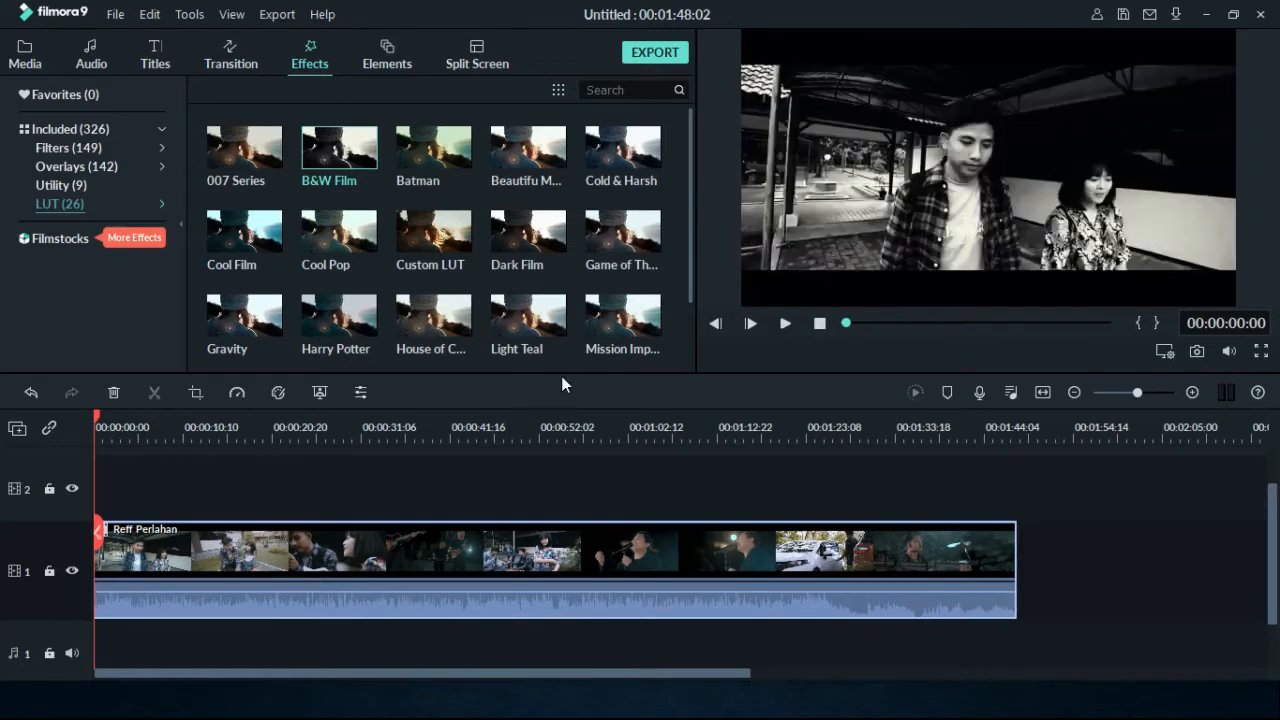
{"action": "left_click_drag", "start_coordinate": [360, 160], "coordinate": [164, 581]}
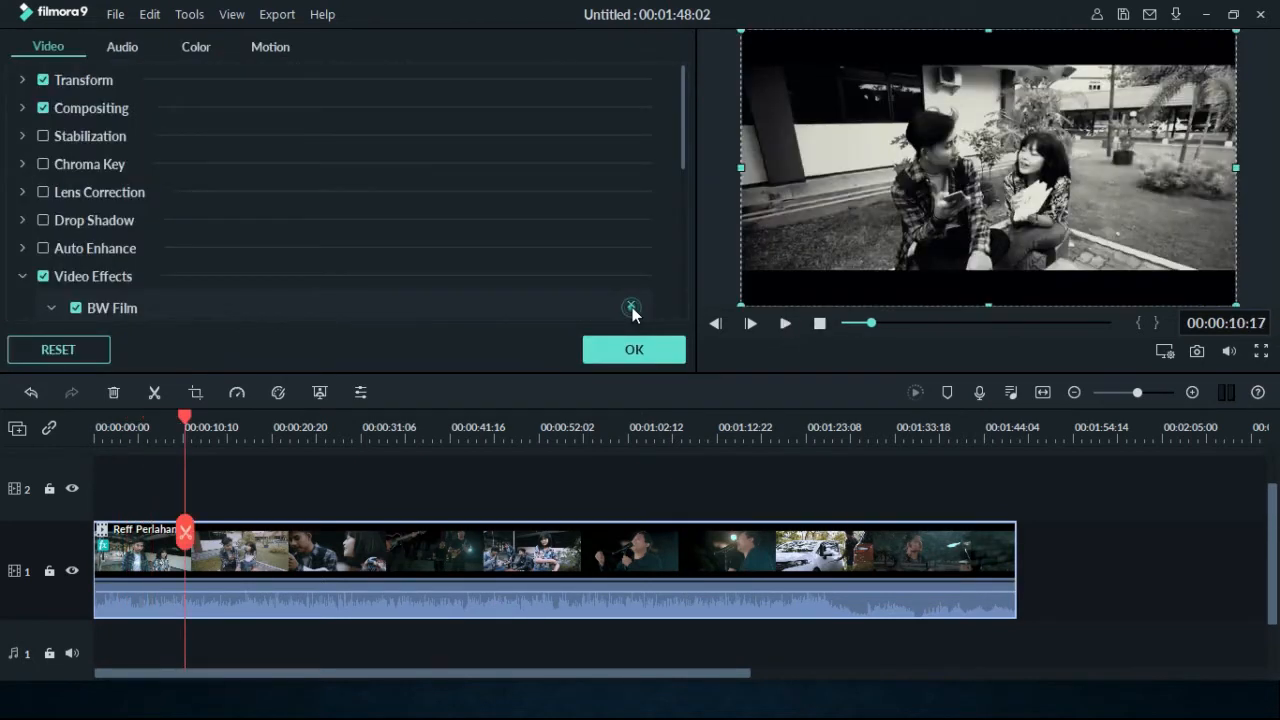
{"action": "left_click", "coordinate": [630, 309]}
{"action": "left_click", "coordinate": [634, 350]}
Browse the rest of the LUT effects and preview the Cool Film LUT on the clip.
{"action": "scroll", "coordinate": [691, 342], "scroll_direction": "down", "scroll_amount": 4}
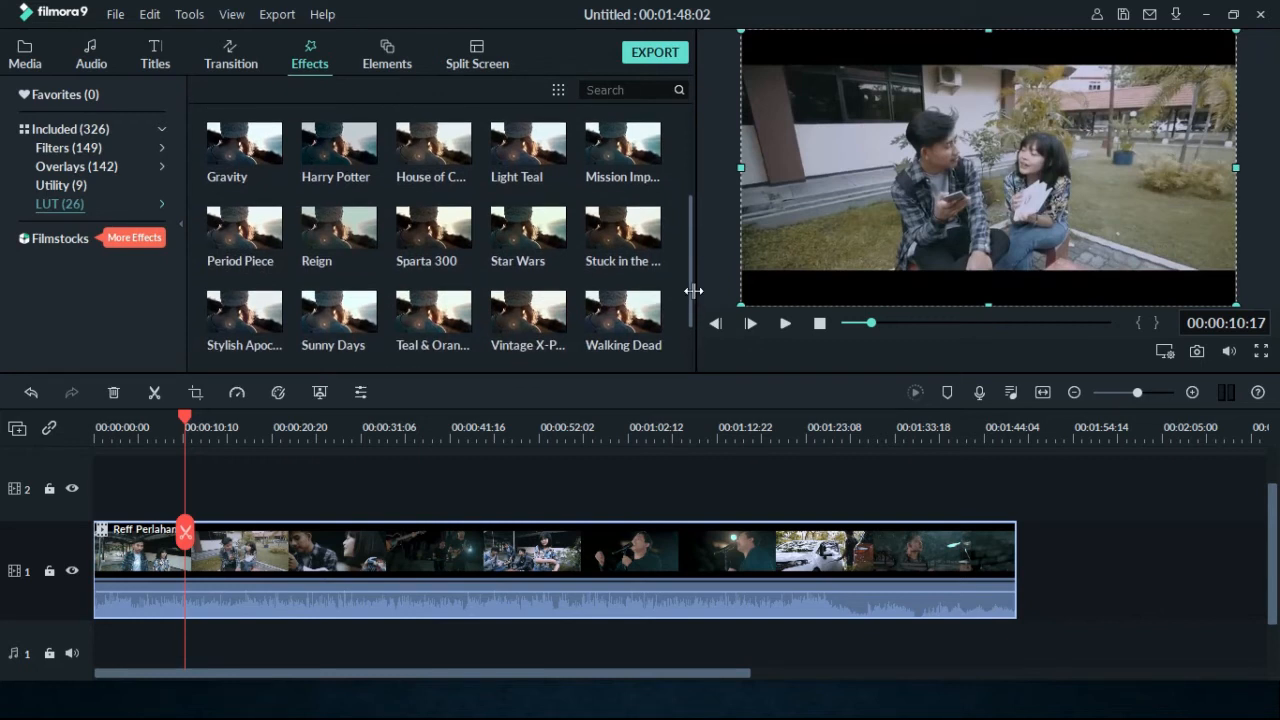
{"action": "left_click_drag", "start_coordinate": [690, 290], "coordinate": [690, 193]}
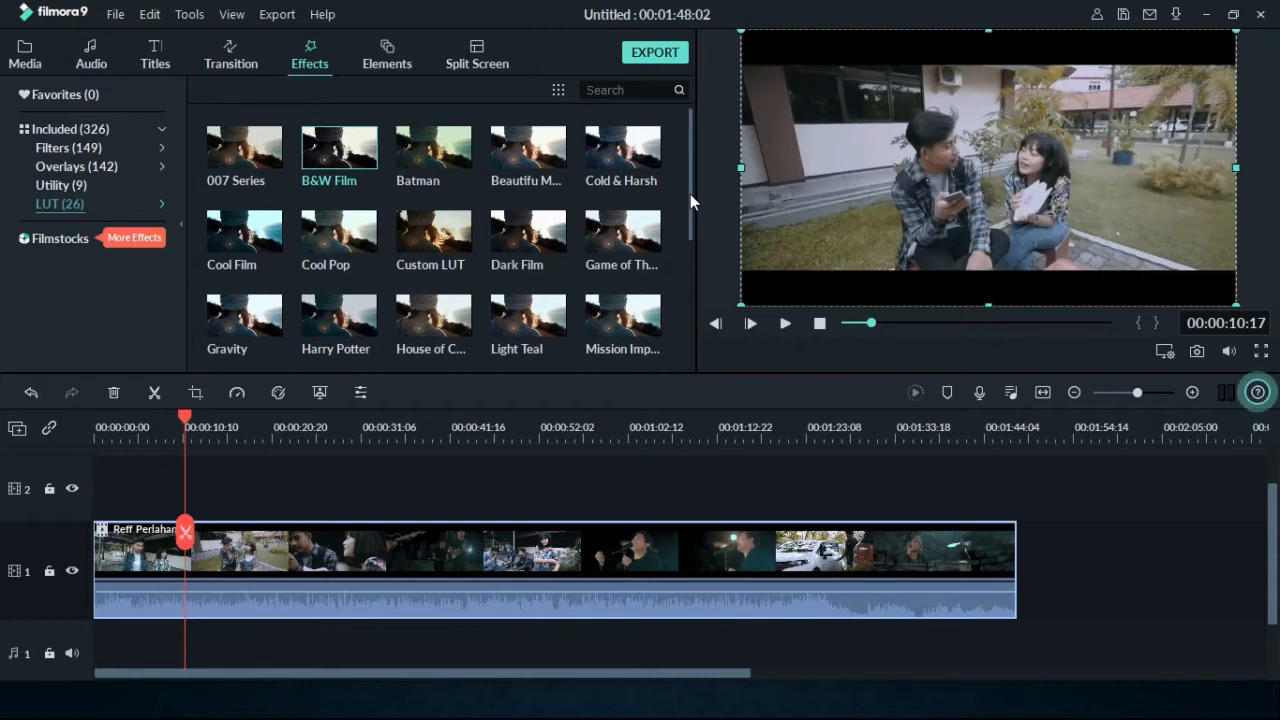
{"action": "double_click", "coordinate": [278, 248]}
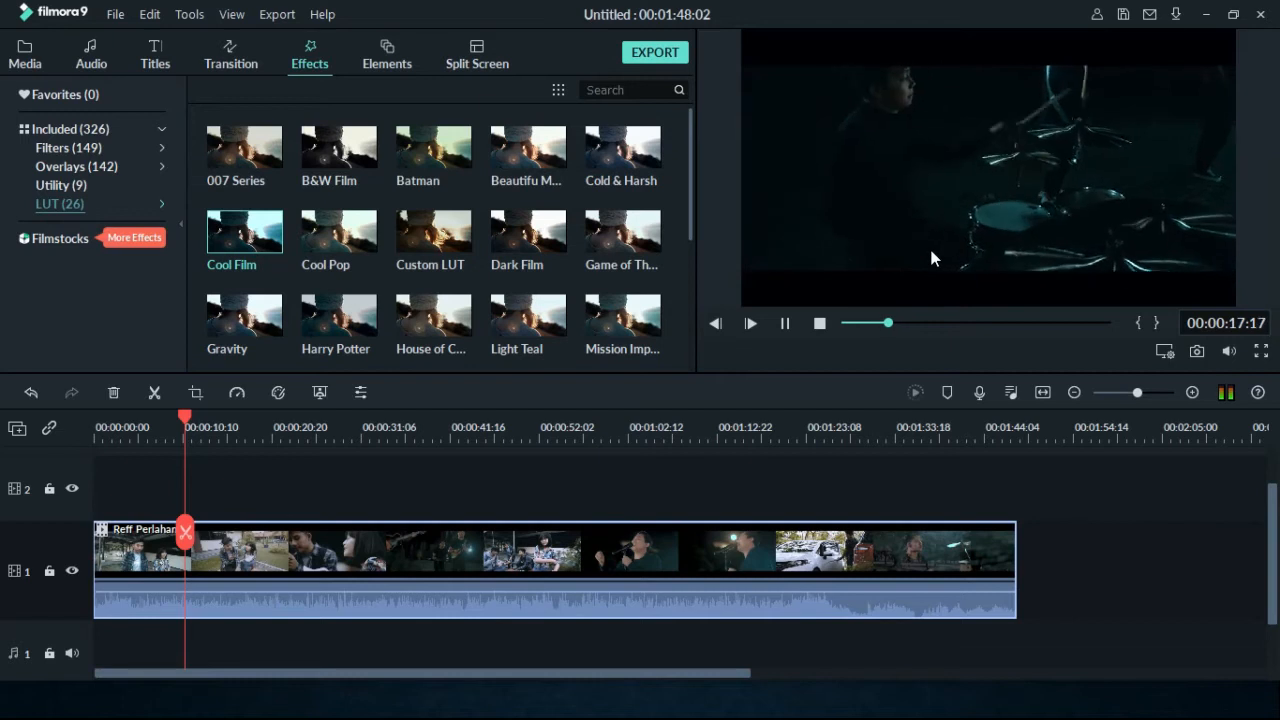
{"action": "left_click", "coordinate": [785, 323]}
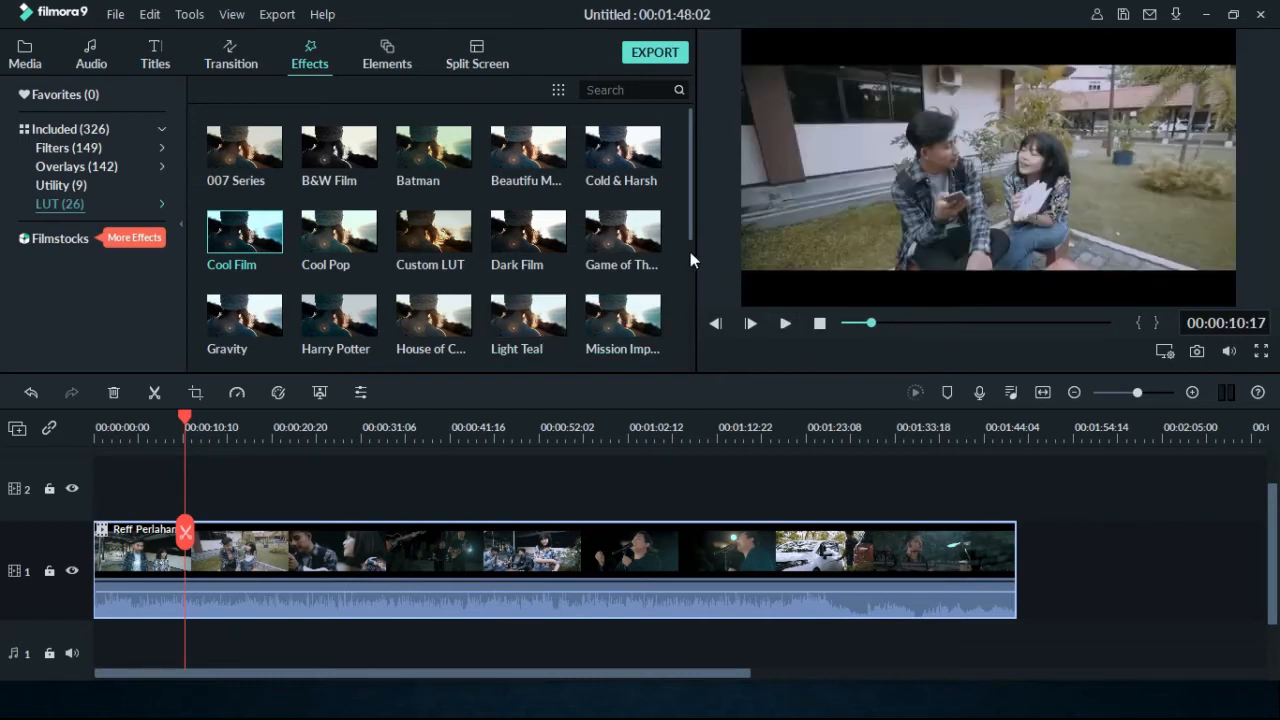
{"action": "mouse_move", "coordinate": [690, 235]}
{"action": "left_mouse_down"}
{"action": "mouse_move", "coordinate": [692, 335]}
{"action": "mouse_move", "coordinate": [685, 234]}
{"action": "left_mouse_up"}
Show the Utility effects and preview Auto Enhance on the Reff Perlahan clip.
{"action": "left_click", "coordinate": [66, 187]}
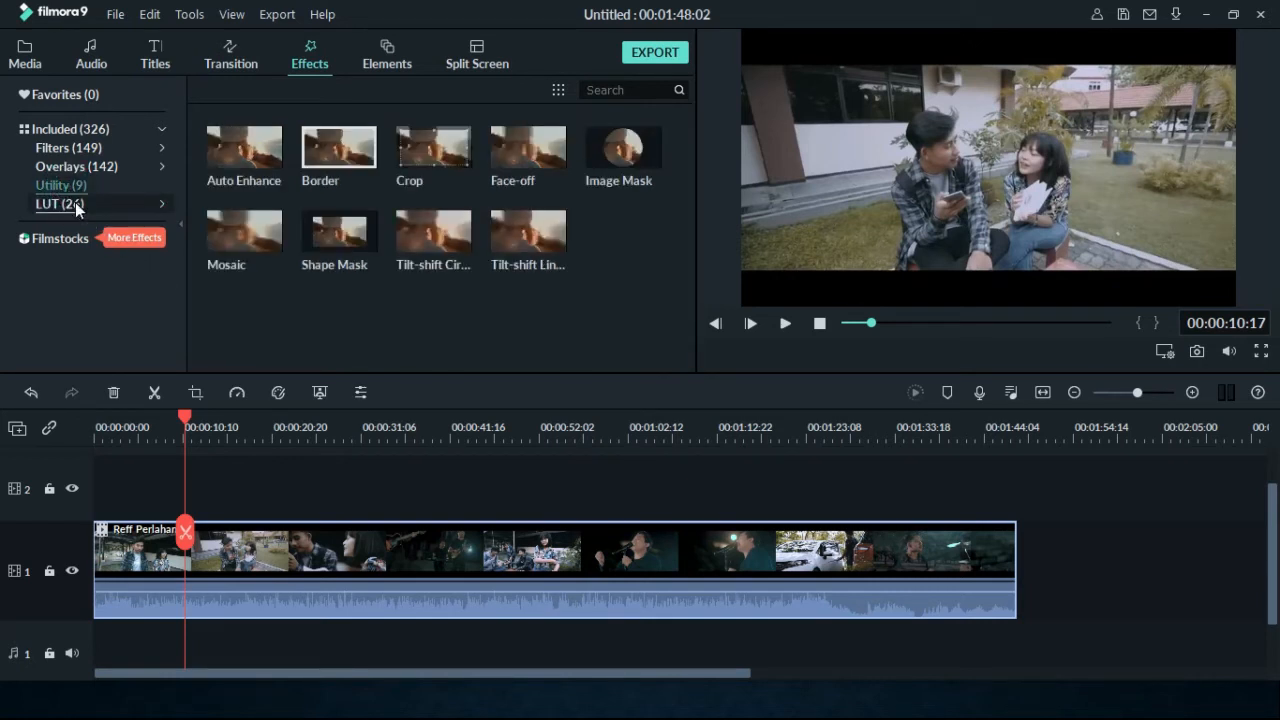
{"action": "left_click", "coordinate": [263, 168]}
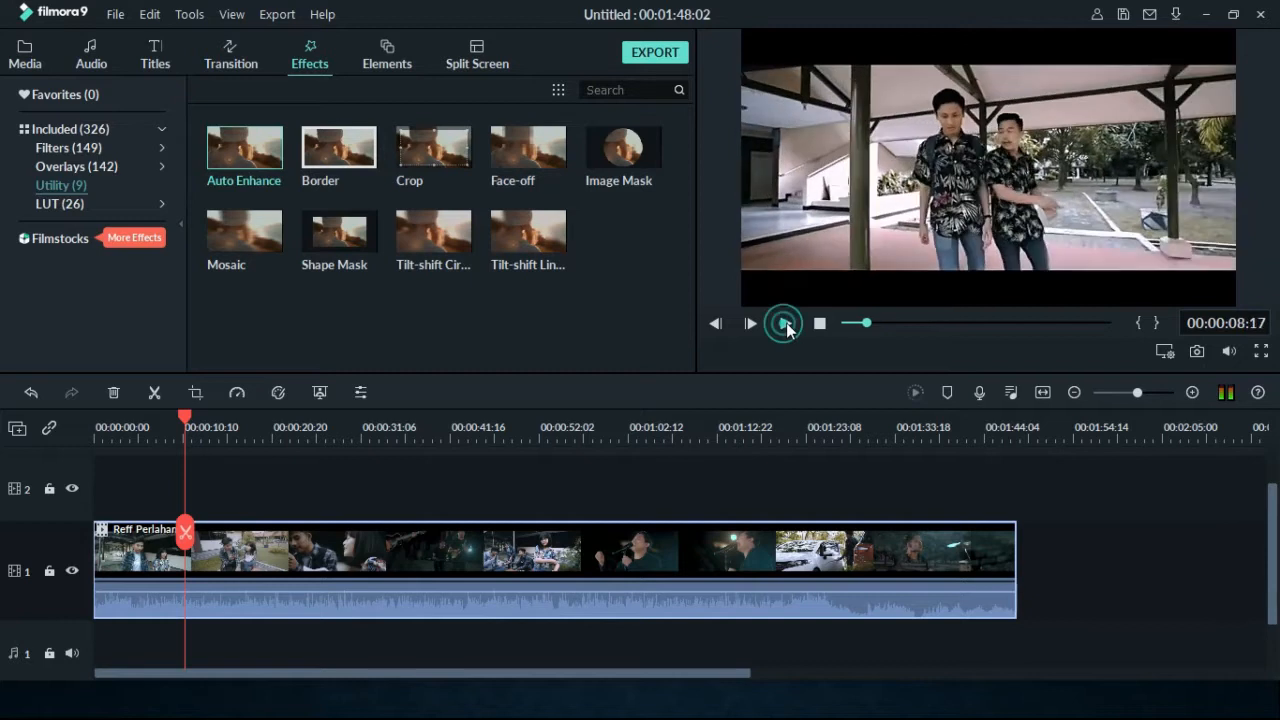
{"action": "left_click", "coordinate": [786, 323]}
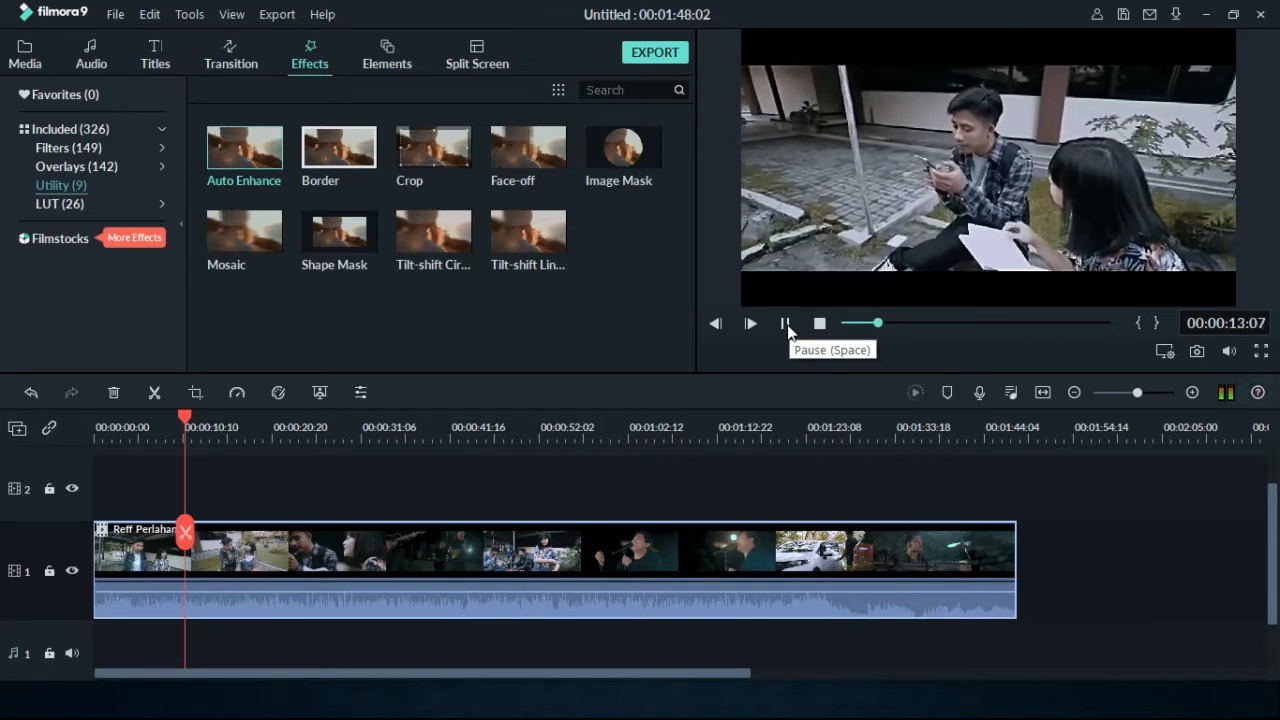
{"action": "left_click", "coordinate": [786, 323]}
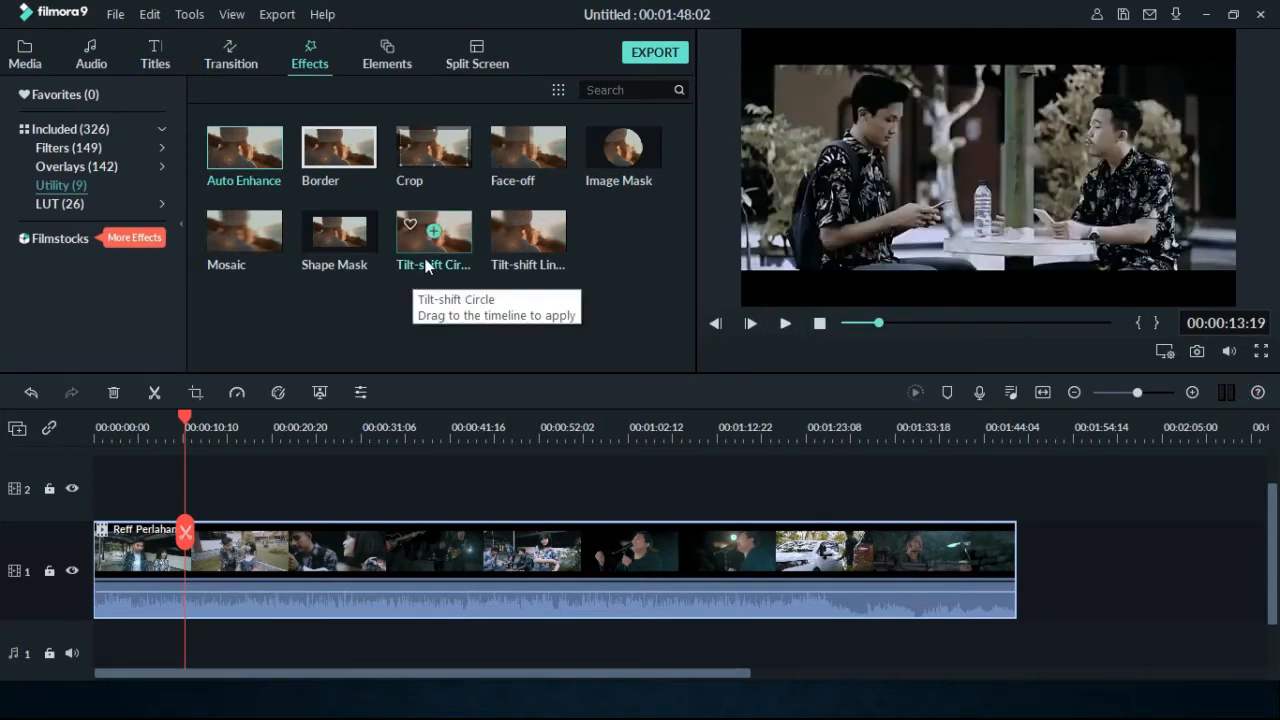
Apply the Border utility effect to the Reff Perlahan clip and open its settings.
{"action": "left_click", "coordinate": [360, 148]}
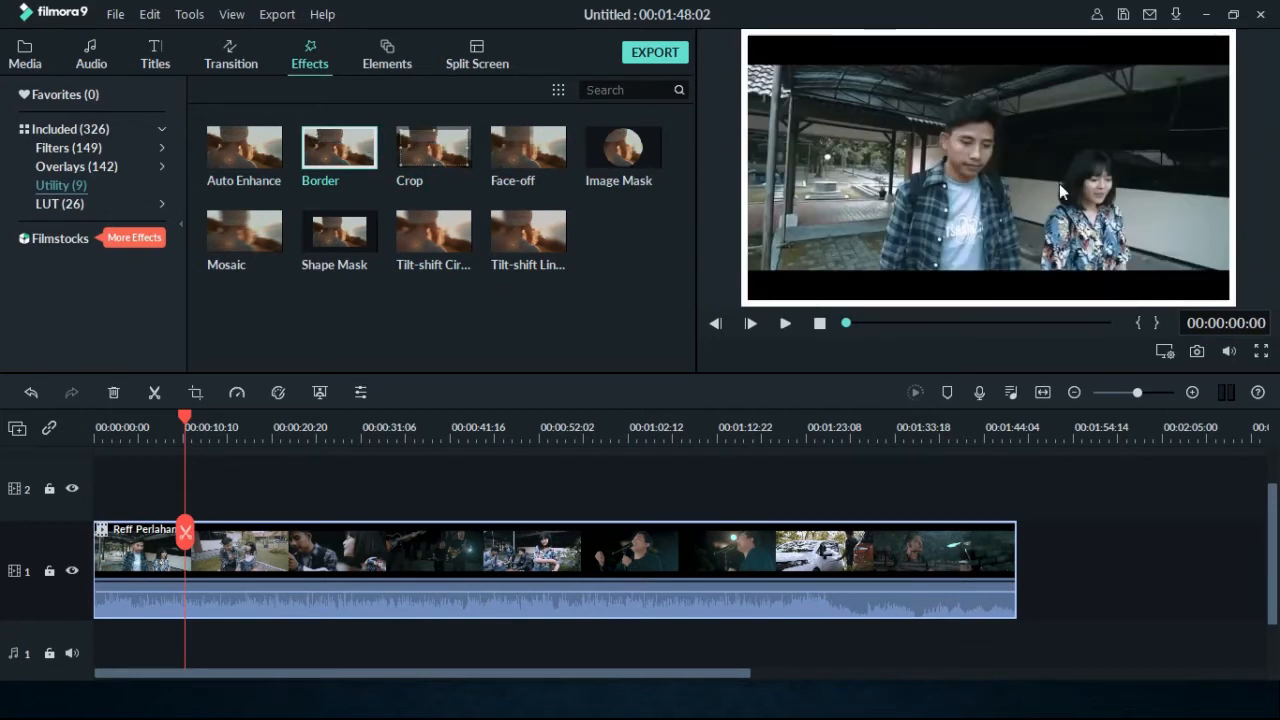
{"action": "left_click_drag", "start_coordinate": [357, 158], "coordinate": [299, 616]}
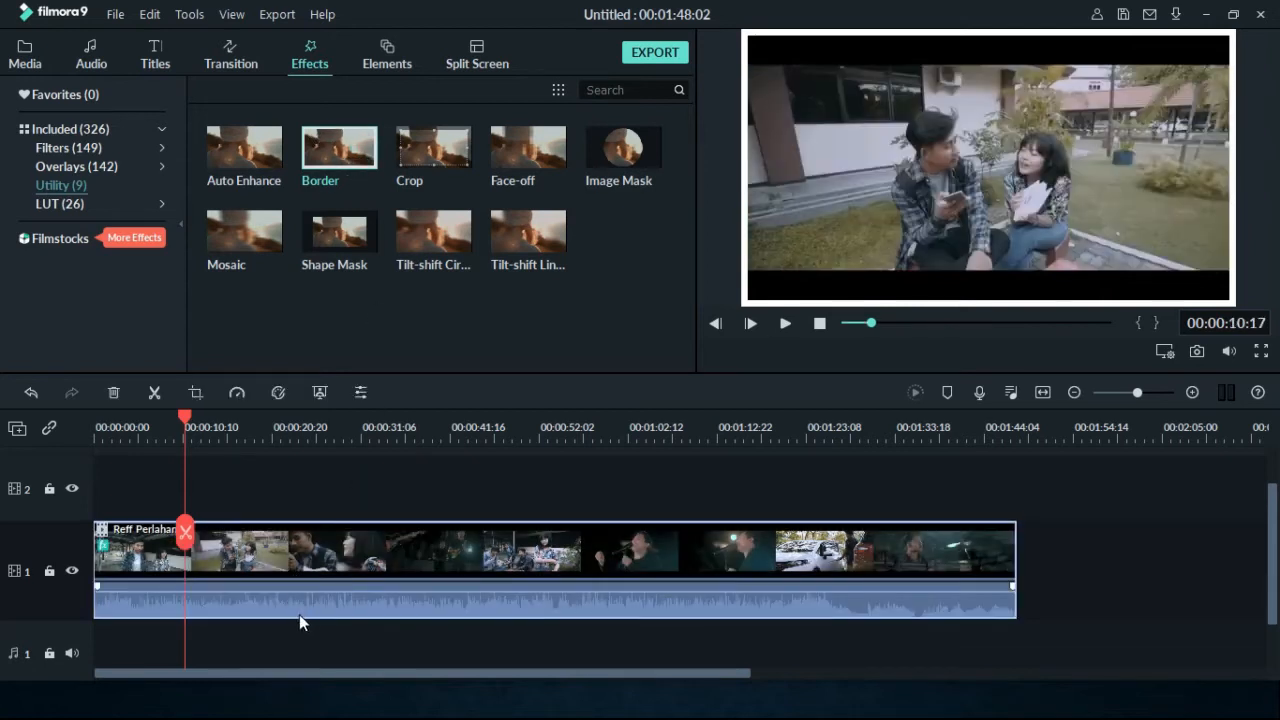
{"action": "left_click", "coordinate": [103, 548]}
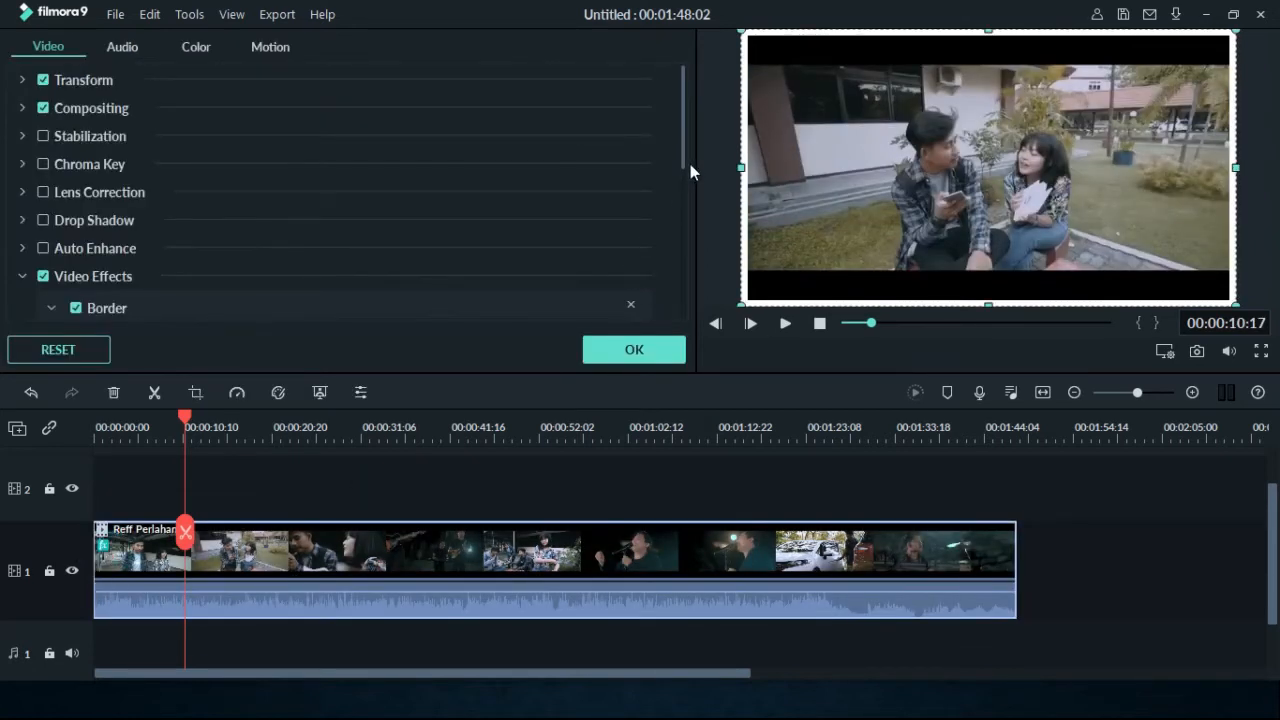
{"action": "left_click_drag", "start_coordinate": [680, 159], "coordinate": [693, 238]}
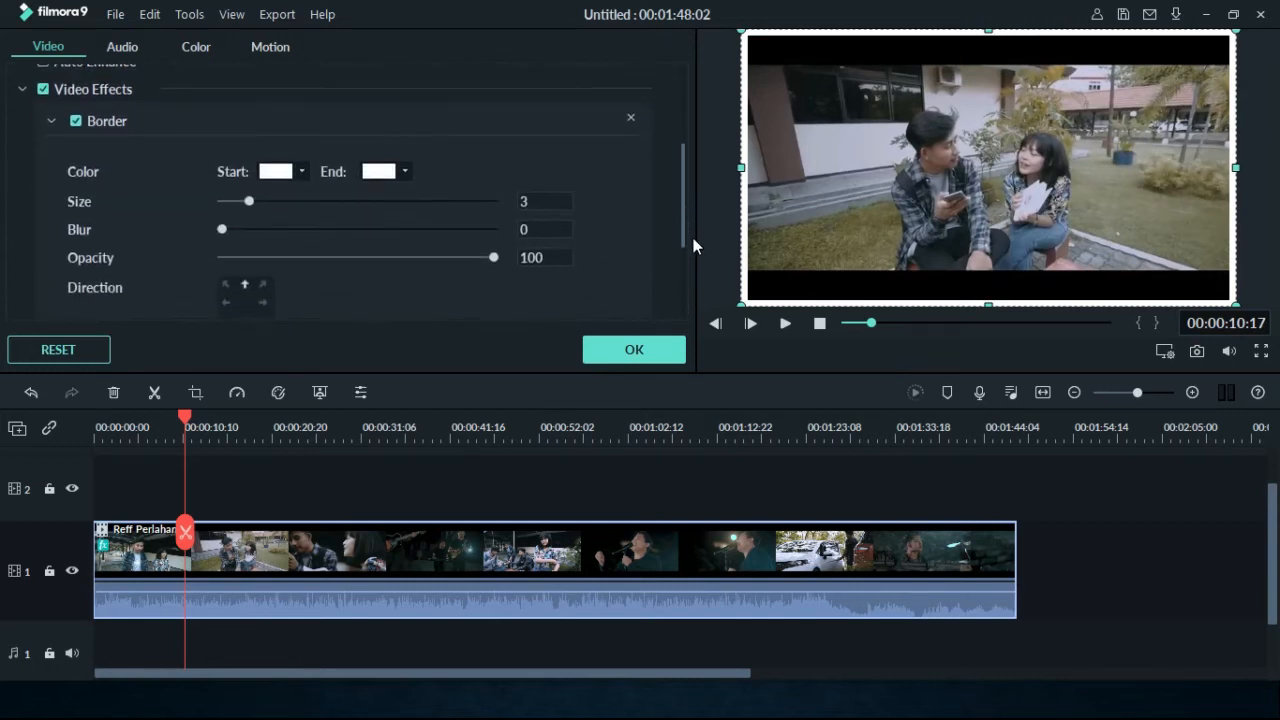
Set the border's start color to red and its end color to dark red.
{"action": "left_click", "coordinate": [301, 172]}
{"action": "left_click", "coordinate": [304, 228]}
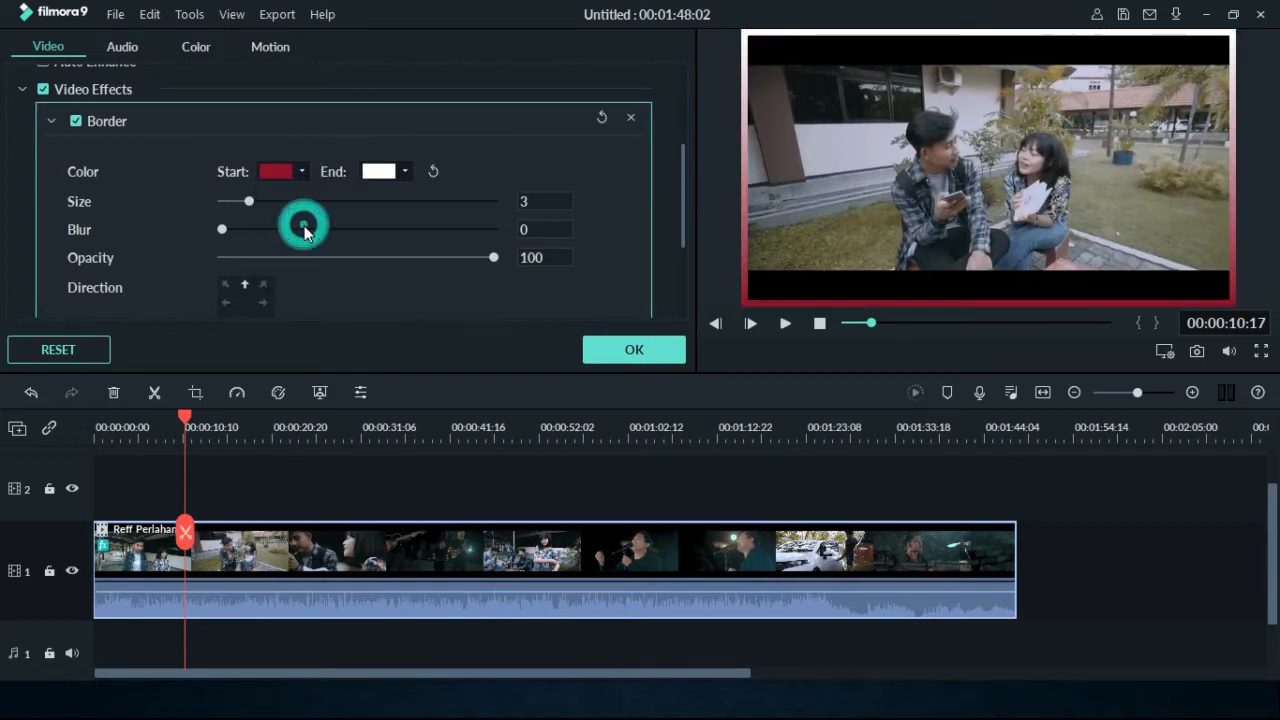
{"action": "left_click", "coordinate": [405, 172]}
{"action": "left_click", "coordinate": [405, 238]}
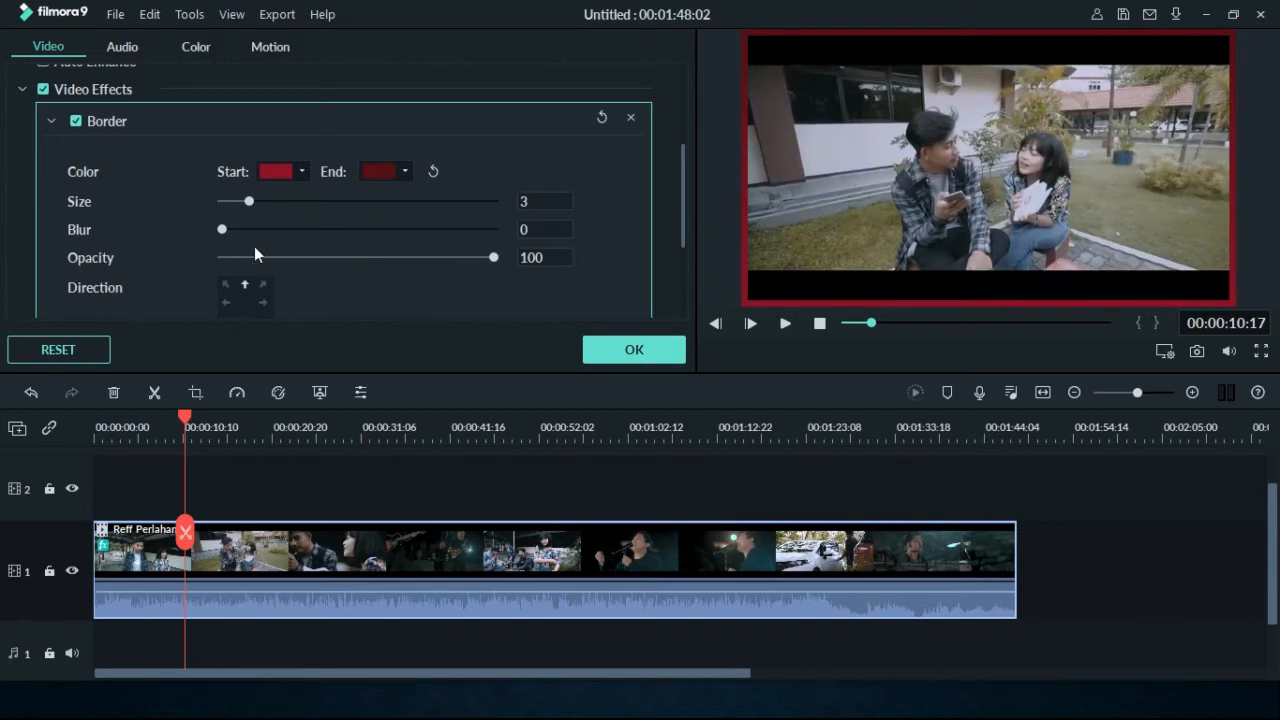
Set the border's blur to 5, opacity to 62 and size to 11.
{"action": "left_click_drag", "start_coordinate": [225, 230], "coordinate": [344, 232]}
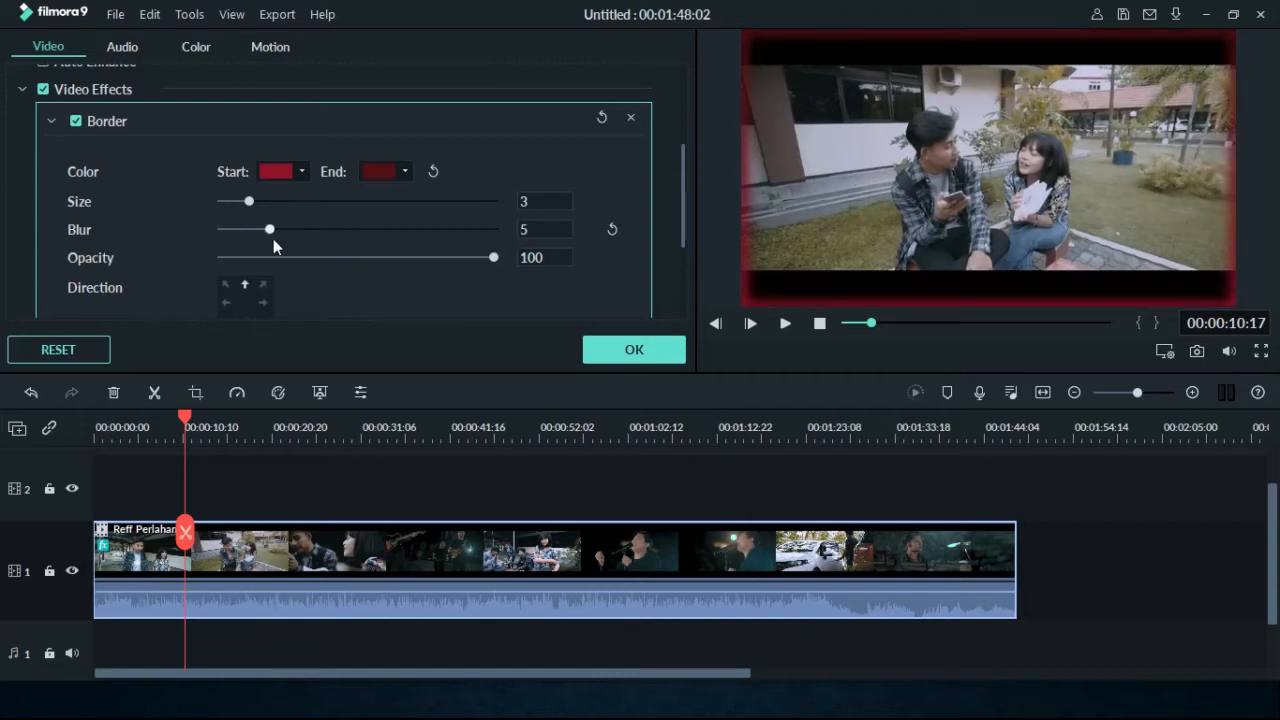
{"action": "left_click_drag", "start_coordinate": [493, 258], "coordinate": [399, 258]}
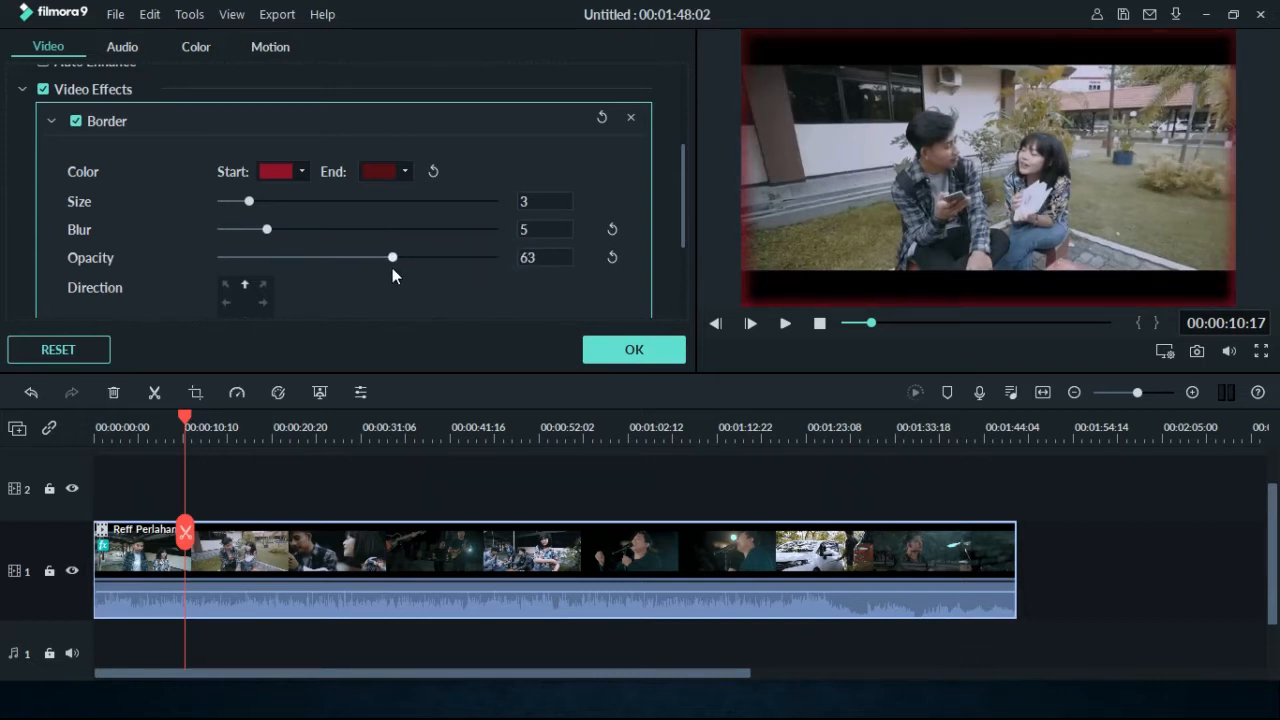
{"action": "left_click_drag", "start_coordinate": [251, 202], "coordinate": [329, 226]}
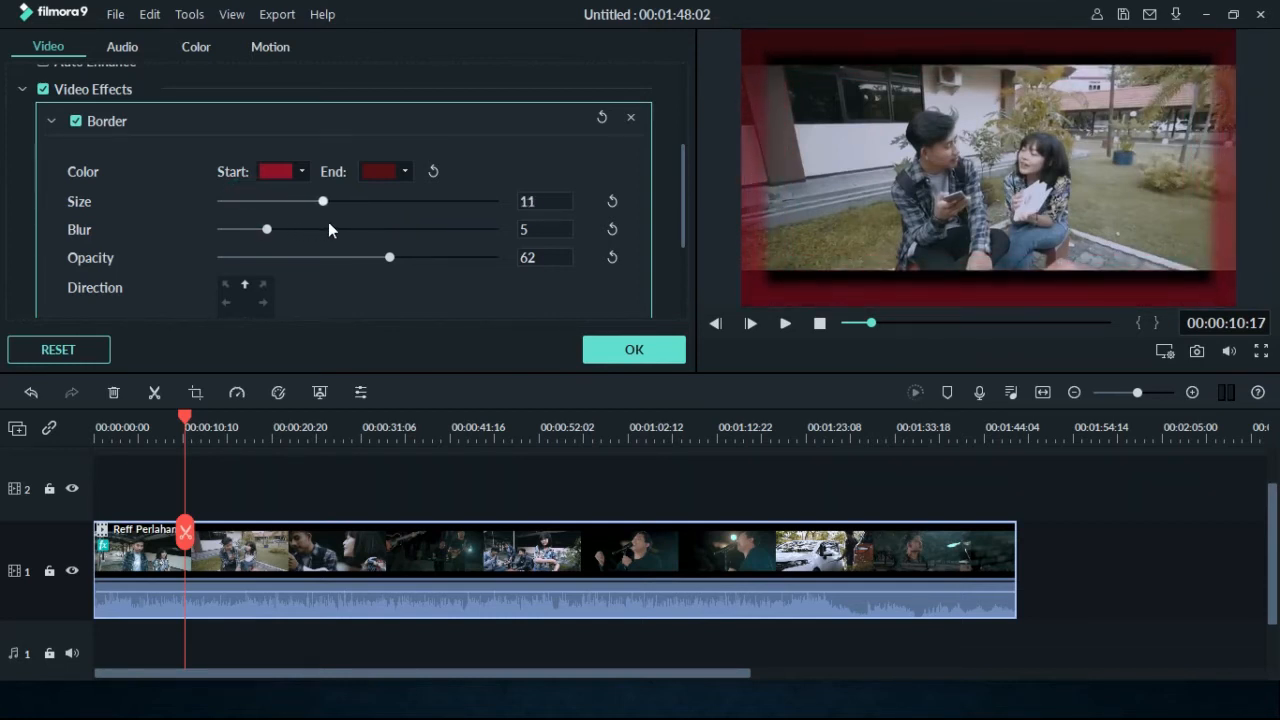
Reset the border settings to their defaults and remove the Border effect from the clip.
{"action": "left_click", "coordinate": [90, 348]}
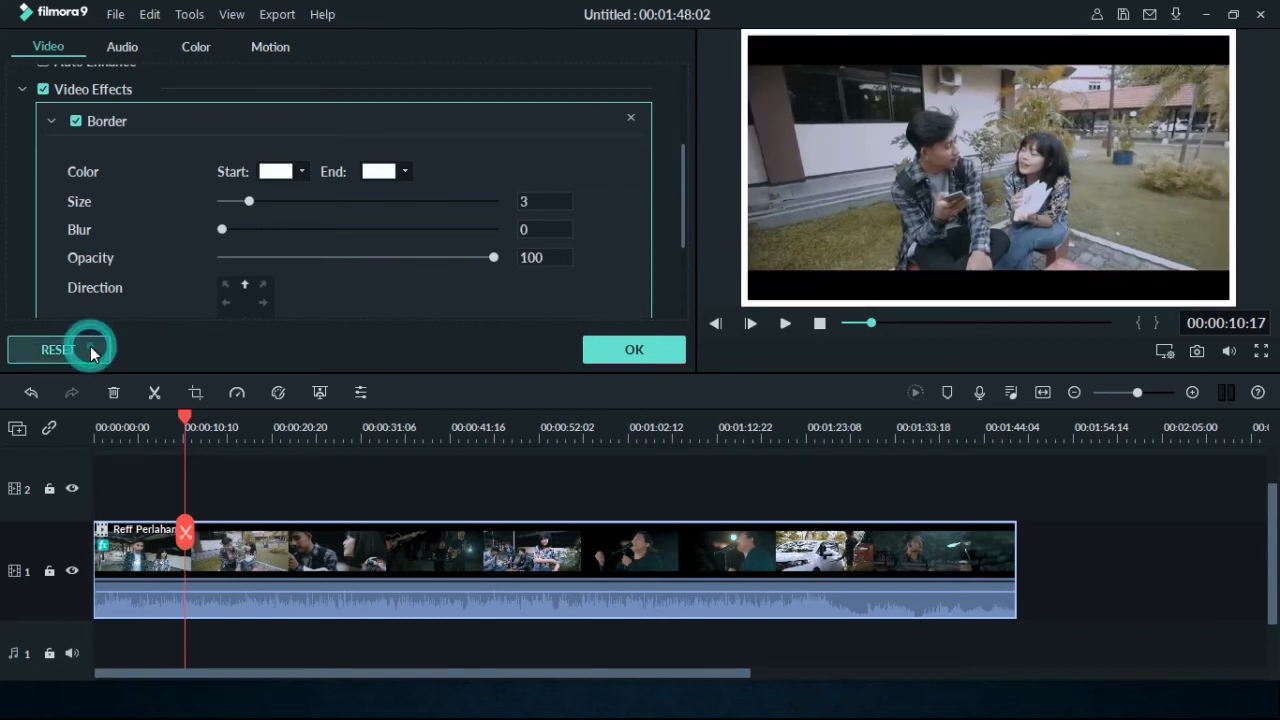
{"action": "left_click", "coordinate": [80, 358]}
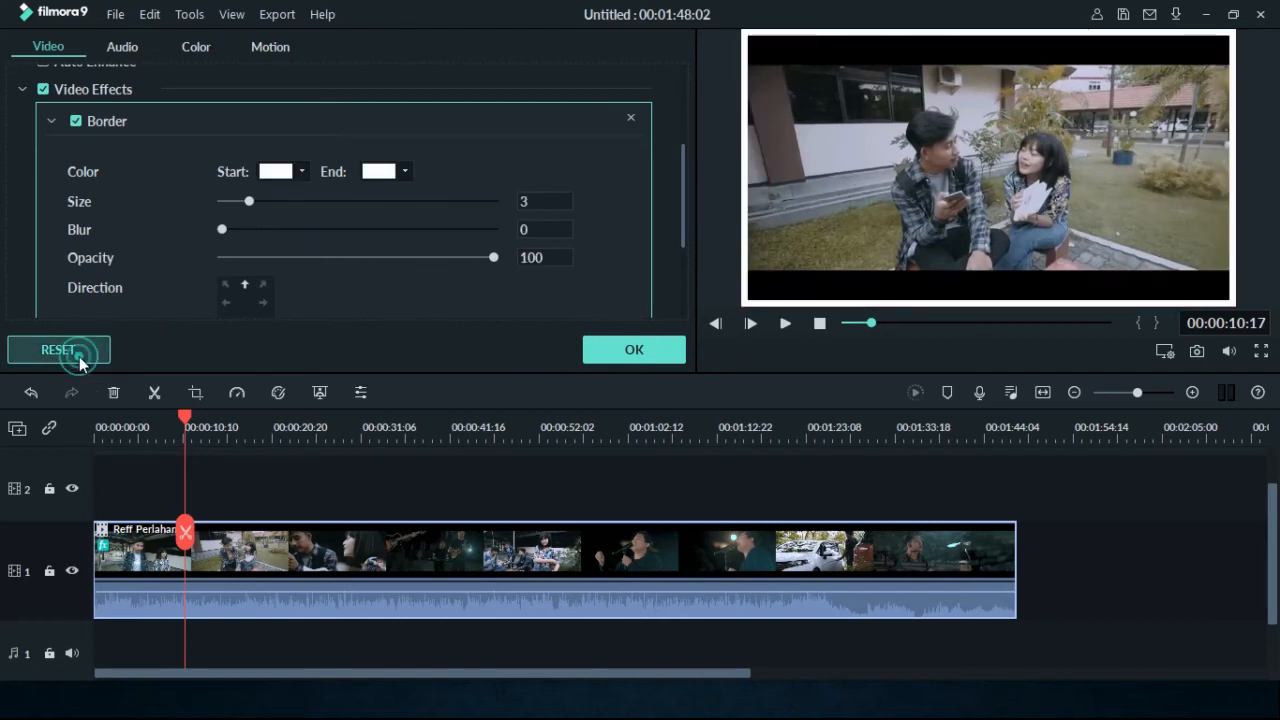
{"action": "left_click", "coordinate": [630, 118]}
{"action": "left_click", "coordinate": [665, 349]}
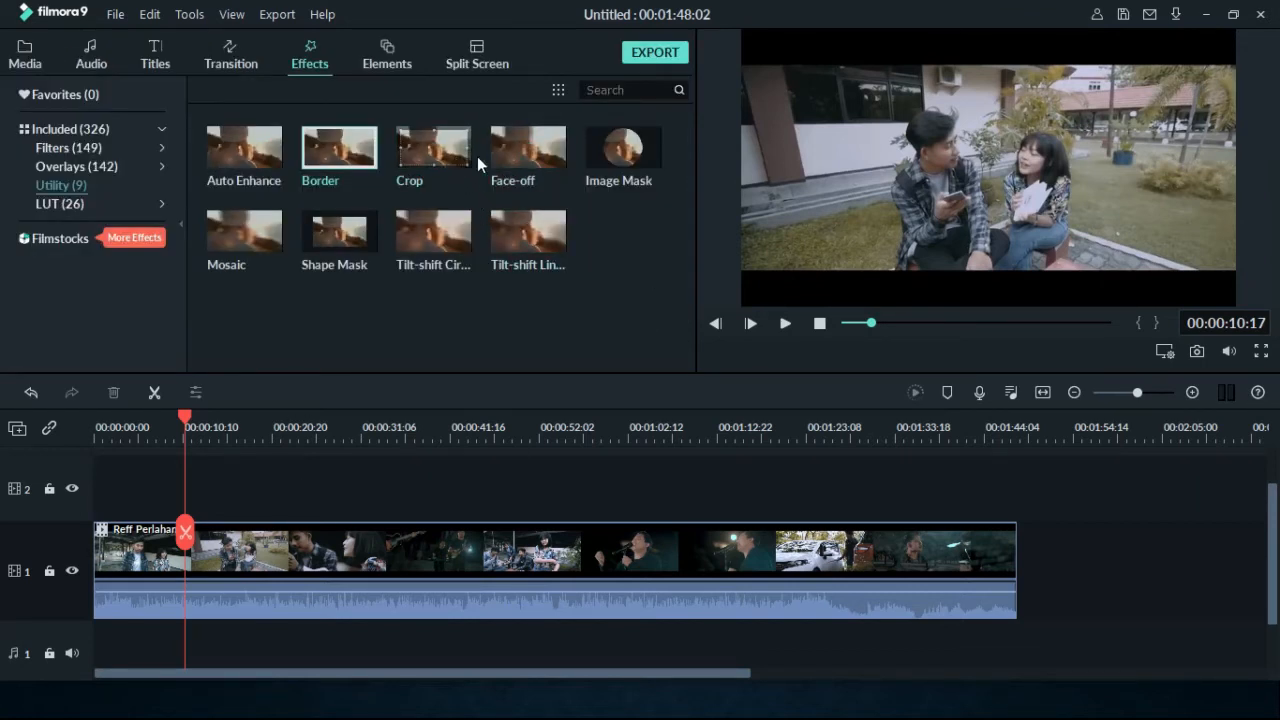
Preview the Crop utility effect and apply it to the Reff Perlahan clip.
{"action": "left_click", "coordinate": [374, 559]}
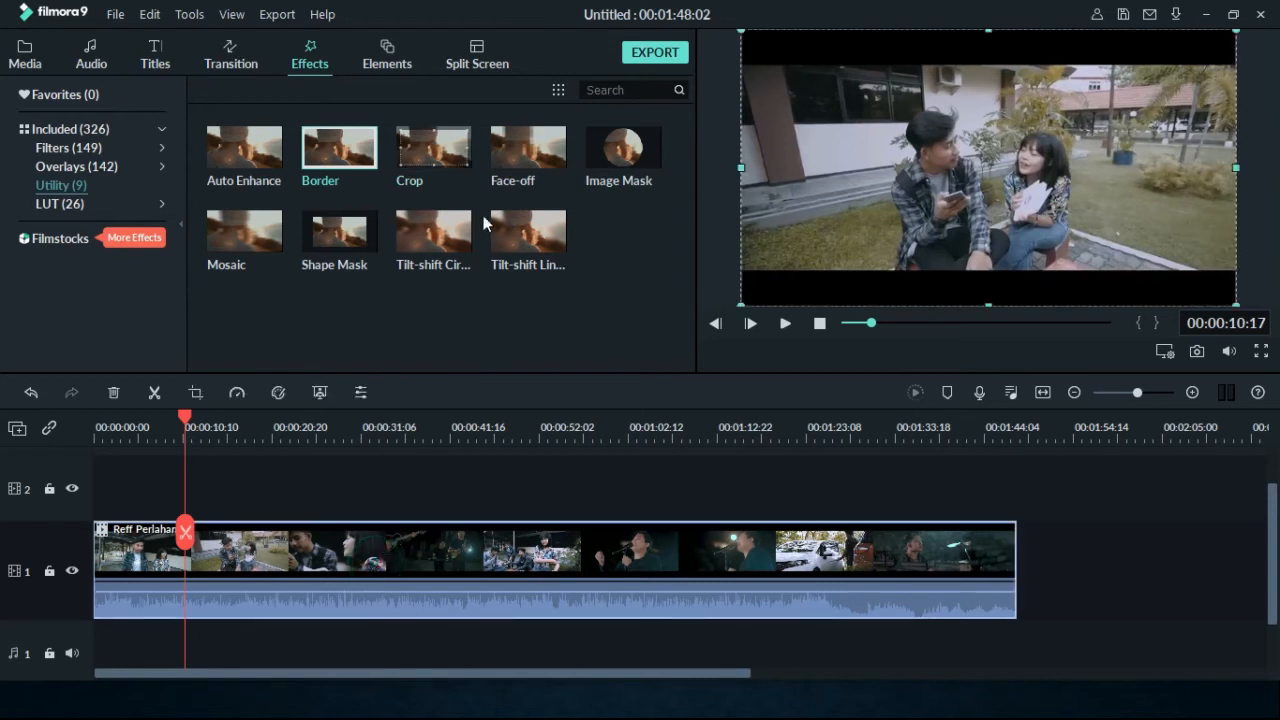
{"action": "left_click", "coordinate": [450, 154]}
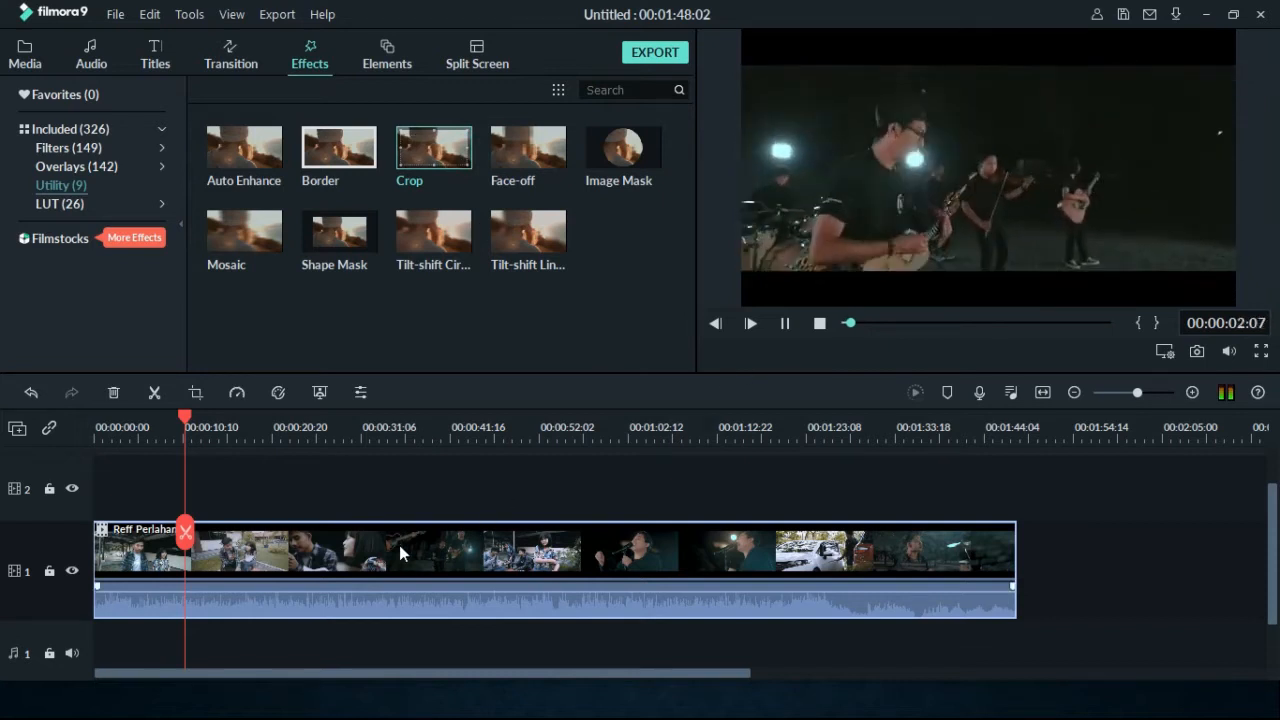
{"action": "left_click_drag", "start_coordinate": [187, 418], "coordinate": [78, 439]}
{"action": "left_click", "coordinate": [444, 158]}
{"action": "left_click_drag", "start_coordinate": [445, 160], "coordinate": [267, 575]}
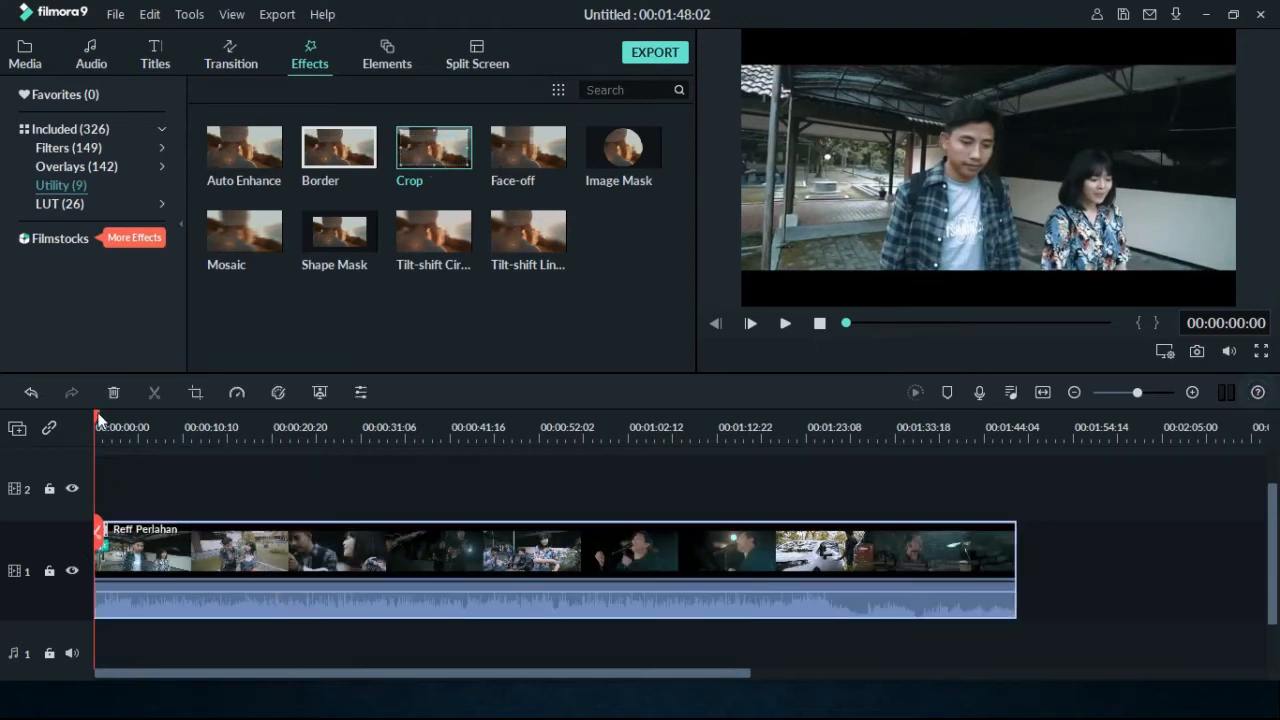
Crop the clip by 27 on the left, 29 on the right, 21 at the top and 17 at the bottom using its Crop effect.
{"action": "left_click_drag", "start_coordinate": [97, 415], "coordinate": [184, 418]}
{"action": "left_click", "coordinate": [101, 550]}
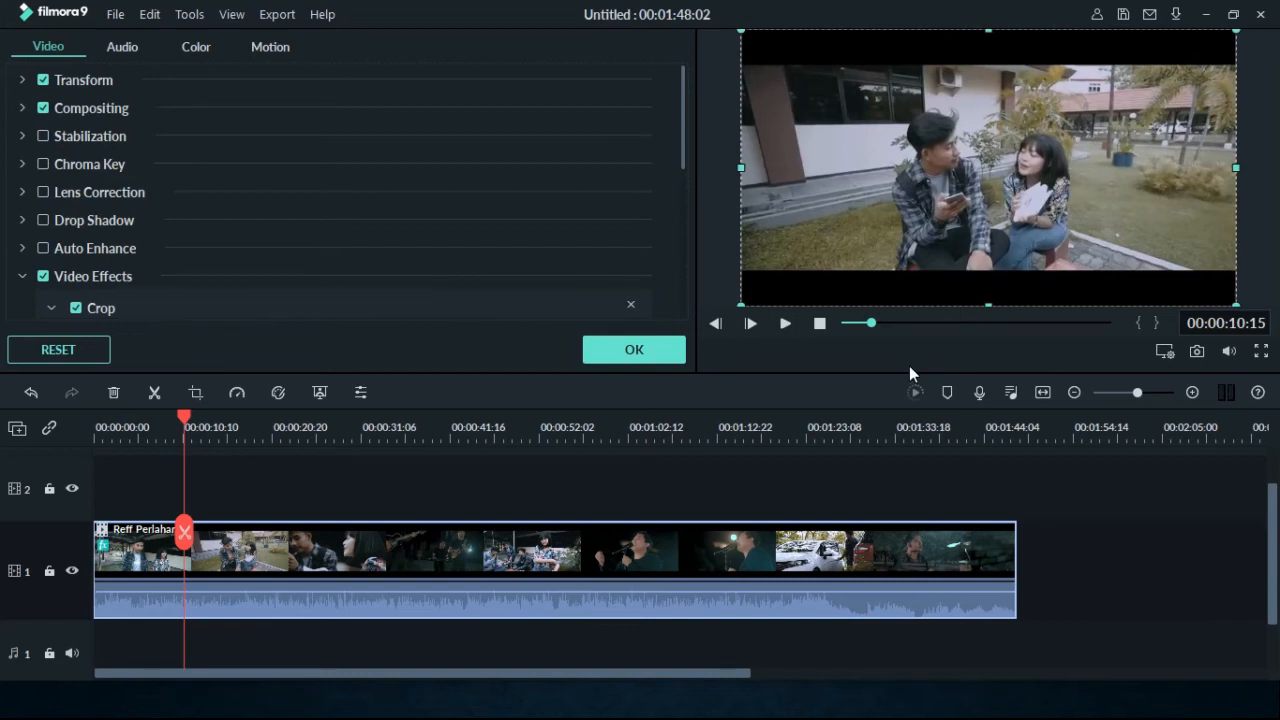
{"action": "left_click_drag", "start_coordinate": [681, 159], "coordinate": [684, 232]}
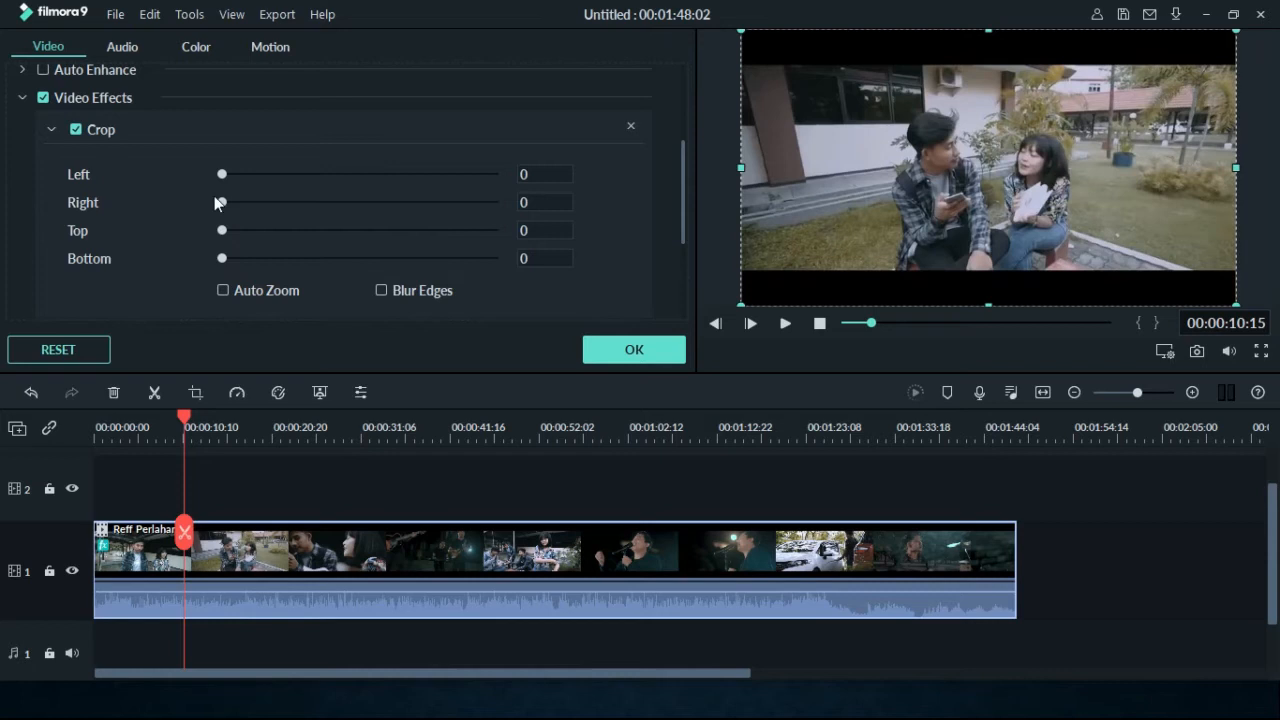
{"action": "mouse_move", "coordinate": [222, 176]}
{"action": "left_mouse_down"}
{"action": "mouse_move", "coordinate": [263, 174]}
{"action": "mouse_move", "coordinate": [209, 176]}
{"action": "mouse_move", "coordinate": [243, 177]}
{"action": "left_mouse_up"}
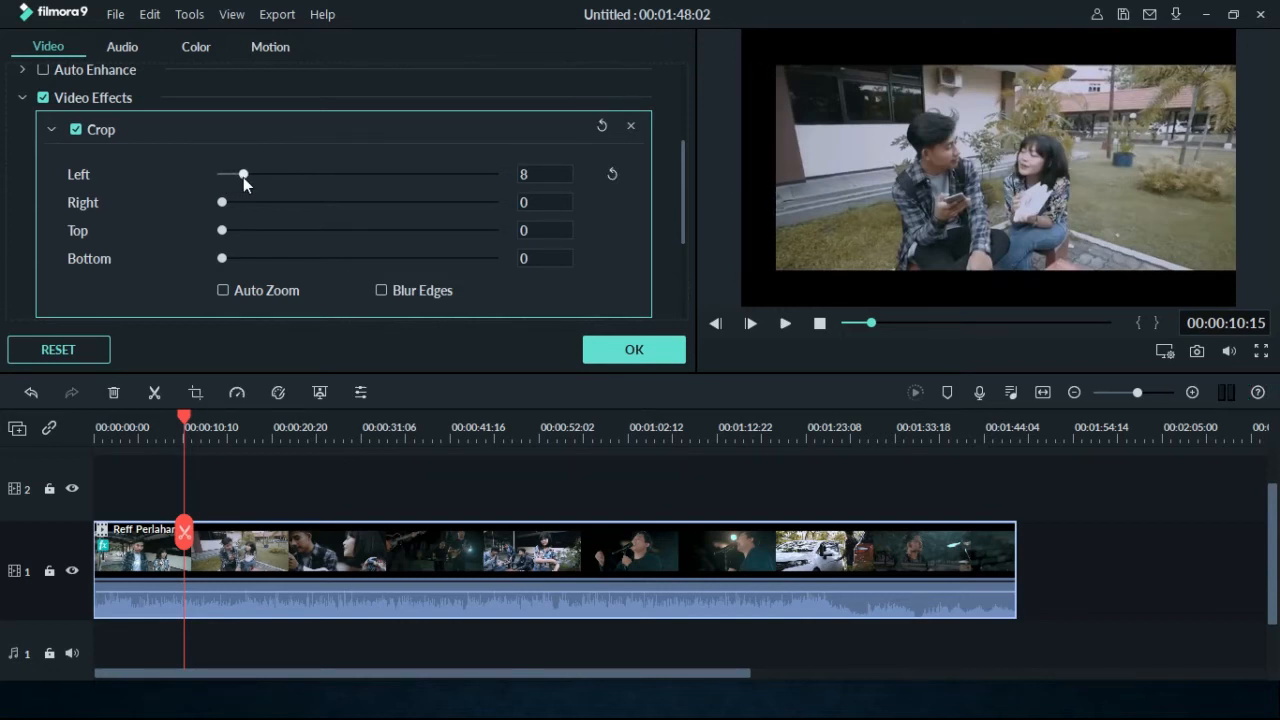
{"action": "left_click", "coordinate": [530, 174]}
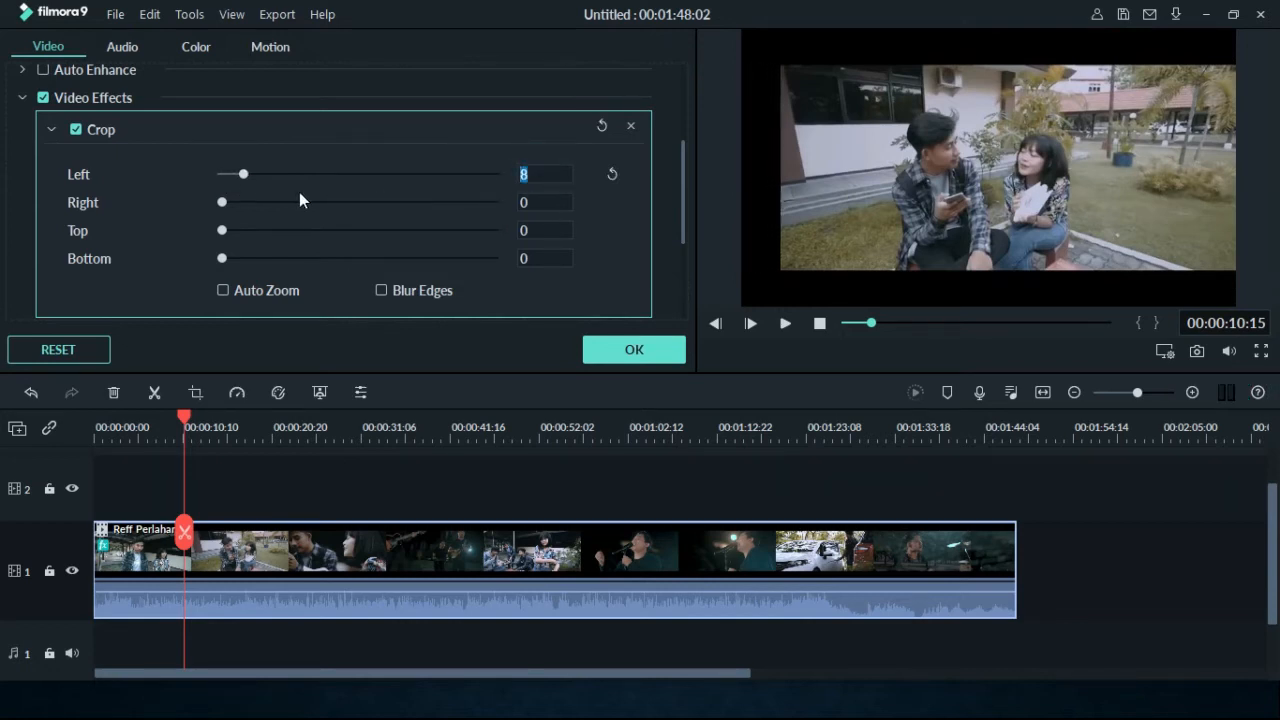
{"action": "mouse_move", "coordinate": [242, 178]}
{"action": "left_mouse_down"}
{"action": "mouse_move", "coordinate": [289, 176]}
{"action": "mouse_move", "coordinate": [237, 180]}
{"action": "mouse_move", "coordinate": [254, 179]}
{"action": "left_mouse_up"}
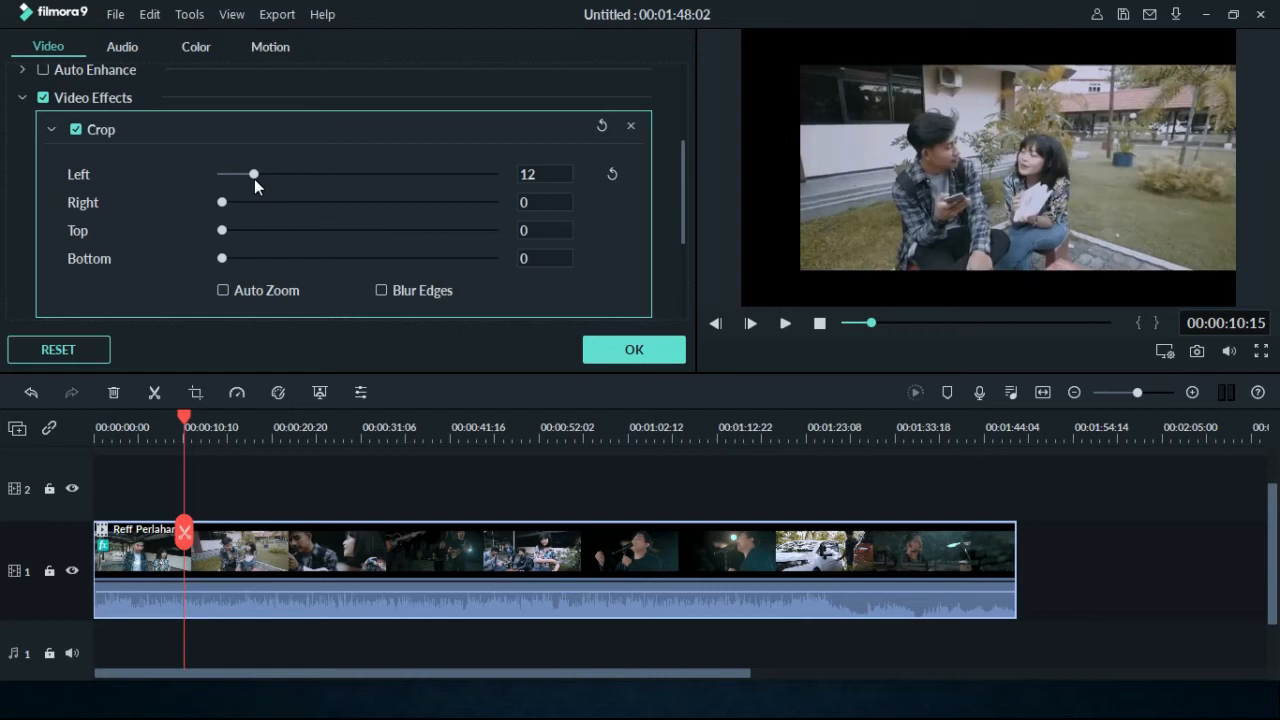
{"action": "mouse_move", "coordinate": [251, 175]}
{"action": "left_mouse_down"}
{"action": "mouse_move", "coordinate": [224, 175]}
{"action": "mouse_move", "coordinate": [242, 175]}
{"action": "left_mouse_up"}
{"action": "left_click", "coordinate": [531, 174]}
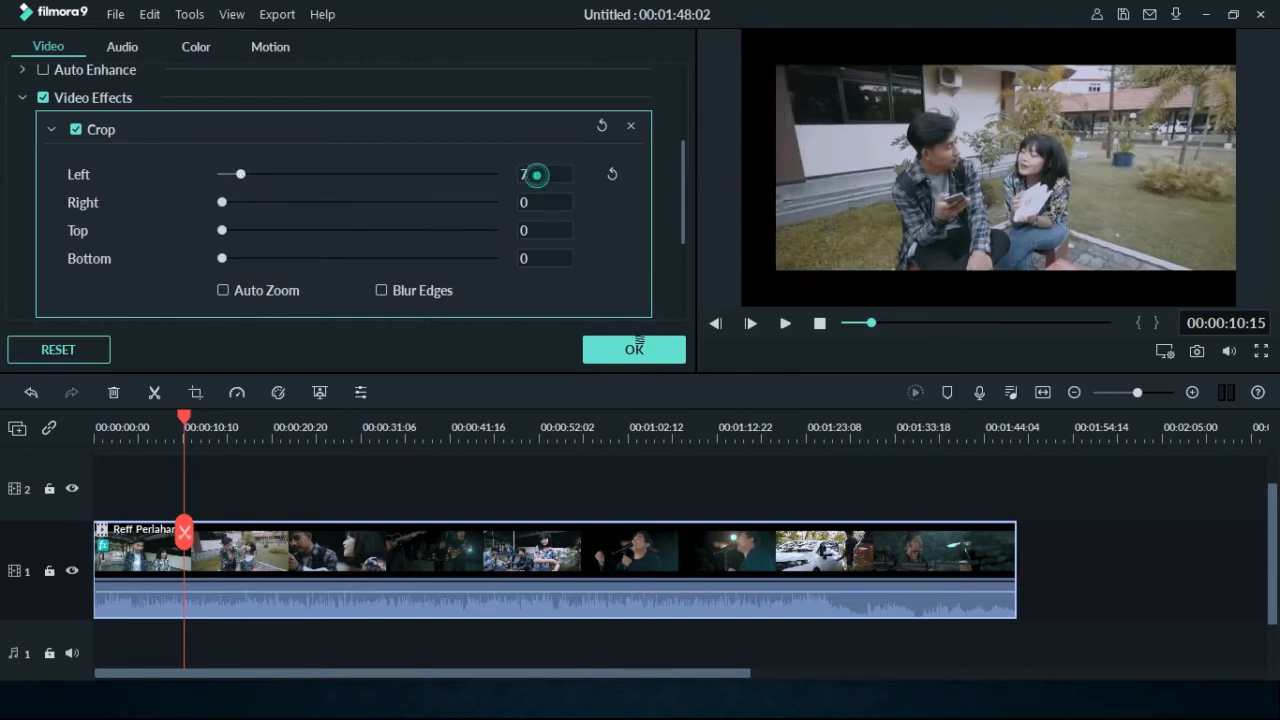
{"action": "left_click_drag", "start_coordinate": [231, 178], "coordinate": [297, 176]}
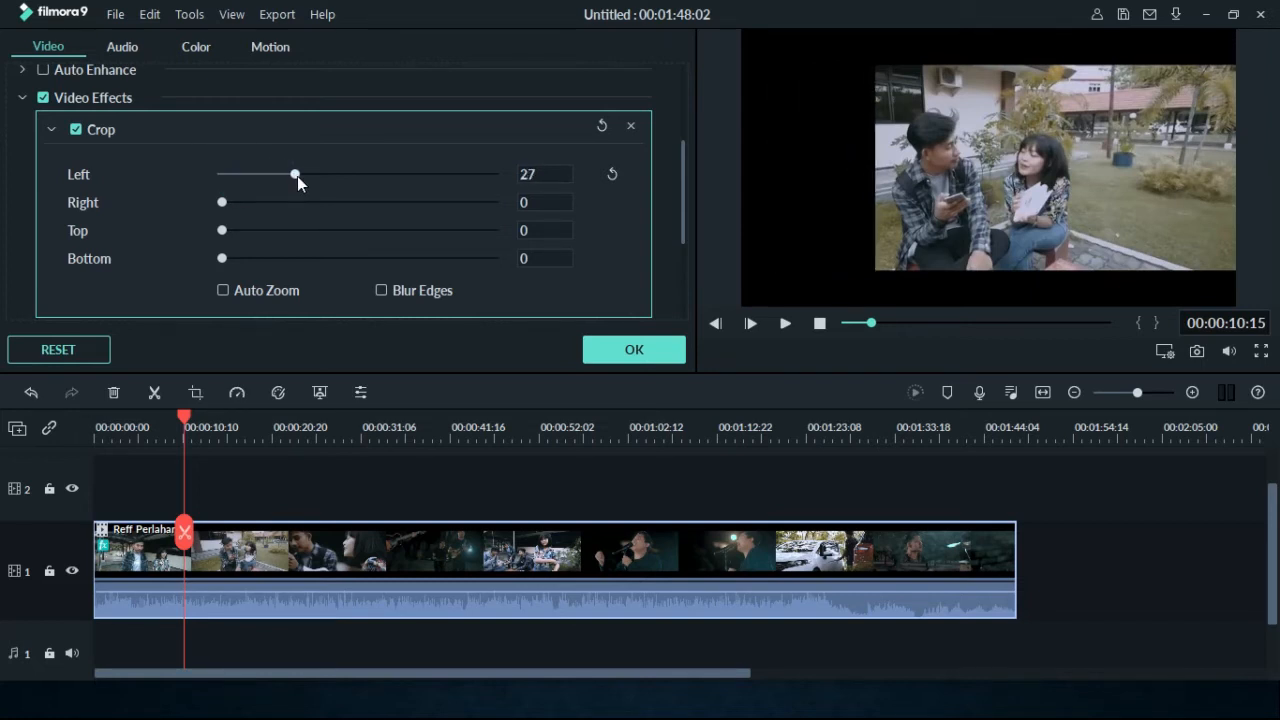
{"action": "left_click_drag", "start_coordinate": [227, 202], "coordinate": [306, 202]}
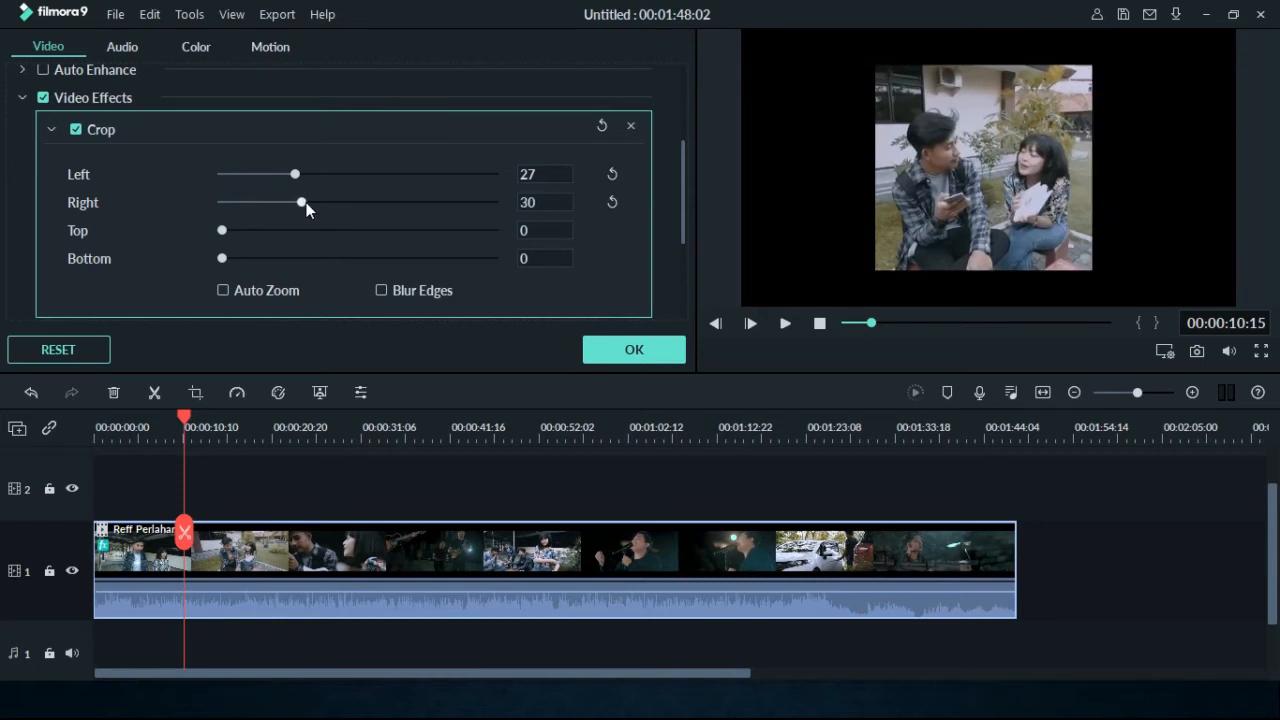
{"action": "left_click_drag", "start_coordinate": [221, 231], "coordinate": [271, 252]}
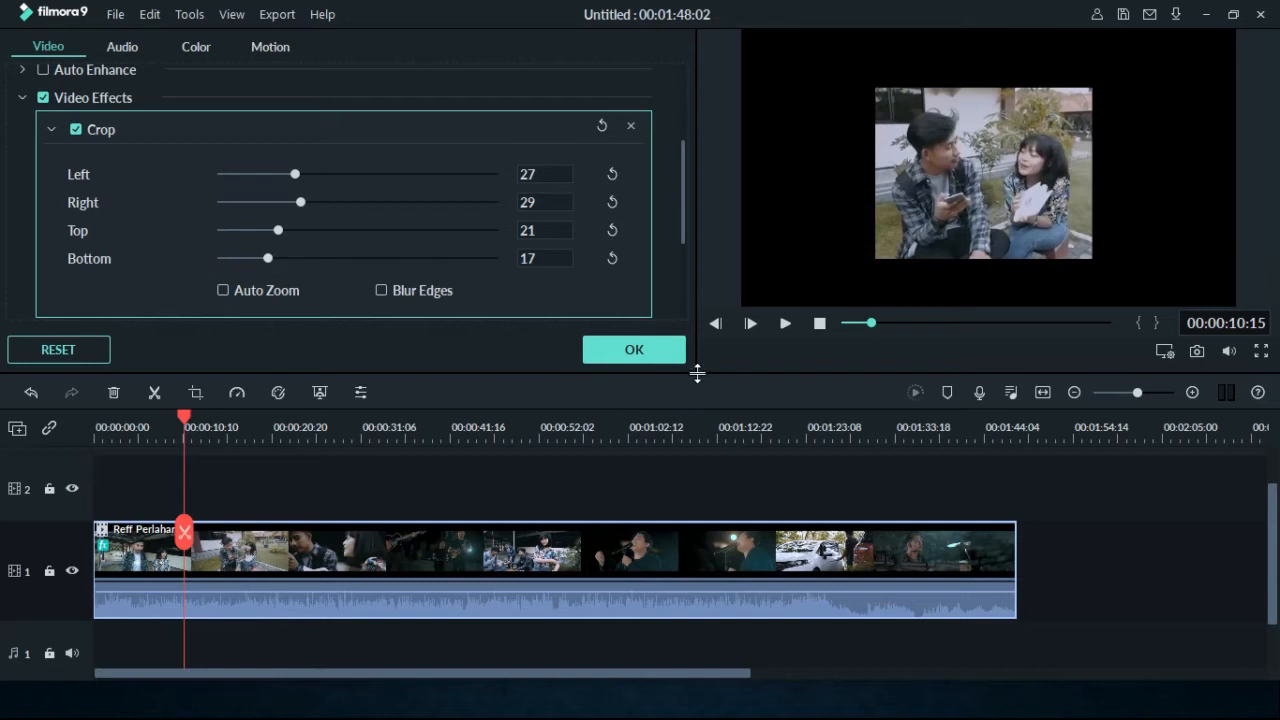
{"action": "left_click", "coordinate": [664, 350]}
Play back the cropped clip and remove the Crop effect from it.
{"action": "left_click", "coordinate": [785, 324]}
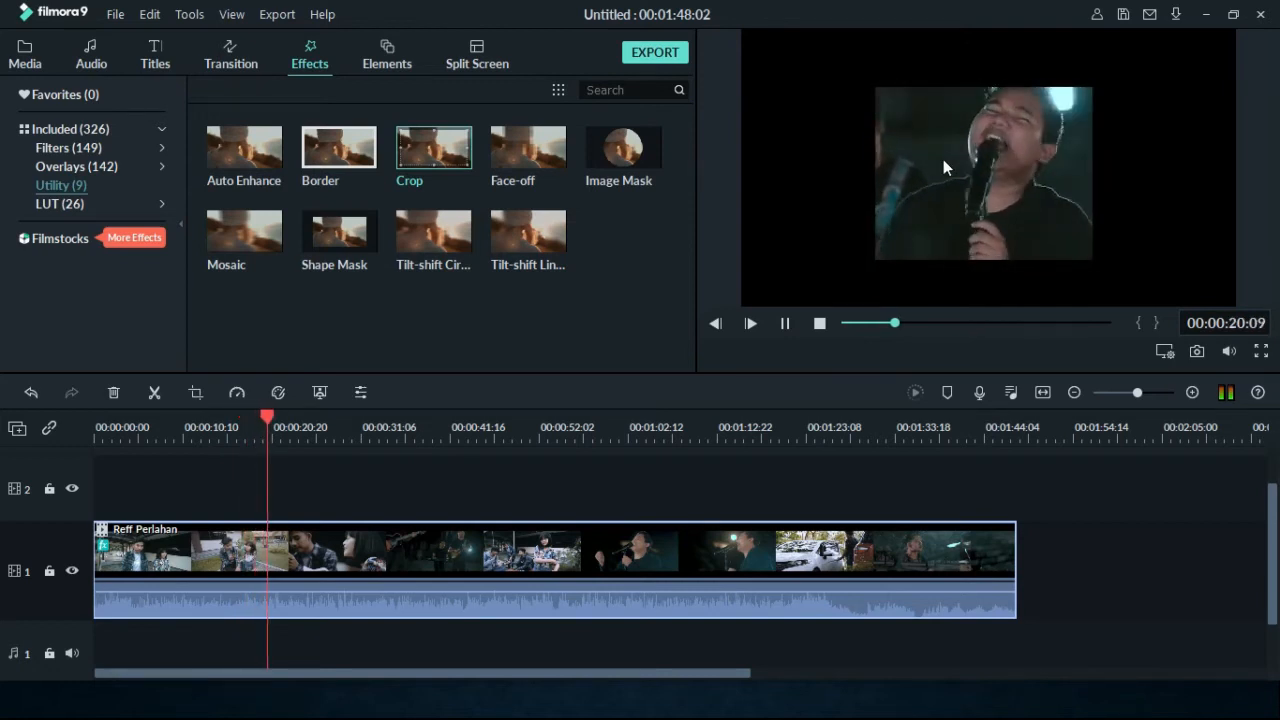
{"action": "left_click", "coordinate": [820, 326]}
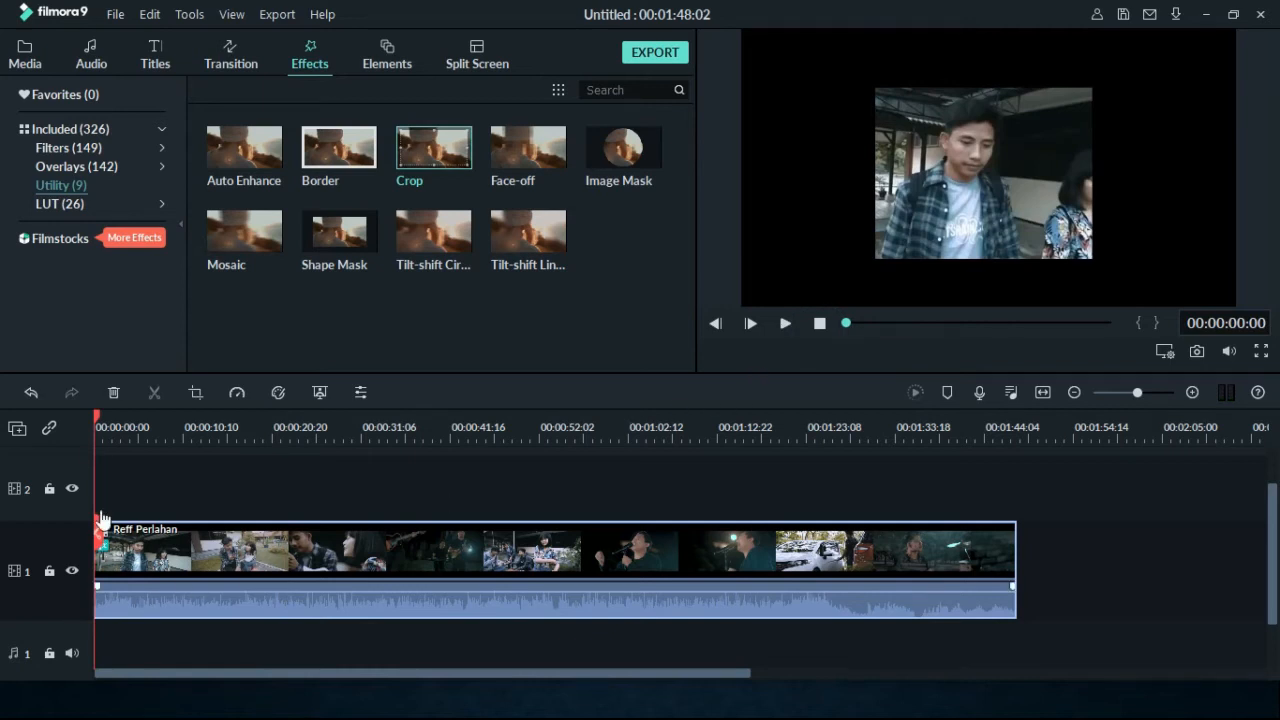
{"action": "left_click_drag", "start_coordinate": [97, 418], "coordinate": [196, 418]}
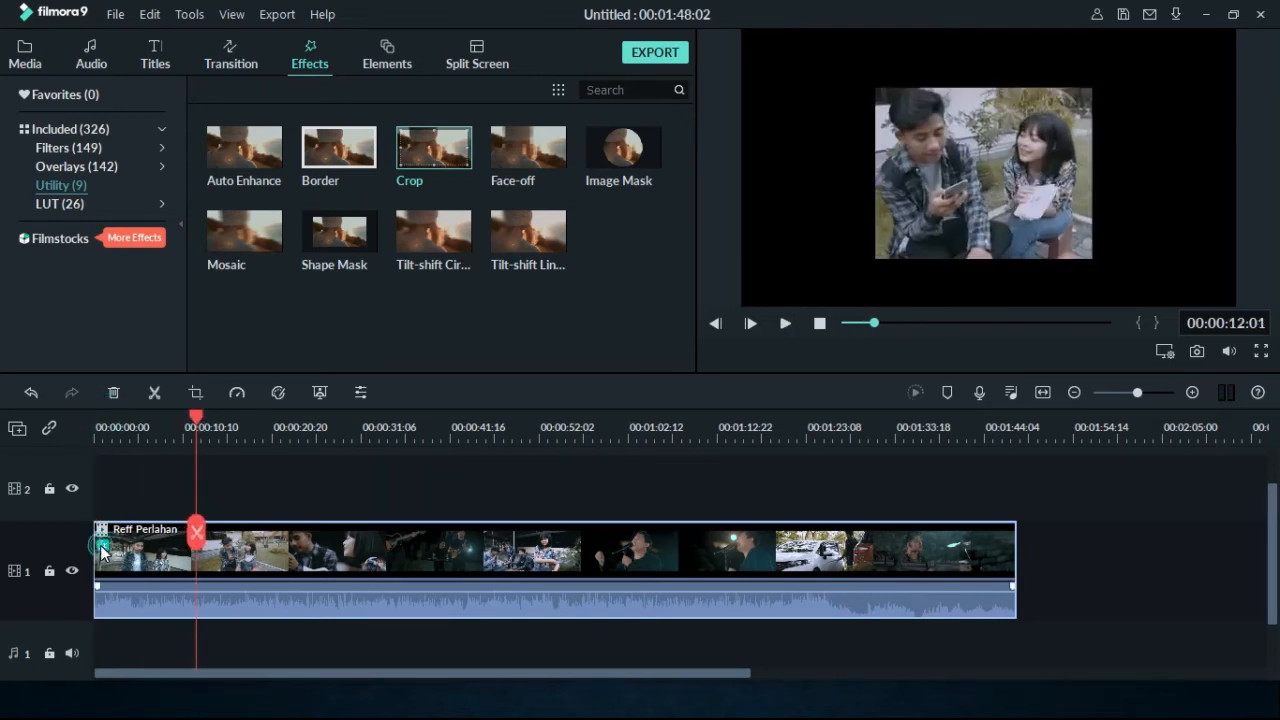
{"action": "left_click", "coordinate": [103, 546]}
{"action": "left_click", "coordinate": [631, 127]}
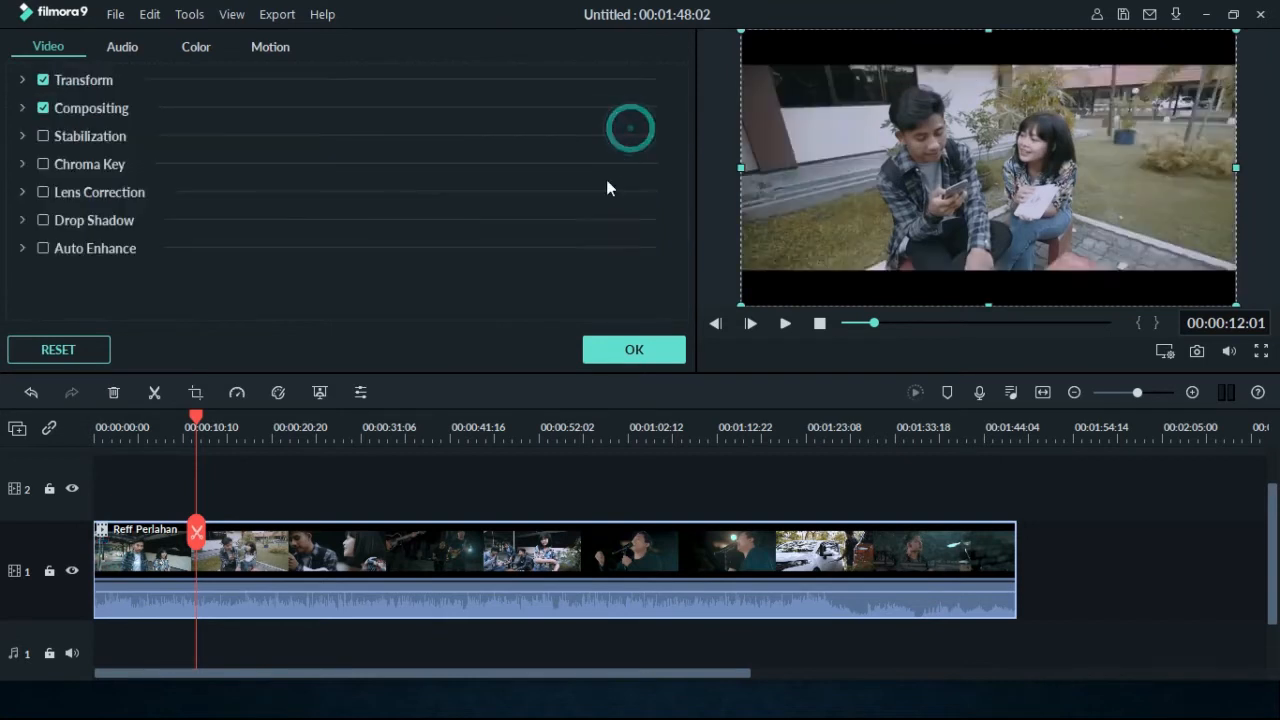
{"action": "left_click", "coordinate": [653, 354]}
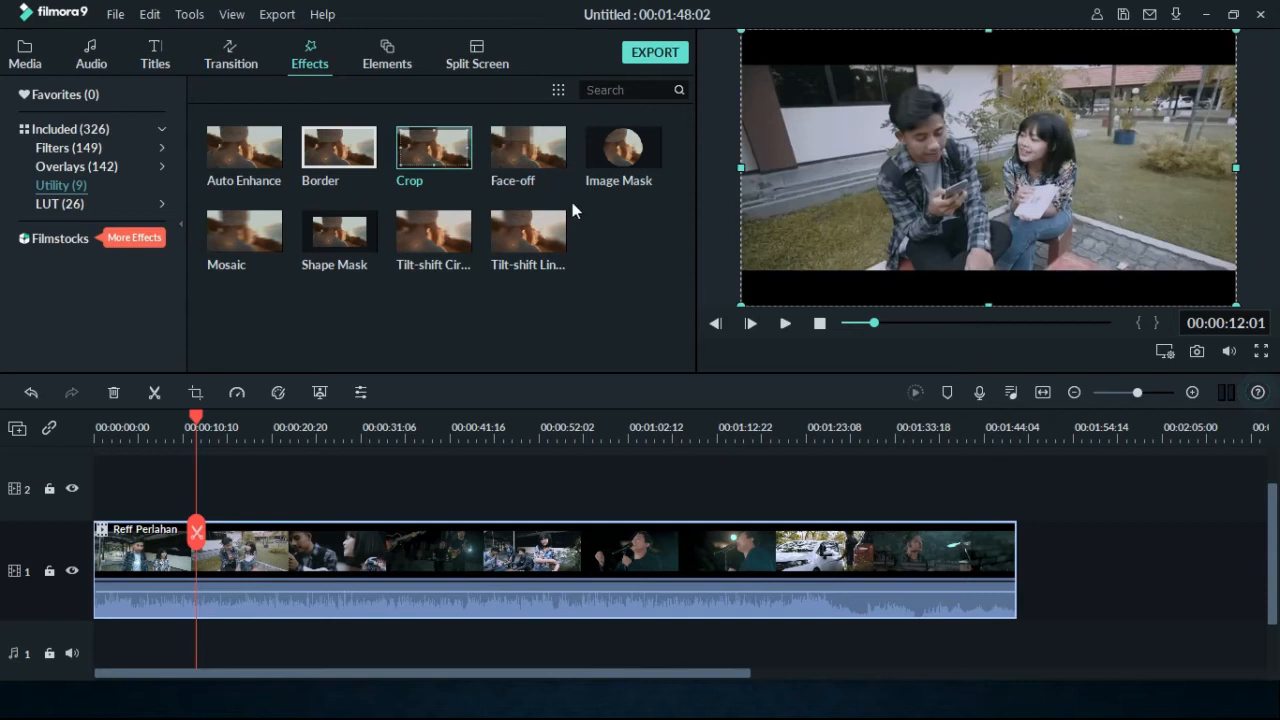
Preview the Face-off utility effect, and apply Image Mask with the heart preset to the Reff Perlahan clip.
{"action": "left_click", "coordinate": [545, 162]}
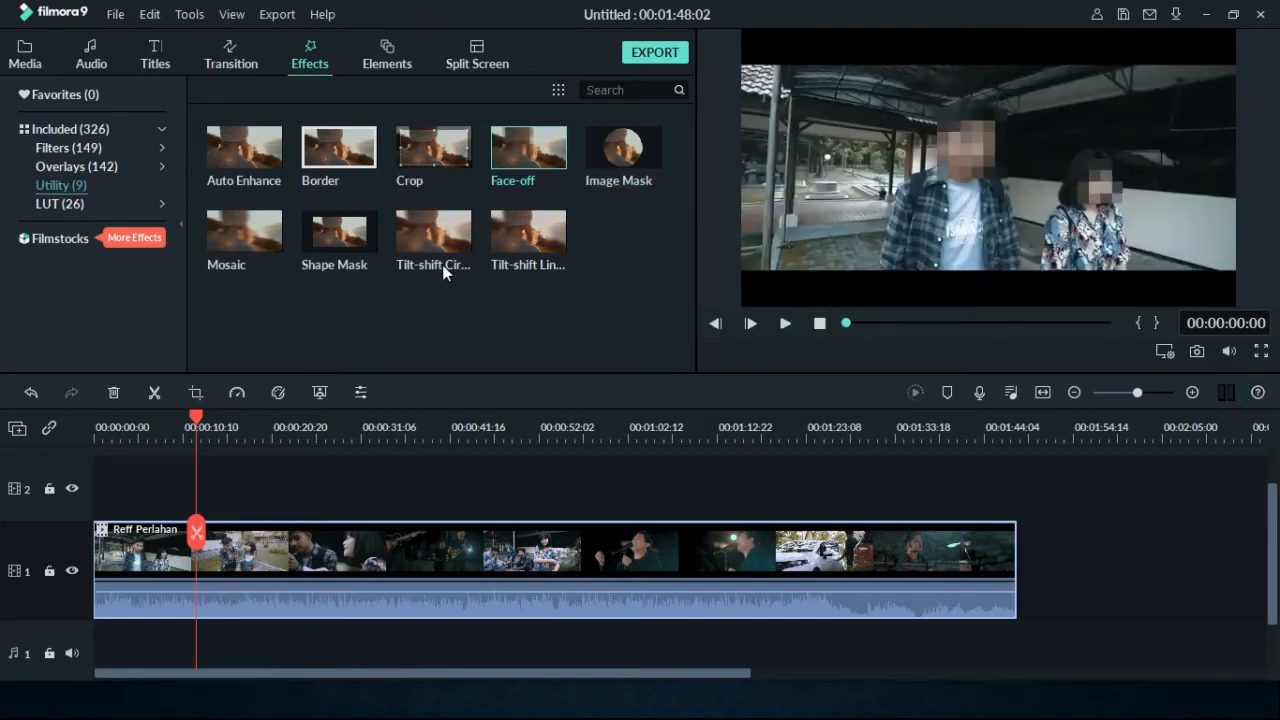
{"action": "left_click", "coordinate": [654, 159]}
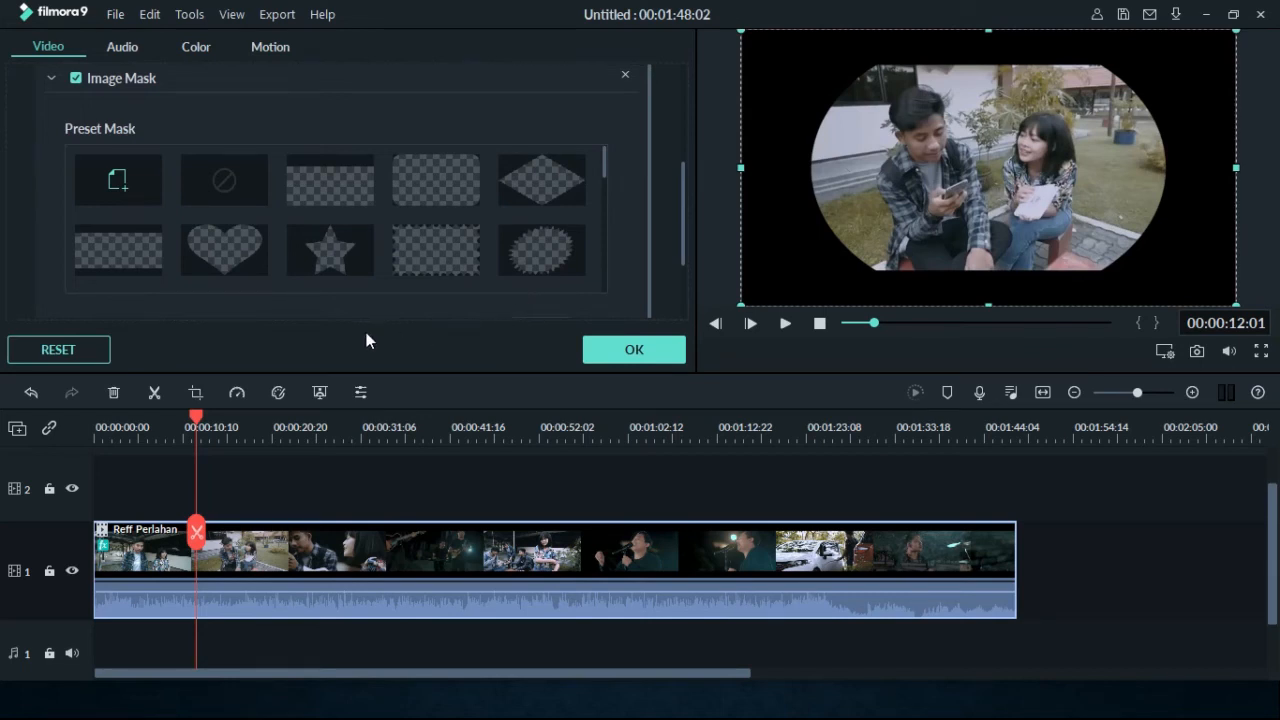
{"action": "left_click", "coordinate": [234, 268]}
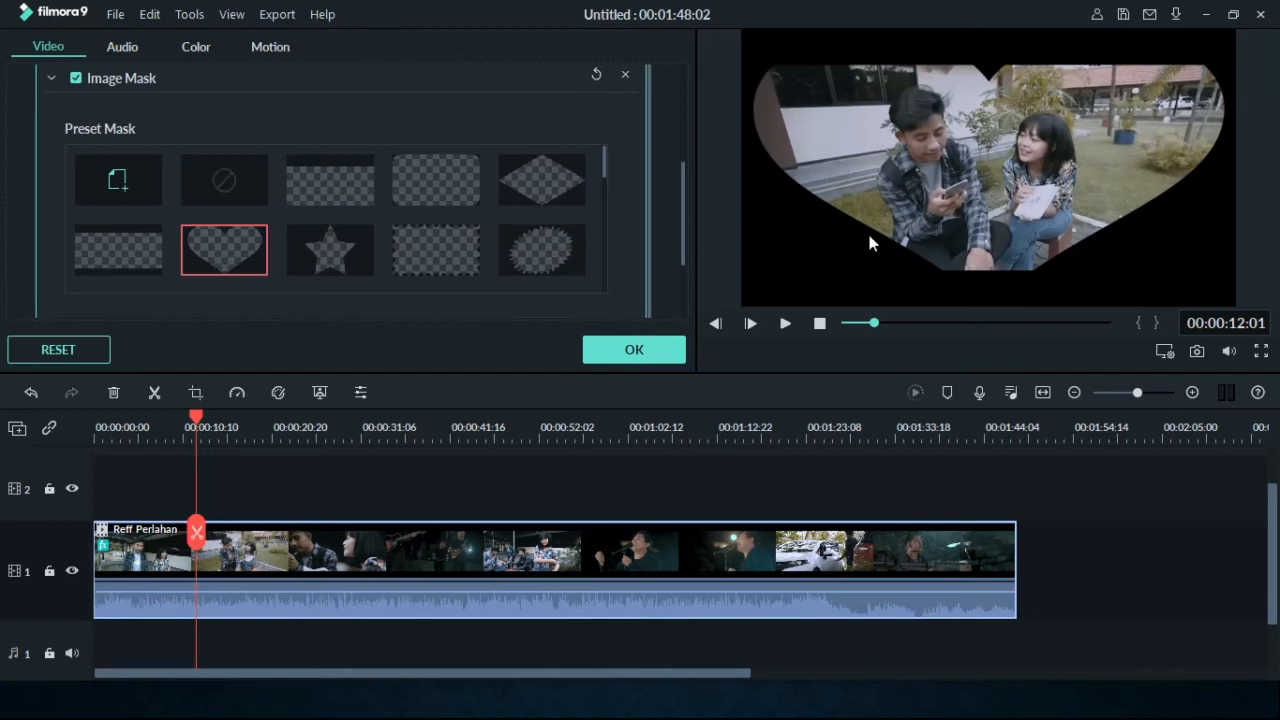
{"action": "left_click", "coordinate": [944, 194]}
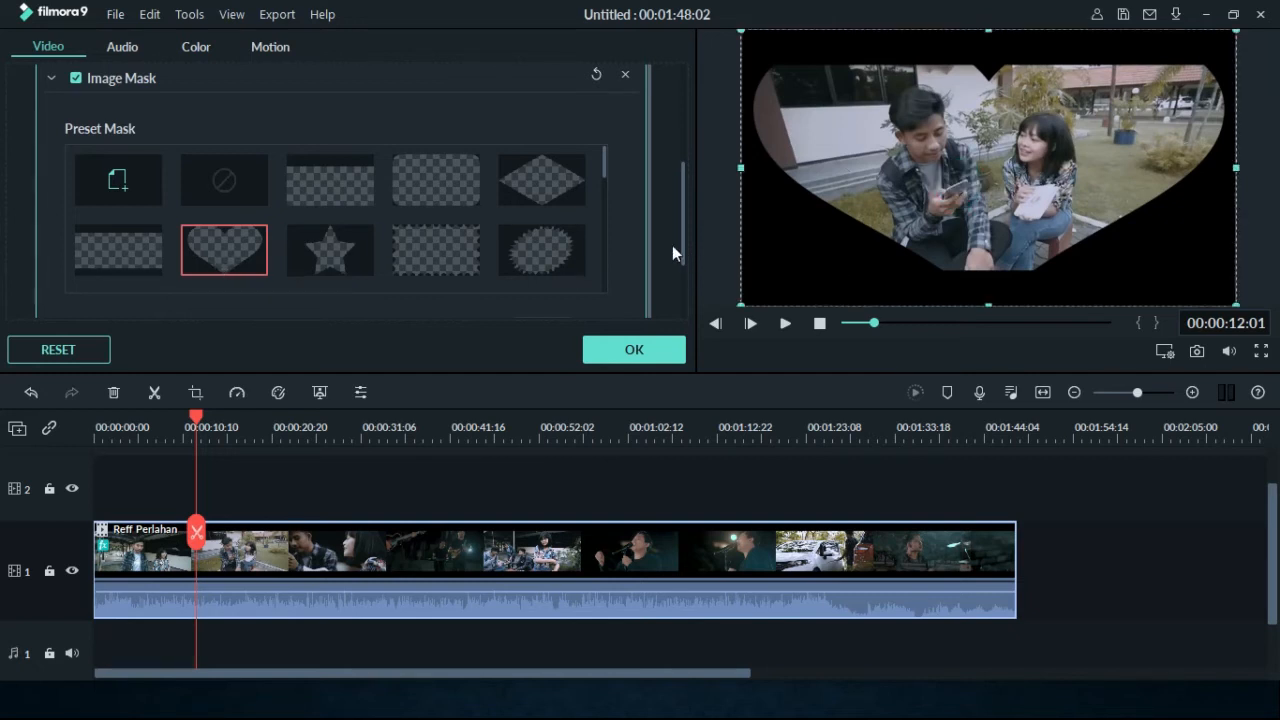
Set the heart mask's X to -5, Y to -48 and width to 48, and reduce its height.
{"action": "mouse_move", "coordinate": [683, 234]}
{"action": "left_mouse_down"}
{"action": "mouse_move", "coordinate": [691, 201]}
{"action": "mouse_move", "coordinate": [685, 277]}
{"action": "mouse_move", "coordinate": [691, 247]}
{"action": "left_mouse_up"}
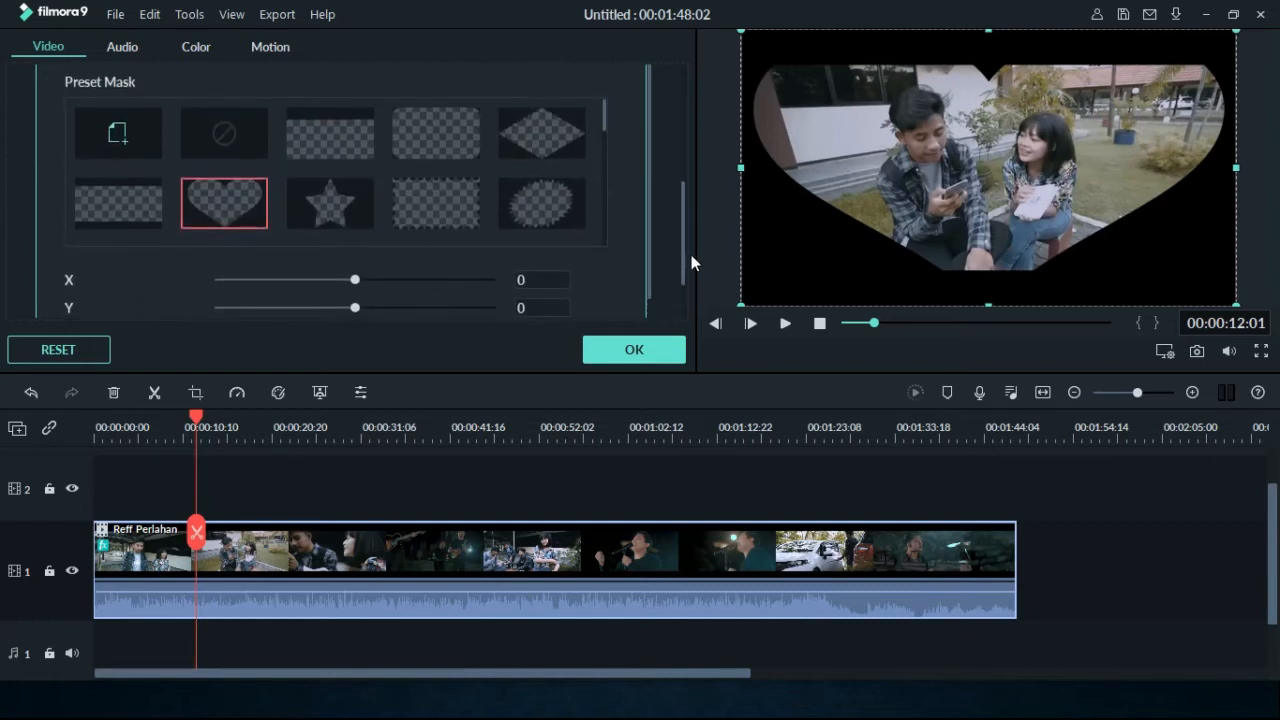
{"action": "mouse_move", "coordinate": [358, 280]}
{"action": "left_mouse_down"}
{"action": "mouse_move", "coordinate": [326, 280]}
{"action": "mouse_move", "coordinate": [355, 280]}
{"action": "left_mouse_up"}
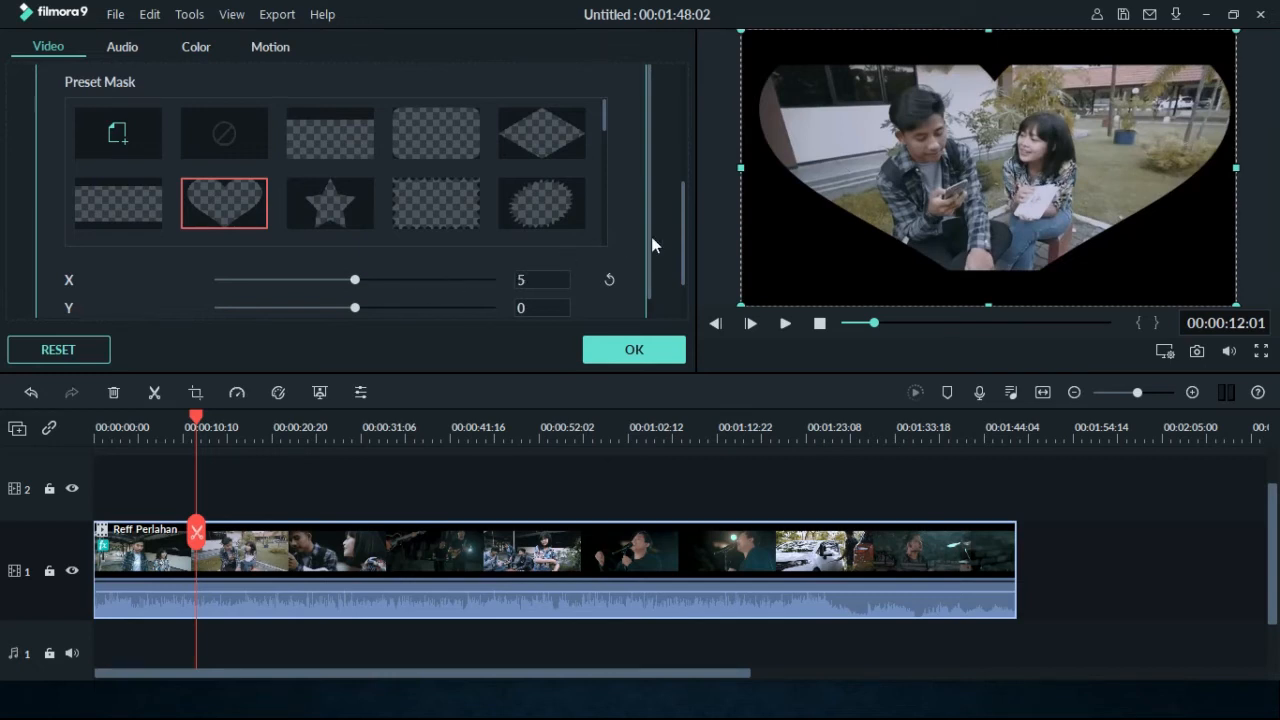
{"action": "scroll", "coordinate": [651, 237], "scroll_direction": "down", "scroll_amount": 2}
{"action": "left_click_drag", "start_coordinate": [495, 298], "coordinate": [383, 307]}
{"action": "left_click_drag", "start_coordinate": [357, 273], "coordinate": [357, 245]}
{"action": "left_click_drag", "start_coordinate": [382, 298], "coordinate": [354, 243]}
Play back the heart-masked clip and remove the Image Mask effect from it.
{"action": "left_click", "coordinate": [786, 323]}
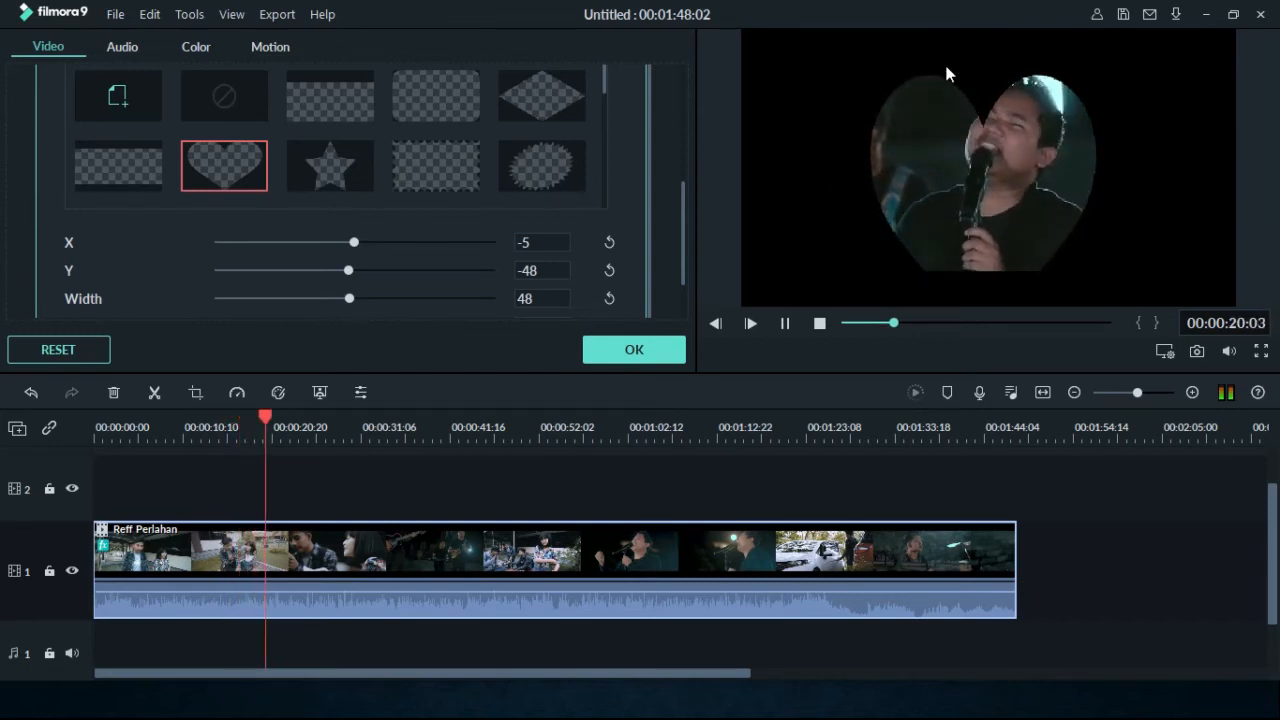
{"action": "left_click", "coordinate": [819, 323]}
{"action": "scroll", "coordinate": [648, 291], "scroll_direction": "up", "scroll_amount": 1}
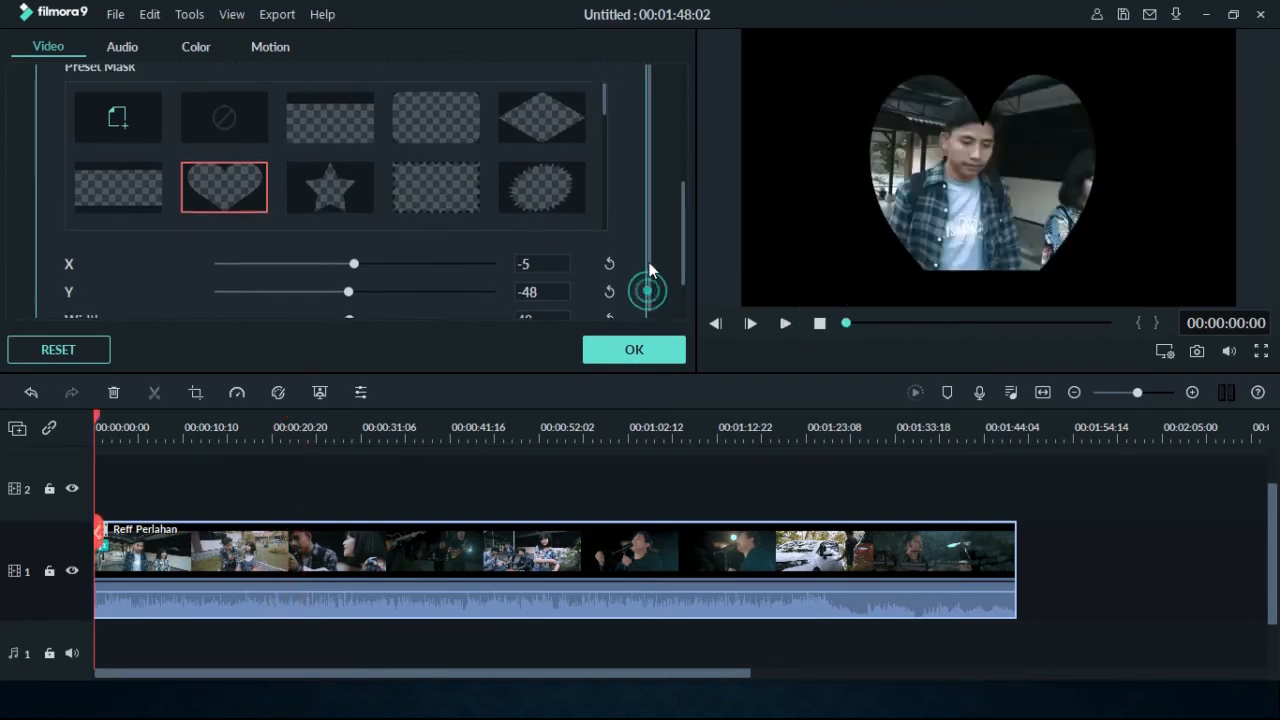
{"action": "scroll", "coordinate": [682, 260], "scroll_direction": "up", "scroll_amount": 1}
{"action": "left_click_drag", "start_coordinate": [682, 262], "coordinate": [683, 220]}
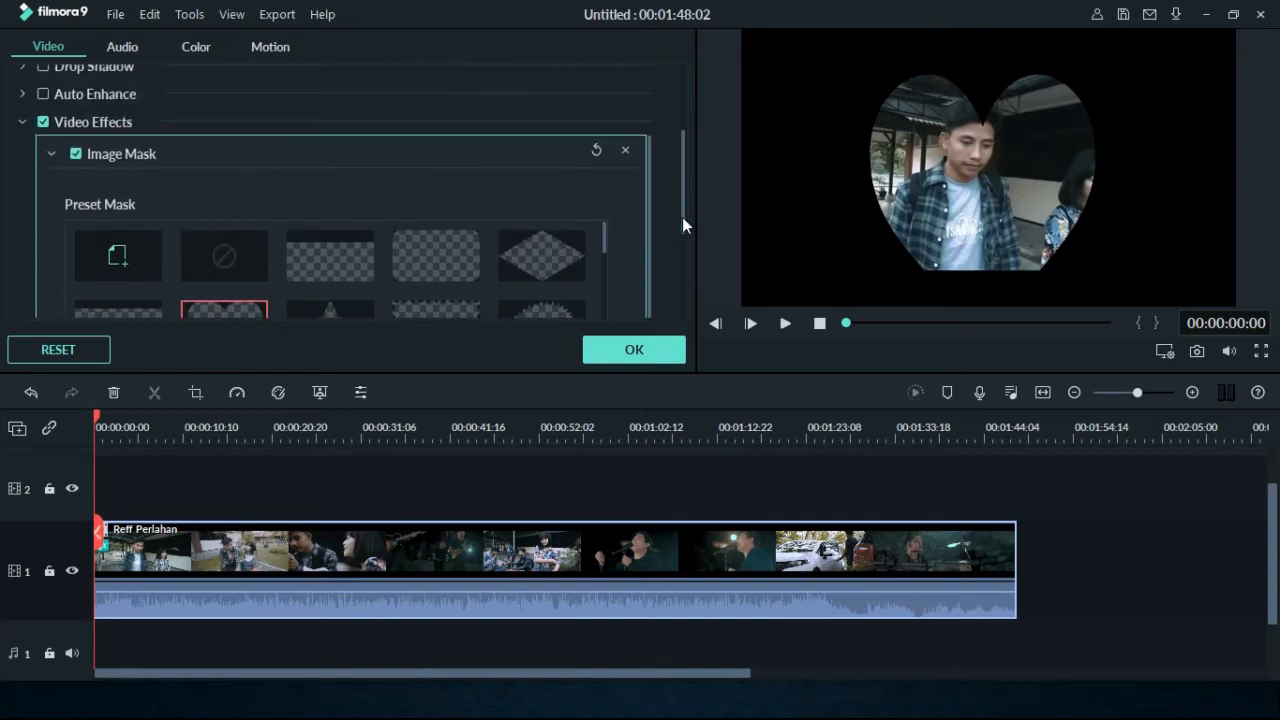
{"action": "left_click", "coordinate": [625, 152]}
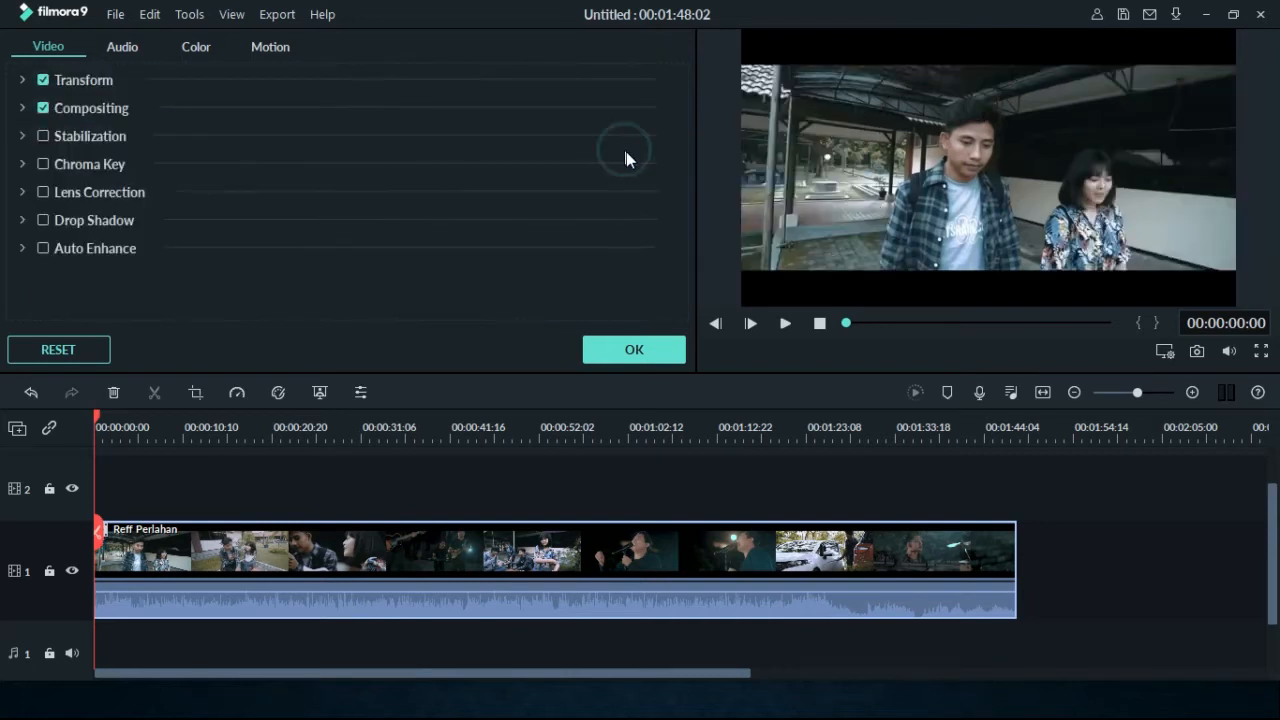
{"action": "left_click", "coordinate": [617, 349]}
Preview the Mosaic utility effect by playing it on the video.
{"action": "left_click", "coordinate": [263, 242]}
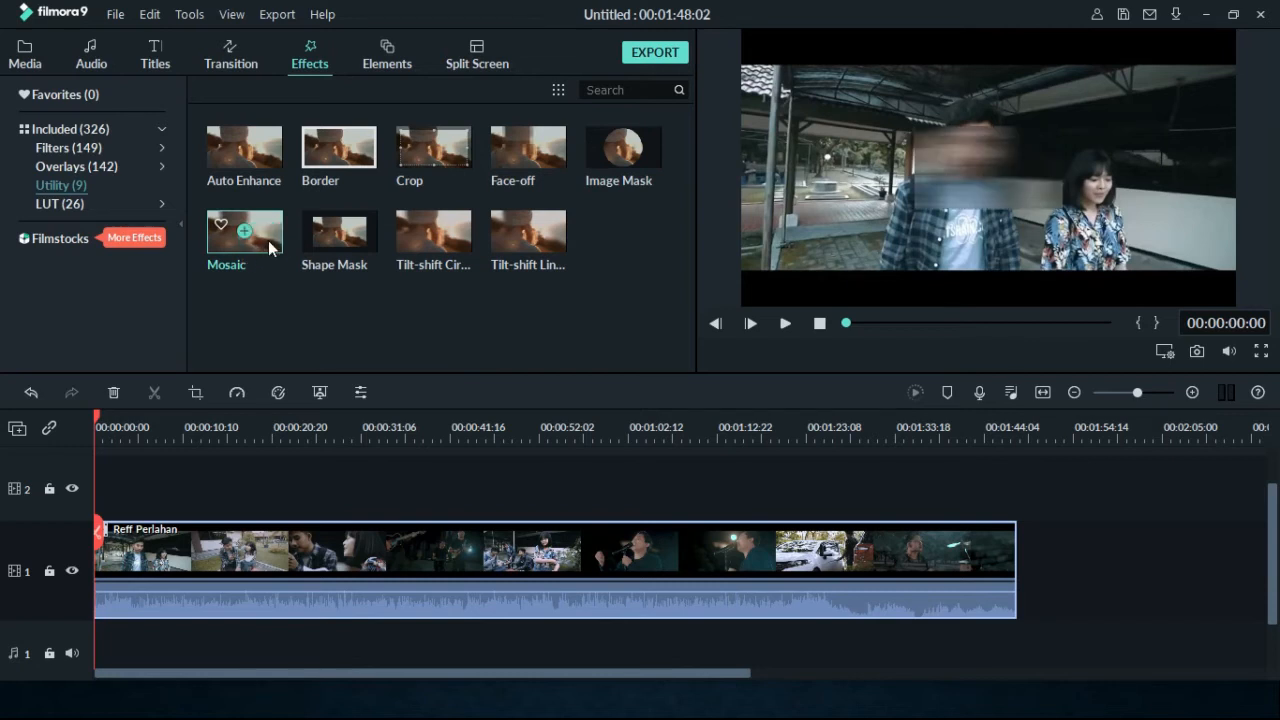
{"action": "left_click", "coordinate": [780, 322]}
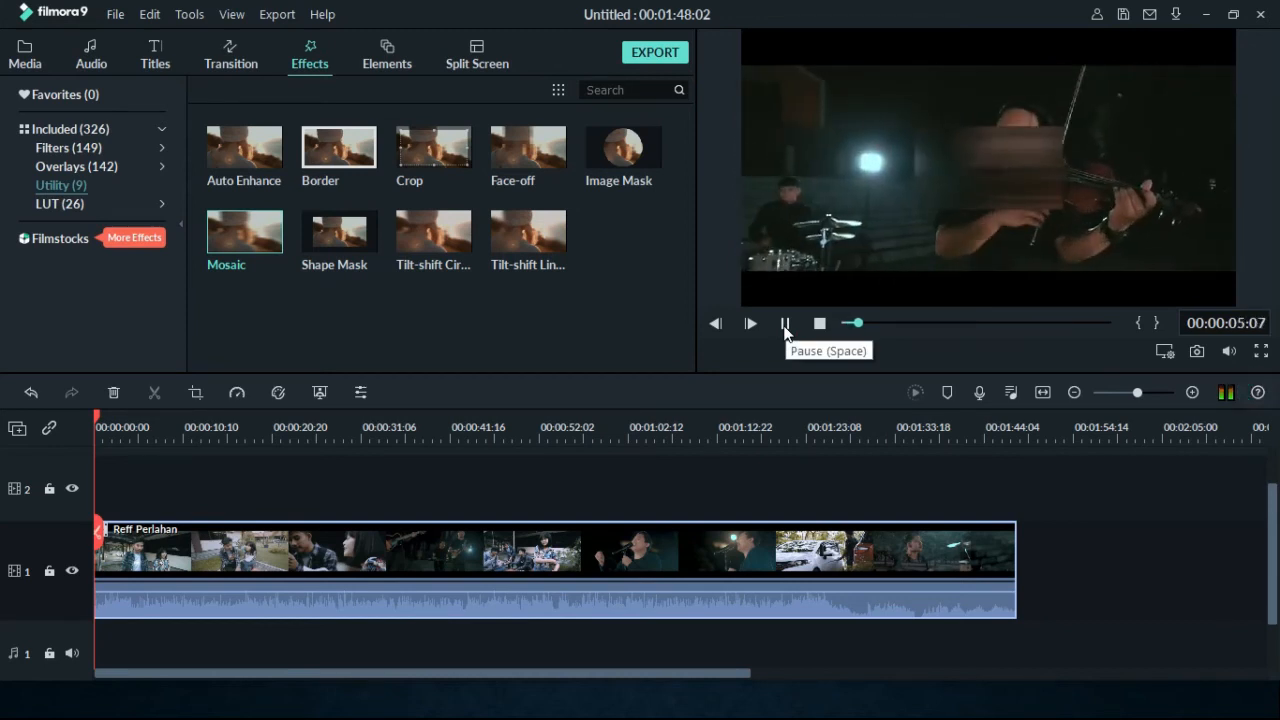
{"action": "left_click", "coordinate": [819, 323]}
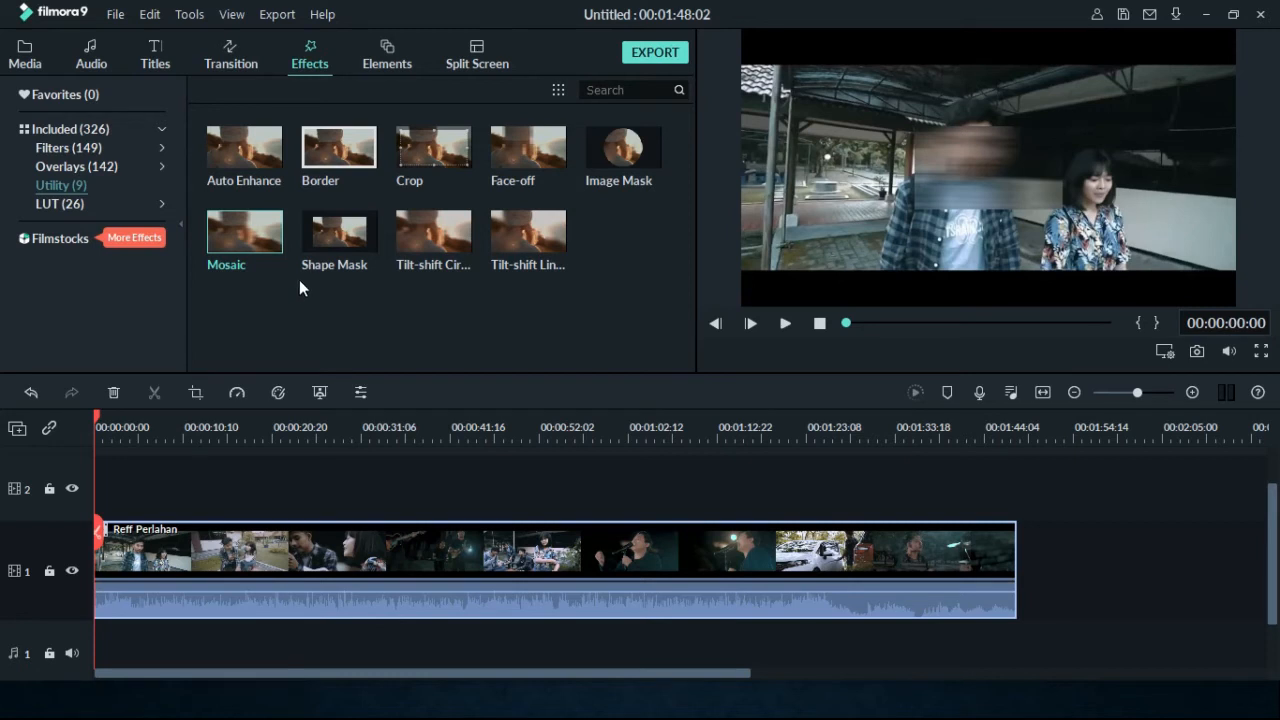
Preview the Shape Mask utility effect, apply it to the Reff Perlahan clip and show its settings.
{"action": "left_click", "coordinate": [368, 240]}
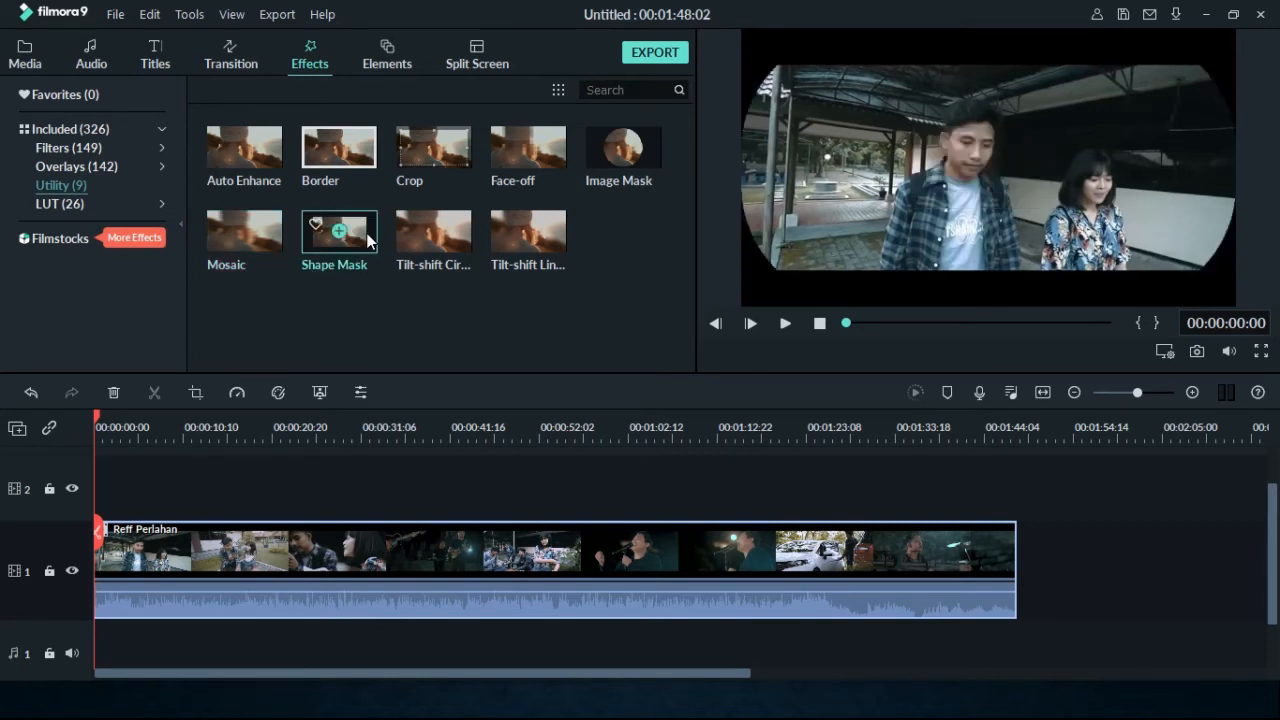
{"action": "left_click", "coordinate": [365, 235]}
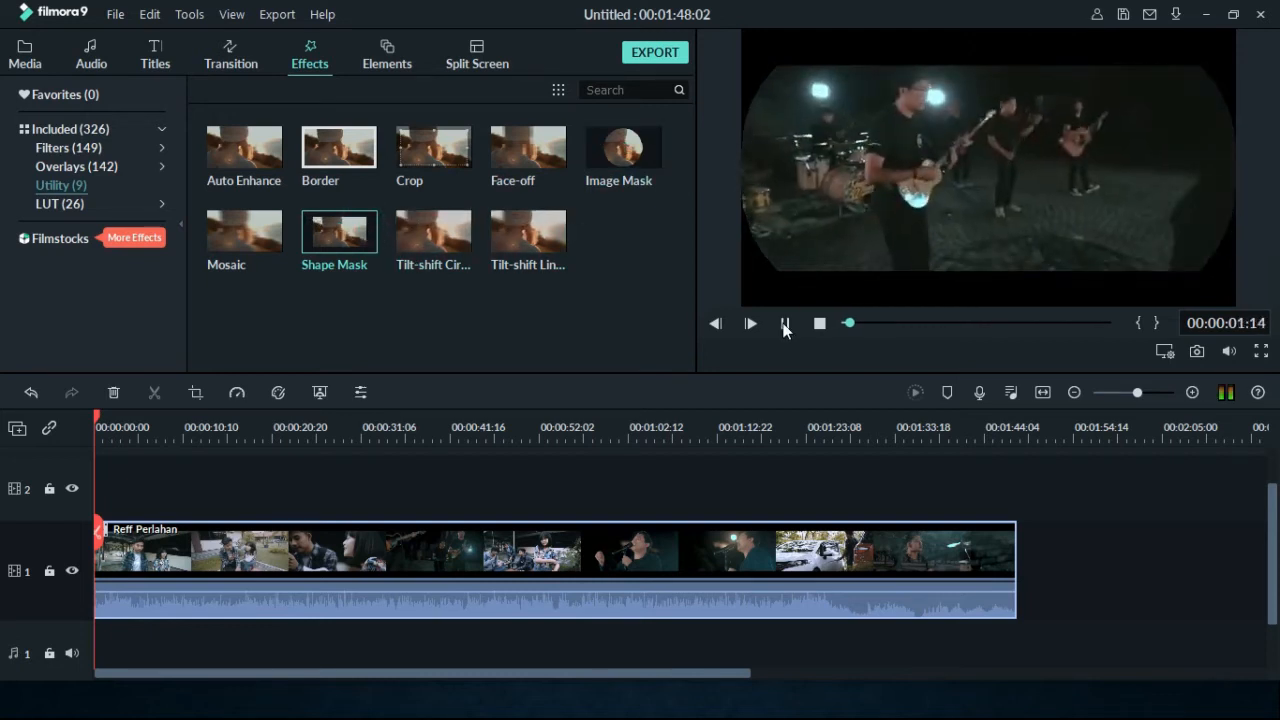
{"action": "left_click_drag", "start_coordinate": [347, 258], "coordinate": [261, 543]}
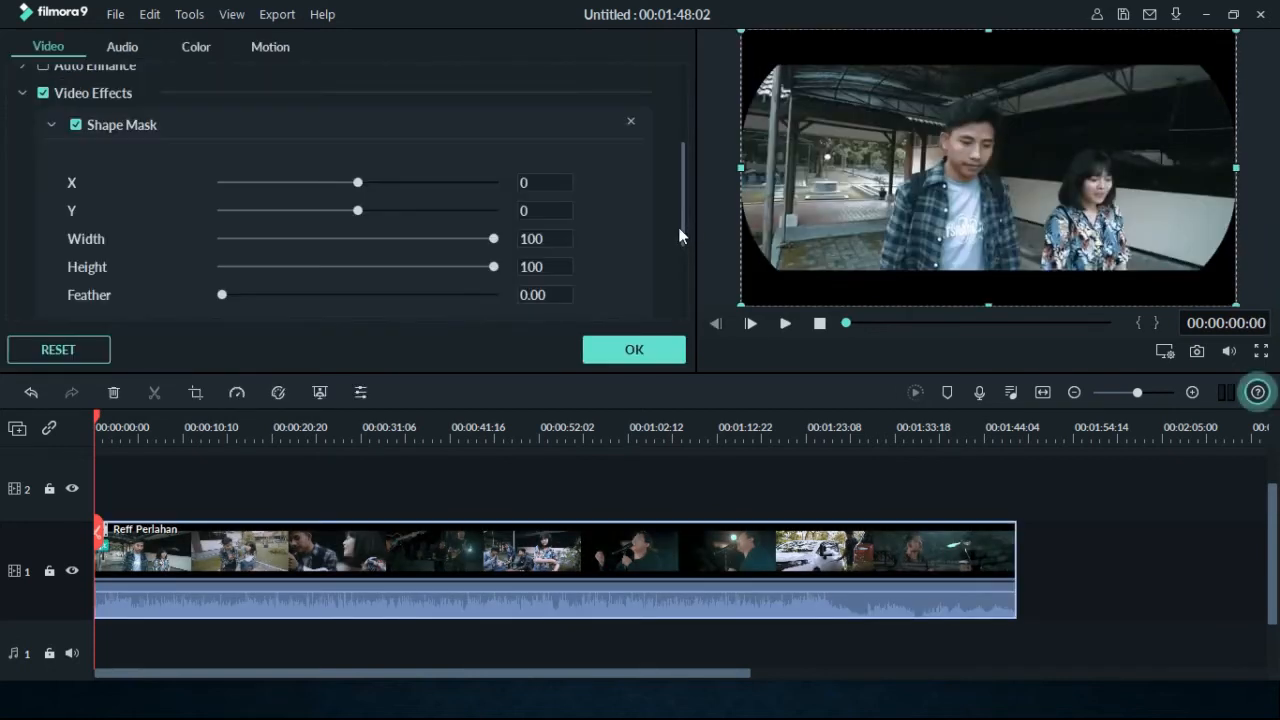
{"action": "mouse_move", "coordinate": [684, 221]}
{"action": "left_mouse_down"}
{"action": "mouse_move", "coordinate": [667, 313]}
{"action": "mouse_move", "coordinate": [688, 212]}
{"action": "left_mouse_up"}
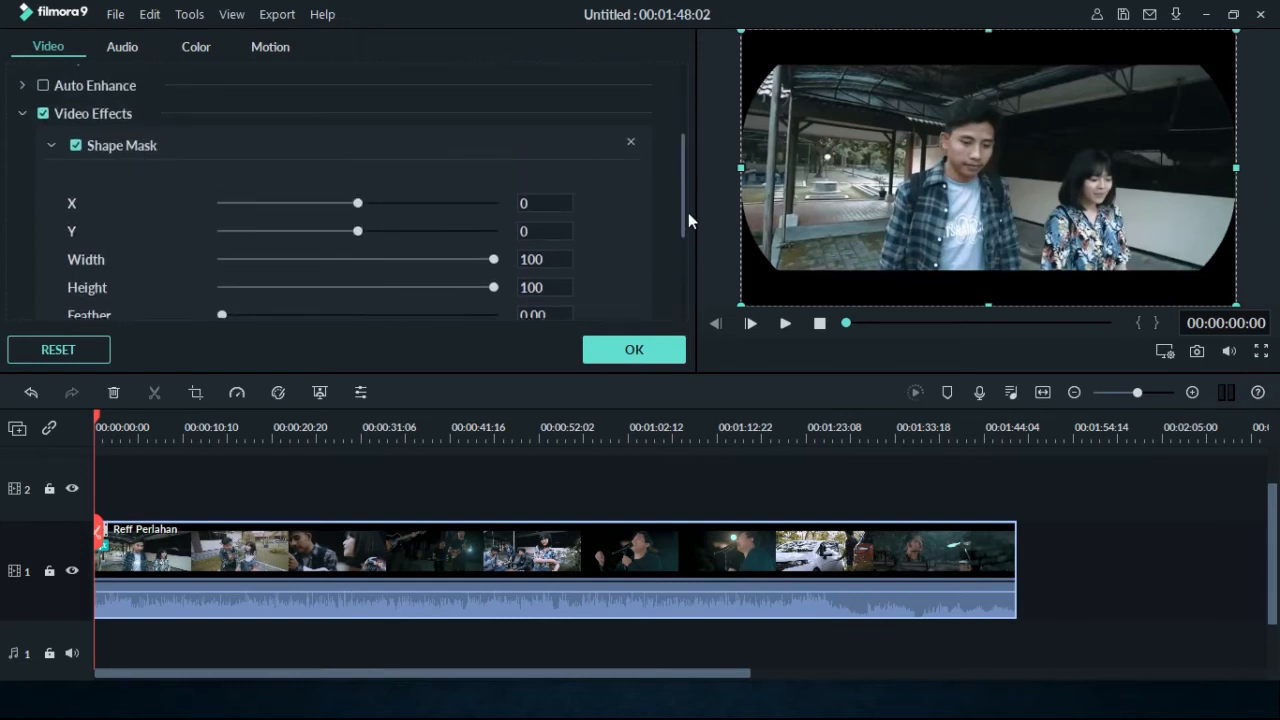
Try the shape mask's X at 5 and Y at -21, and reset both to their defaults.
{"action": "mouse_move", "coordinate": [358, 208]}
{"action": "left_mouse_down"}
{"action": "mouse_move", "coordinate": [340, 206]}
{"action": "mouse_move", "coordinate": [367, 210]}
{"action": "mouse_move", "coordinate": [332, 233]}
{"action": "mouse_move", "coordinate": [356, 229]}
{"action": "left_mouse_up"}
{"action": "left_click", "coordinate": [356, 229]}
{"action": "left_click", "coordinate": [356, 229]}
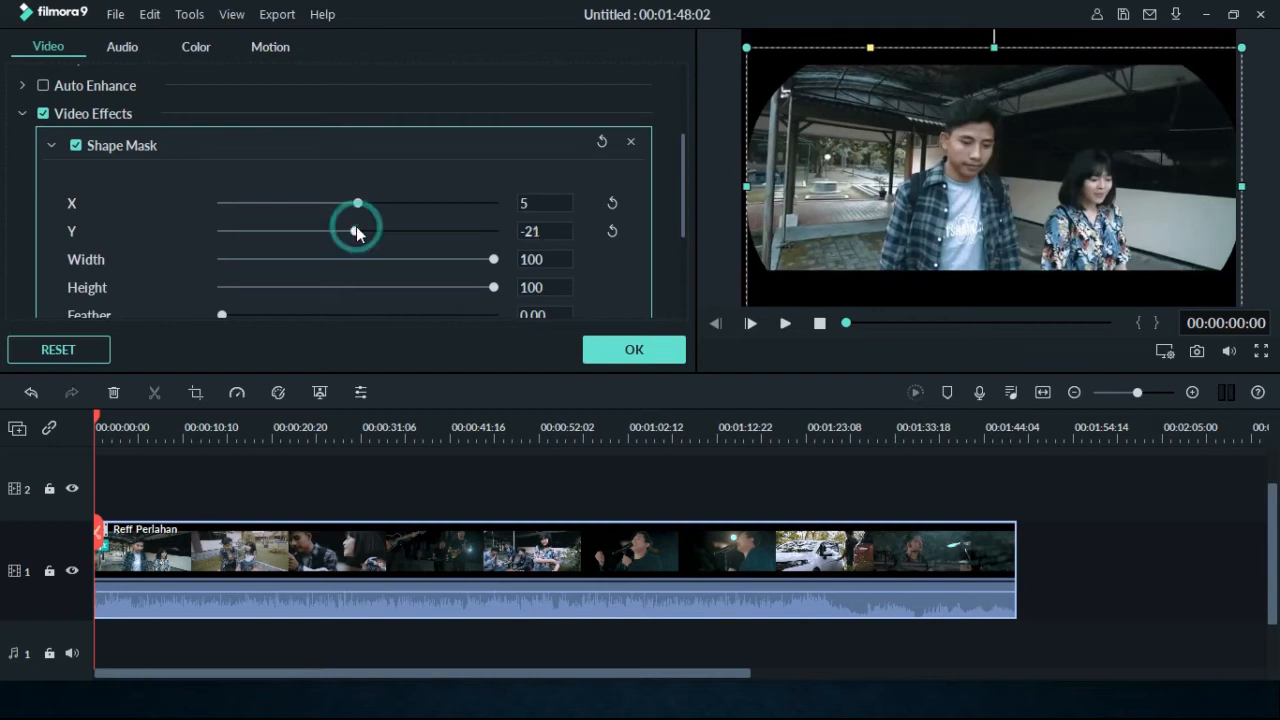
{"action": "left_click", "coordinate": [356, 229]}
{"action": "left_click", "coordinate": [612, 231]}
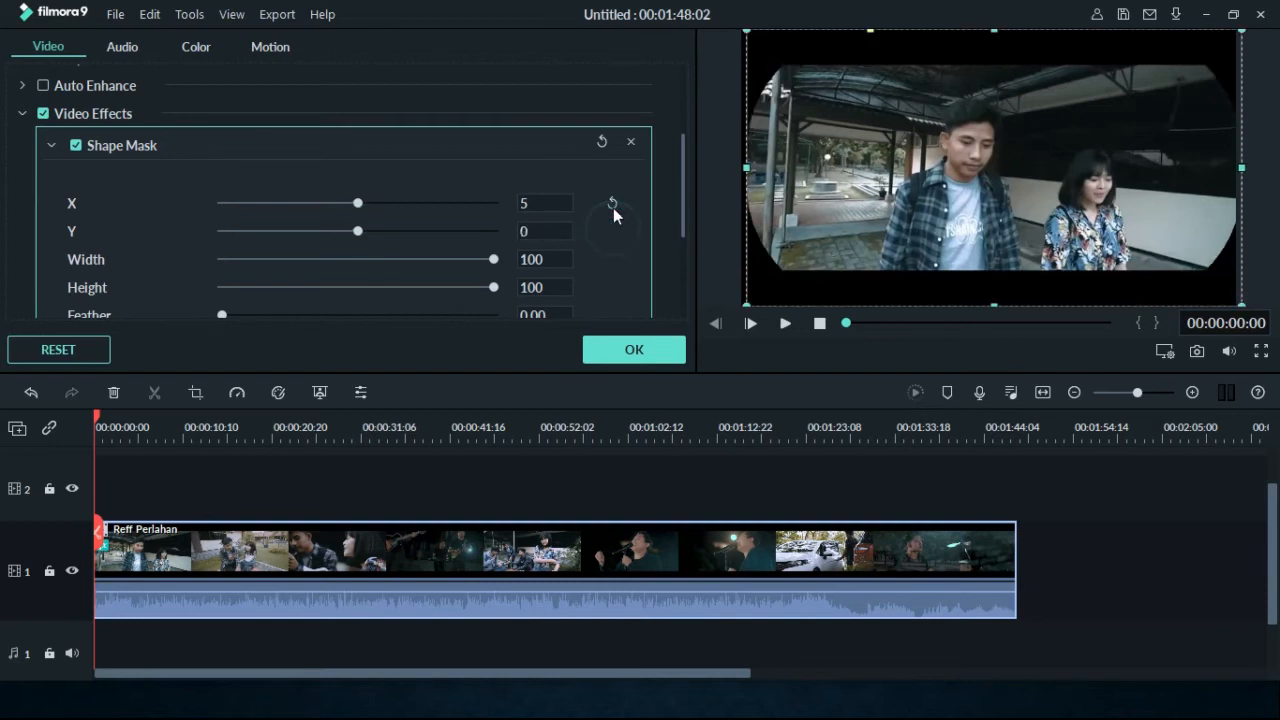
{"action": "left_click", "coordinate": [612, 203]}
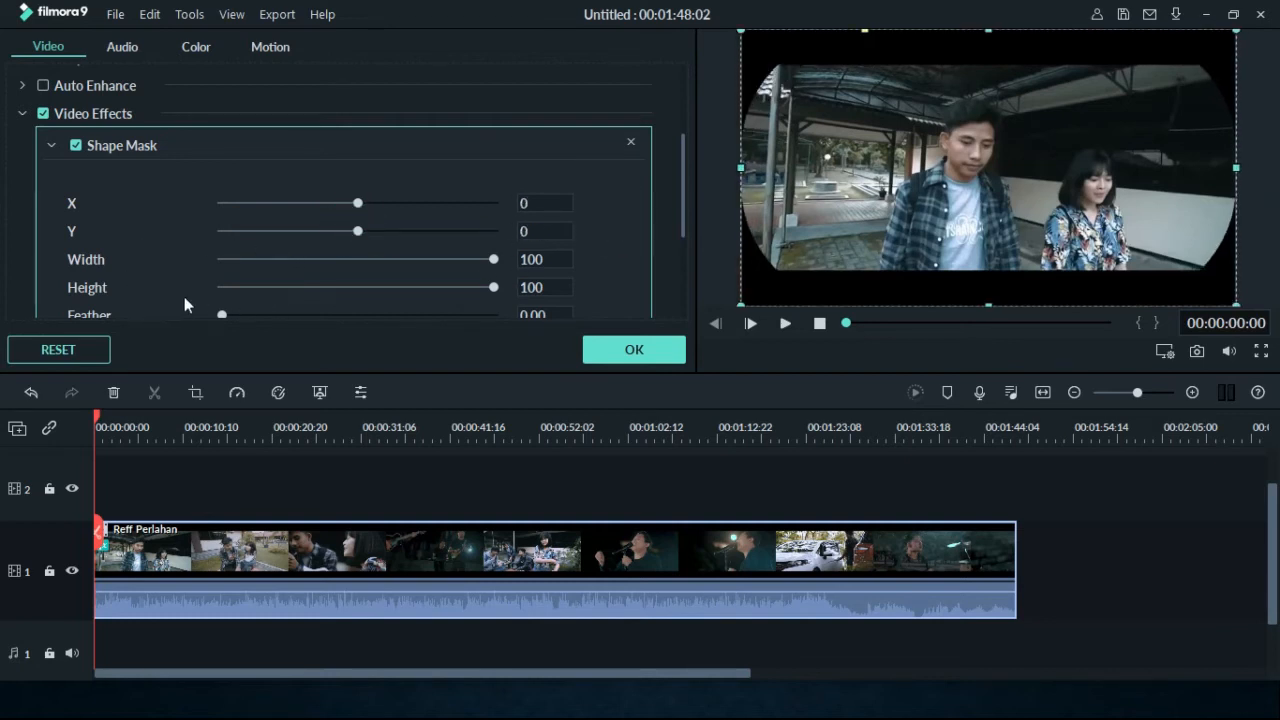
Set the shape mask's width to 81, height to 83 and feather to 83.10.
{"action": "left_click_drag", "start_coordinate": [495, 260], "coordinate": [422, 292]}
{"action": "left_click_drag", "start_coordinate": [228, 316], "coordinate": [188, 316]}
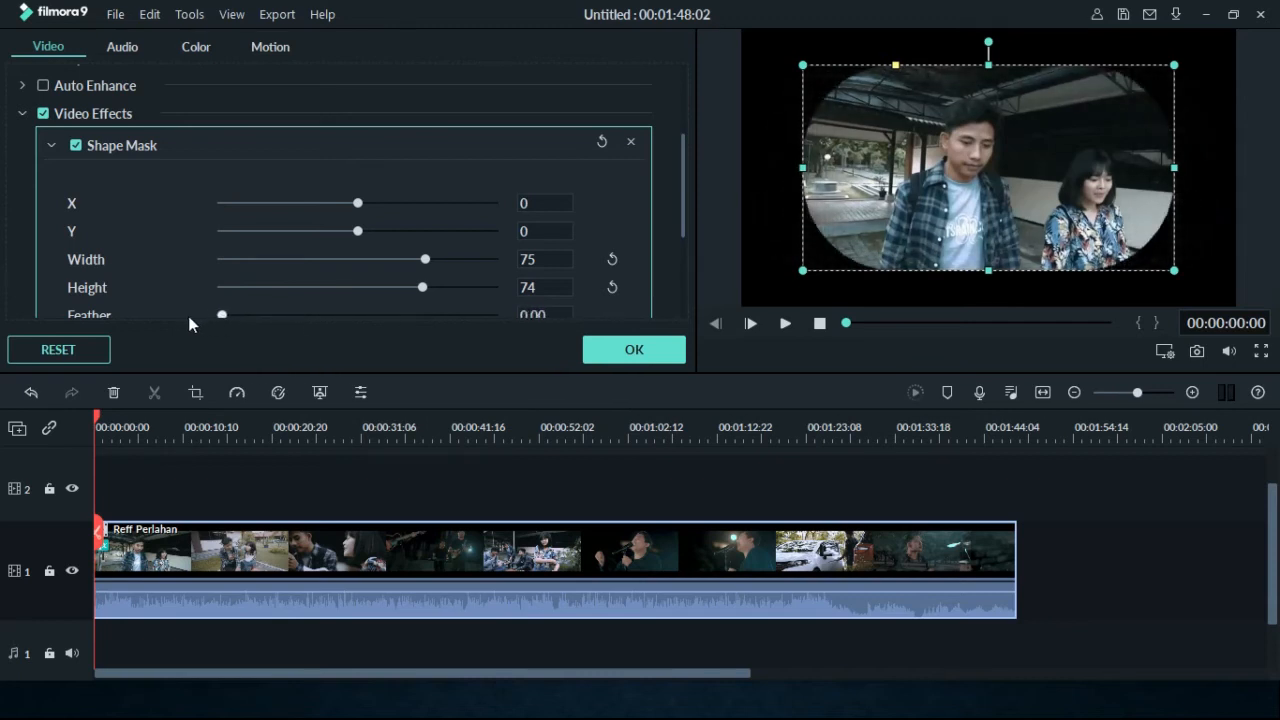
{"action": "left_click_drag", "start_coordinate": [422, 288], "coordinate": [441, 266]}
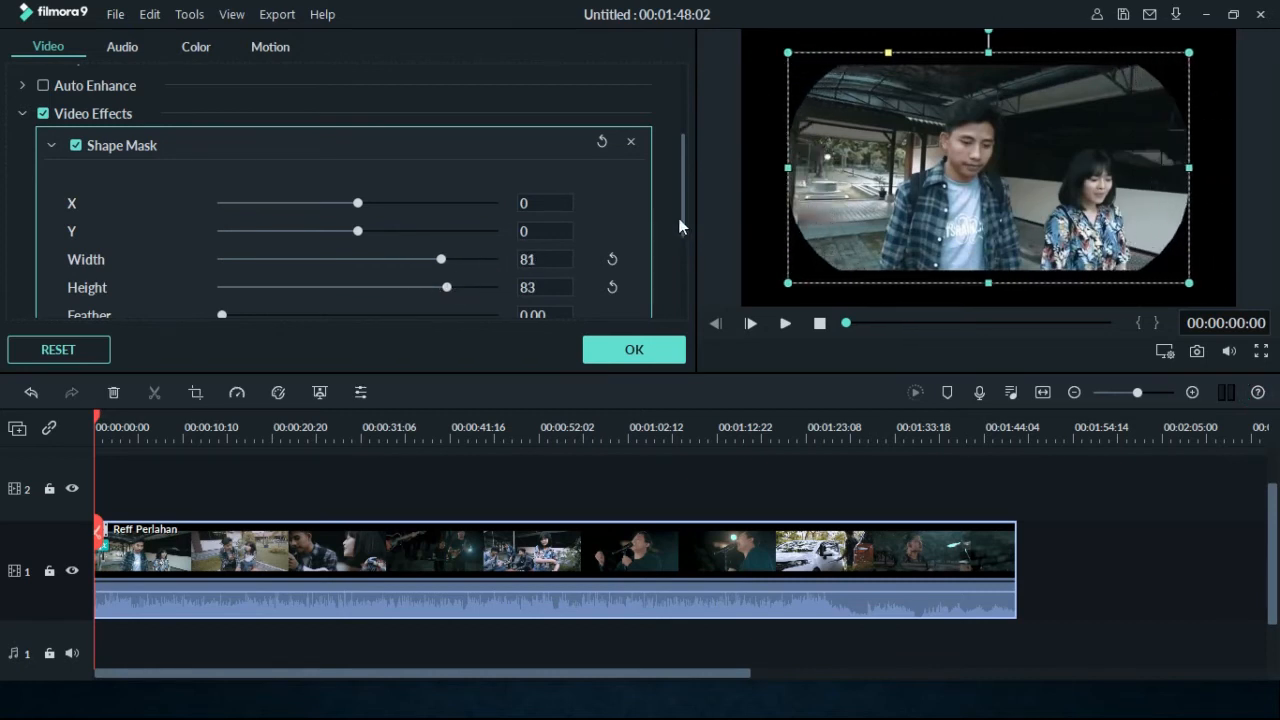
{"action": "left_click_drag", "start_coordinate": [683, 231], "coordinate": [681, 250]}
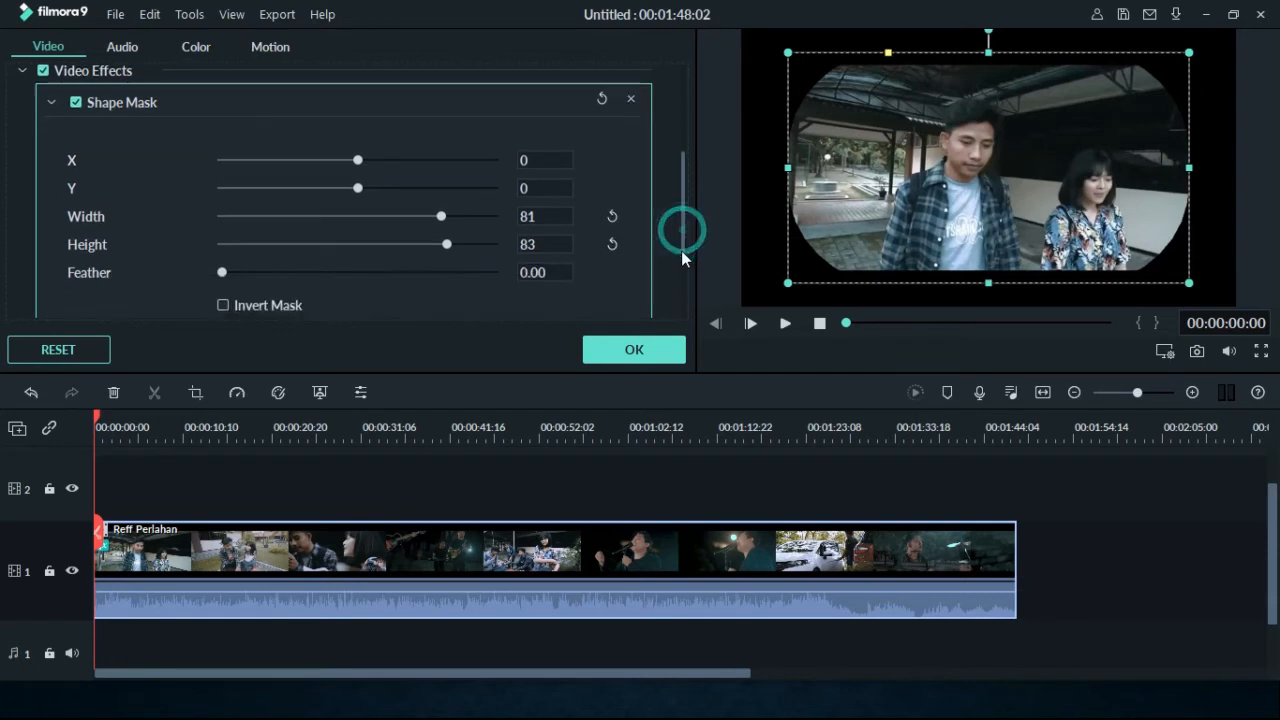
{"action": "left_click_drag", "start_coordinate": [222, 261], "coordinate": [448, 276]}
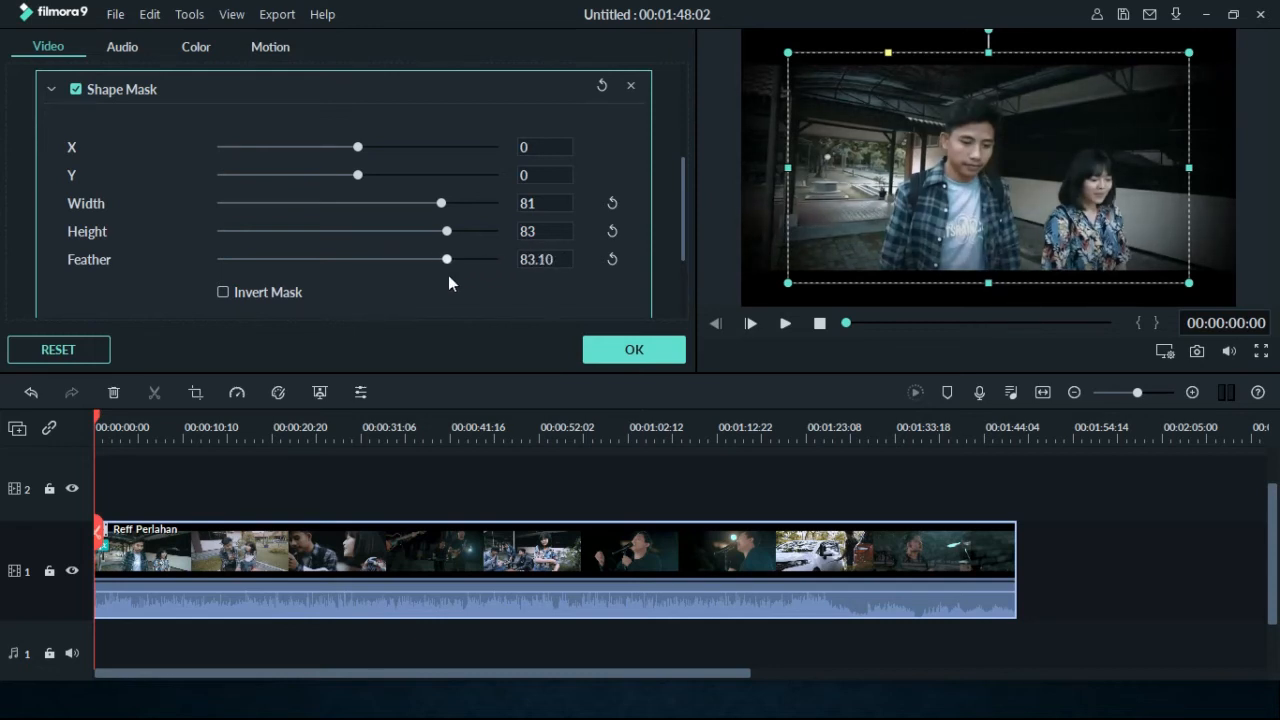
Set the shape mask's feather to 43.10 and height to 41, playing the clip before and after the change.
{"action": "left_click", "coordinate": [785, 323]}
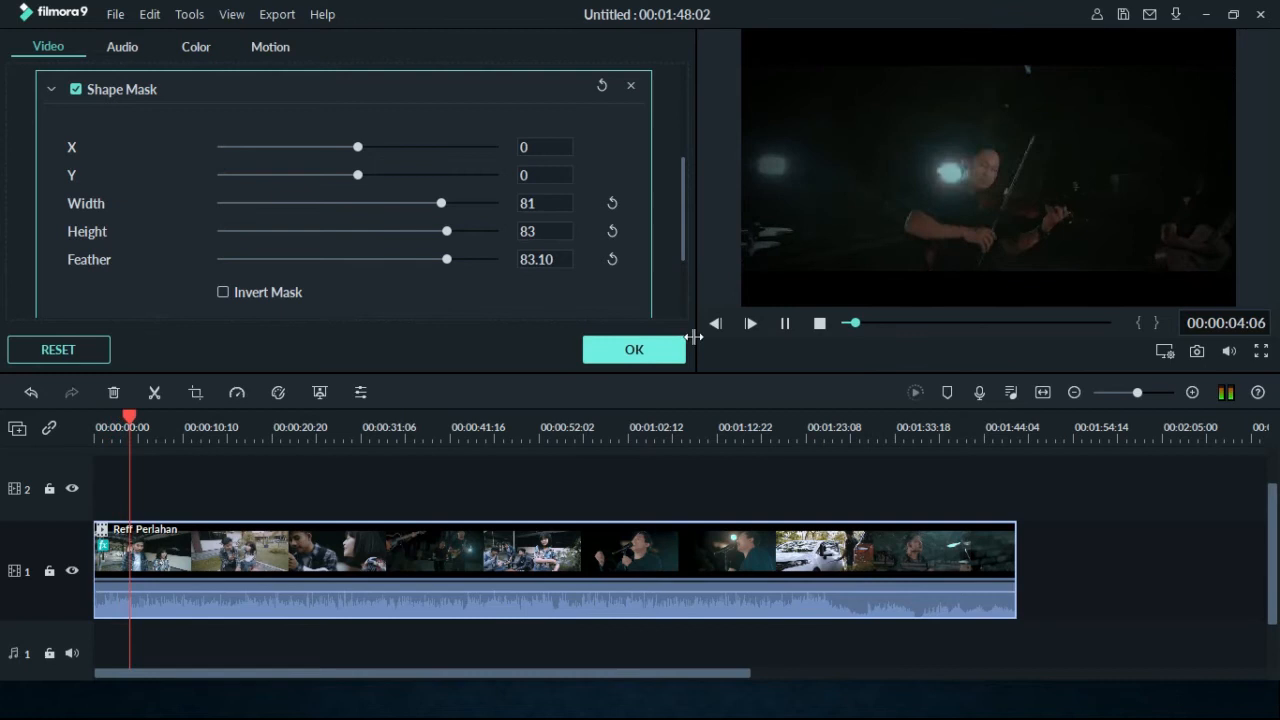
{"action": "left_click", "coordinate": [785, 323]}
{"action": "left_click_drag", "start_coordinate": [450, 257], "coordinate": [339, 260]}
{"action": "left_click_drag", "start_coordinate": [449, 233], "coordinate": [335, 242]}
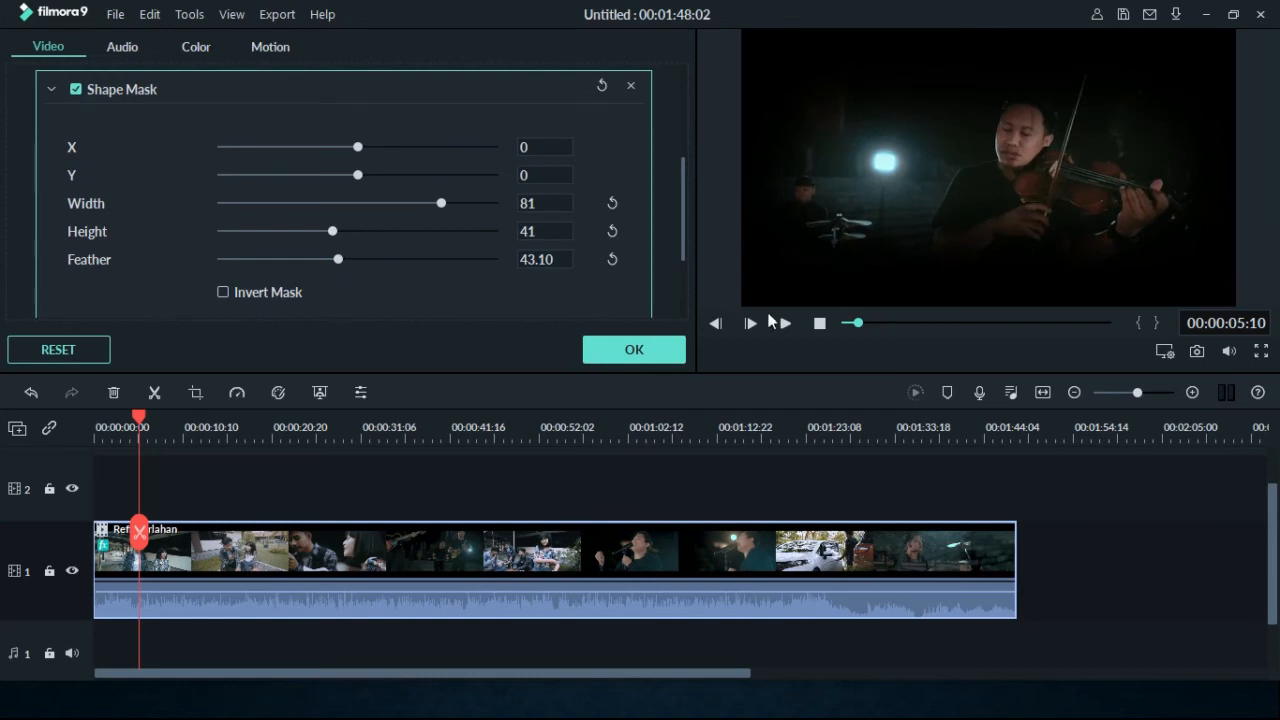
{"action": "left_click", "coordinate": [785, 323]}
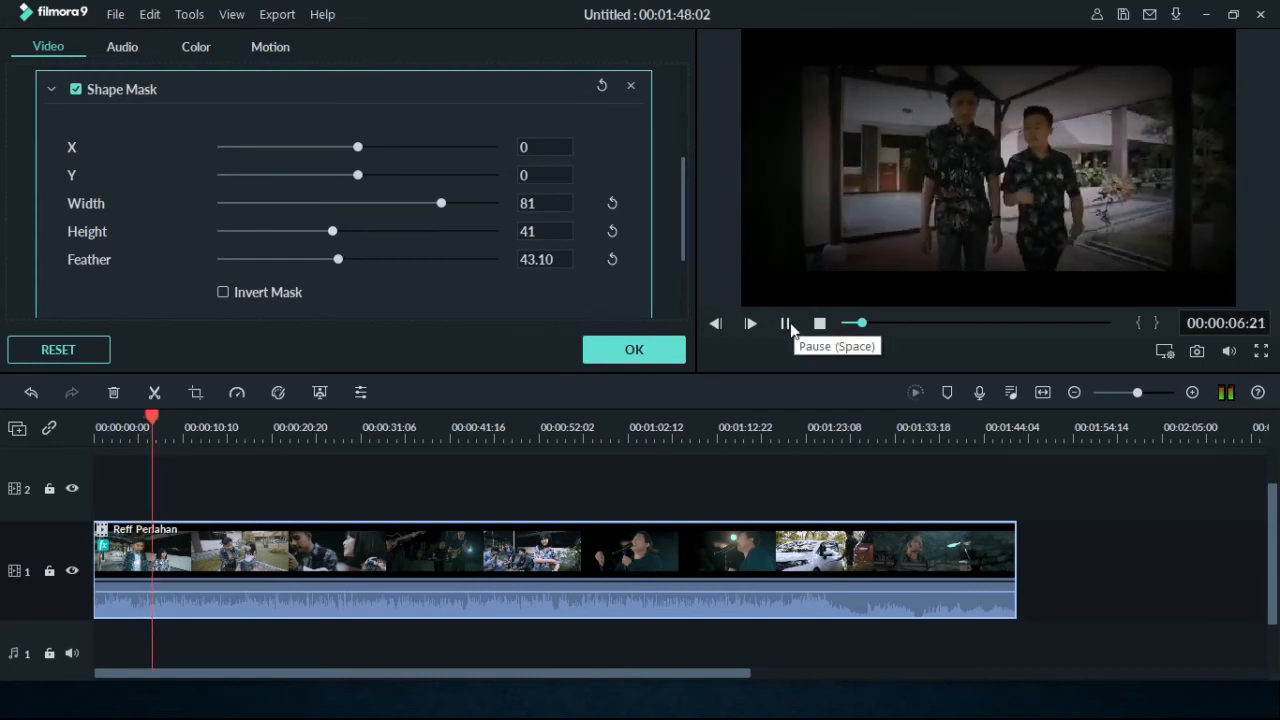
{"action": "left_click", "coordinate": [819, 323]}
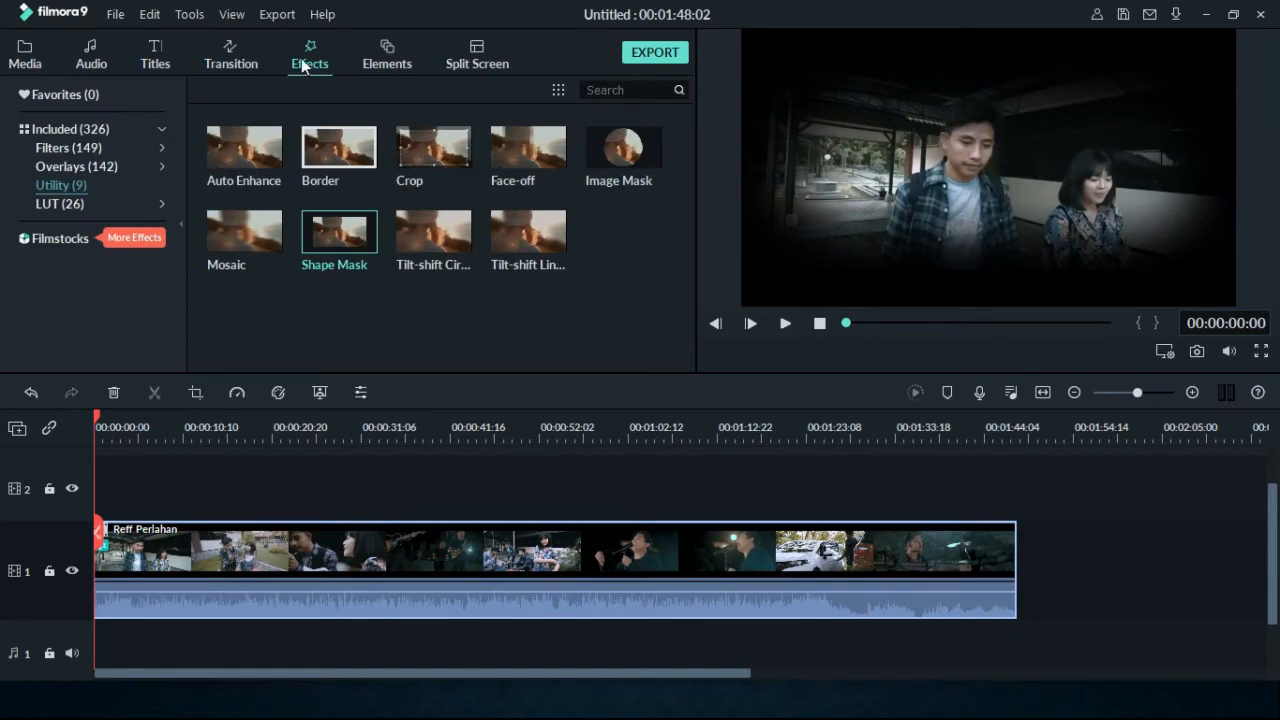
Remove the Shape Mask effect from the Reff Perlahan clip, close its settings and deselect the clip.
{"action": "left_click", "coordinate": [89, 150]}
{"action": "left_click_drag", "start_coordinate": [691, 230], "coordinate": [693, 306]}
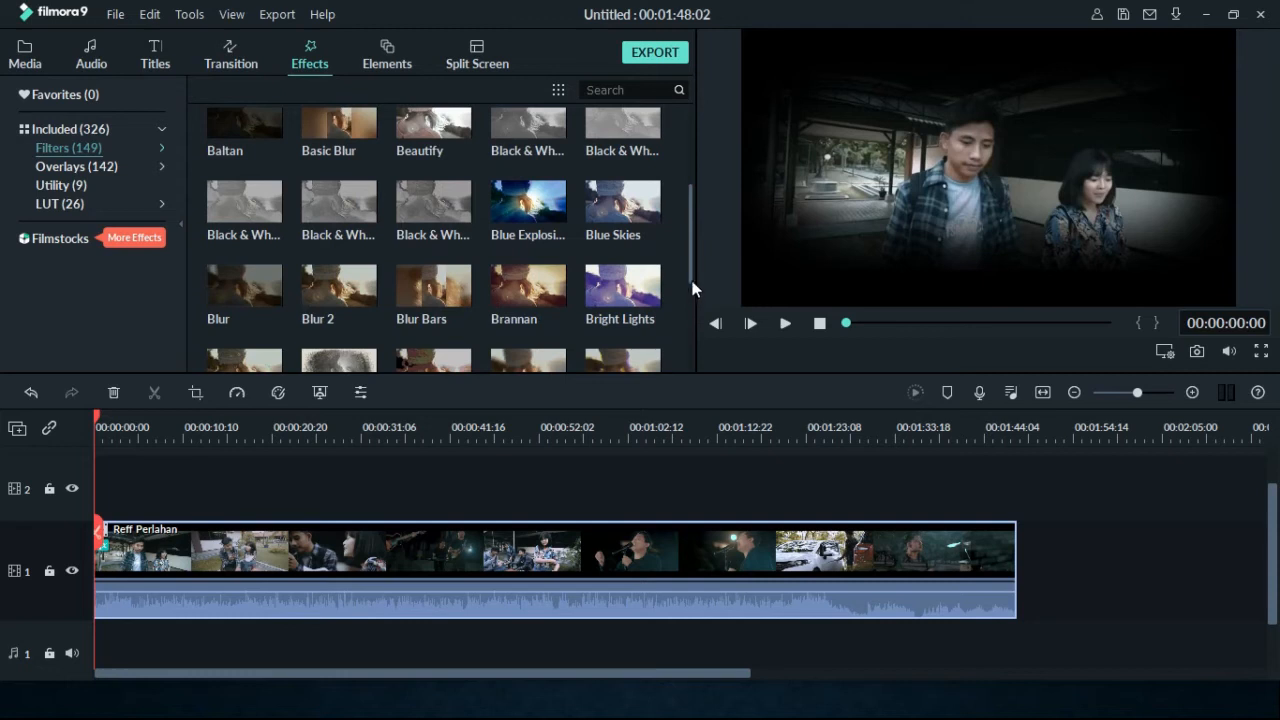
{"action": "double_click", "coordinate": [105, 545]}
{"action": "left_click_drag", "start_coordinate": [676, 227], "coordinate": [663, 204]}
{"action": "left_click", "coordinate": [631, 219]}
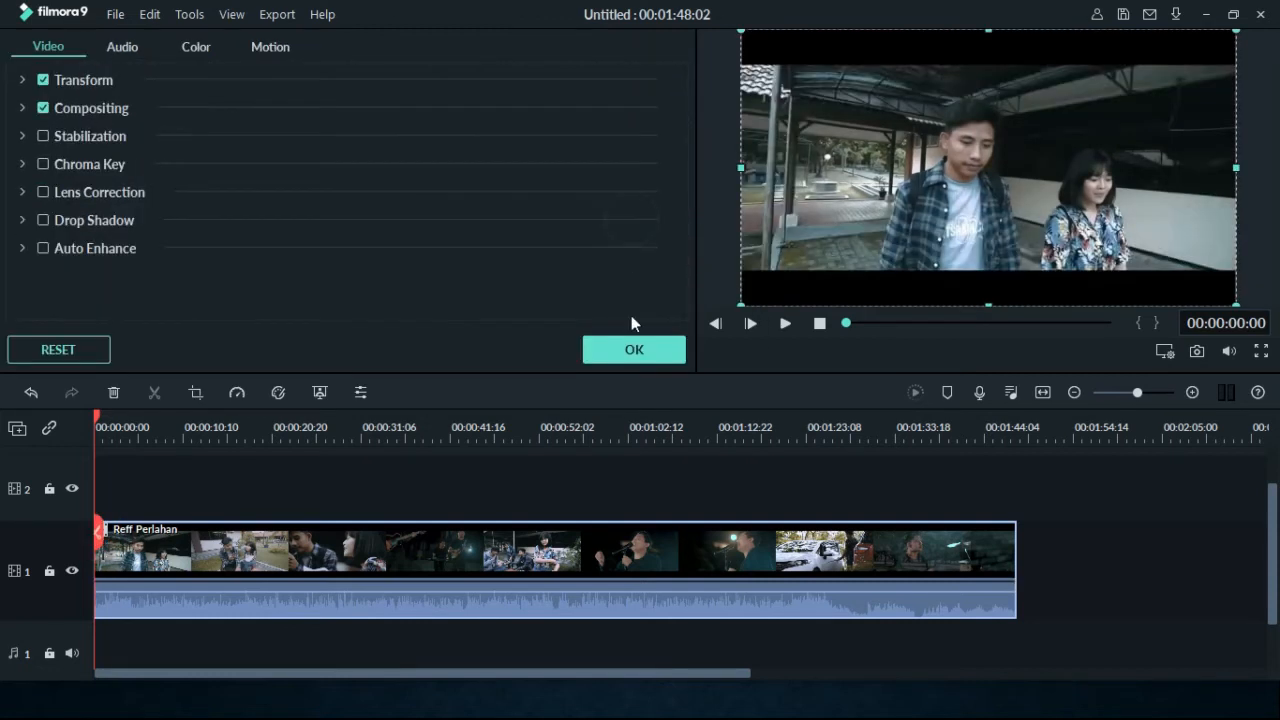
{"action": "left_click", "coordinate": [634, 349]}
{"action": "left_click", "coordinate": [1050, 491]}
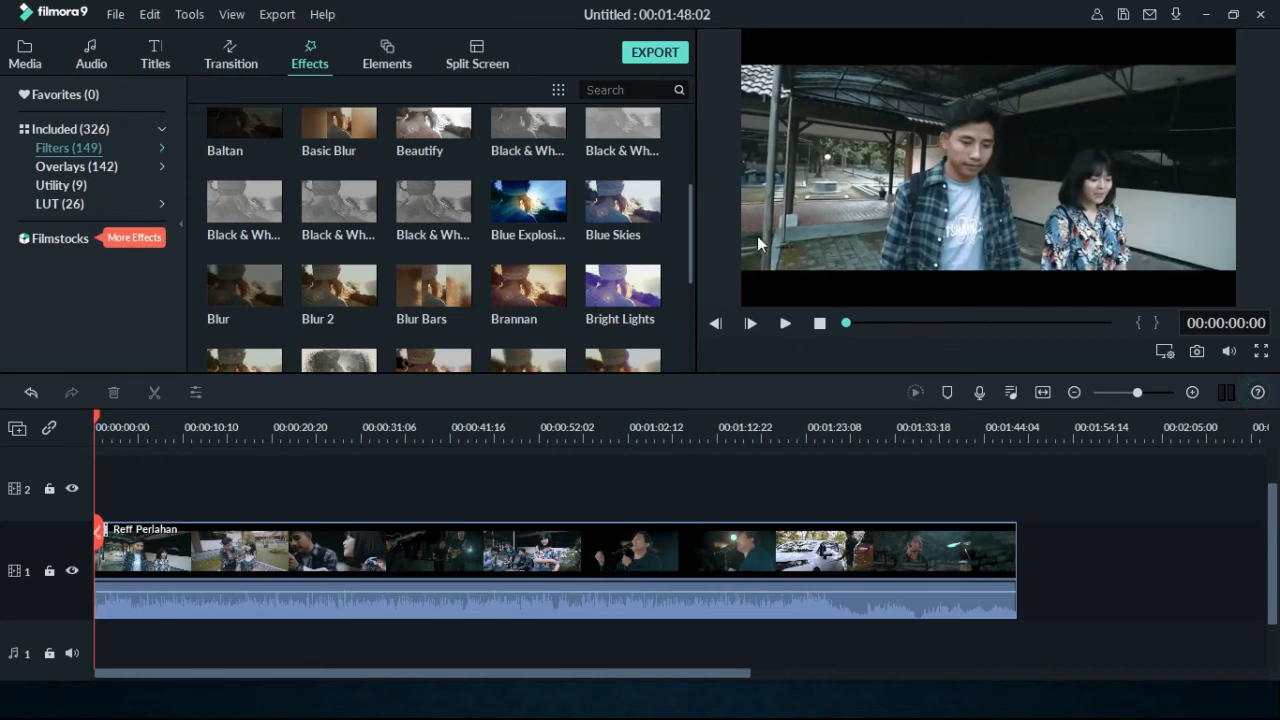
Try the 70s filter on the whole Reff Perlahan clip and remove it in the clip's video effects settings.
{"action": "left_click", "coordinate": [698, 226]}
{"action": "left_click_drag", "start_coordinate": [692, 231], "coordinate": [691, 151]}
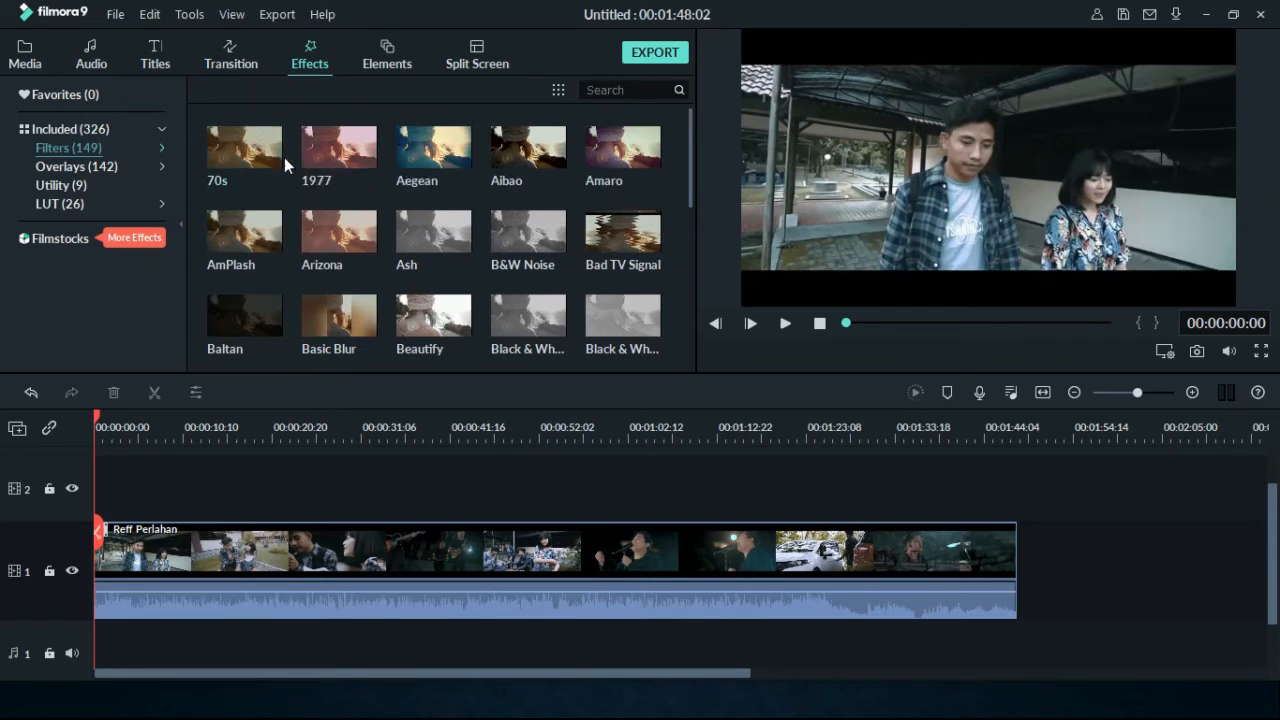
{"action": "left_click_drag", "start_coordinate": [268, 152], "coordinate": [177, 551]}
{"action": "left_click", "coordinate": [116, 562]}
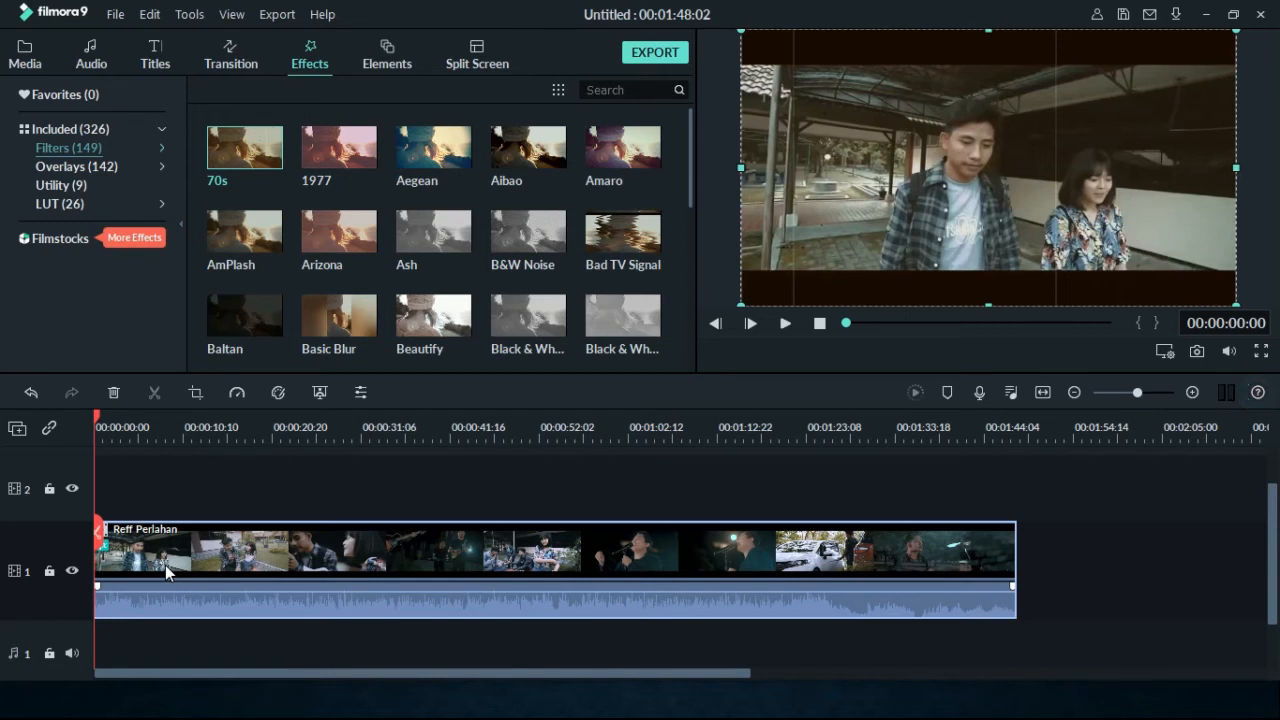
{"action": "double_click", "coordinate": [105, 553]}
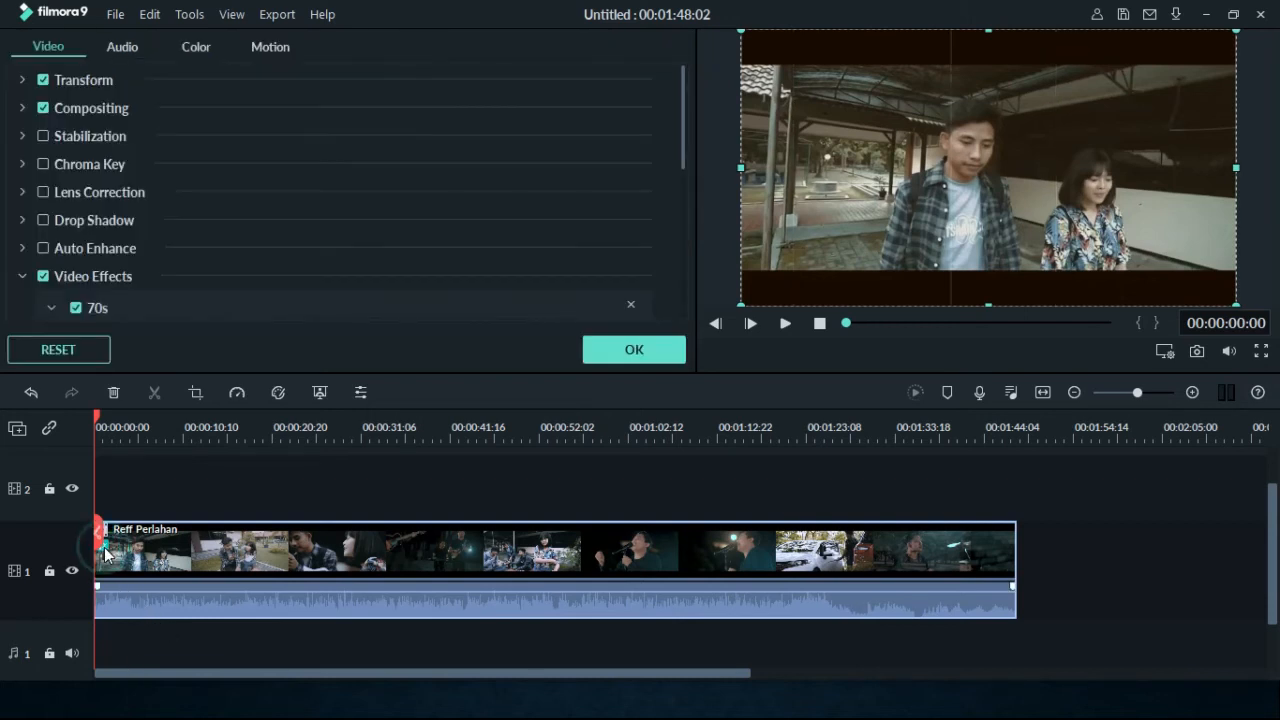
{"action": "left_click", "coordinate": [632, 303]}
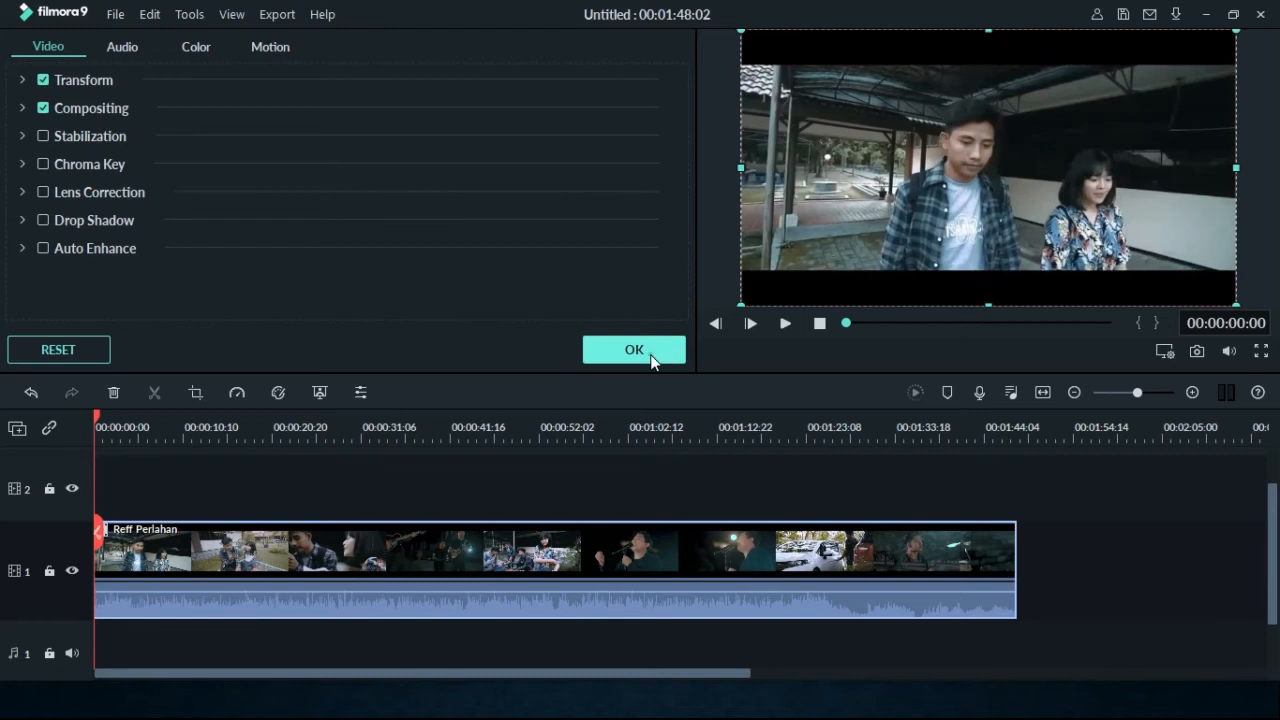
{"action": "left_click", "coordinate": [634, 349]}
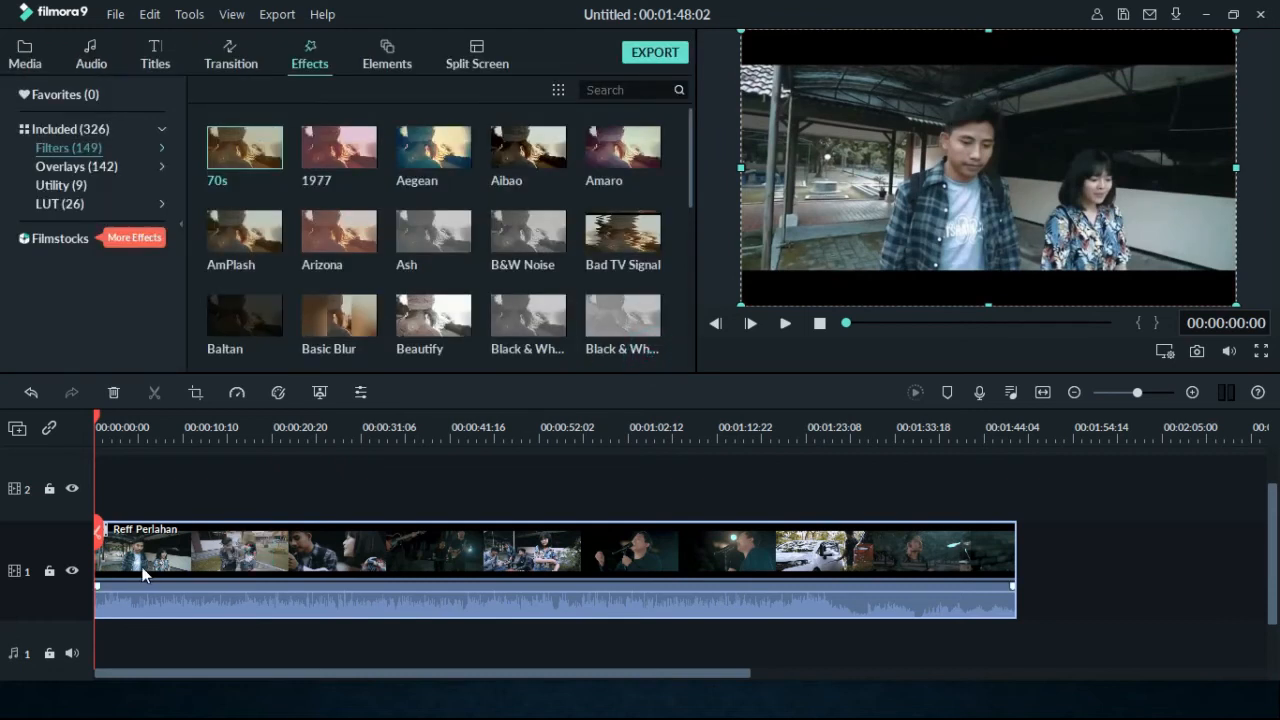
Browse the available filters down to the Jigsaw and Kaleidoscope ones, and the overlays down to the News Set ones.
{"action": "left_click_drag", "start_coordinate": [1271, 524], "coordinate": [1272, 528]}
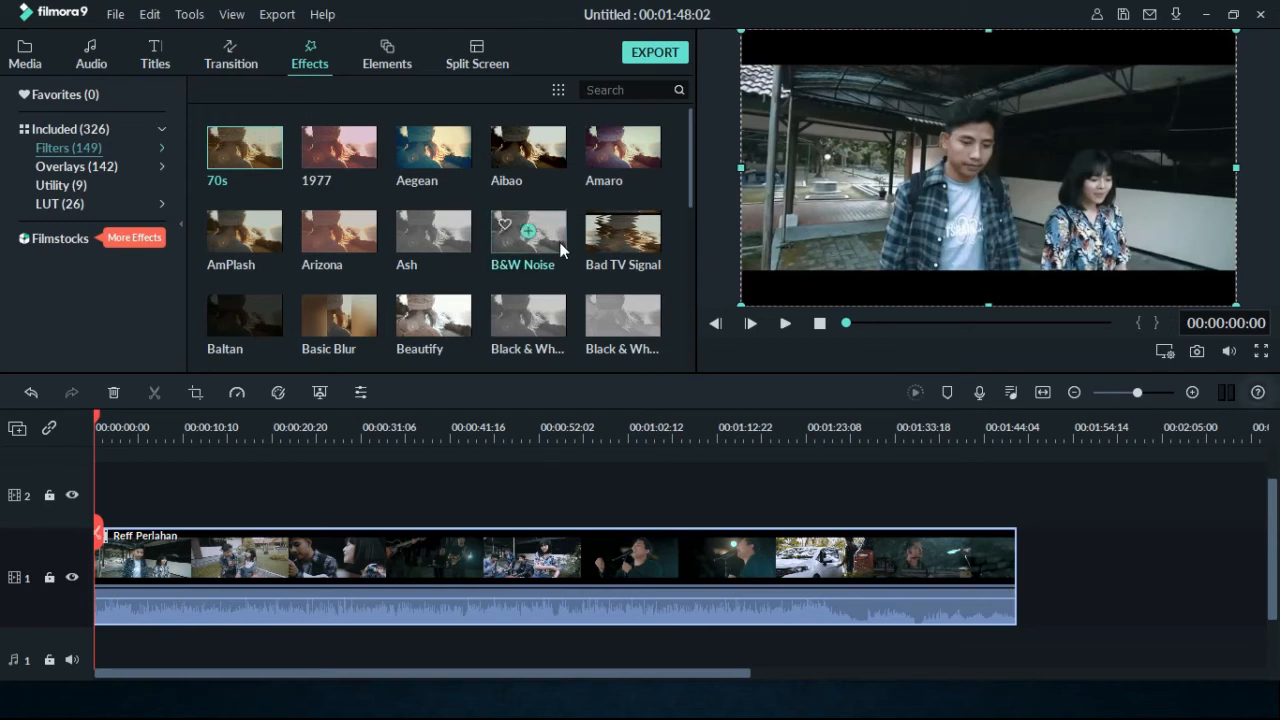
{"action": "scroll", "coordinate": [550, 240], "scroll_direction": "down", "scroll_amount": 3}
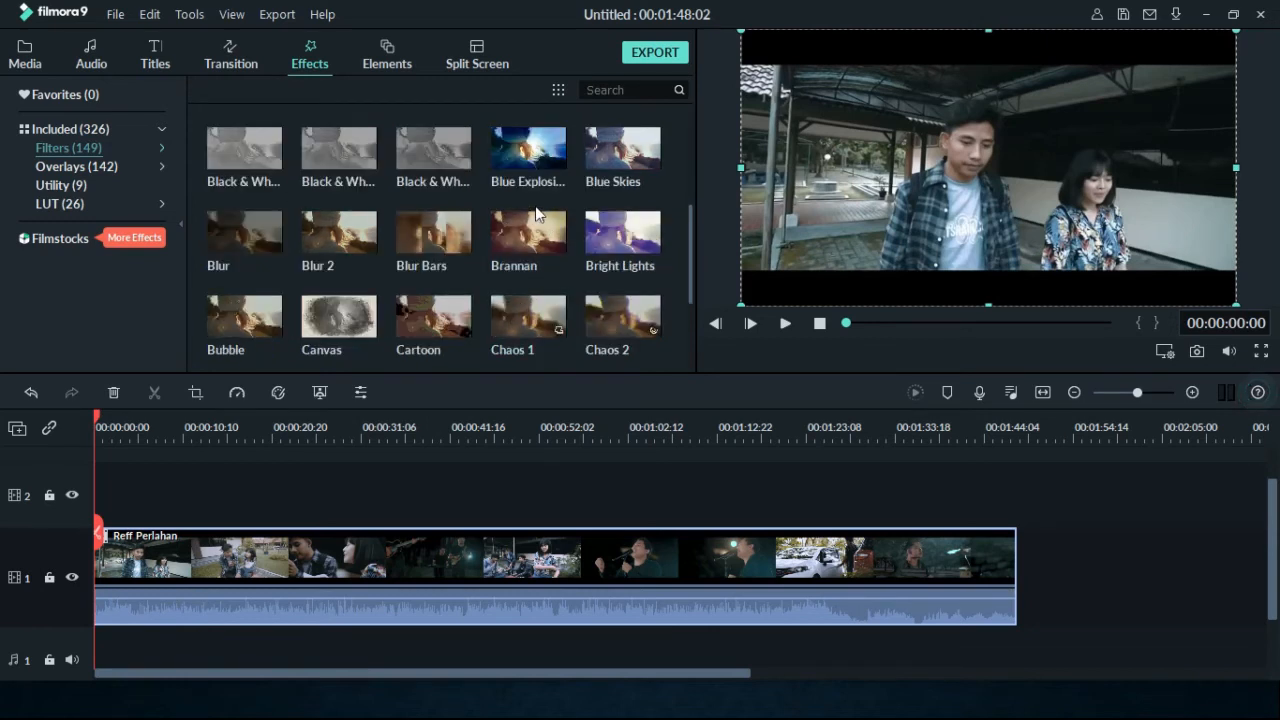
{"action": "left_click_drag", "start_coordinate": [691, 270], "coordinate": [694, 366]}
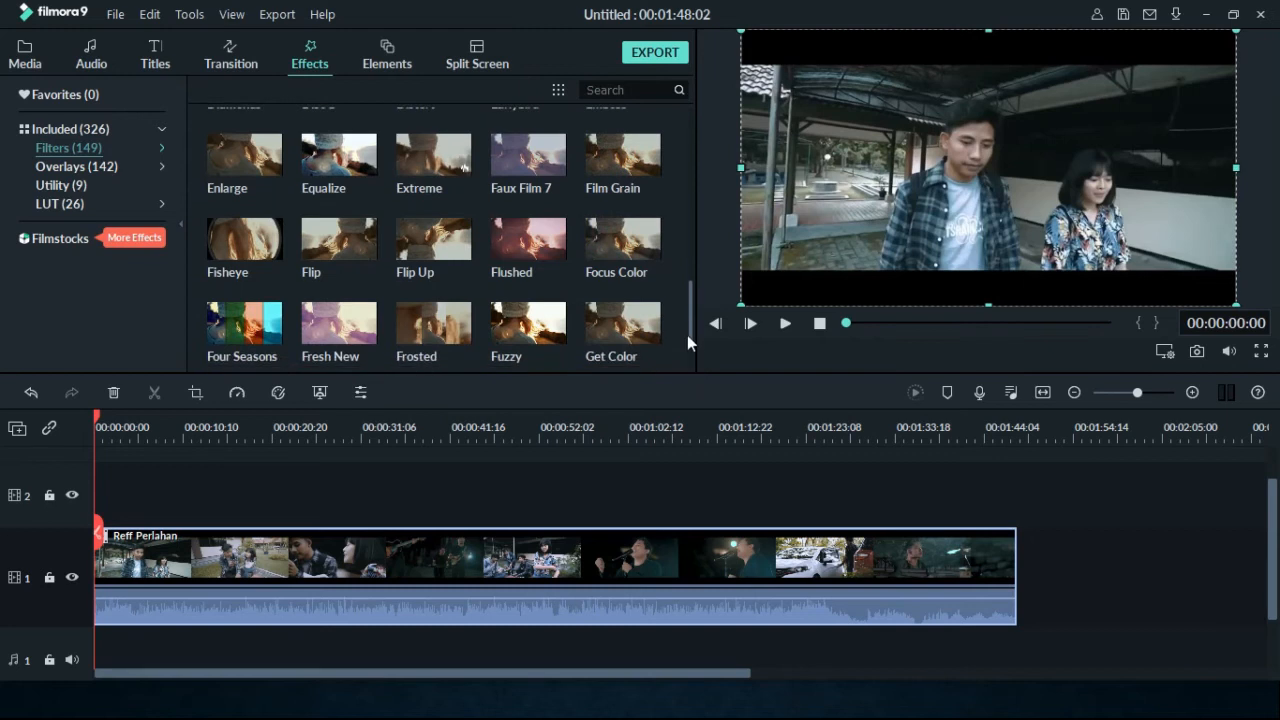
{"action": "left_click_drag", "start_coordinate": [689, 318], "coordinate": [689, 352]}
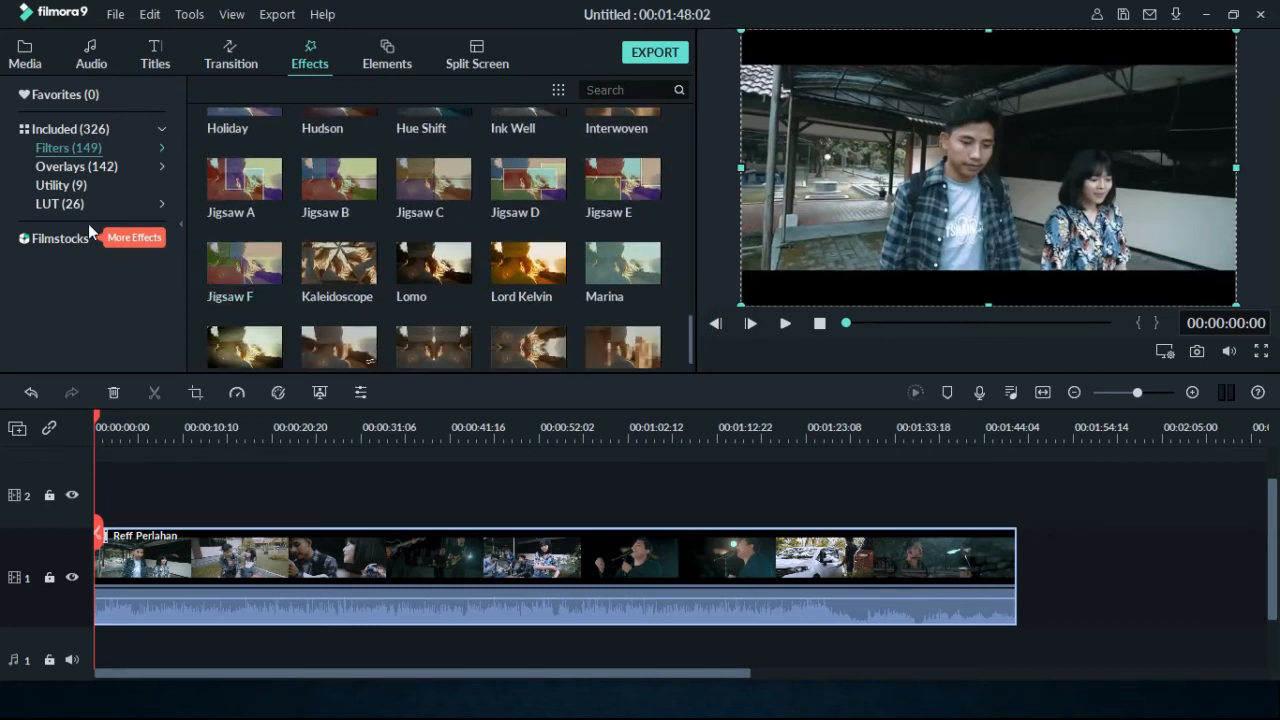
{"action": "left_click", "coordinate": [74, 166]}
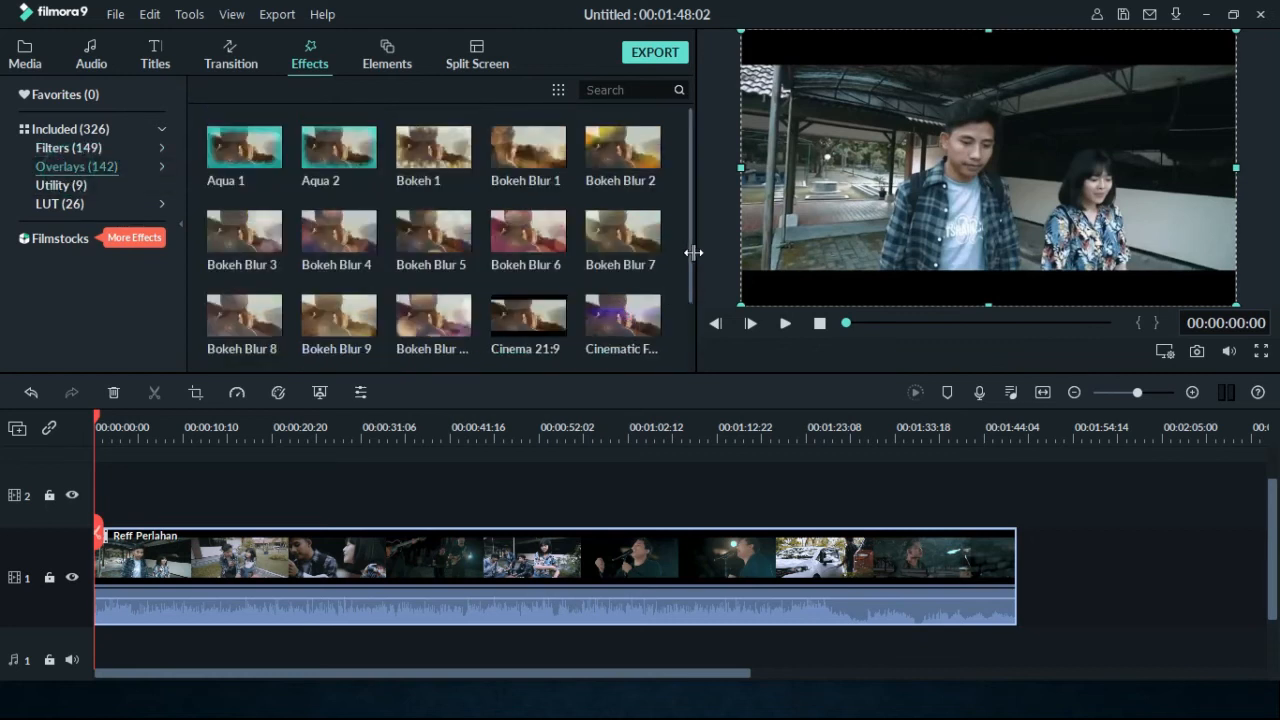
{"action": "left_click_drag", "start_coordinate": [689, 260], "coordinate": [688, 350]}
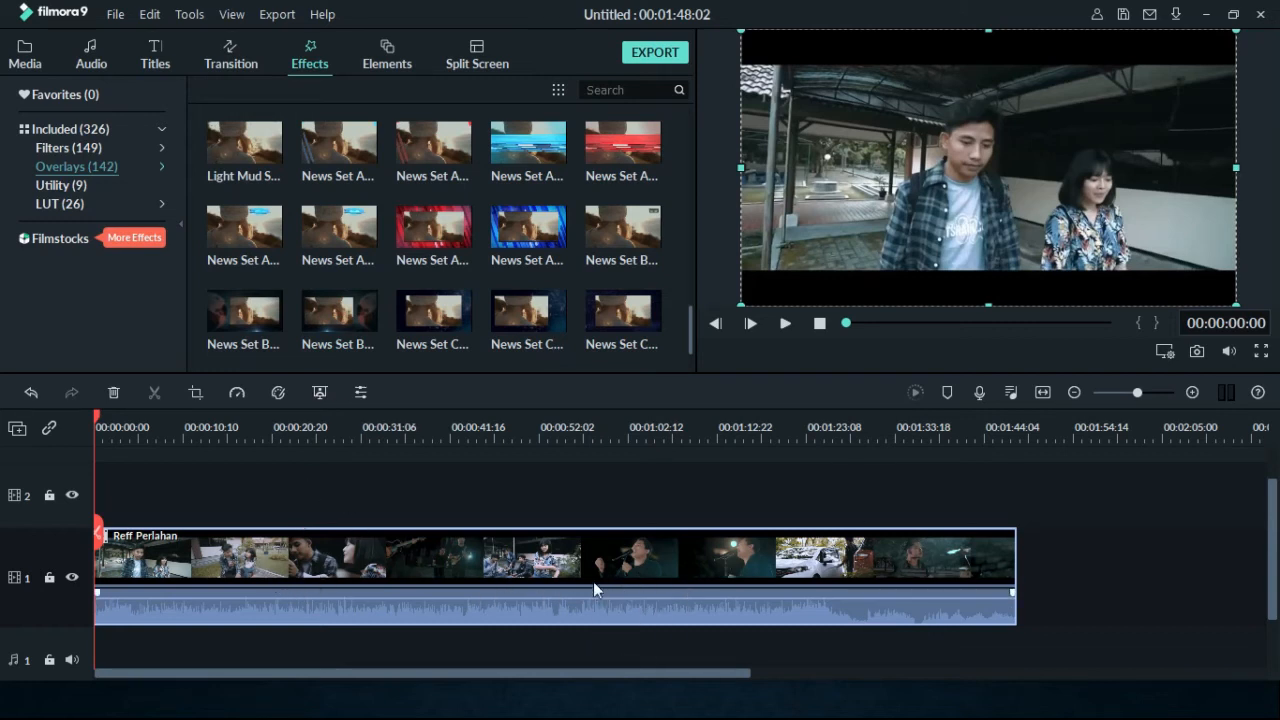
{"action": "scroll", "coordinate": [363, 600], "scroll_direction": "up", "scroll_amount": 1}
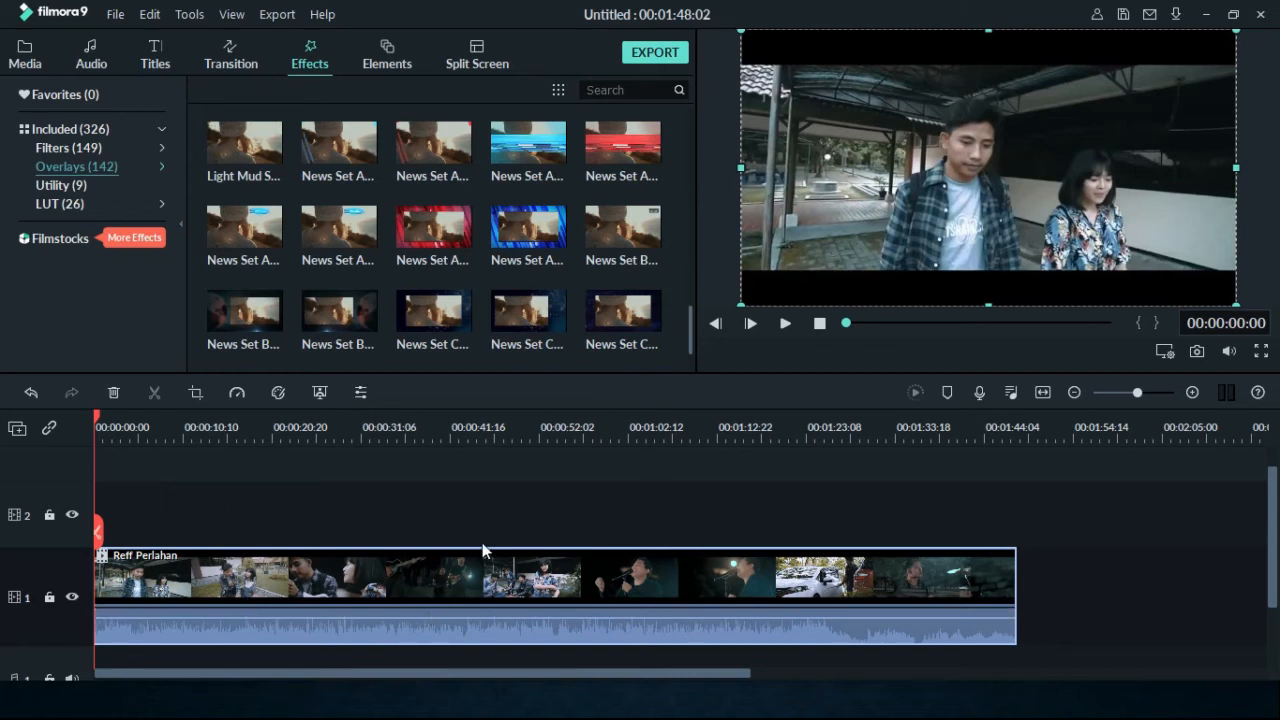
Split the Reff Perlahan clip at 00:00:11:07 and apply the 70s filter to the first segment.
{"action": "left_click", "coordinate": [95, 147]}
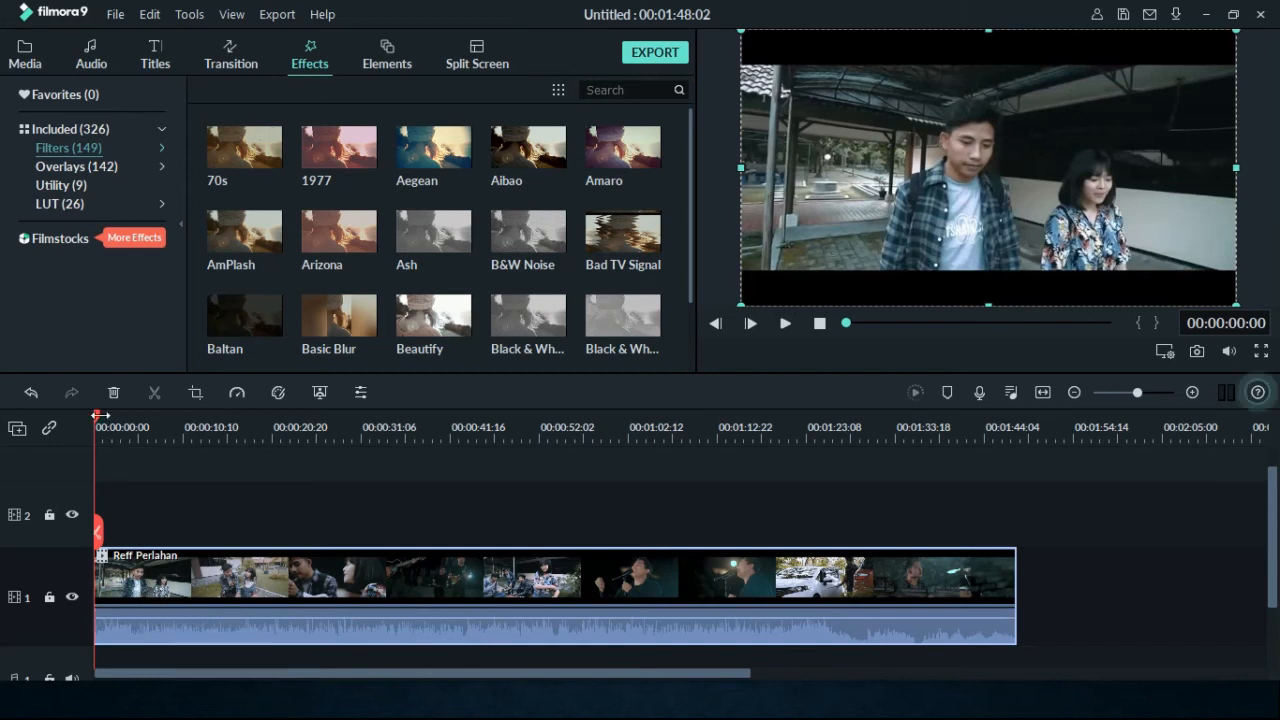
{"action": "left_click_drag", "start_coordinate": [100, 414], "coordinate": [190, 421]}
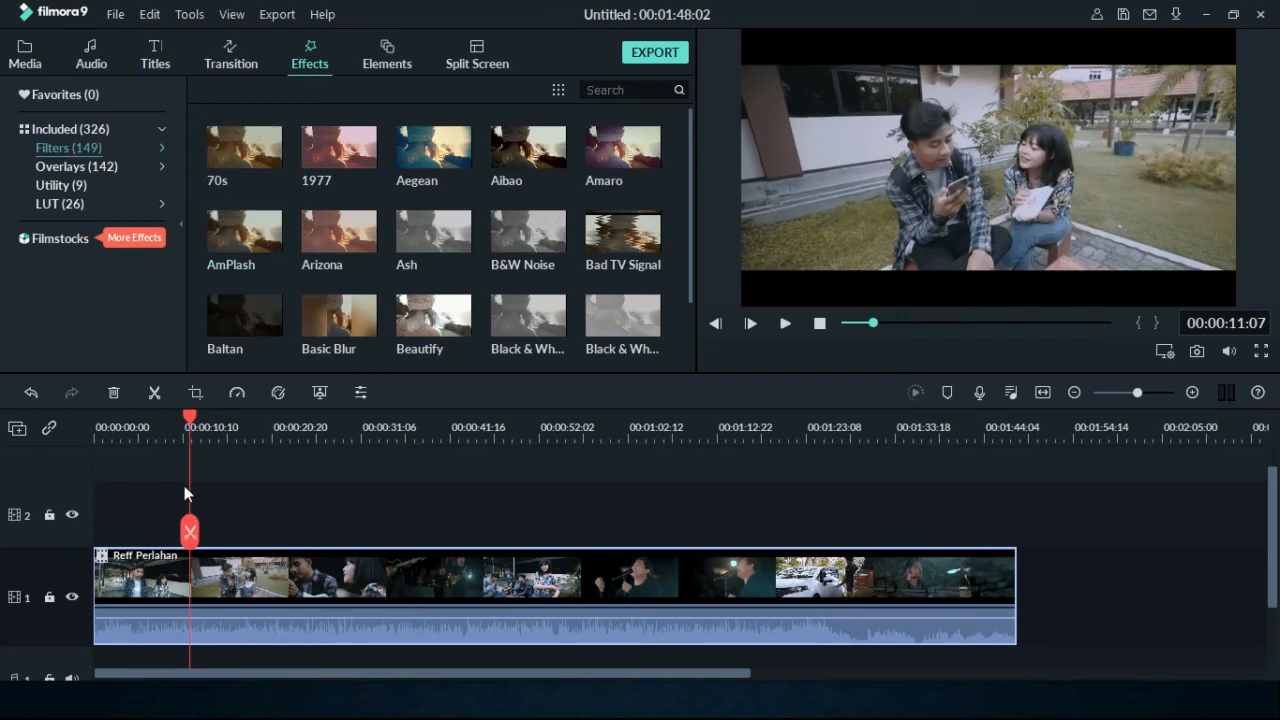
{"action": "left_click", "coordinate": [155, 392]}
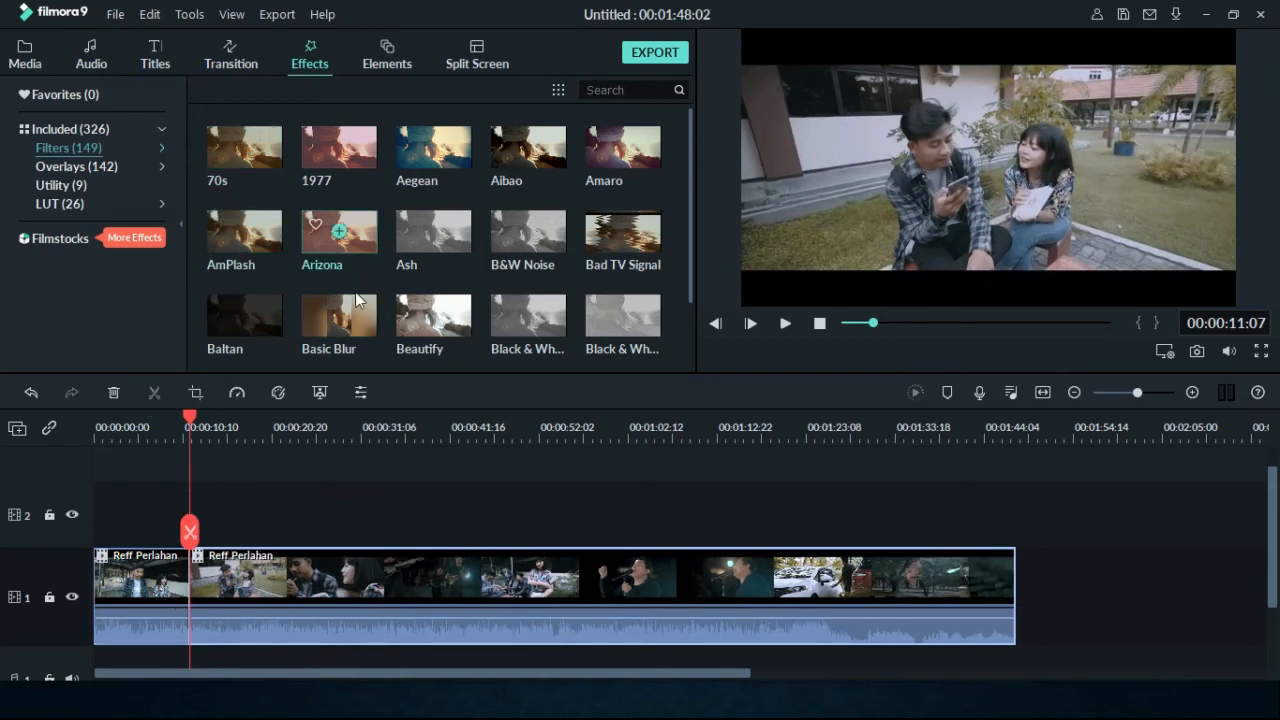
{"action": "left_click_drag", "start_coordinate": [268, 158], "coordinate": [125, 570]}
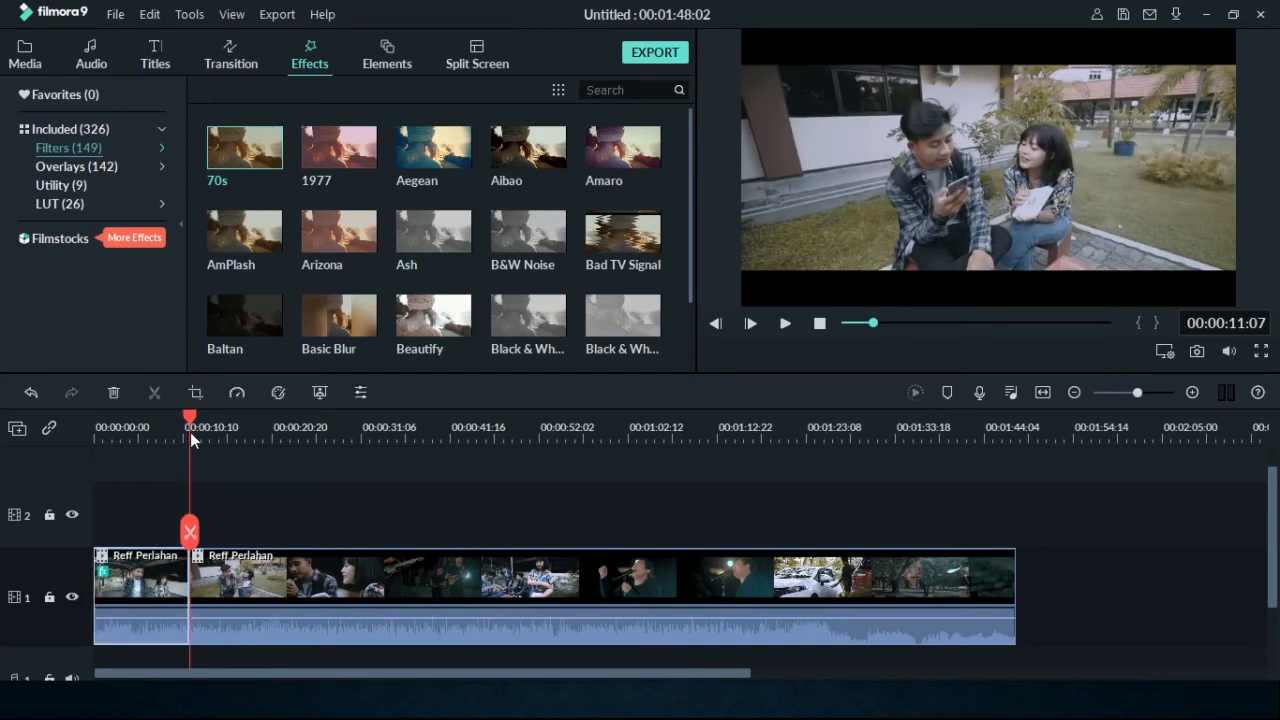
Split the remaining clip at 00:00:22:16 and apply the Bad TV Signal filter to the second segment.
{"action": "left_click_drag", "start_coordinate": [190, 416], "coordinate": [286, 425]}
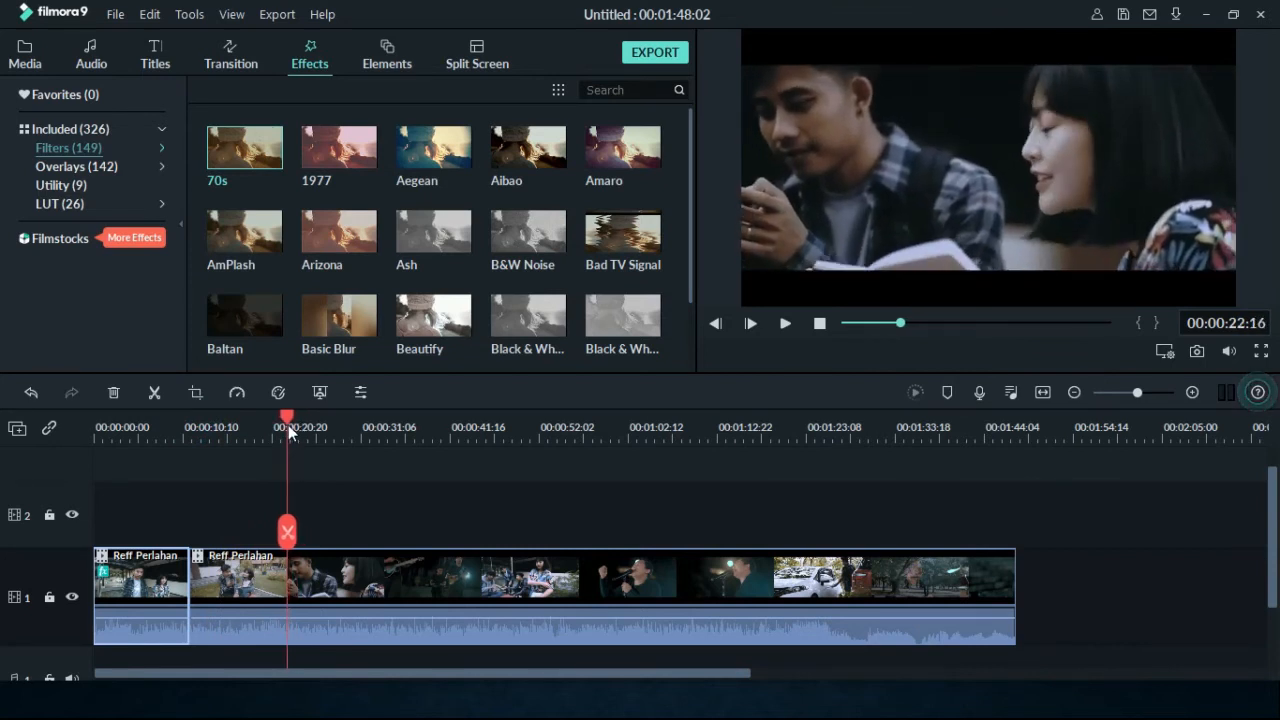
{"action": "left_click", "coordinate": [287, 532]}
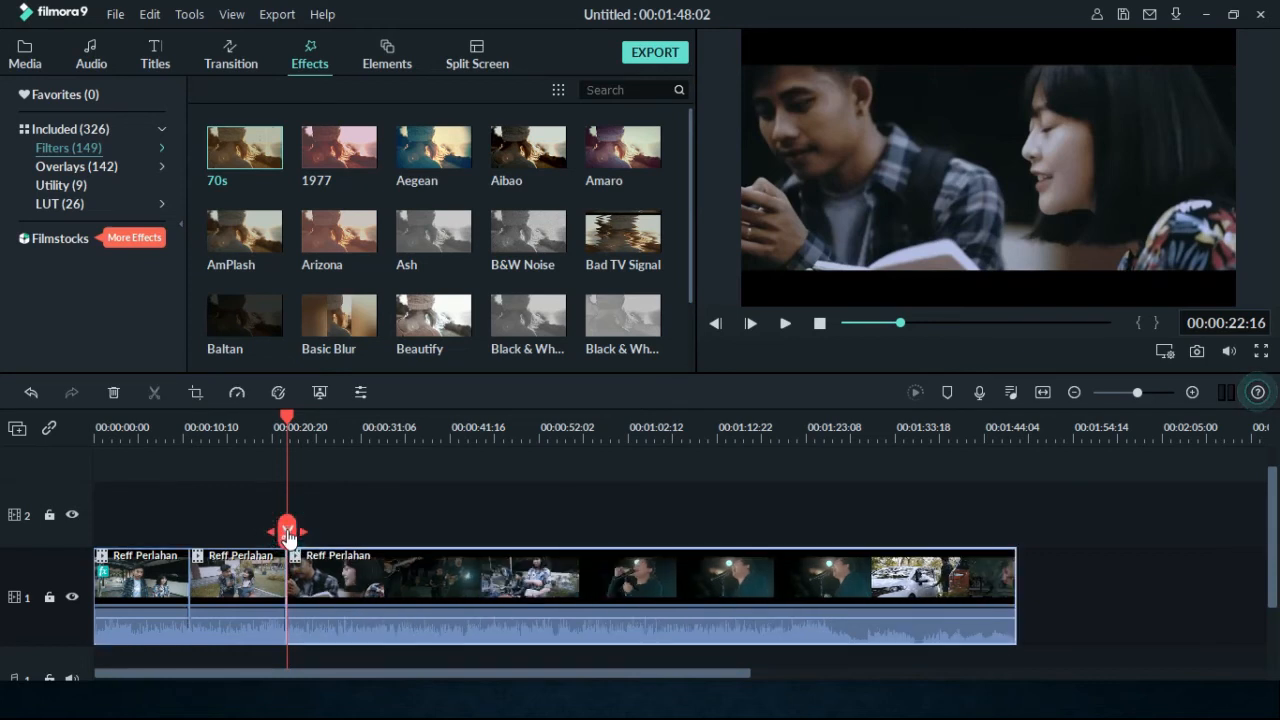
{"action": "left_click_drag", "start_coordinate": [646, 235], "coordinate": [232, 578]}
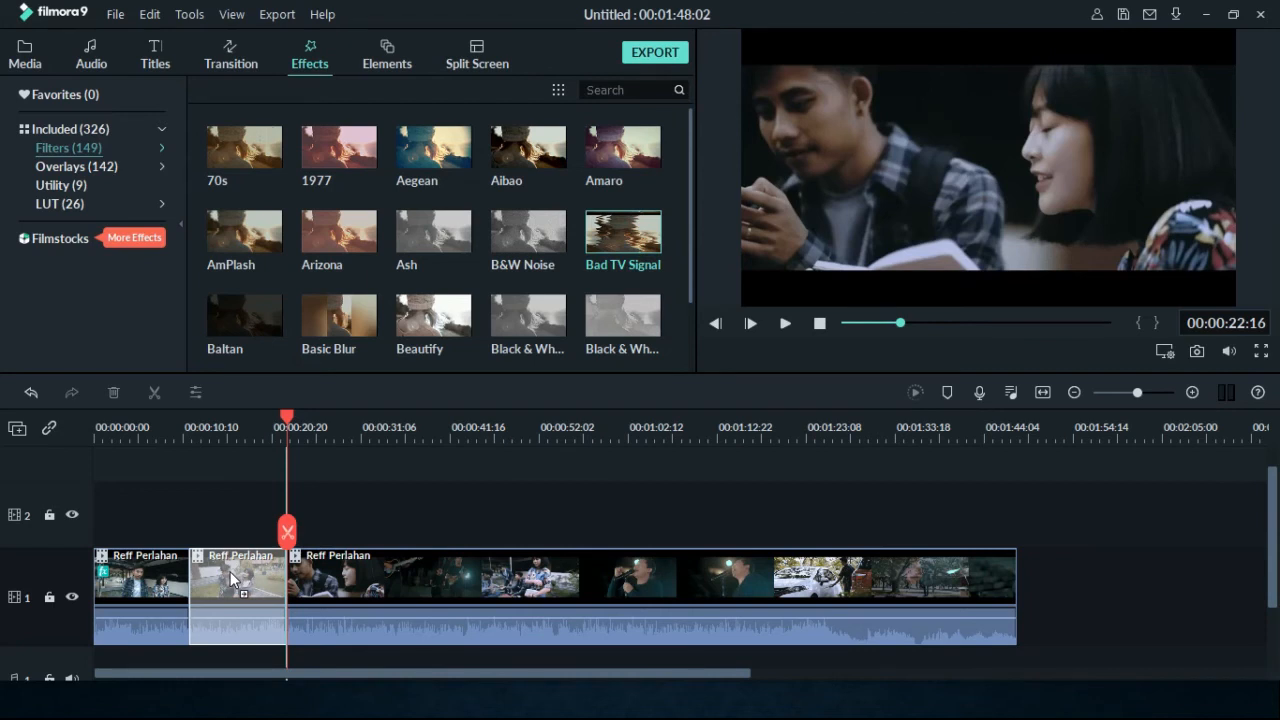
{"action": "left_click_drag", "start_coordinate": [230, 571], "coordinate": [230, 571]}
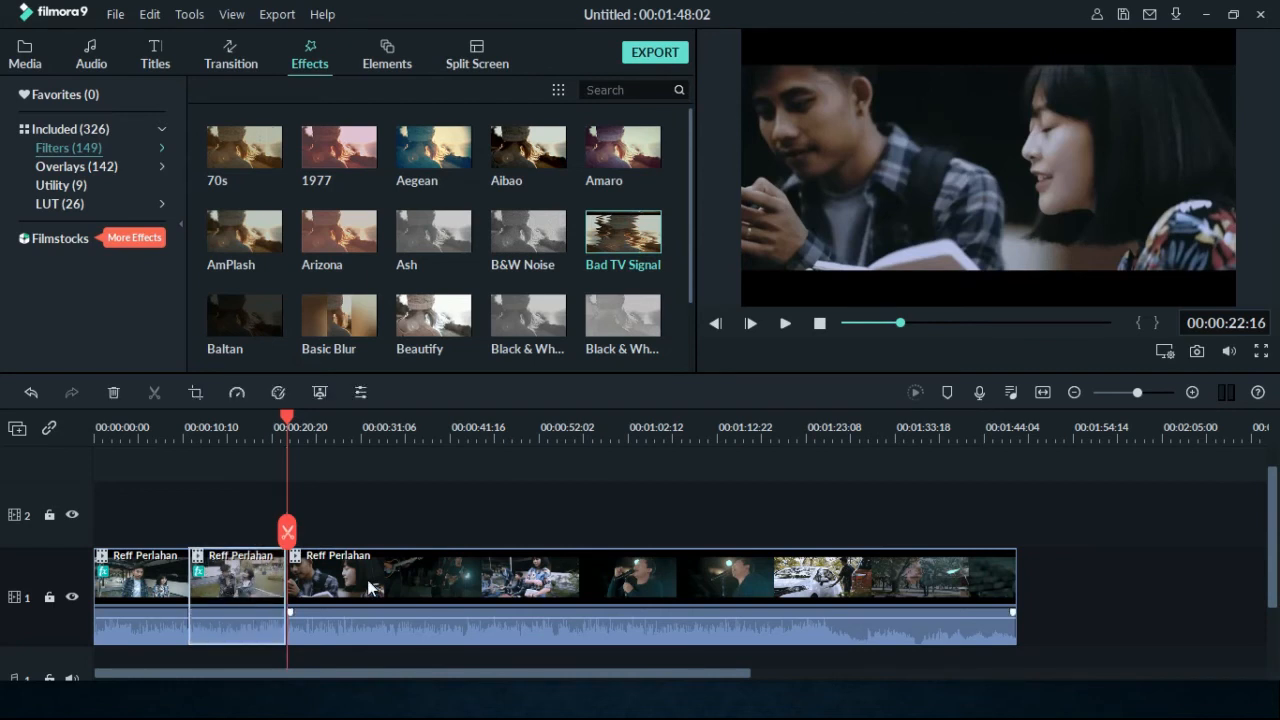
Split the remaining Reff Perlahan clip at 00:01:16:17 and apply News Set Breaking News Overlay 1 to the third segment.
{"action": "left_click_drag", "start_coordinate": [288, 424], "coordinate": [482, 425]}
{"action": "left_click_drag", "start_coordinate": [689, 231], "coordinate": [691, 314]}
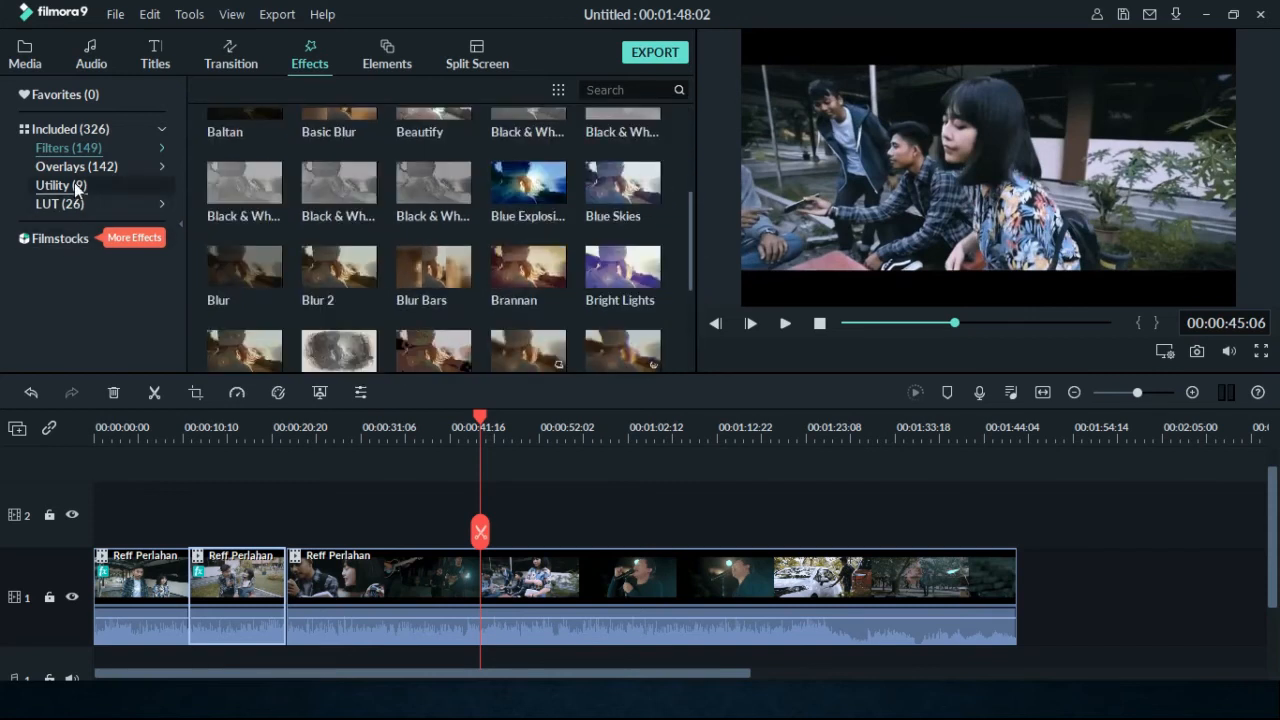
{"action": "left_click", "coordinate": [78, 166]}
{"action": "left_click_drag", "start_coordinate": [689, 274], "coordinate": [697, 366]}
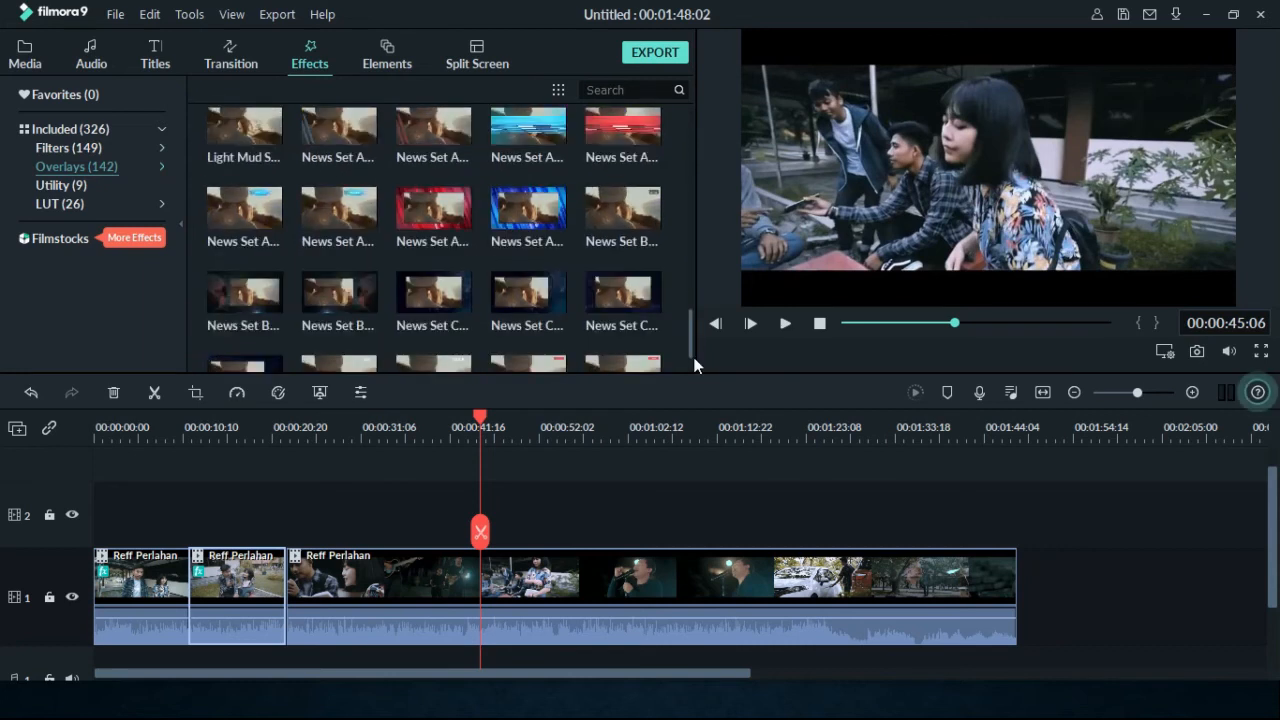
{"action": "left_click", "coordinate": [645, 221]}
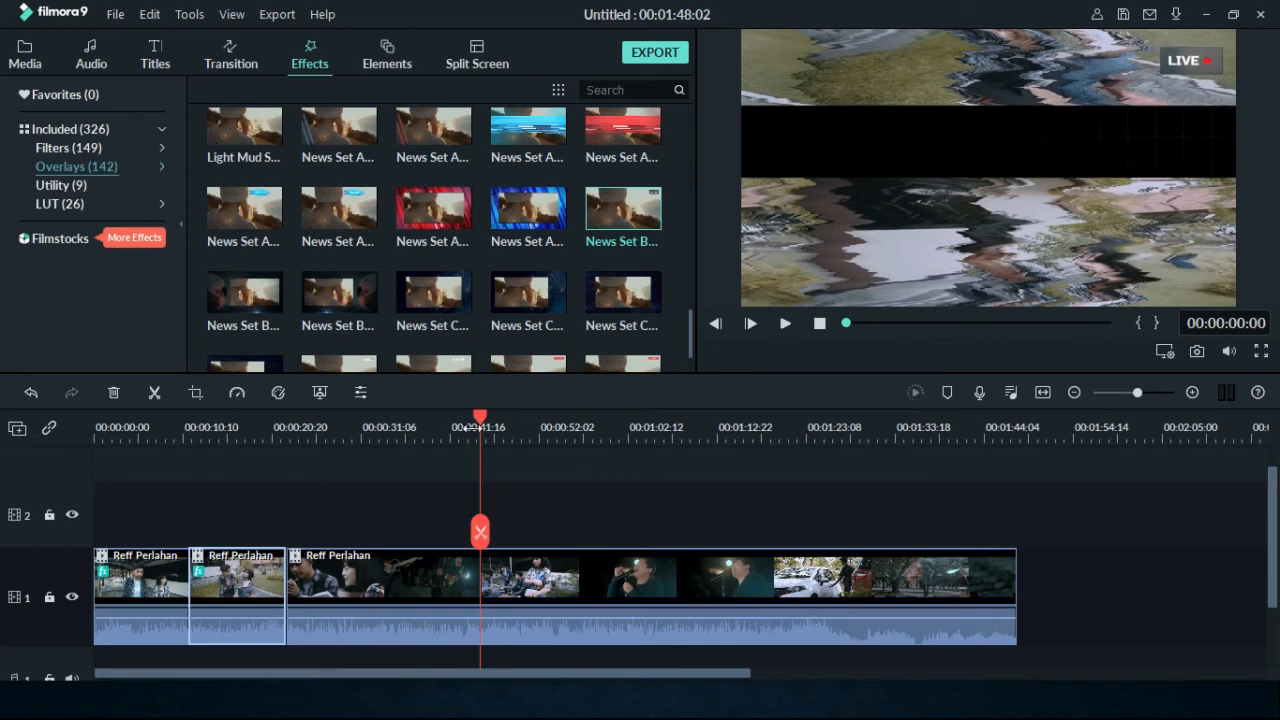
{"action": "left_click_drag", "start_coordinate": [479, 414], "coordinate": [750, 466]}
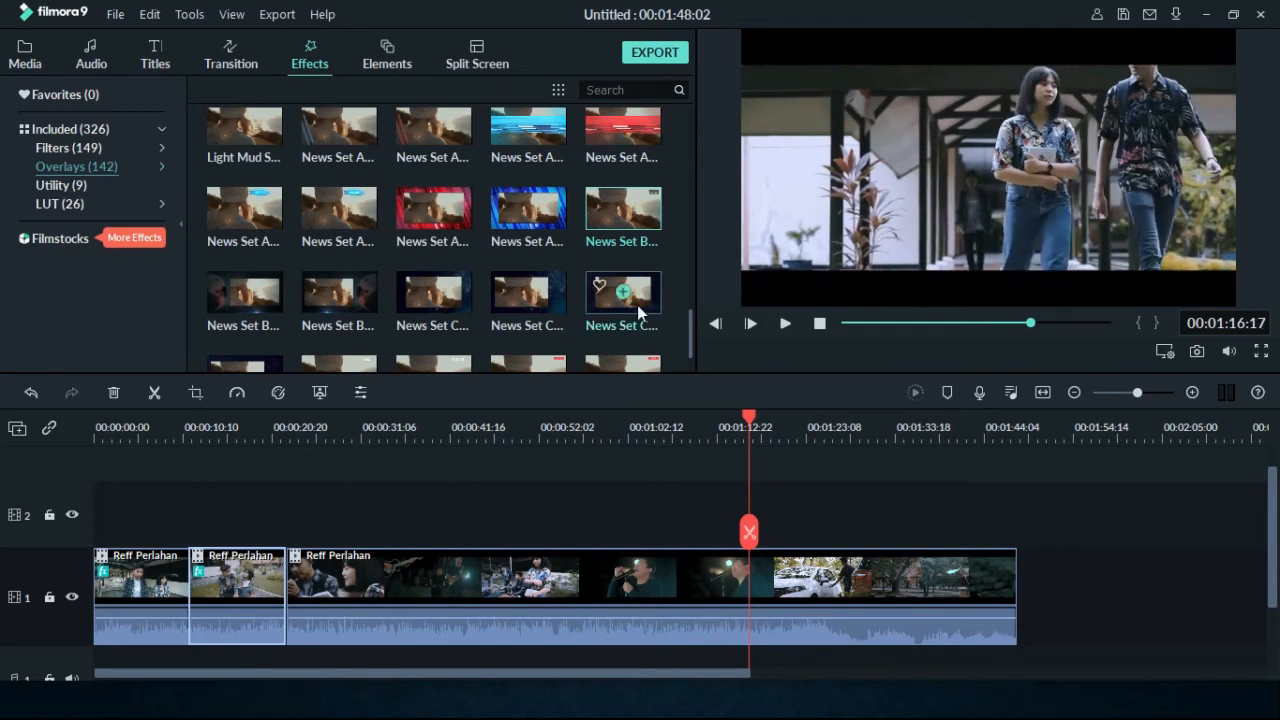
{"action": "left_click", "coordinate": [156, 394]}
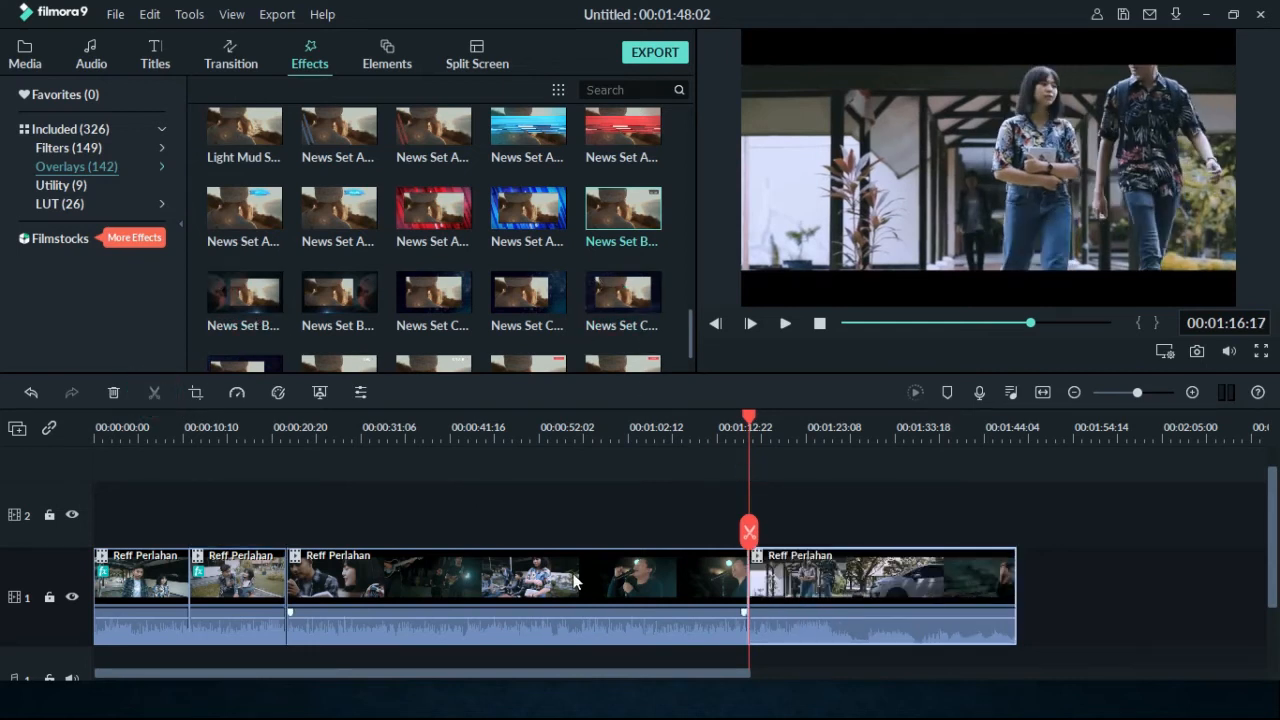
{"action": "left_click_drag", "start_coordinate": [648, 224], "coordinate": [507, 570]}
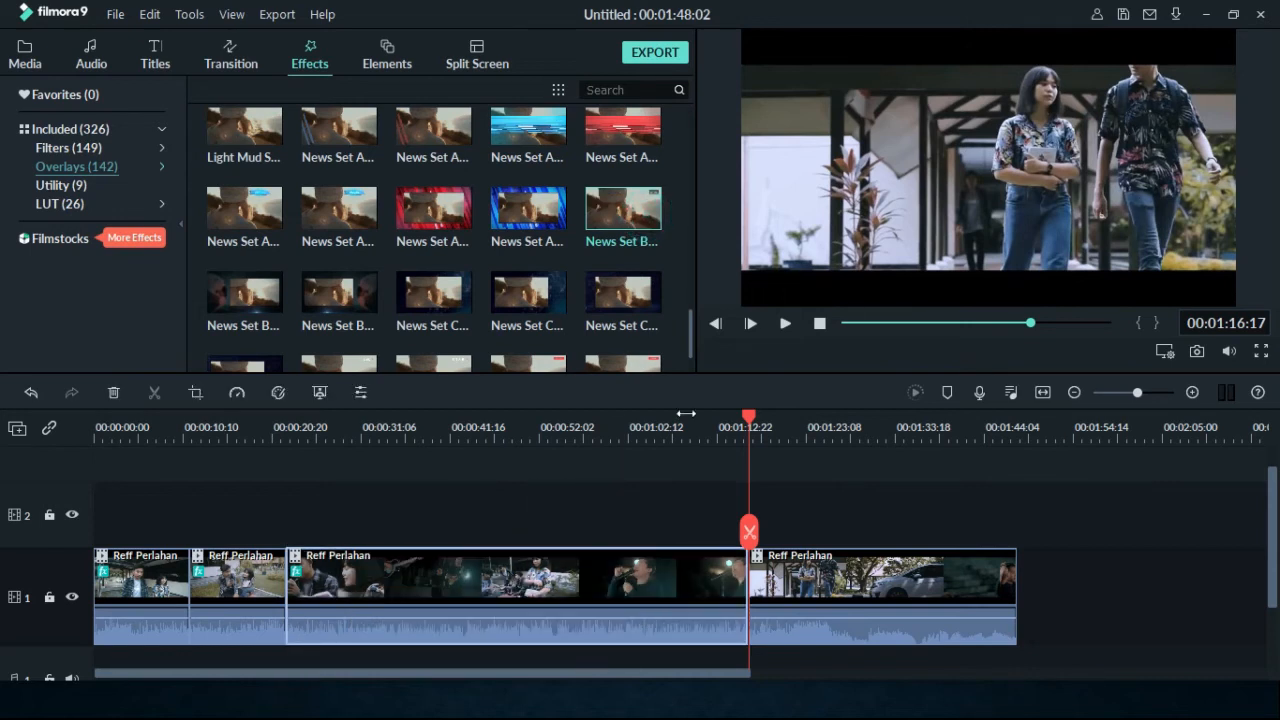
Apply the second News Set Breaking News overlay to the last Reff Perlahan segment.
{"action": "left_click_drag", "start_coordinate": [746, 427], "coordinate": [734, 532]}
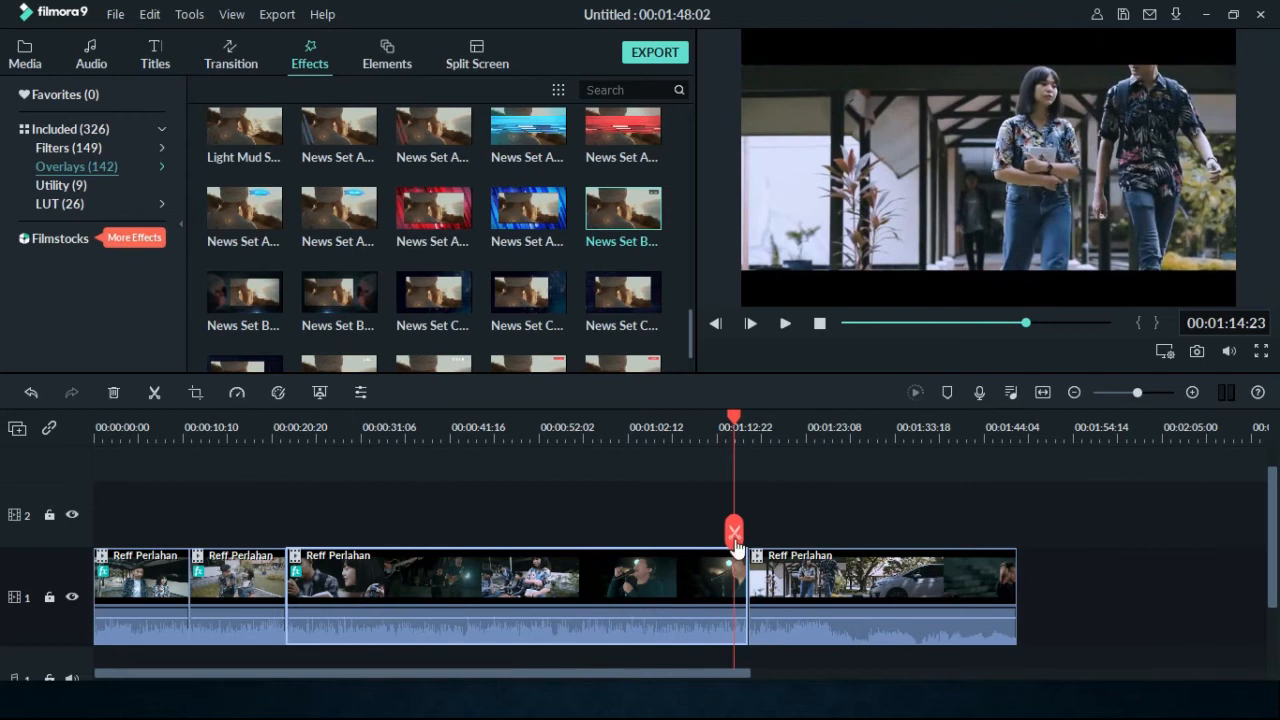
{"action": "left_click", "coordinate": [798, 590]}
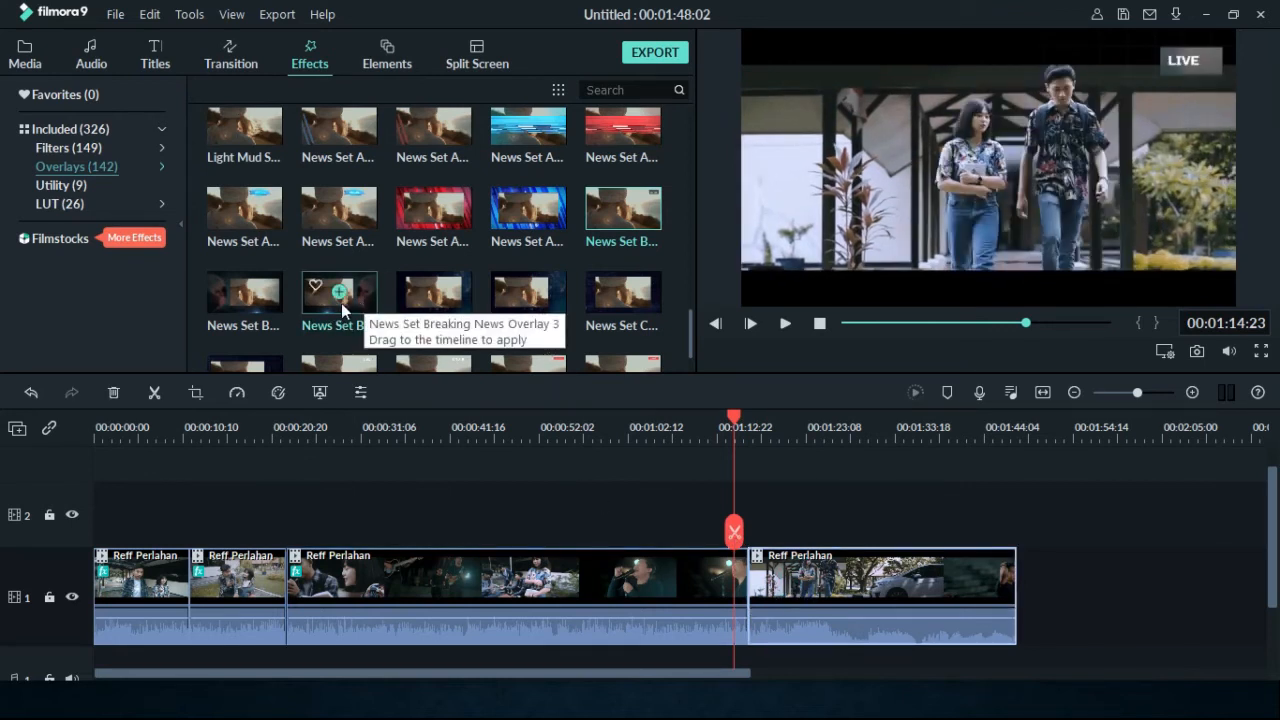
{"action": "left_click_drag", "start_coordinate": [272, 299], "coordinate": [773, 572]}
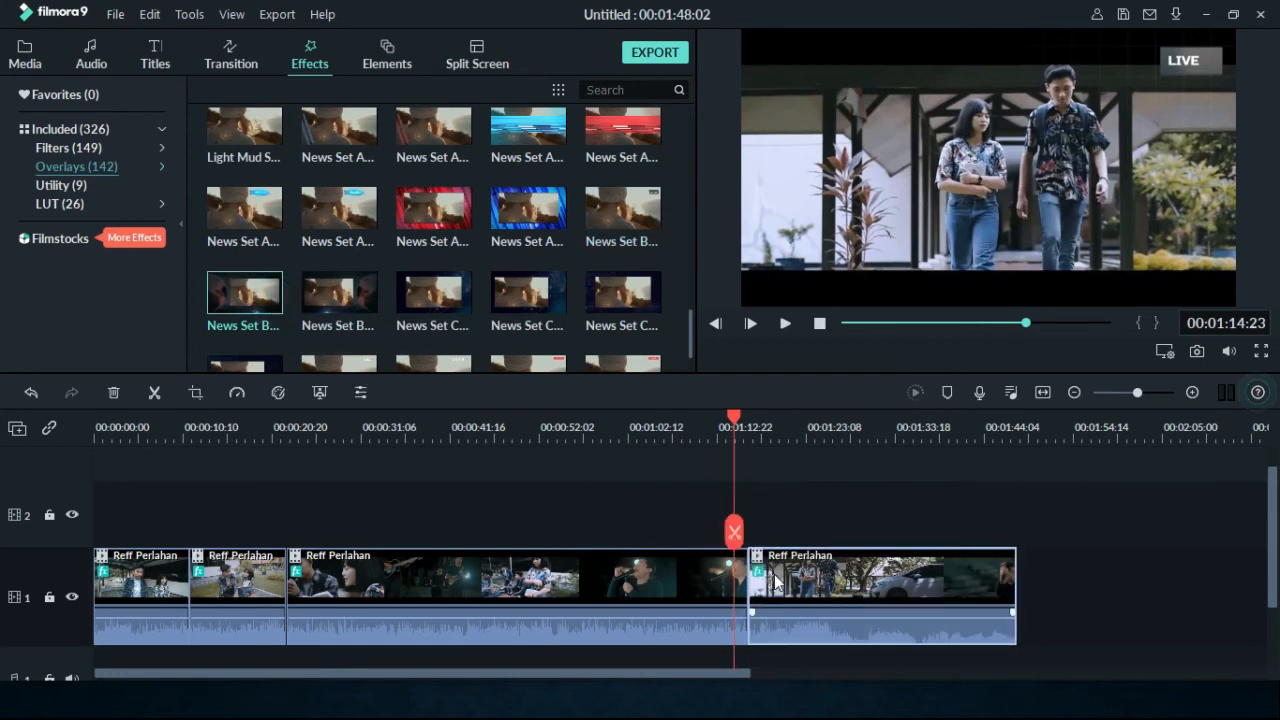
Play the video from the start to check the 70s, Bad TV Signal and Breaking News effects on the first three segments.
{"action": "left_click_drag", "start_coordinate": [736, 420], "coordinate": [96, 440]}
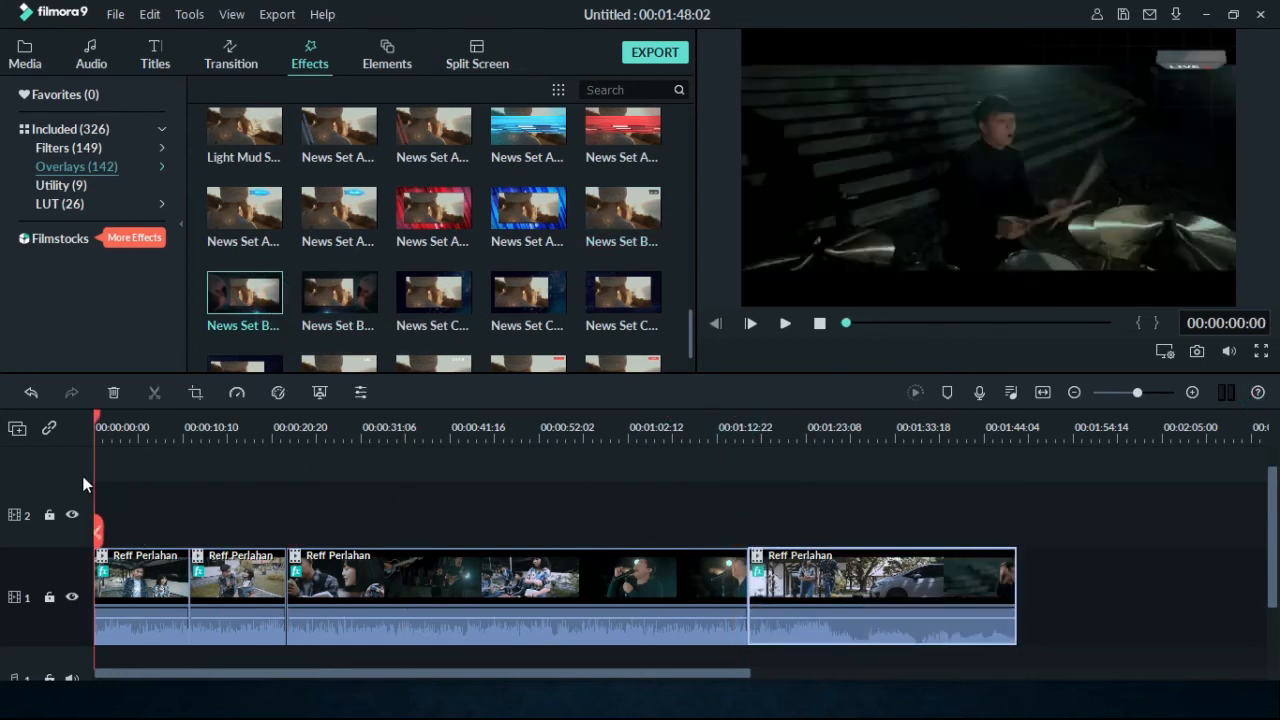
{"action": "left_click", "coordinate": [784, 324]}
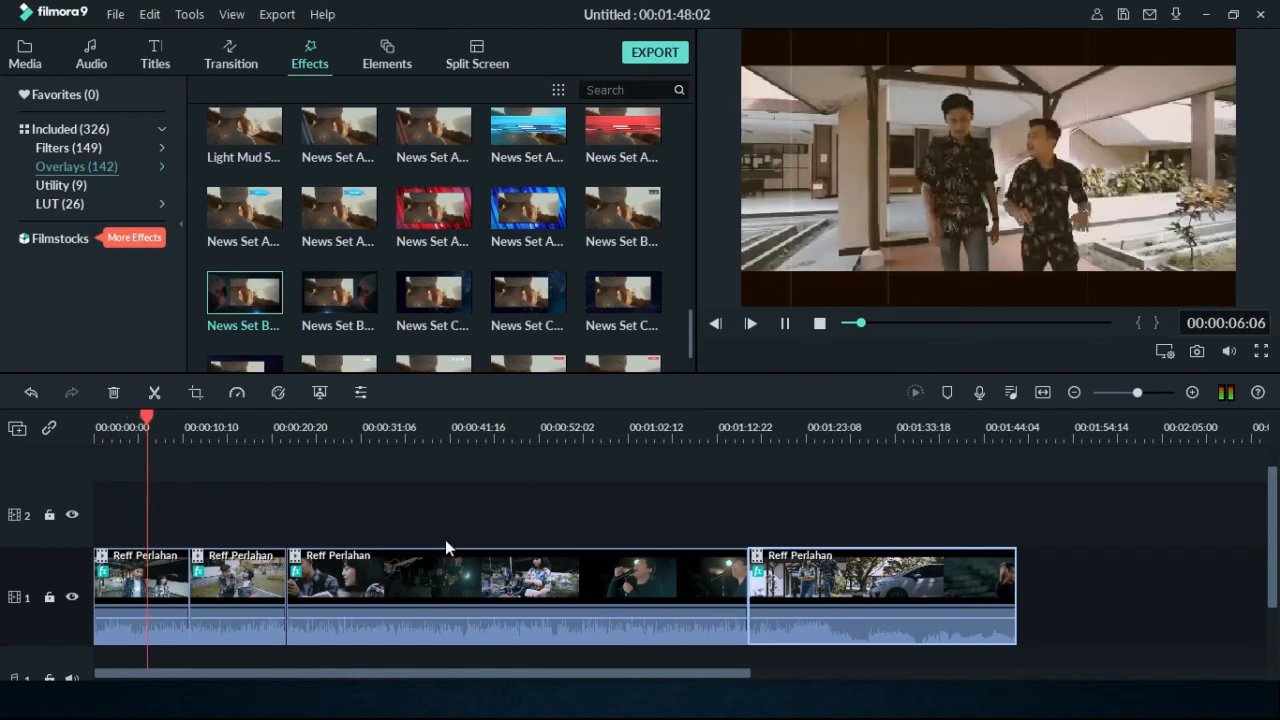
{"action": "left_click", "coordinate": [785, 323]}
{"action": "left_click_drag", "start_coordinate": [165, 419], "coordinate": [183, 420]}
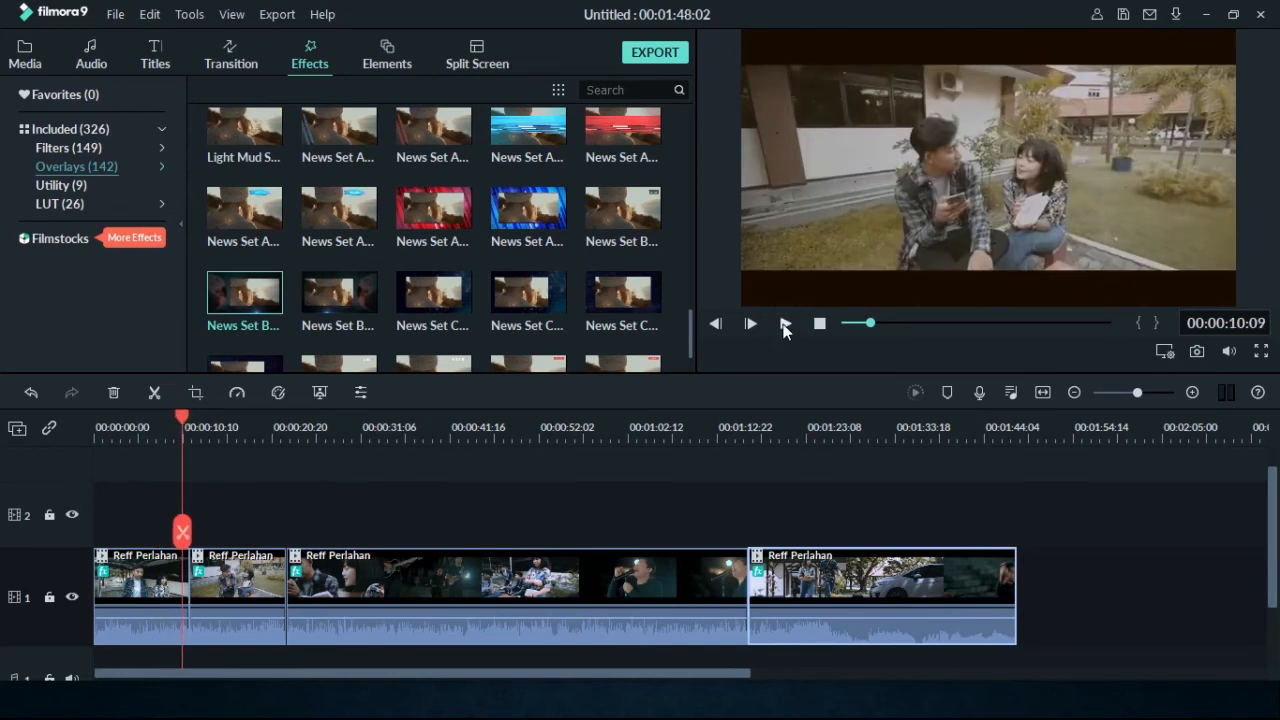
{"action": "left_click", "coordinate": [785, 323]}
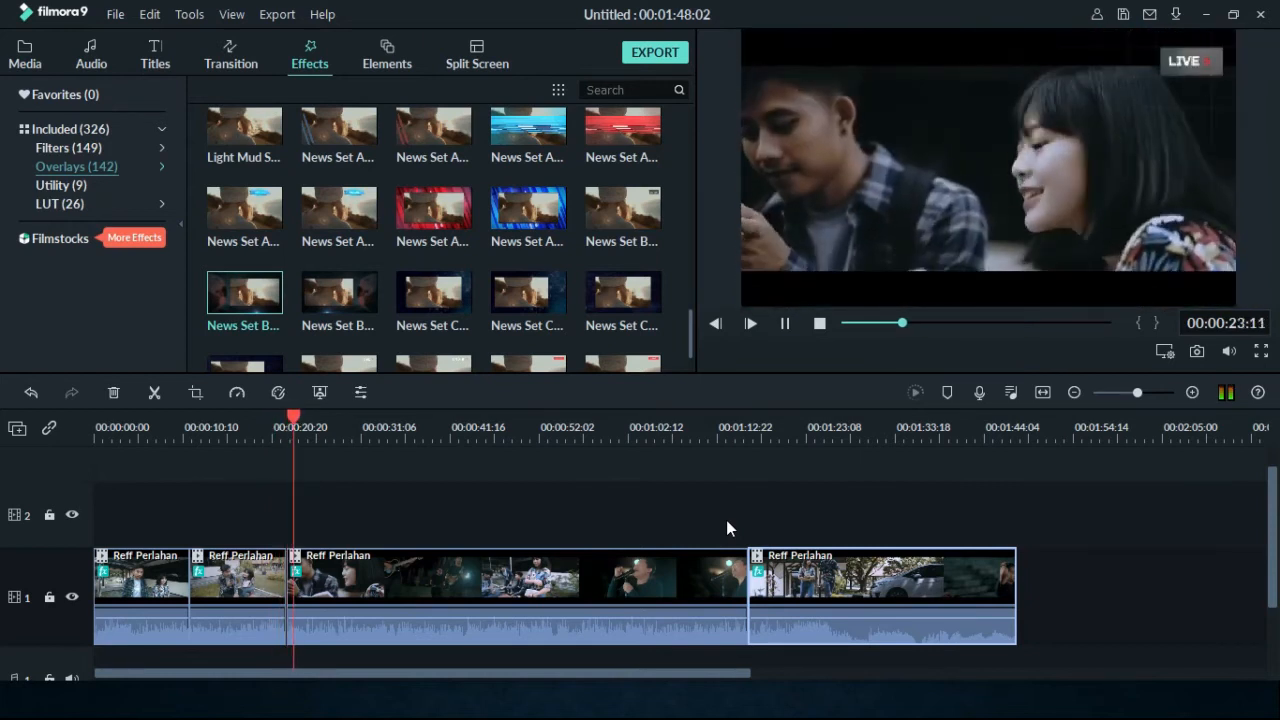
{"action": "left_click", "coordinate": [785, 323]}
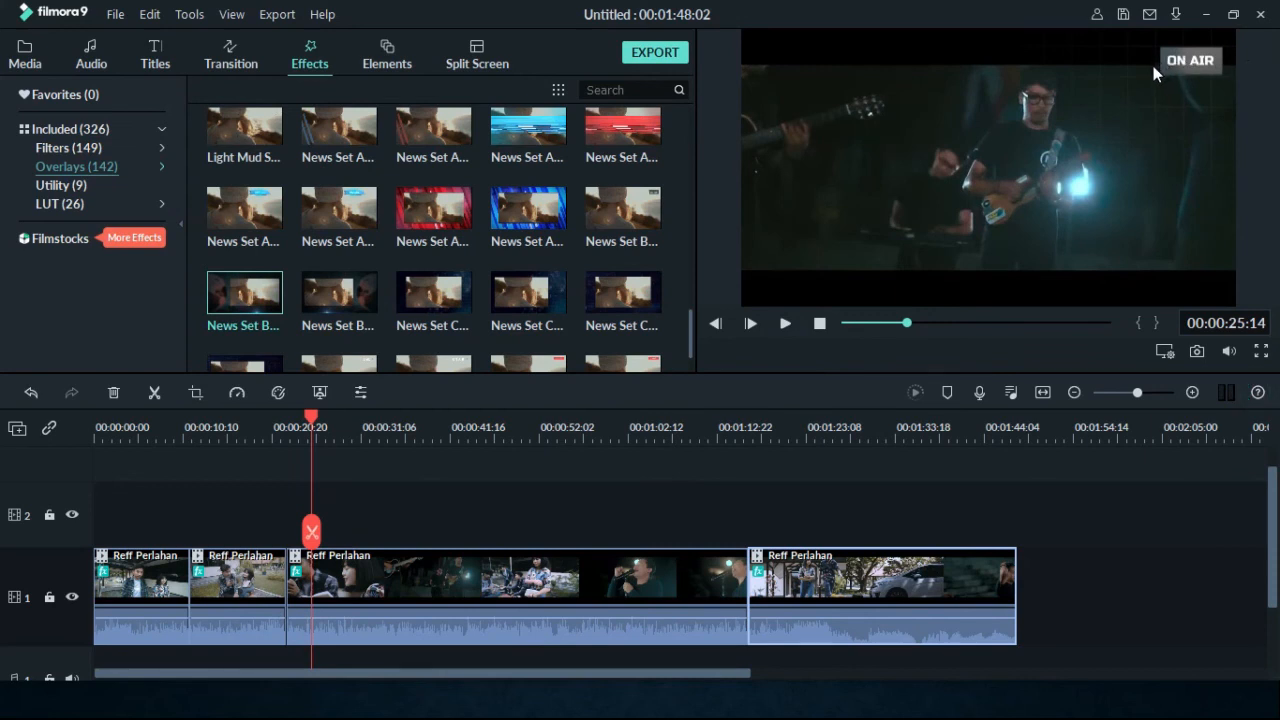
{"action": "left_click", "coordinate": [785, 324]}
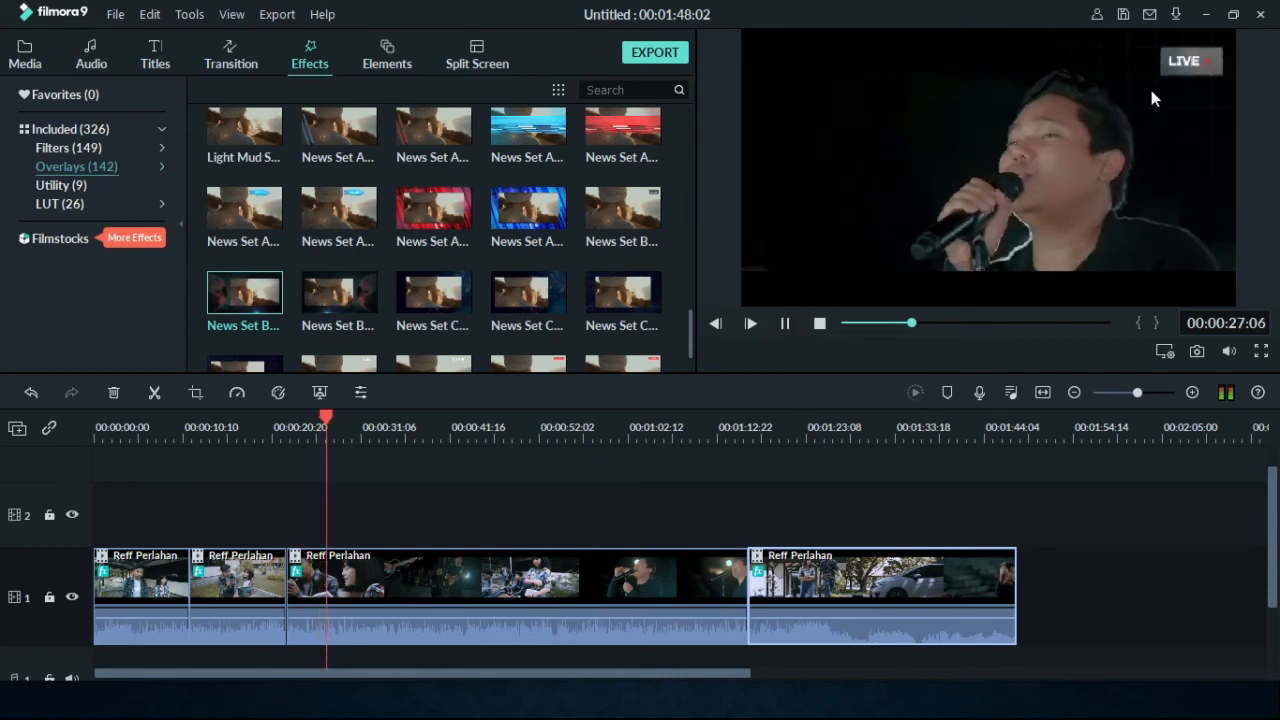
{"action": "left_click", "coordinate": [785, 323]}
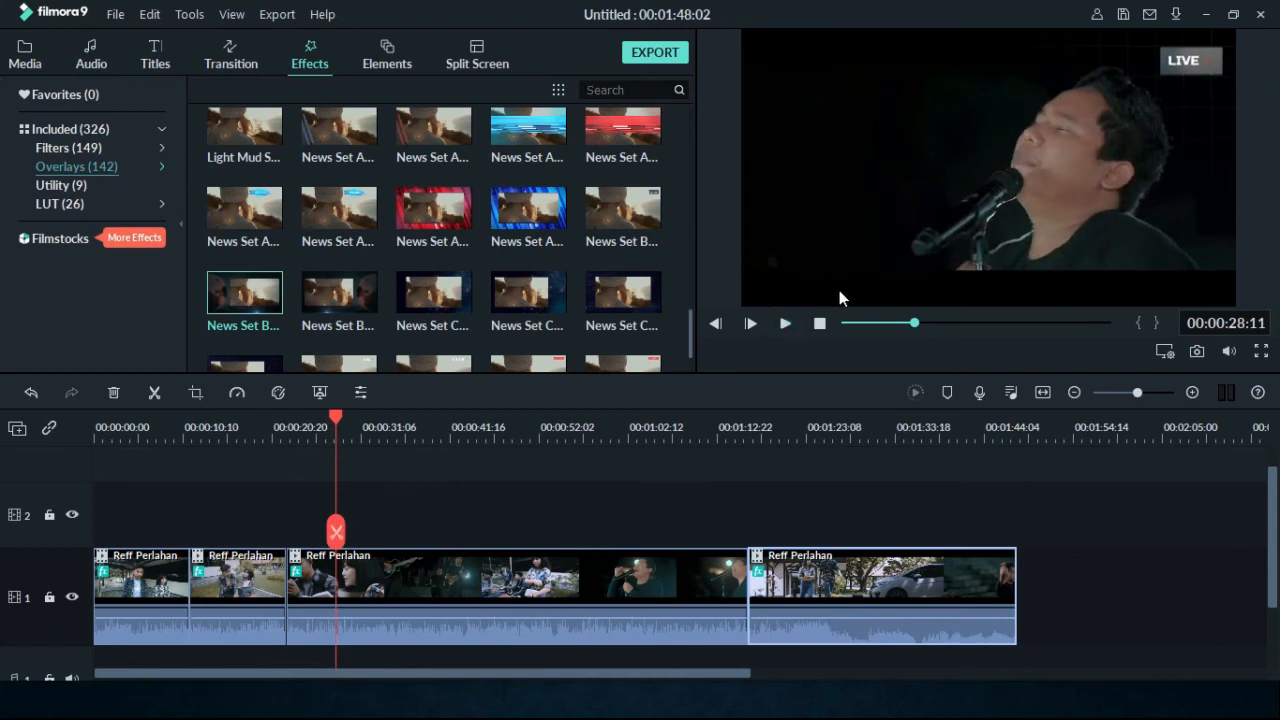
{"action": "left_click", "coordinate": [786, 323]}
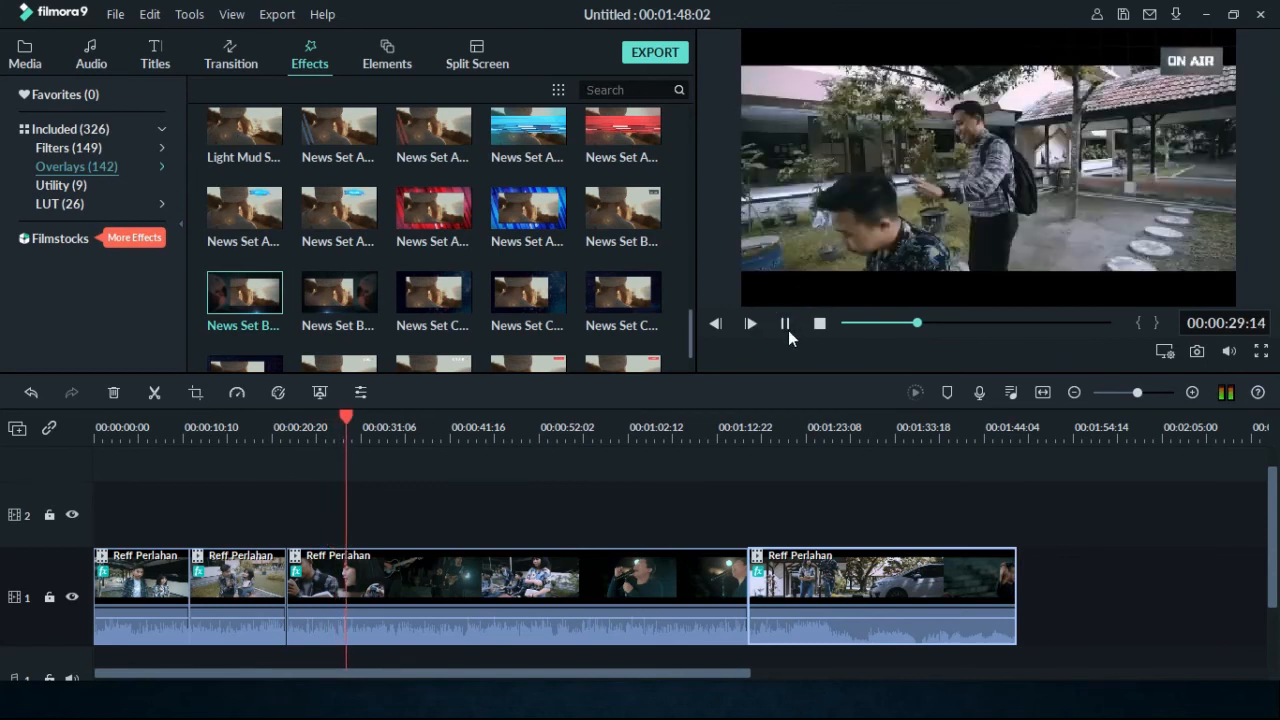
{"action": "left_click", "coordinate": [786, 323]}
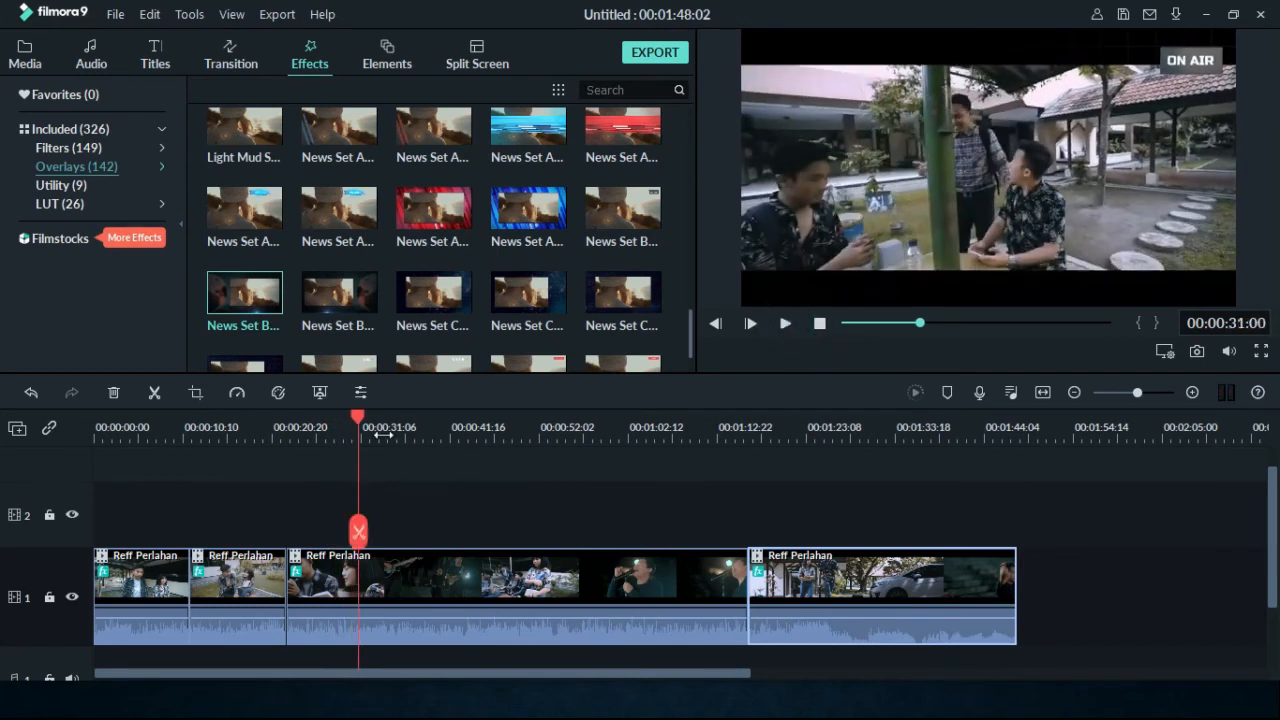
Play from shortly before the last segment to check how its news overlay looks on the footage.
{"action": "left_click_drag", "start_coordinate": [362, 423], "coordinate": [725, 476]}
{"action": "left_click", "coordinate": [786, 325]}
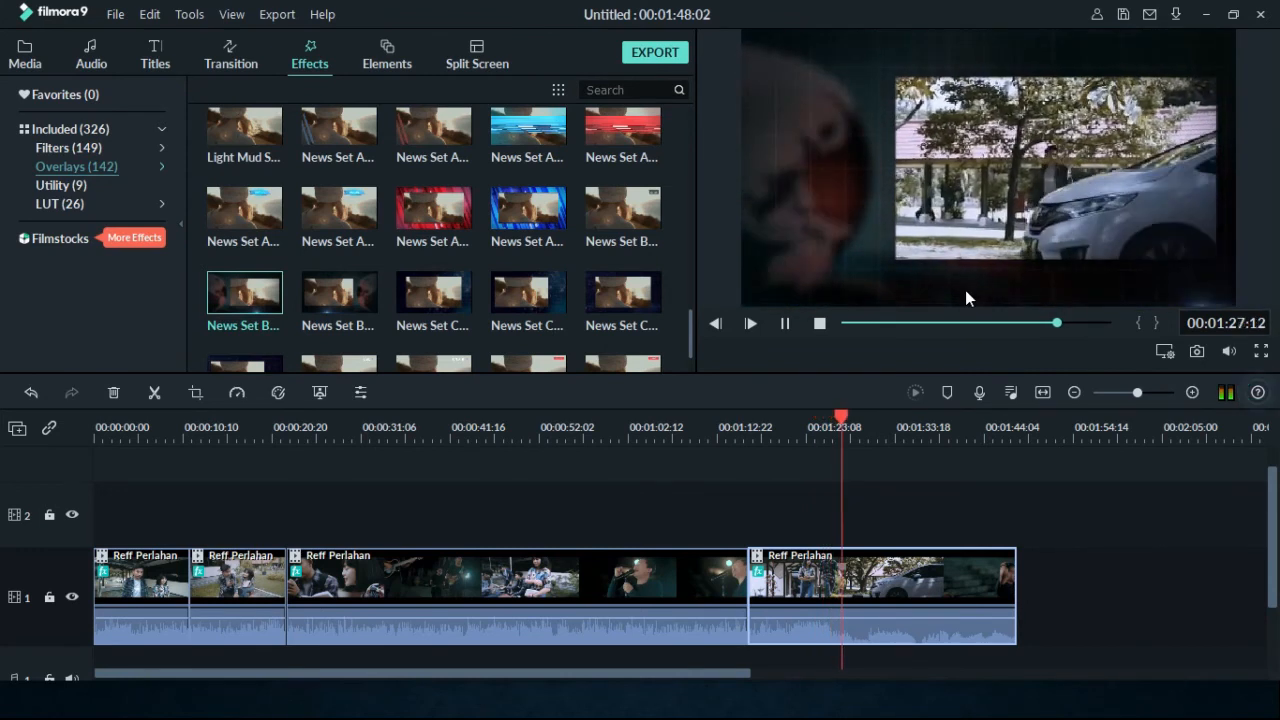
{"action": "left_click", "coordinate": [786, 326]}
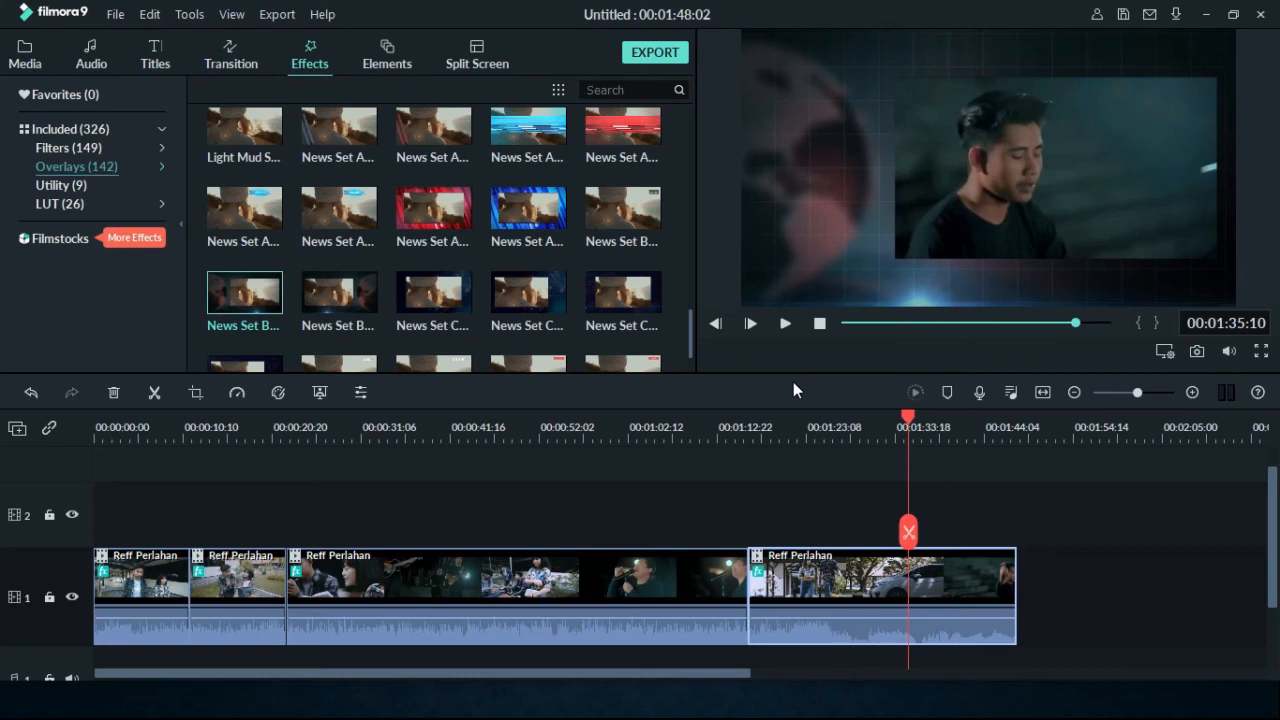
Undo all the splits and segment effects to restore one whole Reff Perlahan clip, and return the playhead to the start.
{"action": "key", "text": "ctrl+z"}
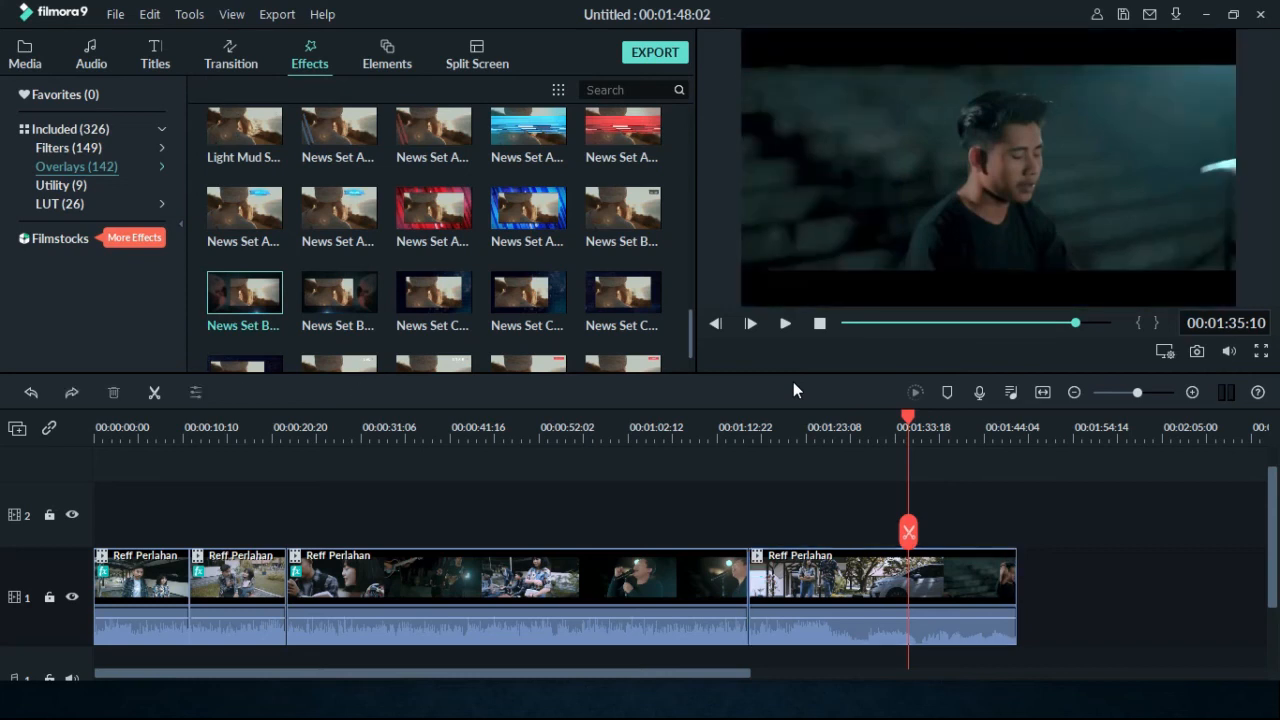
{"action": "key", "text": "ctrl+z"}
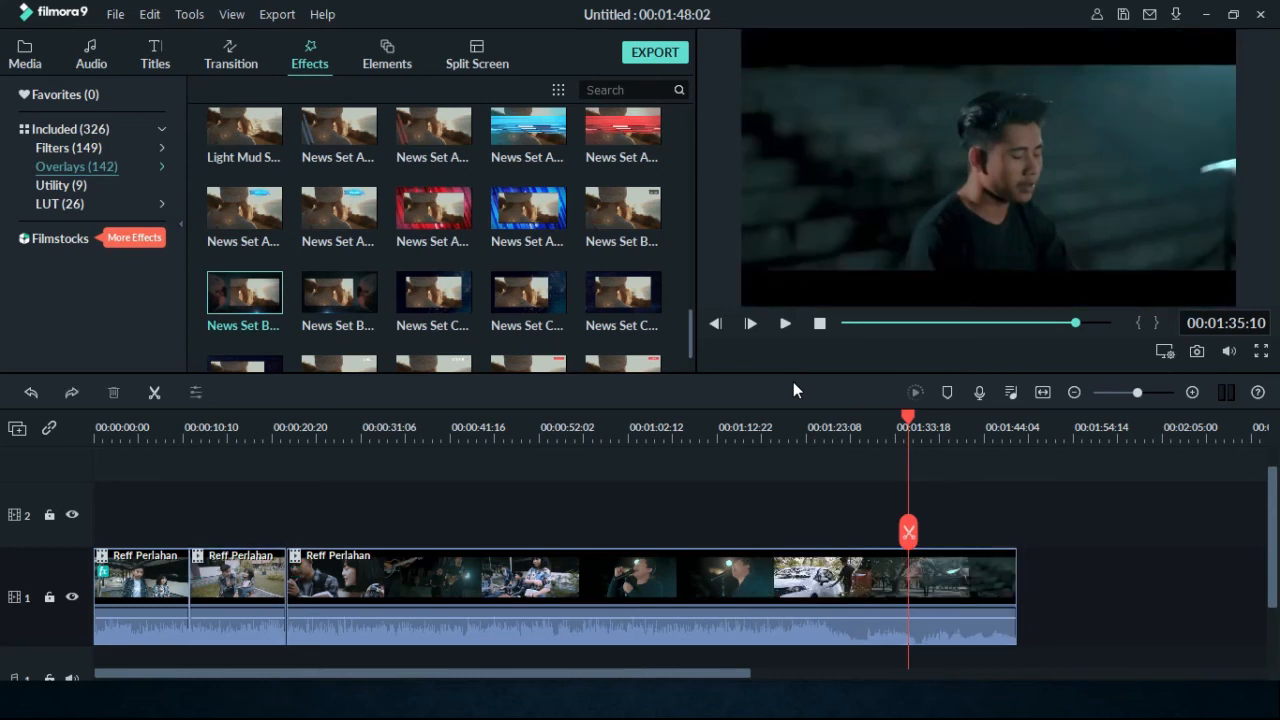
{"action": "key", "text": "ctrl+z"}
{"action": "key", "text": "ctrl+z"}
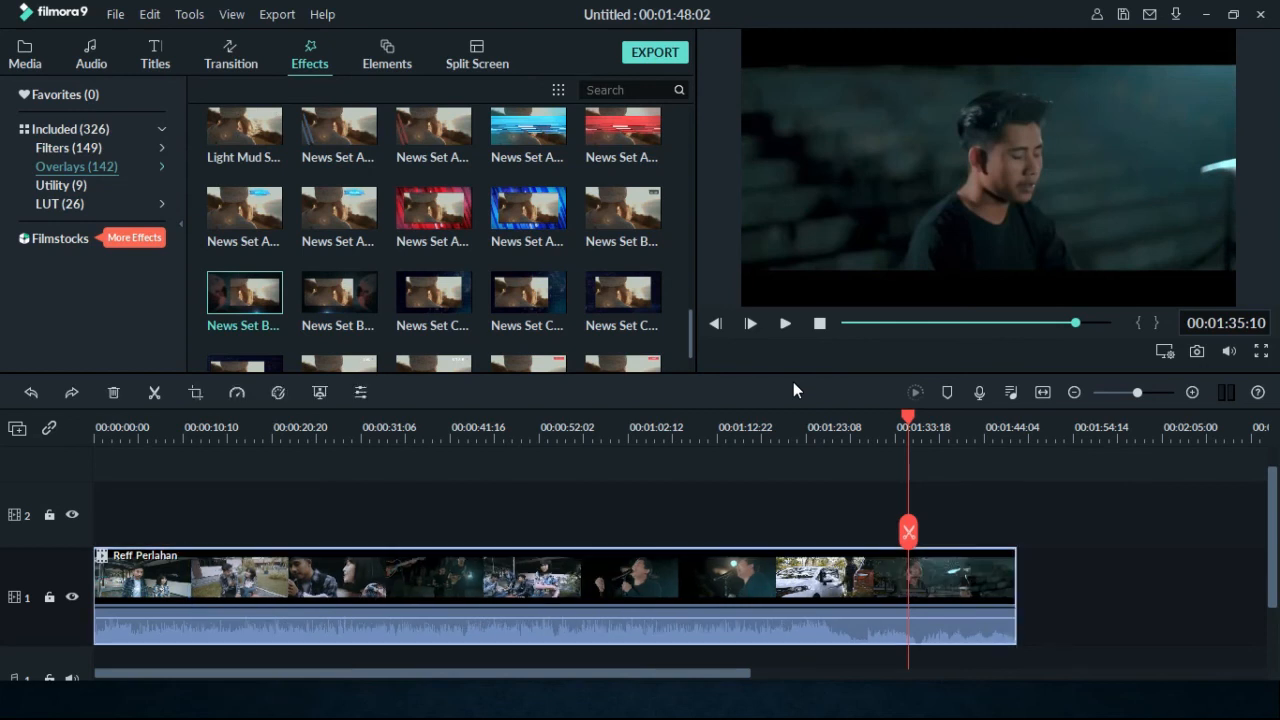
{"action": "left_click", "coordinate": [1114, 537]}
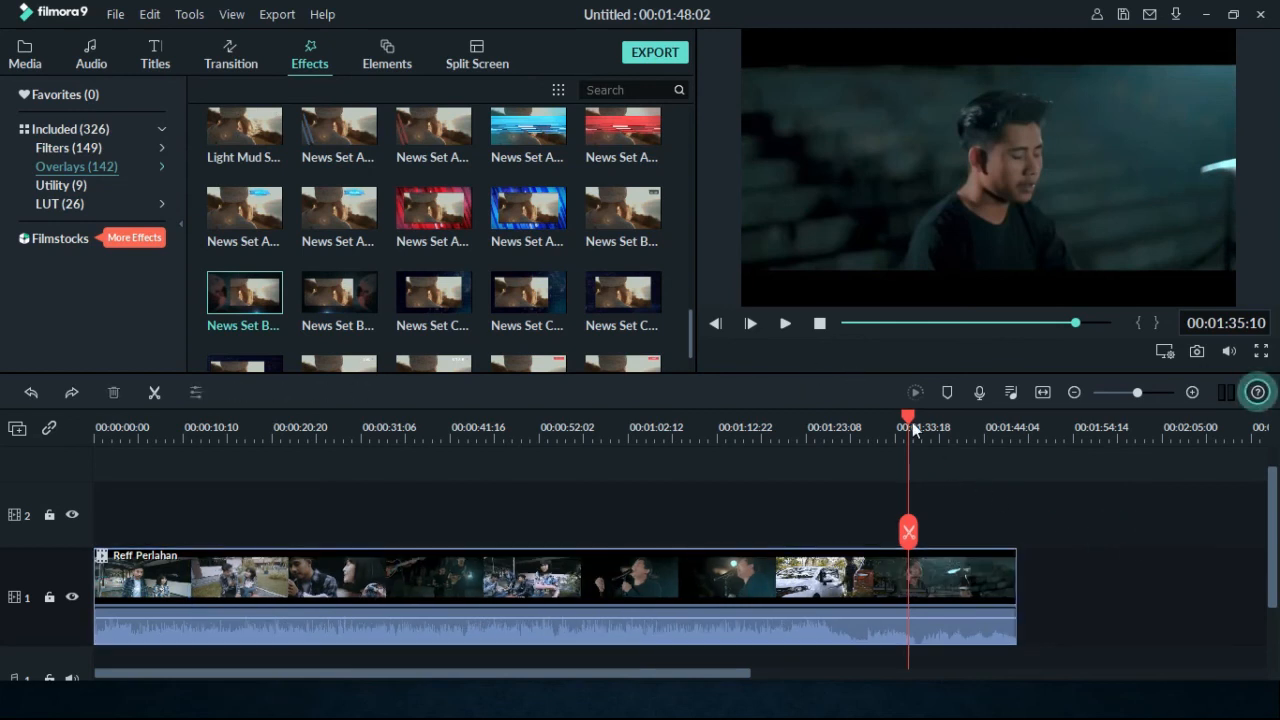
{"action": "left_click_drag", "start_coordinate": [910, 422], "coordinate": [75, 481]}
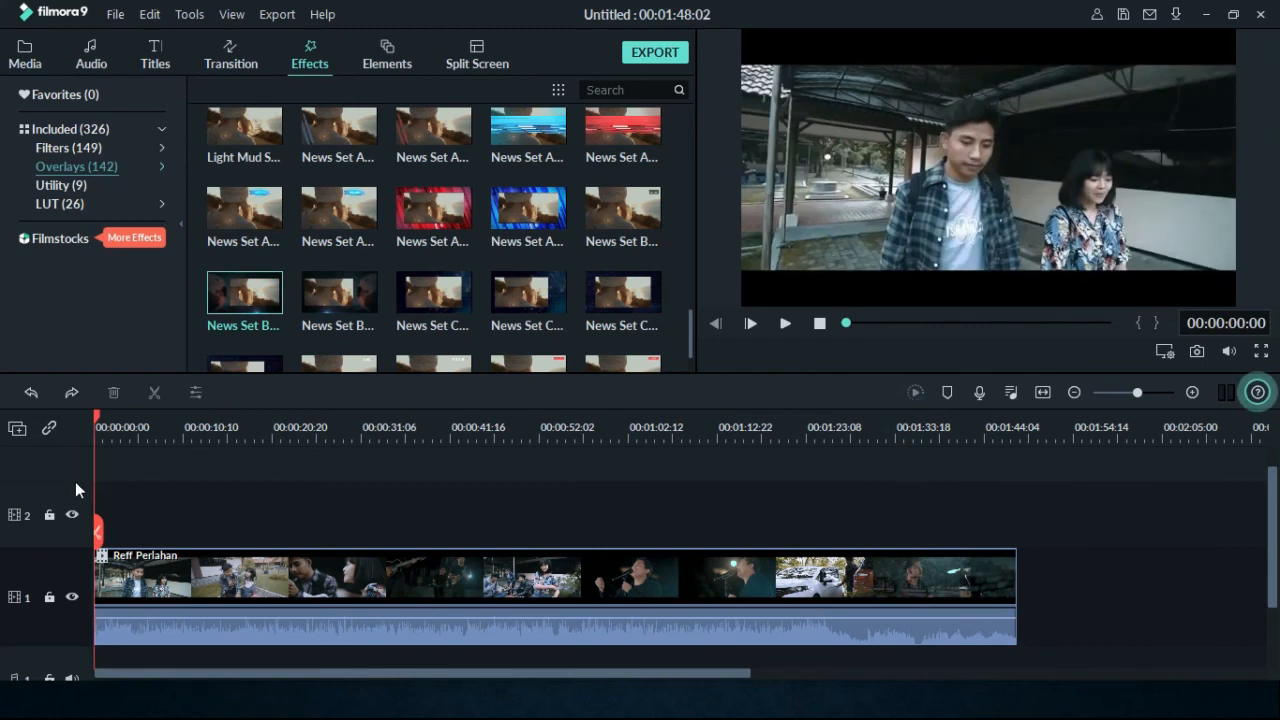
Place the 70s filter as a separate effect at the start of track 2, above the Reff Perlahan clip.
{"action": "left_click", "coordinate": [265, 588]}
{"action": "left_click", "coordinate": [325, 576]}
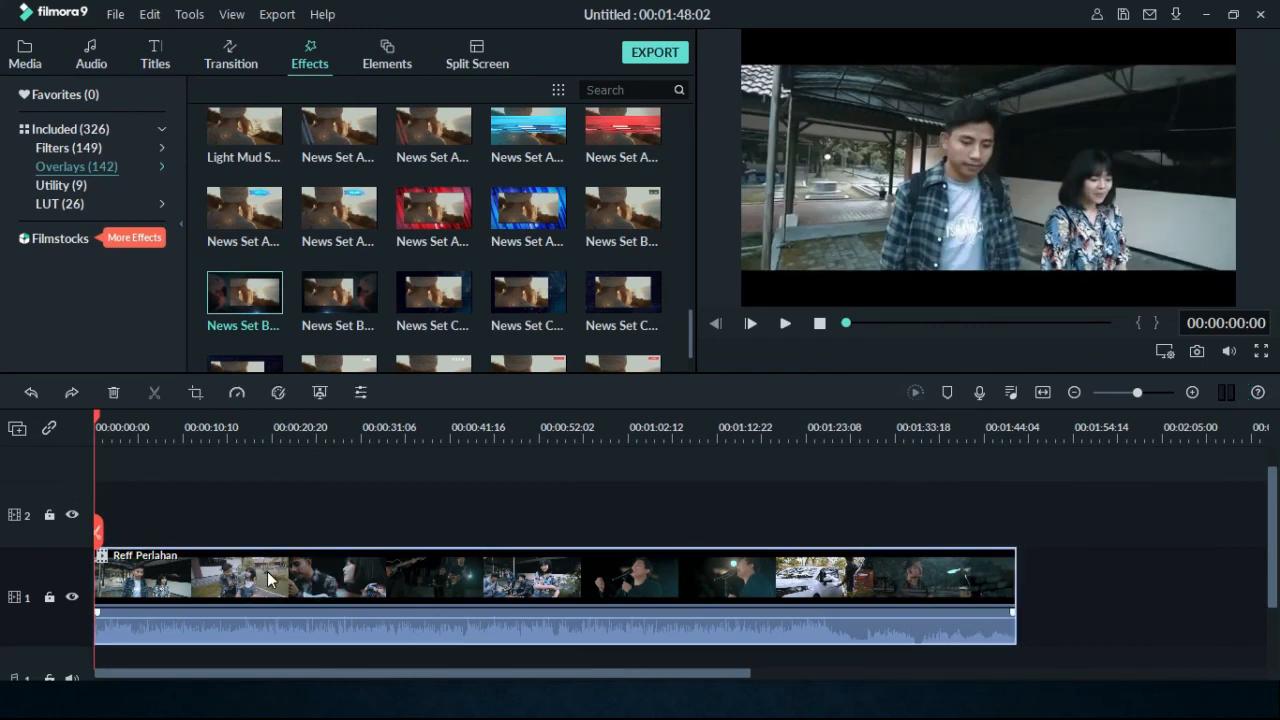
{"action": "left_click", "coordinate": [690, 324]}
{"action": "left_click_drag", "start_coordinate": [690, 324], "coordinate": [699, 174]}
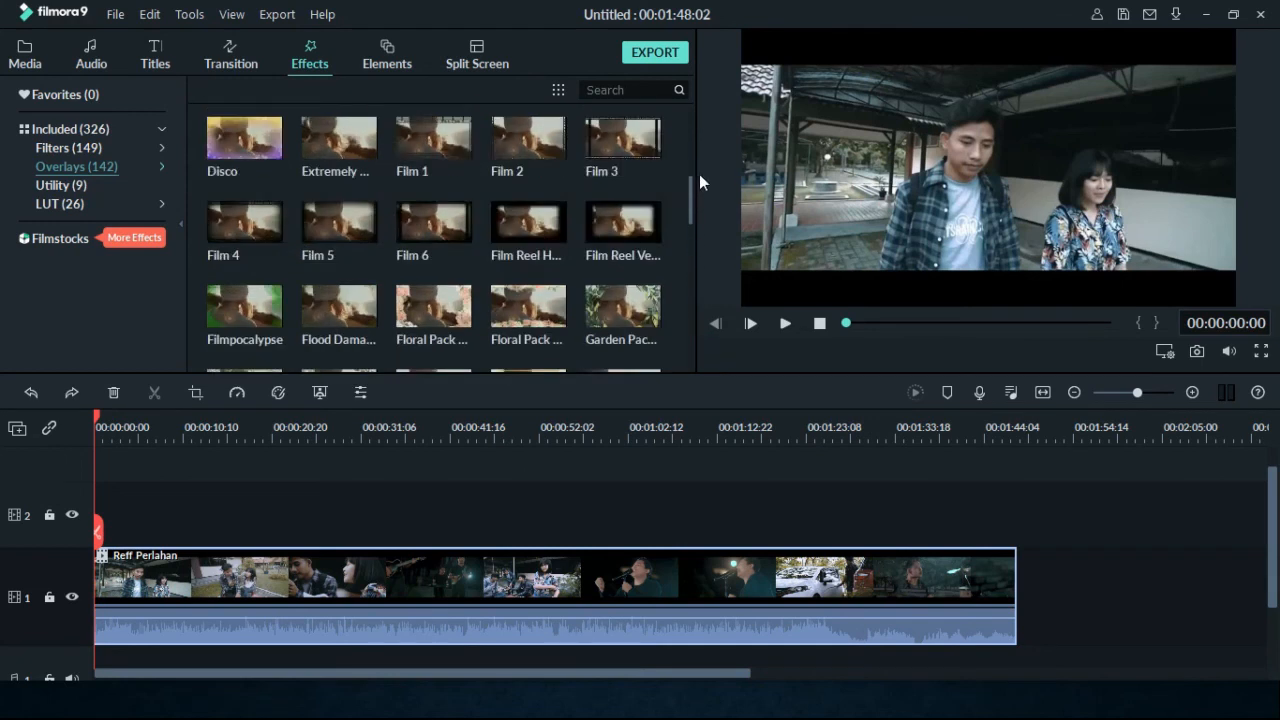
{"action": "scroll", "coordinate": [510, 180], "scroll_direction": "up", "scroll_amount": 3}
{"action": "left_click", "coordinate": [130, 148]}
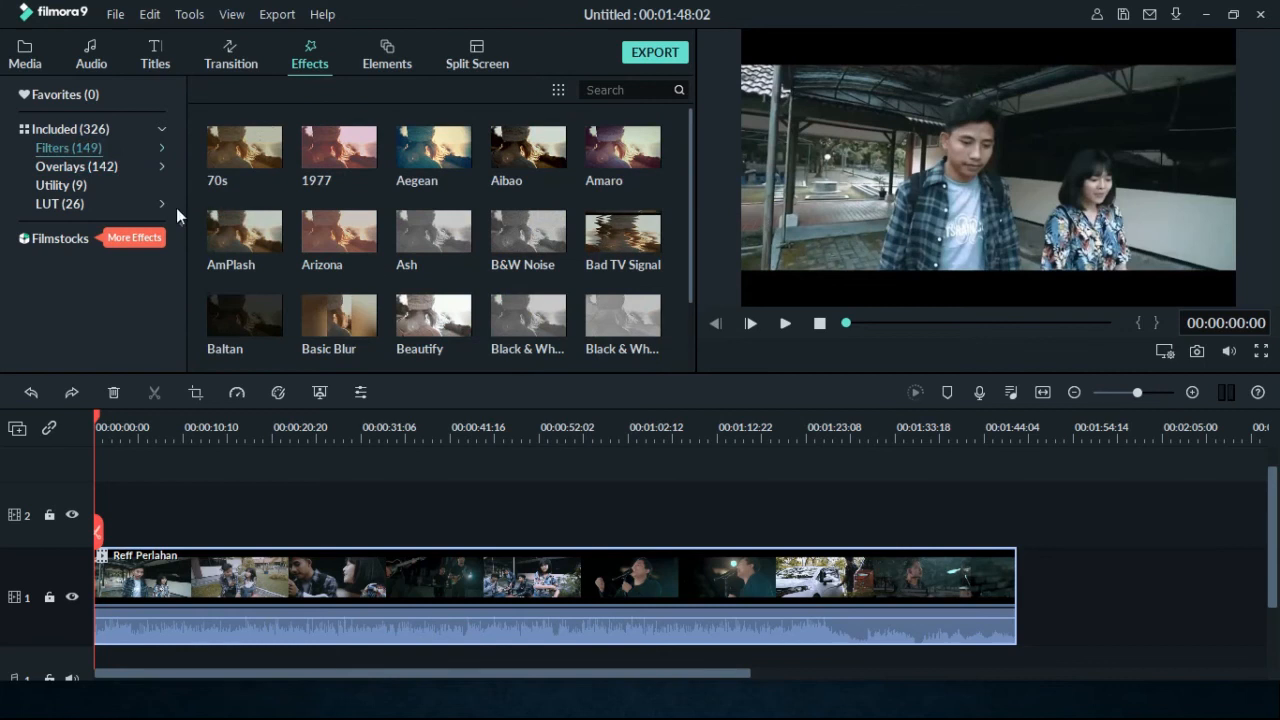
{"action": "mouse_move", "coordinate": [261, 159]}
{"action": "left_click_drag", "start_coordinate": [270, 148], "coordinate": [111, 558]}
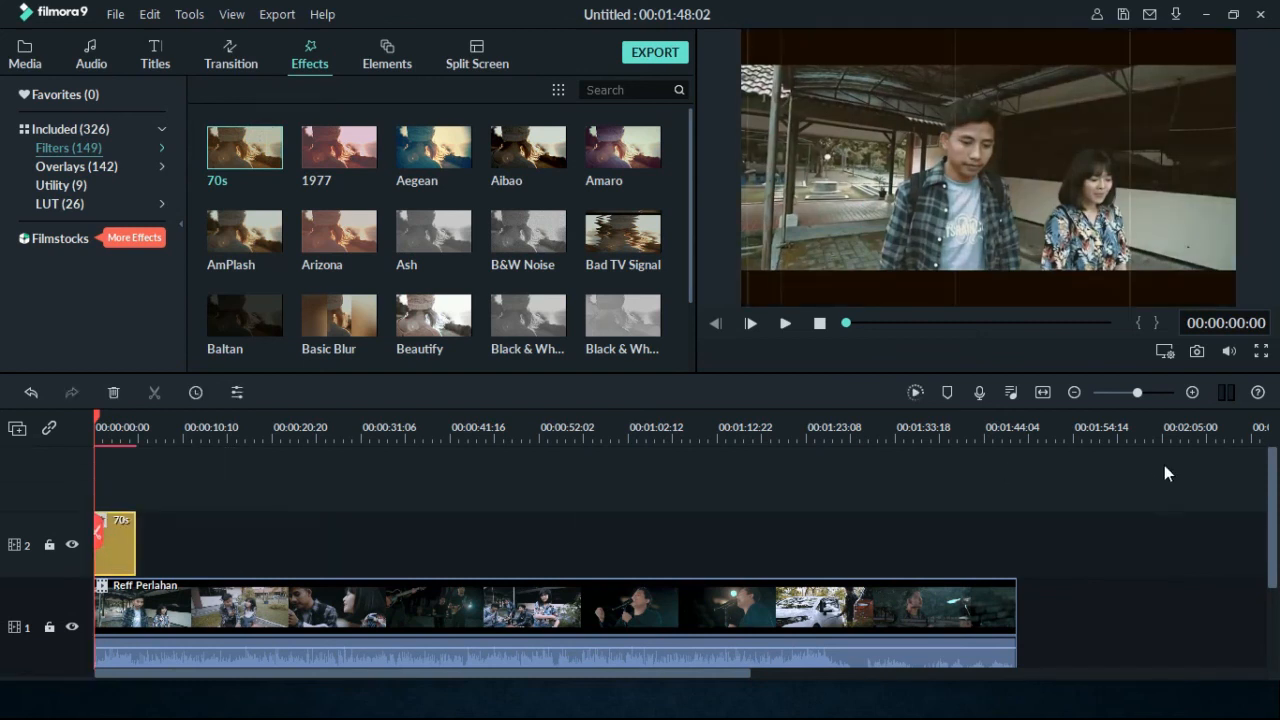
Extend the 70s filter to about 00:00:19 and add the Bad TV Signal filter right after it on track 2, ending at about 00:00:46.
{"action": "scroll", "coordinate": [1268, 490], "scroll_direction": "down", "scroll_amount": 2}
{"action": "left_click", "coordinate": [166, 548]}
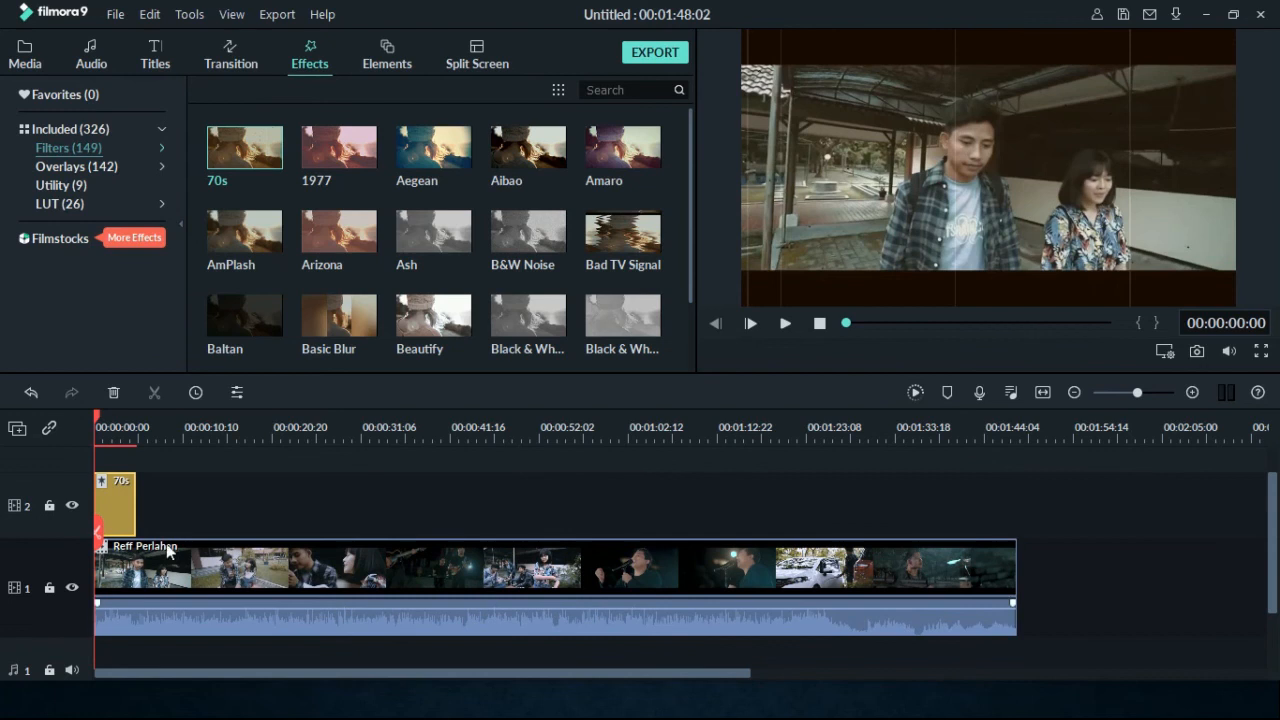
{"action": "left_click_drag", "start_coordinate": [136, 512], "coordinate": [258, 518]}
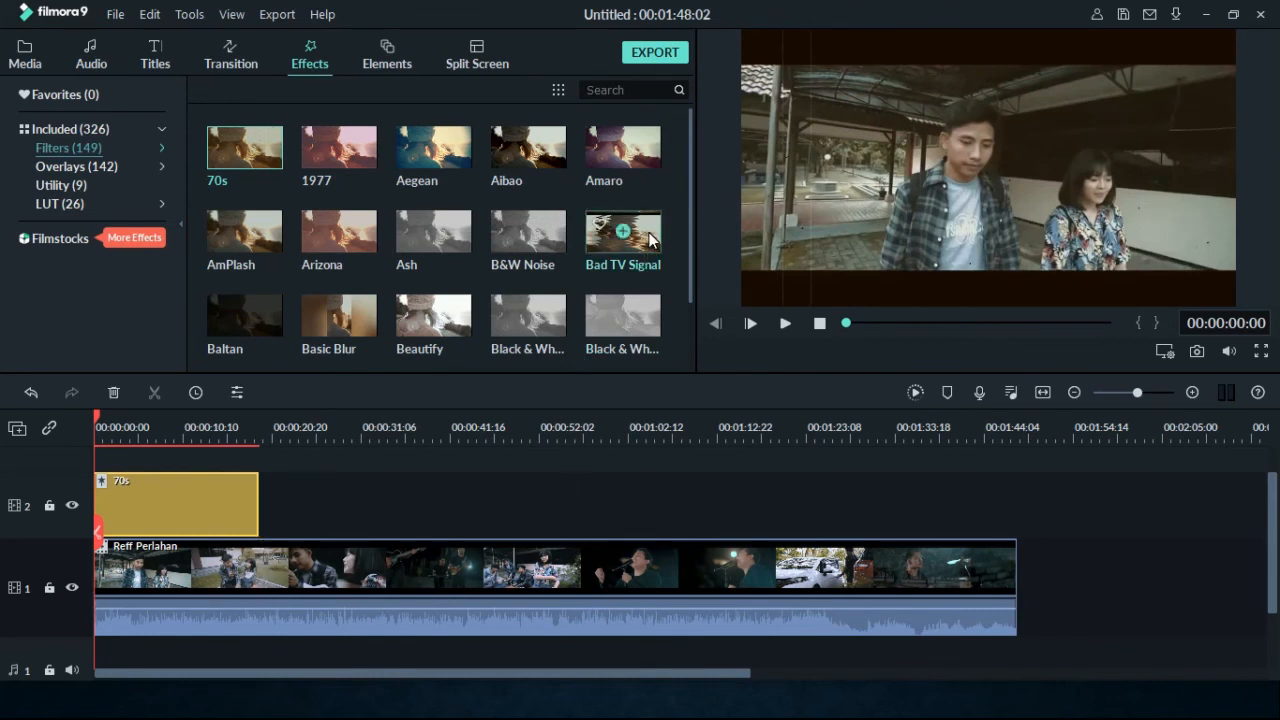
{"action": "left_click_drag", "start_coordinate": [648, 236], "coordinate": [486, 512]}
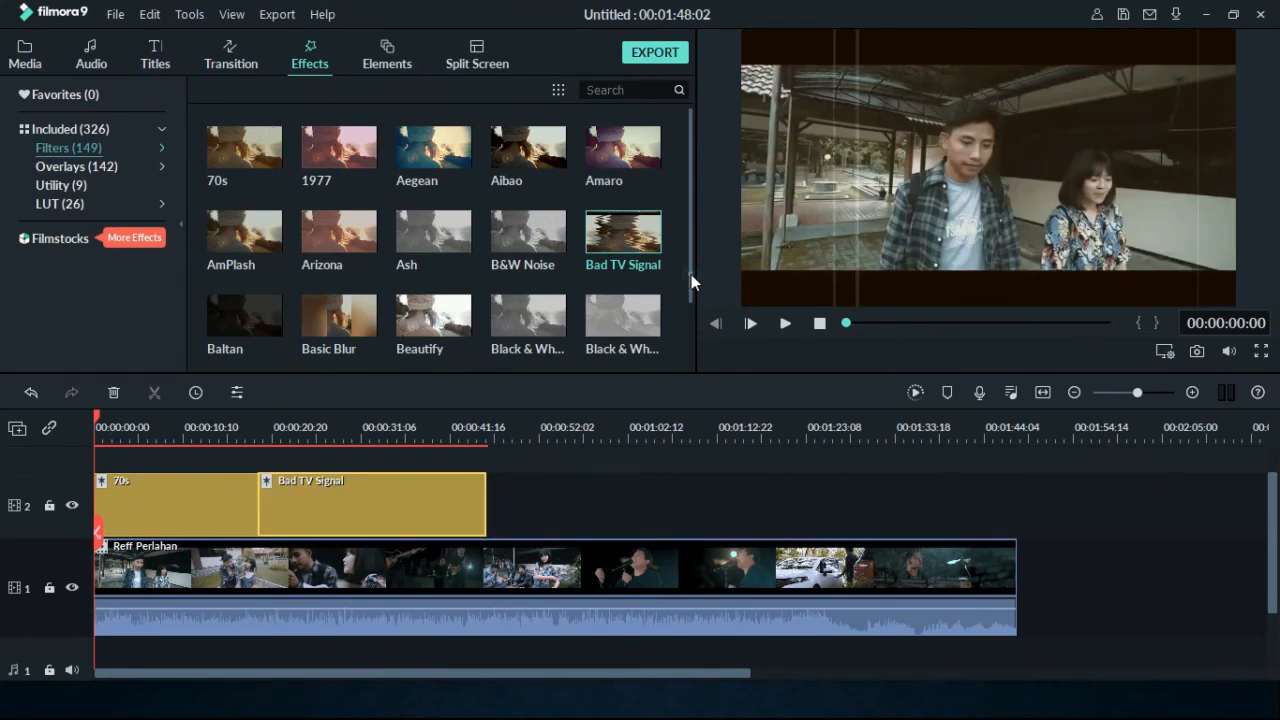
Add News Set Breaking News Overlay 1 directly after the Bad TV Signal filter on track 2, ending at about 00:01:29.
{"action": "scroll", "coordinate": [686, 310], "scroll_direction": "down", "scroll_amount": 3}
{"action": "left_click", "coordinate": [61, 168]}
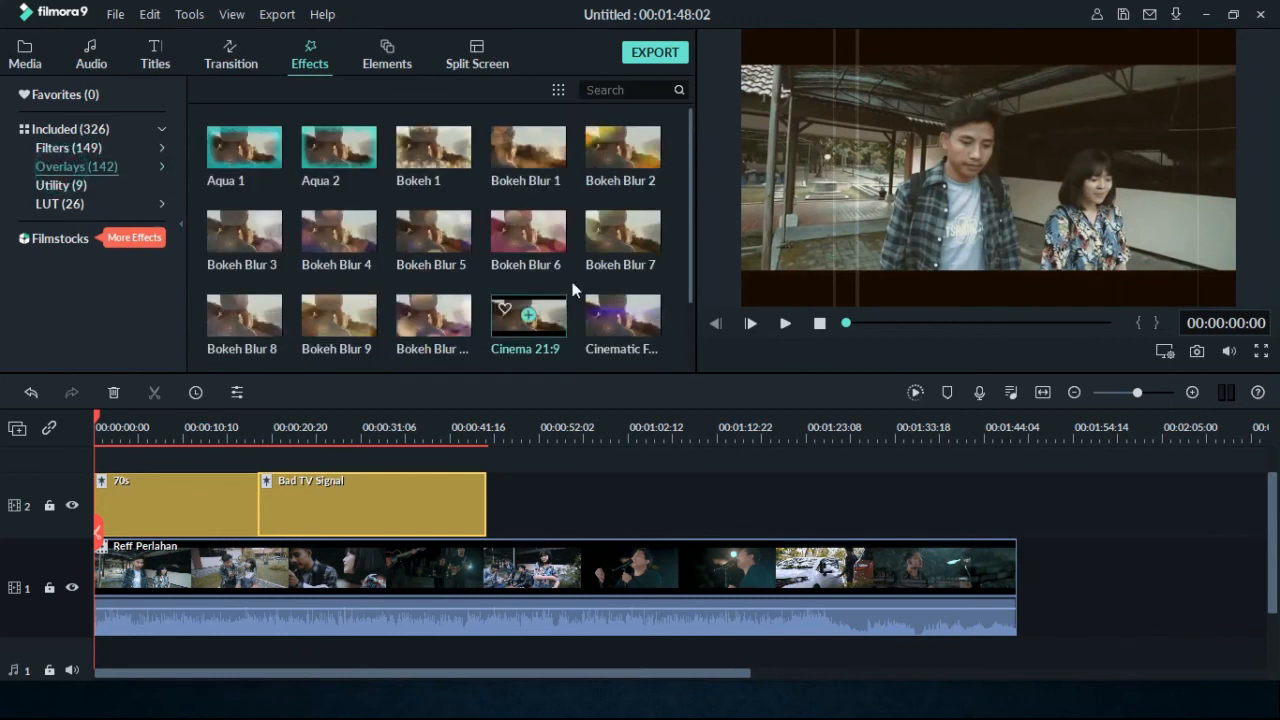
{"action": "left_click_drag", "start_coordinate": [691, 247], "coordinate": [696, 357]}
{"action": "left_click_drag", "start_coordinate": [693, 289], "coordinate": [687, 323]}
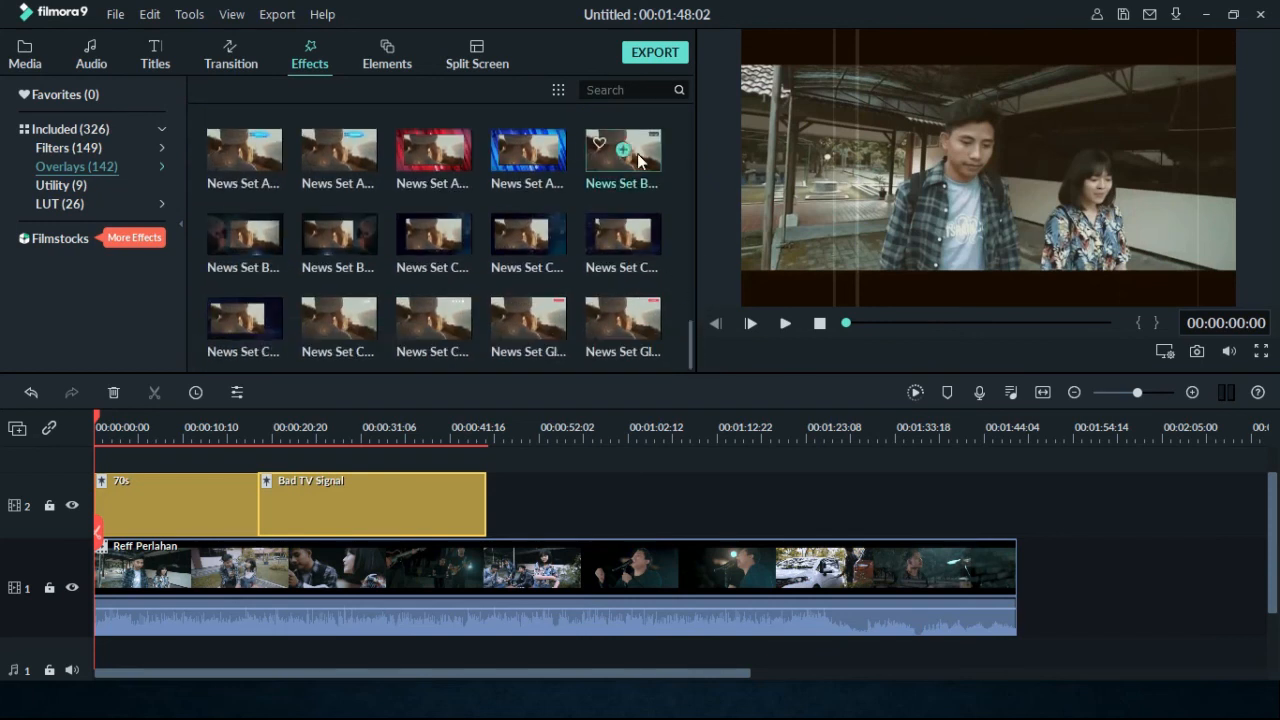
{"action": "left_click_drag", "start_coordinate": [640, 158], "coordinate": [852, 514]}
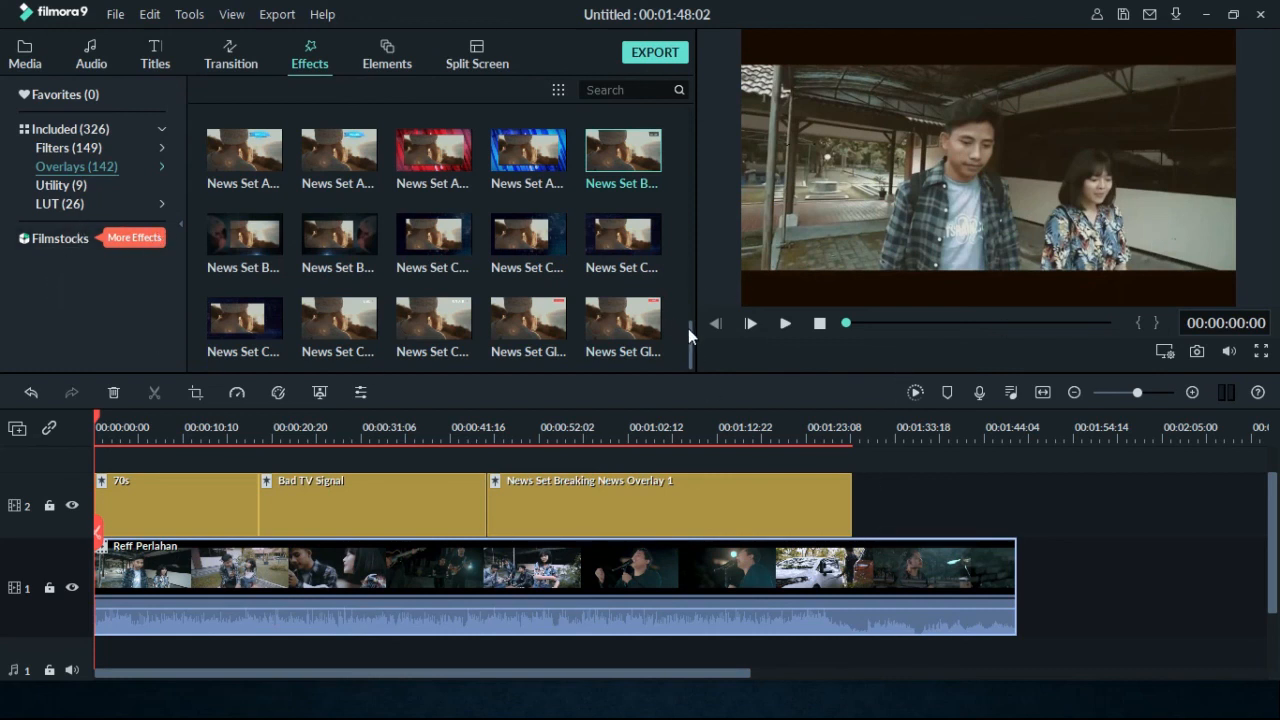
Add News Set Channel 7 Overlay 4 directly after Breaking News Overlay 1 on track 2, ending level with the Reff Perlahan clip.
{"action": "mouse_move", "coordinate": [258, 330]}
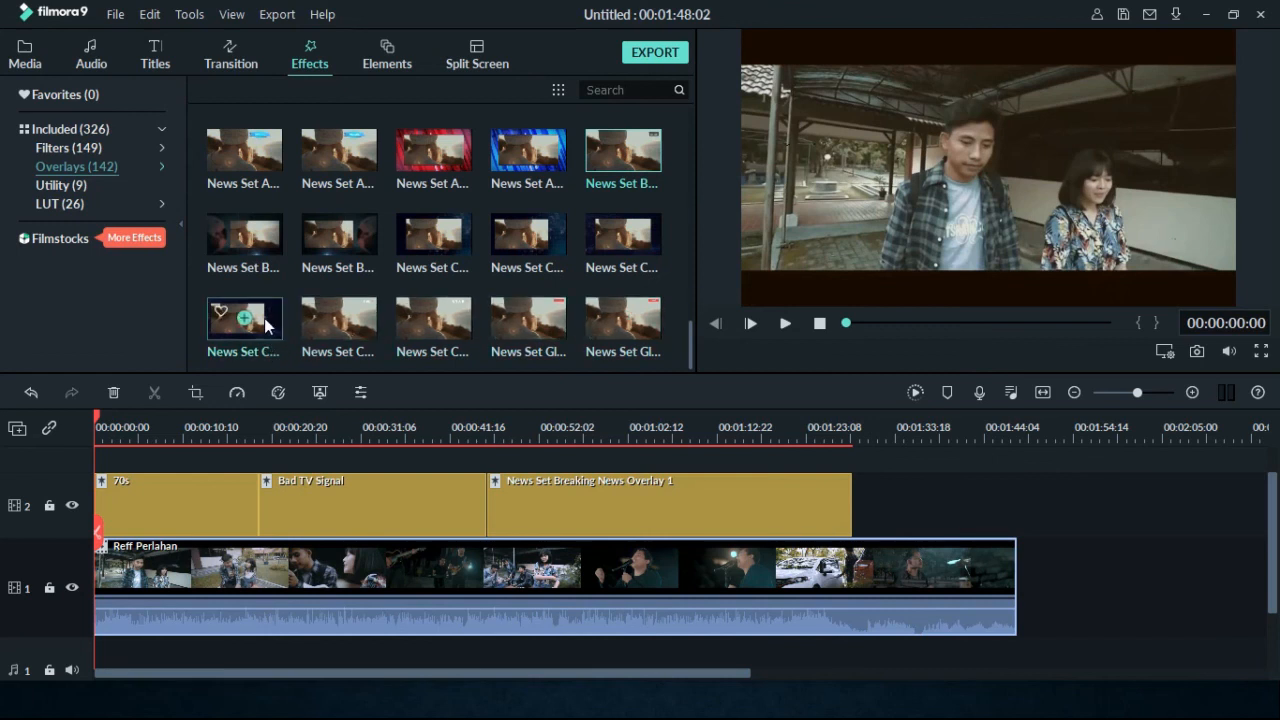
{"action": "left_click_drag", "start_coordinate": [265, 321], "coordinate": [785, 507]}
{"action": "left_click_drag", "start_coordinate": [891, 508], "coordinate": [1016, 507]}
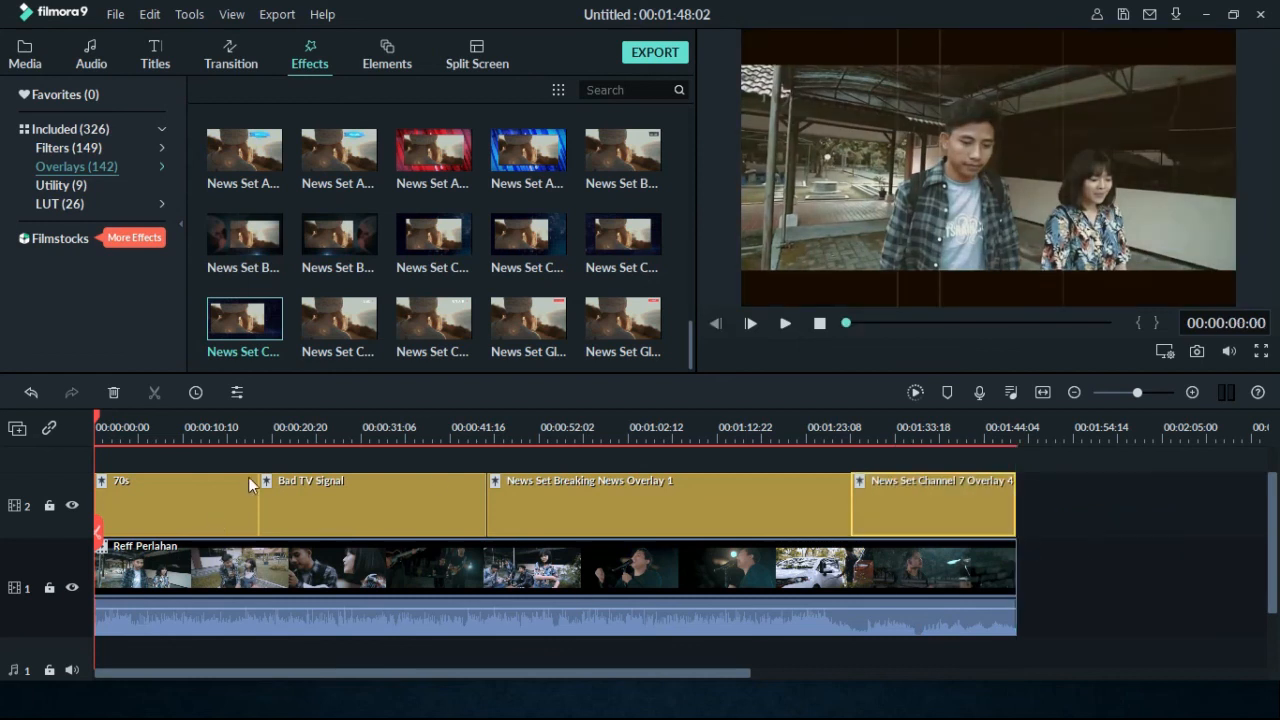
Preview the 70s filter from the start of the video, then the change from 70s to Bad TV Signal from about 00:00:17.
{"action": "left_click", "coordinate": [786, 322]}
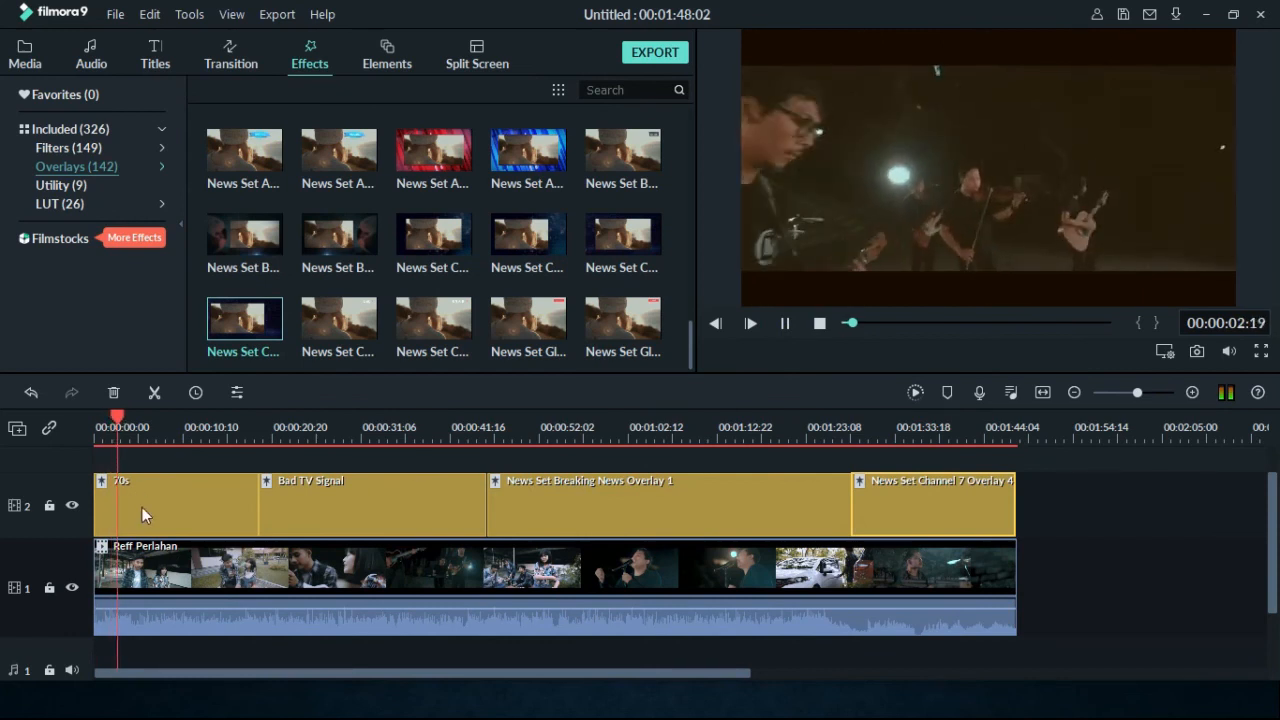
{"action": "left_click", "coordinate": [785, 323]}
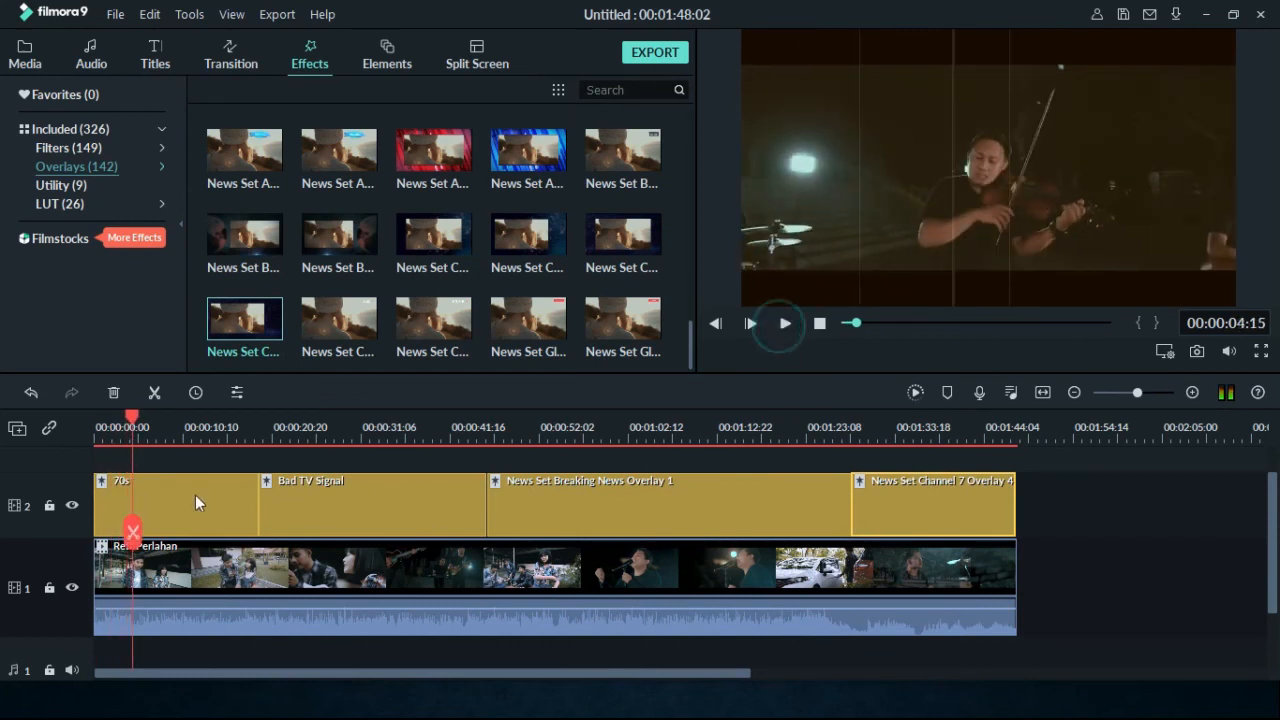
{"action": "left_click_drag", "start_coordinate": [132, 425], "coordinate": [244, 444]}
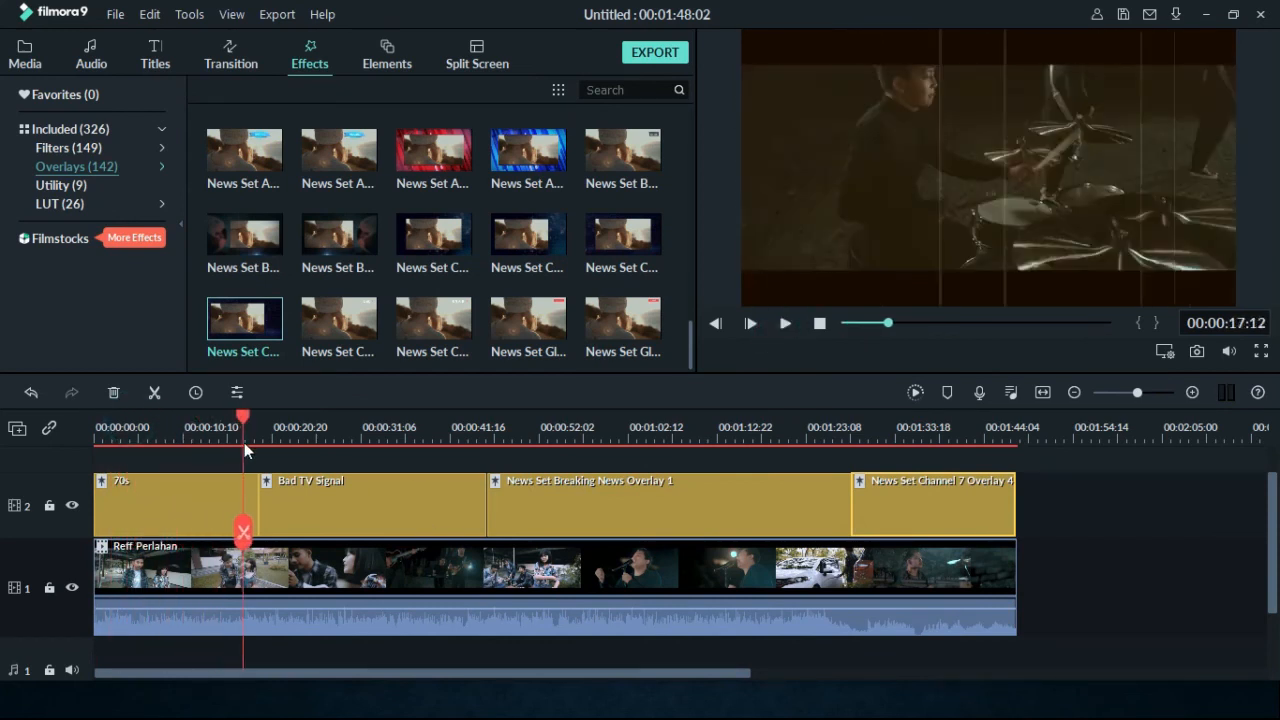
{"action": "left_click", "coordinate": [779, 325]}
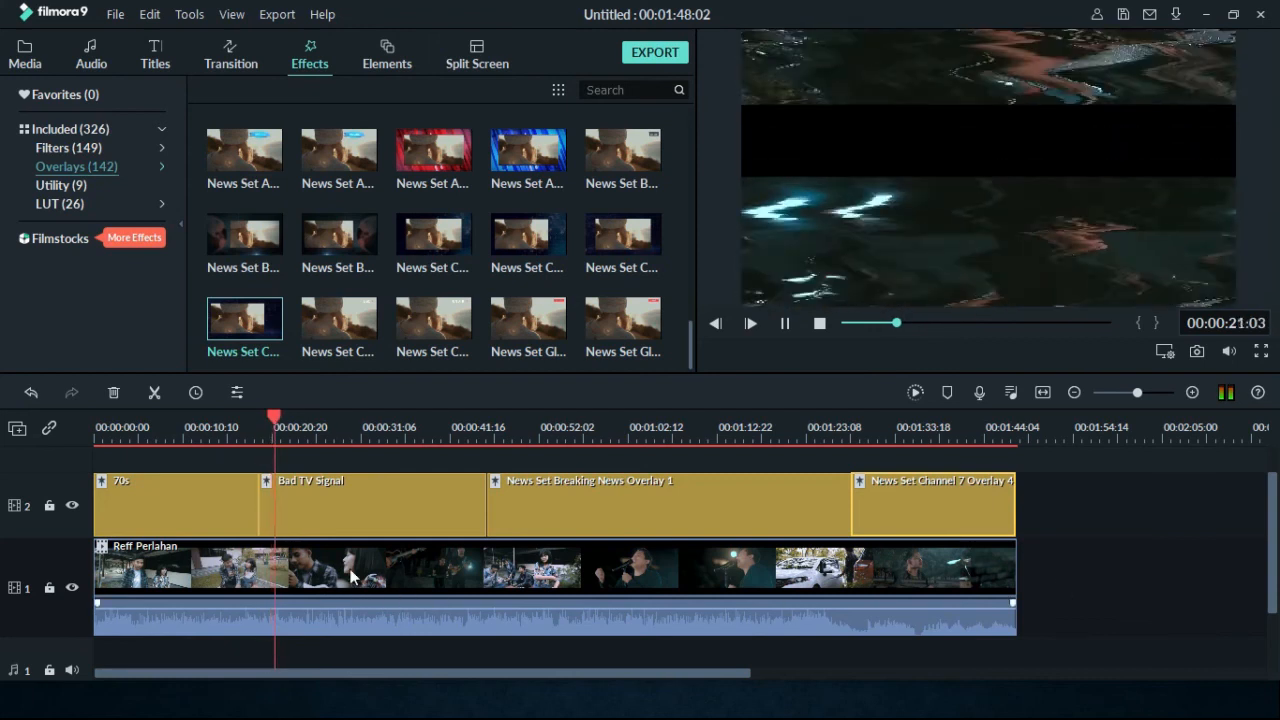
{"action": "left_click", "coordinate": [785, 323]}
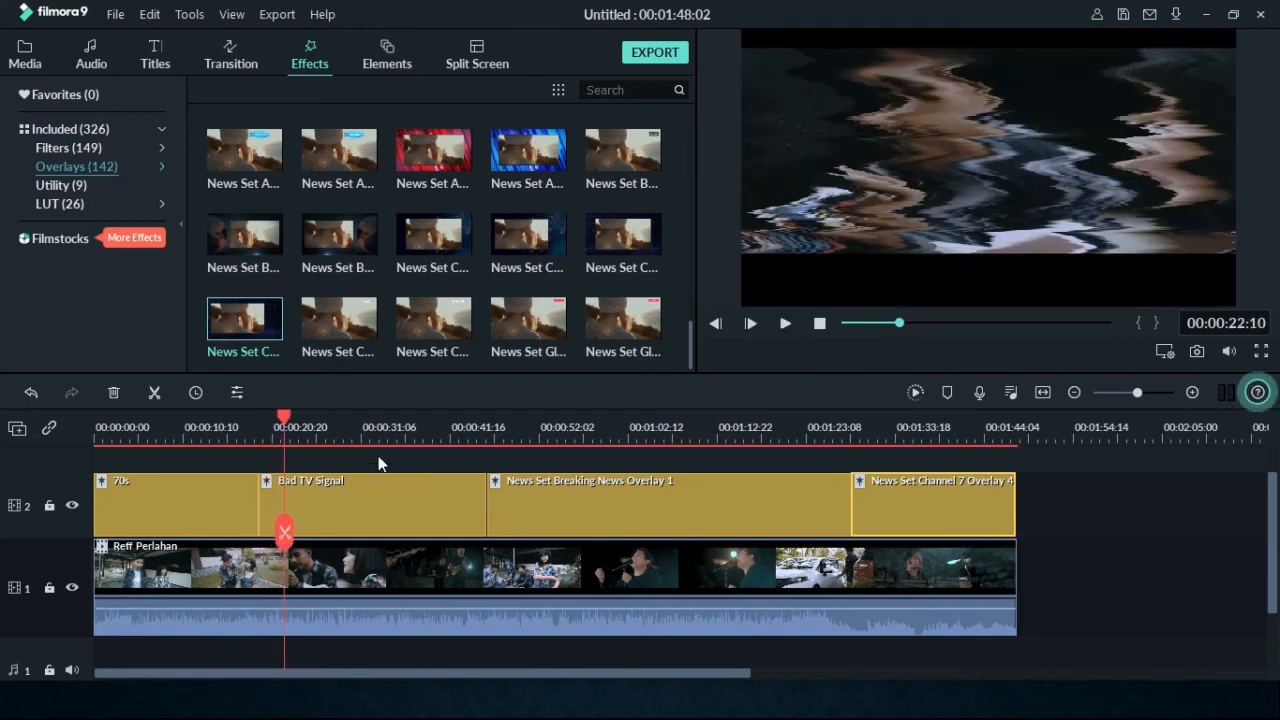
Preview the changes into Breaking News Overlay 1 and Channel 7 Overlay 4, then stop playback and return to the start.
{"action": "left_click_drag", "start_coordinate": [286, 416], "coordinate": [477, 428]}
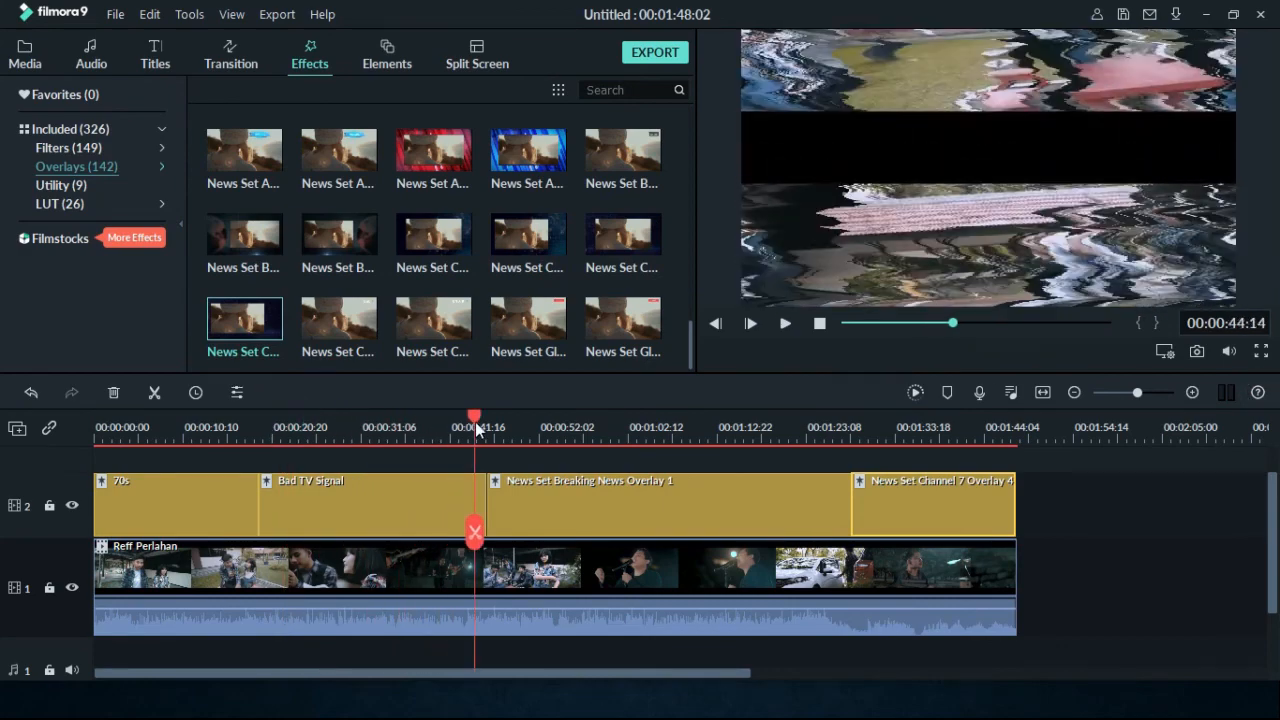
{"action": "left_click", "coordinate": [785, 323]}
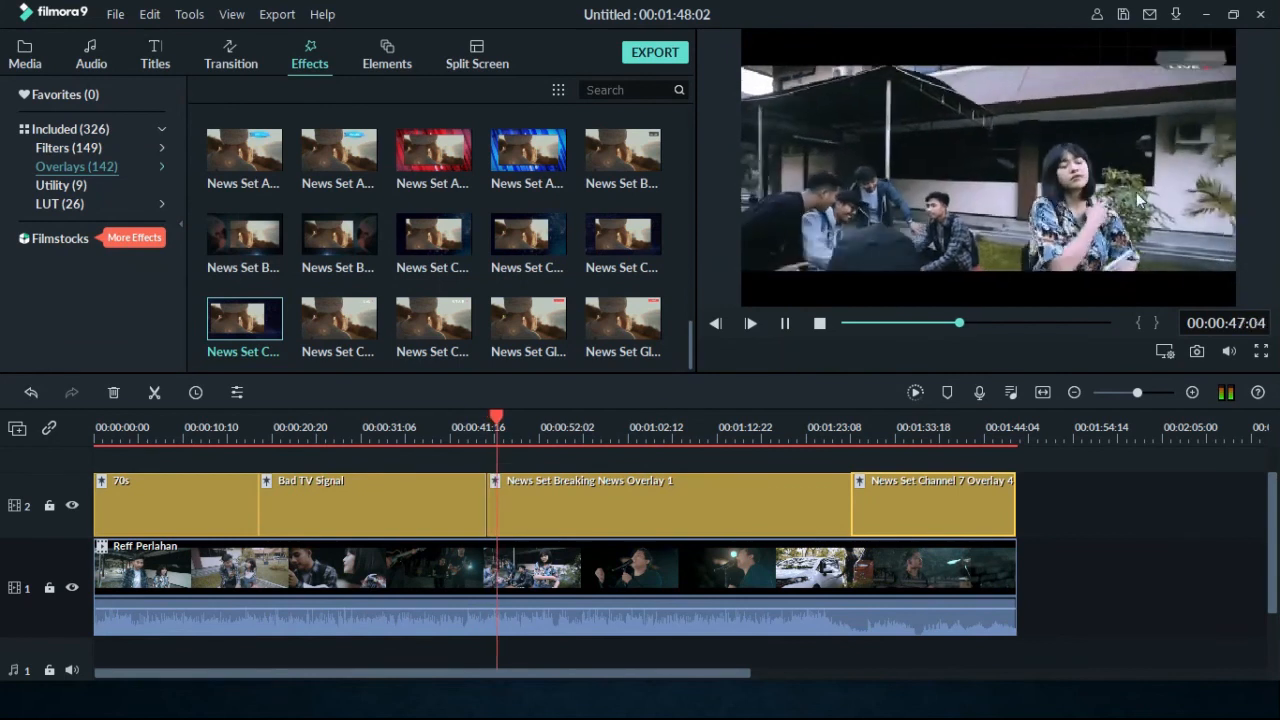
{"action": "left_click", "coordinate": [783, 323]}
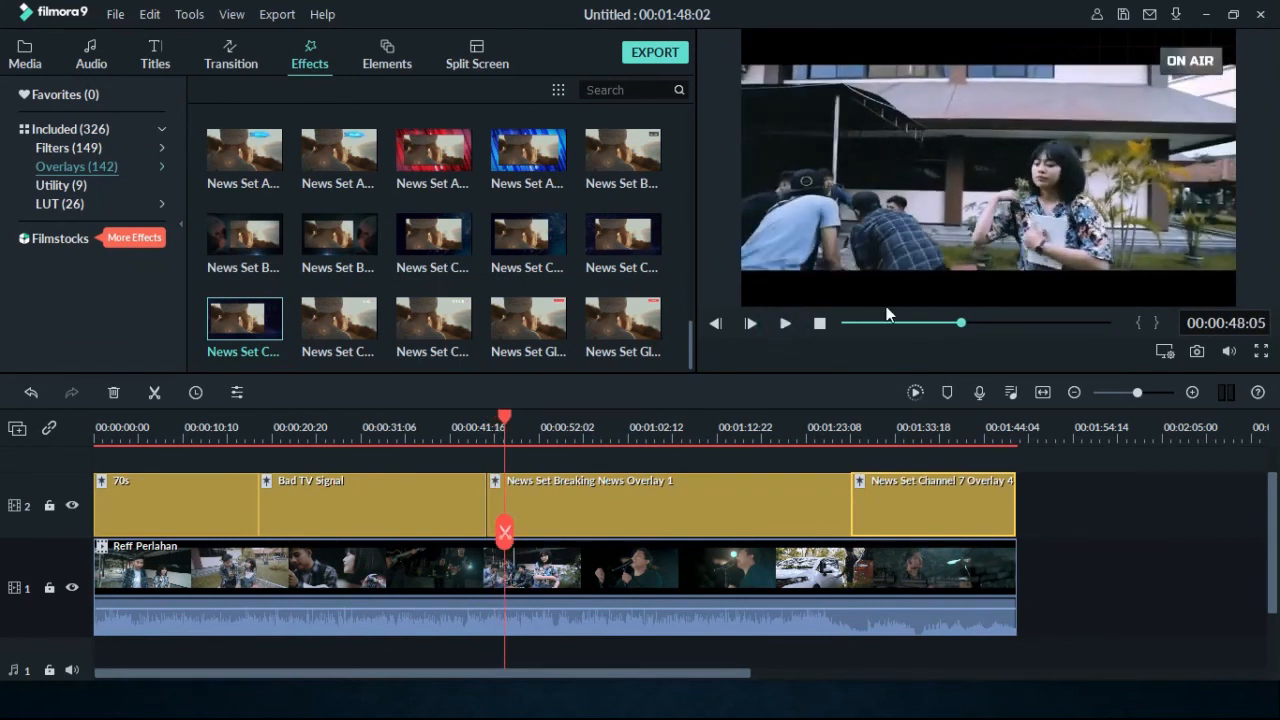
{"action": "left_click", "coordinate": [785, 324]}
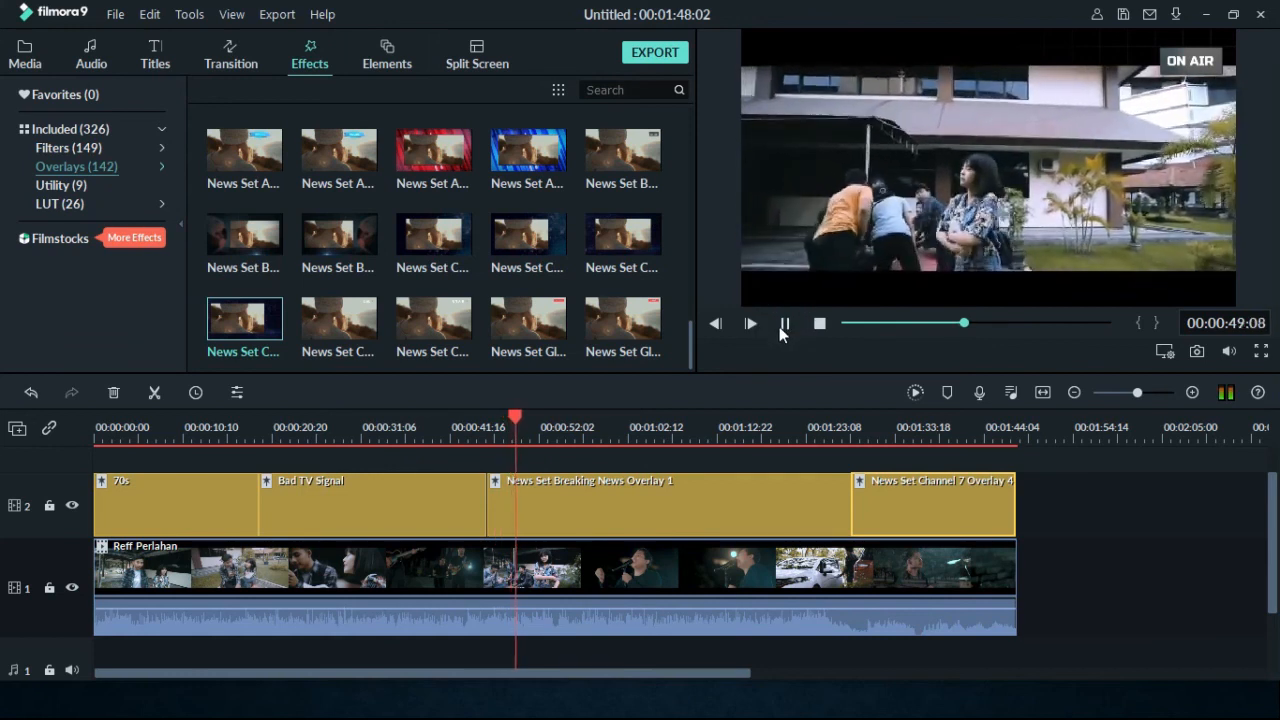
{"action": "left_click", "coordinate": [779, 326]}
{"action": "left_click_drag", "start_coordinate": [523, 420], "coordinate": [828, 450]}
{"action": "left_click", "coordinate": [785, 324]}
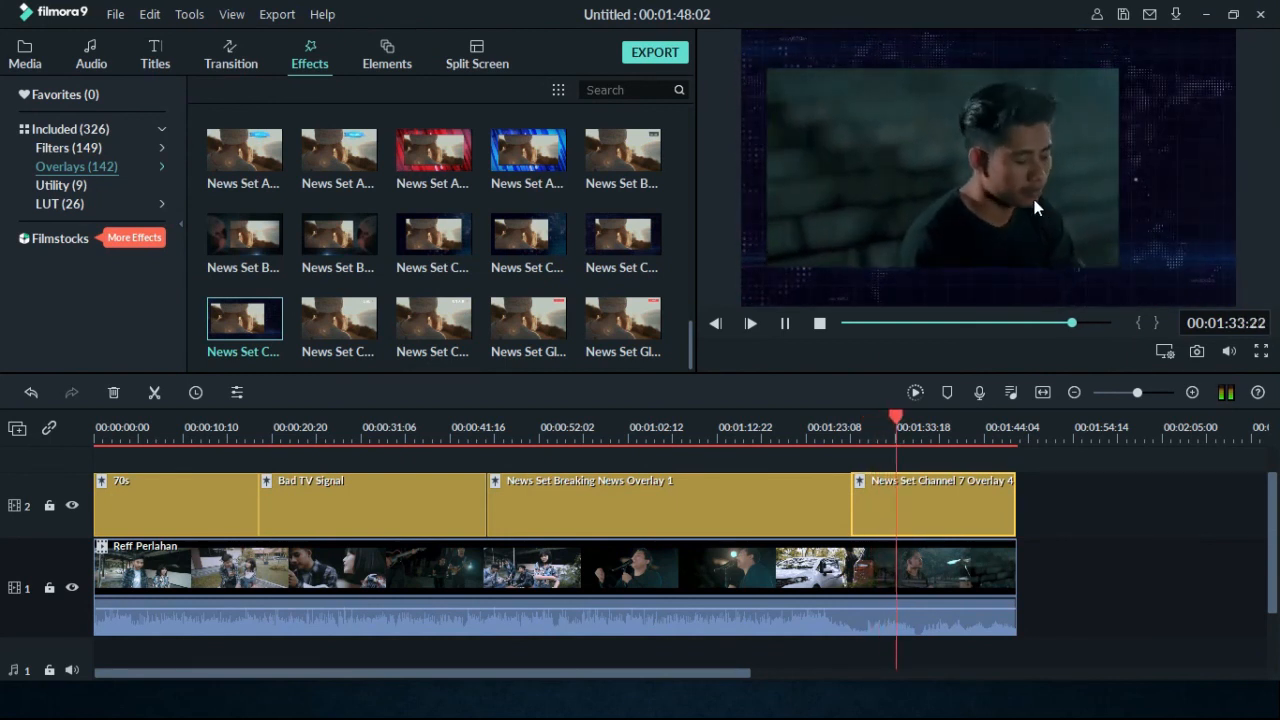
{"action": "left_click", "coordinate": [819, 323]}
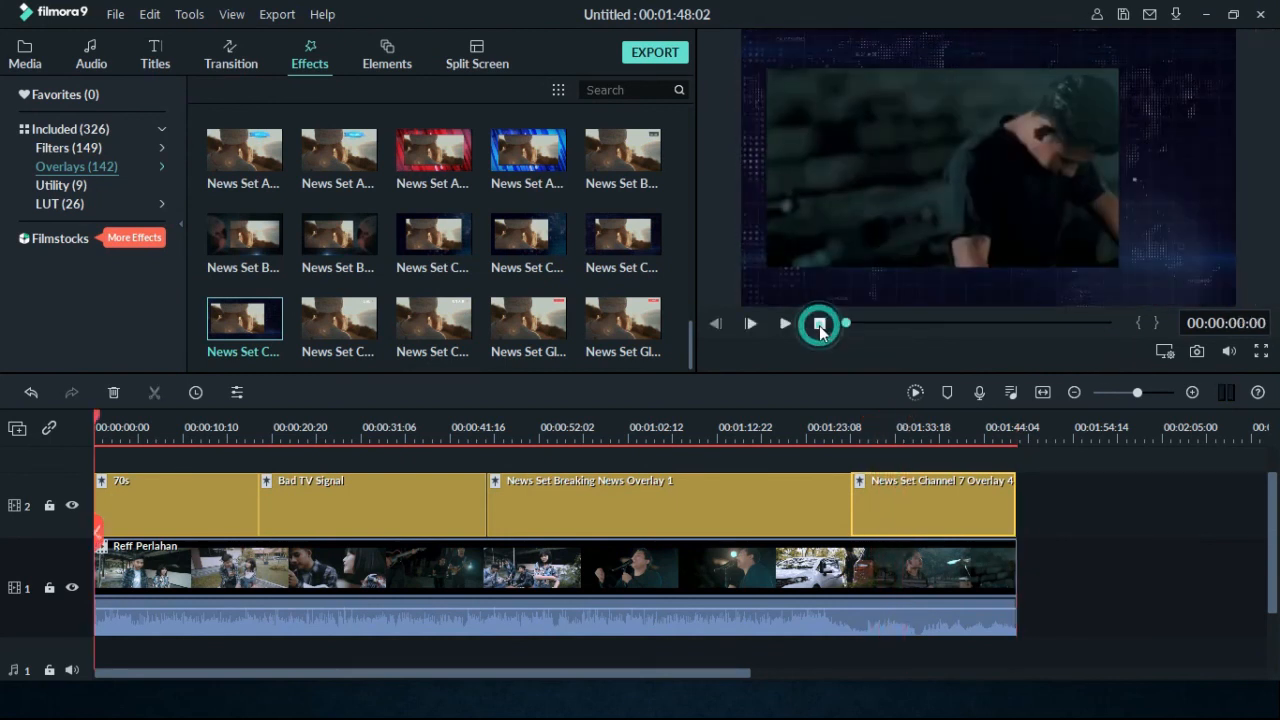